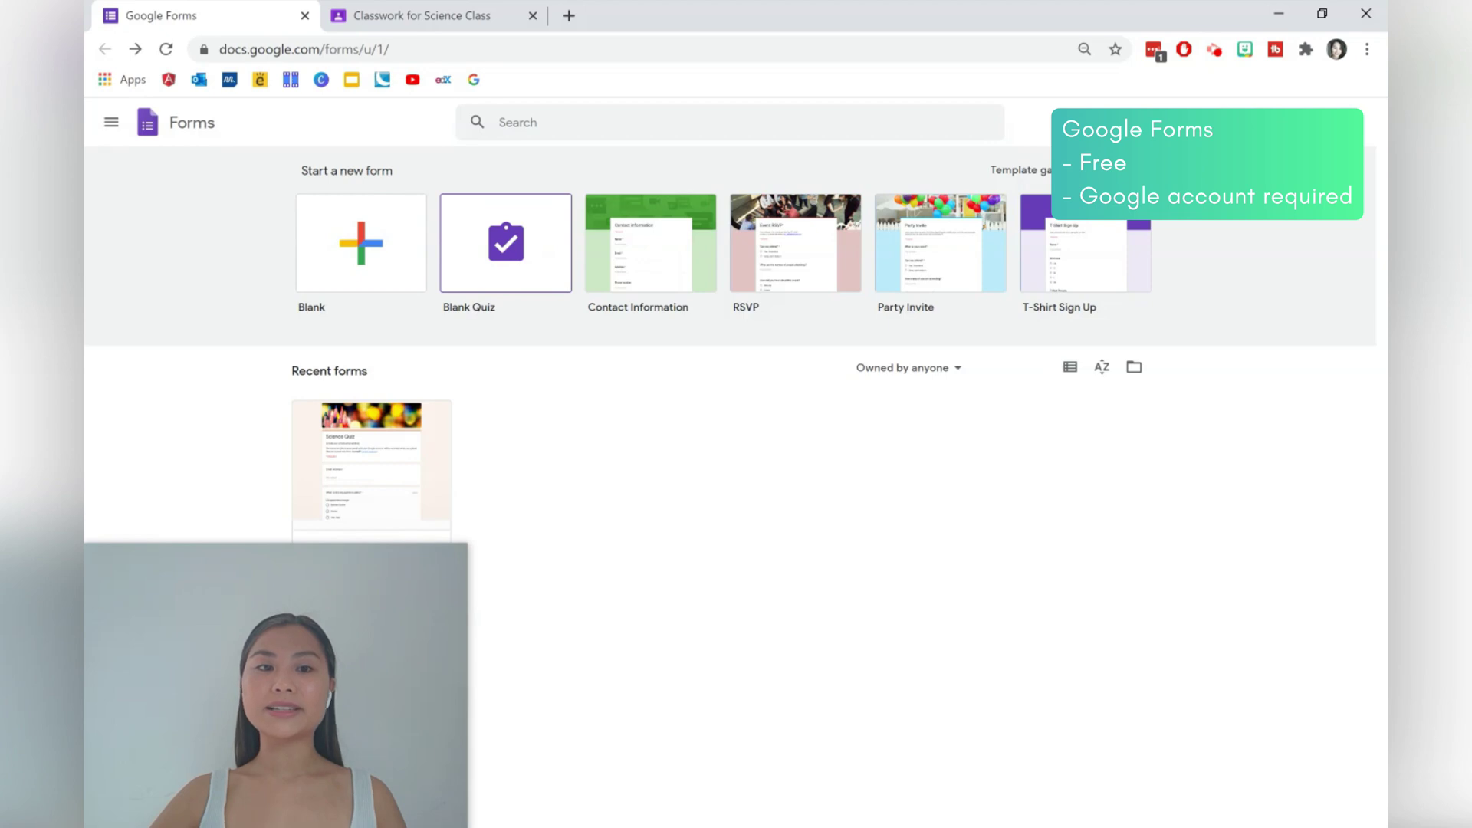
Step: Create a new form from the Blank tile on the Google Forms home page
left_click(388, 246)
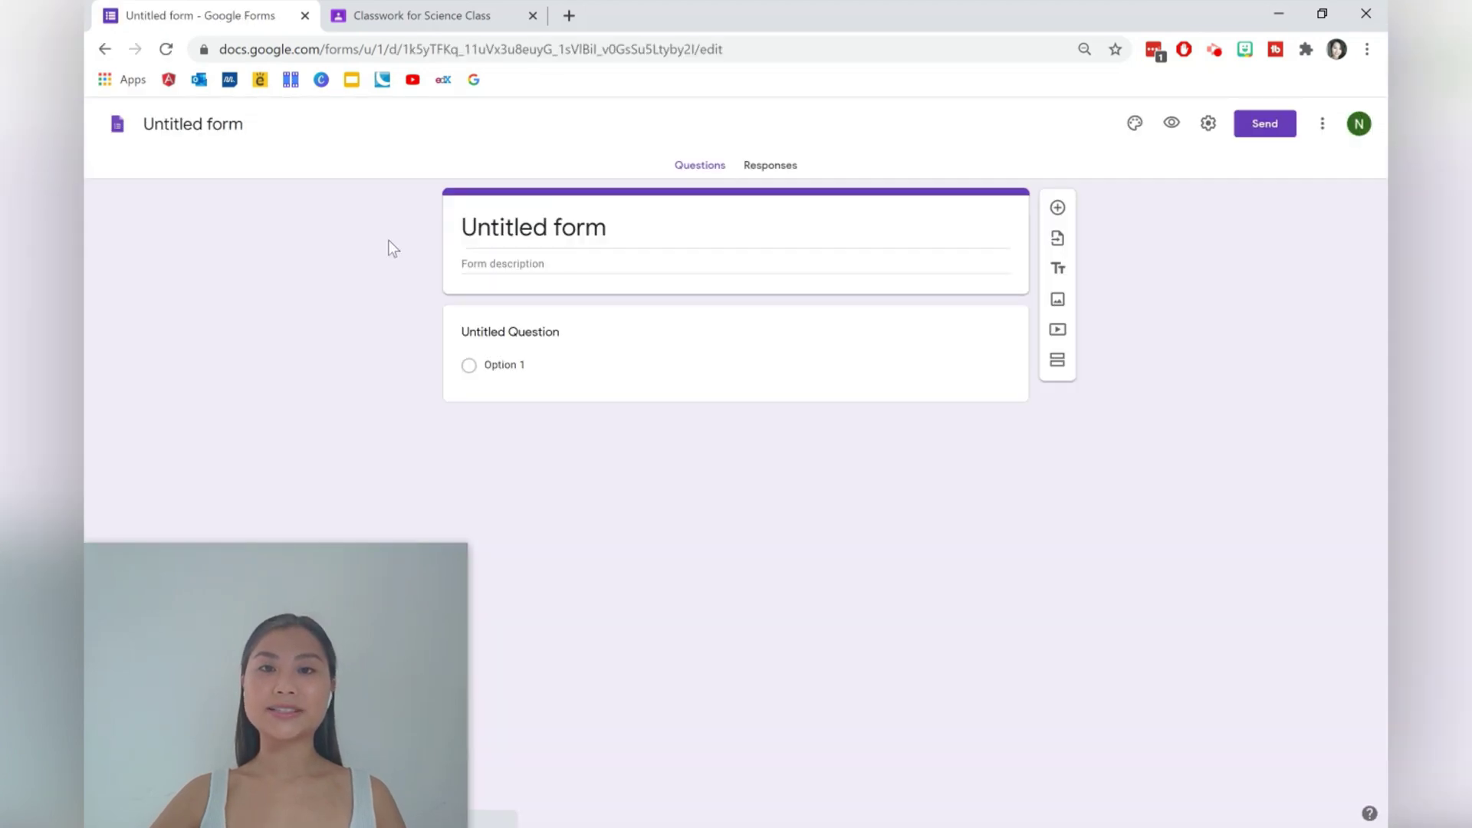
Step: Make the form a quiz that collects emails, always sends receipts, and allows one response
left_click(1208, 124)
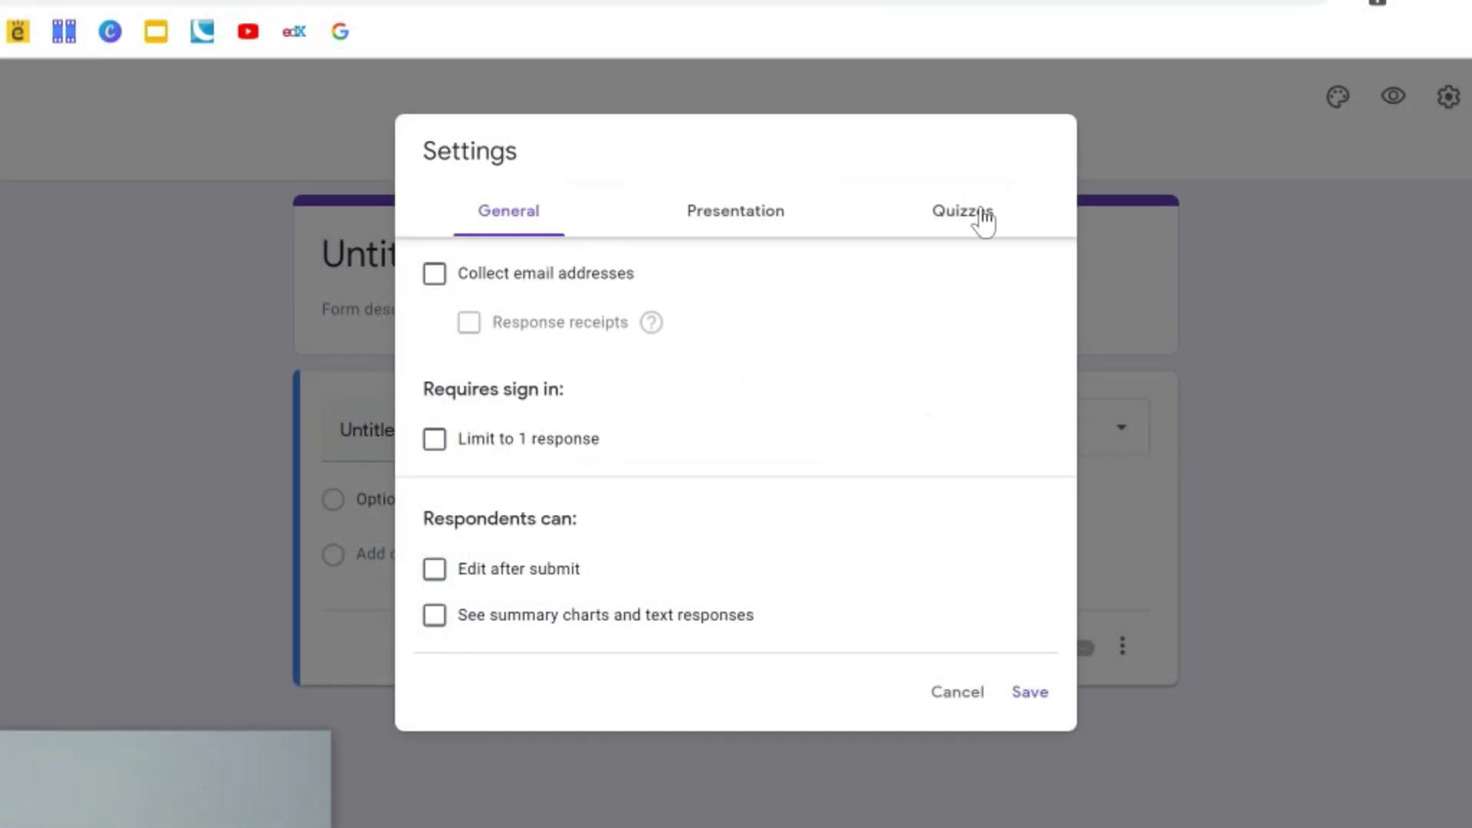
left_click(899, 200)
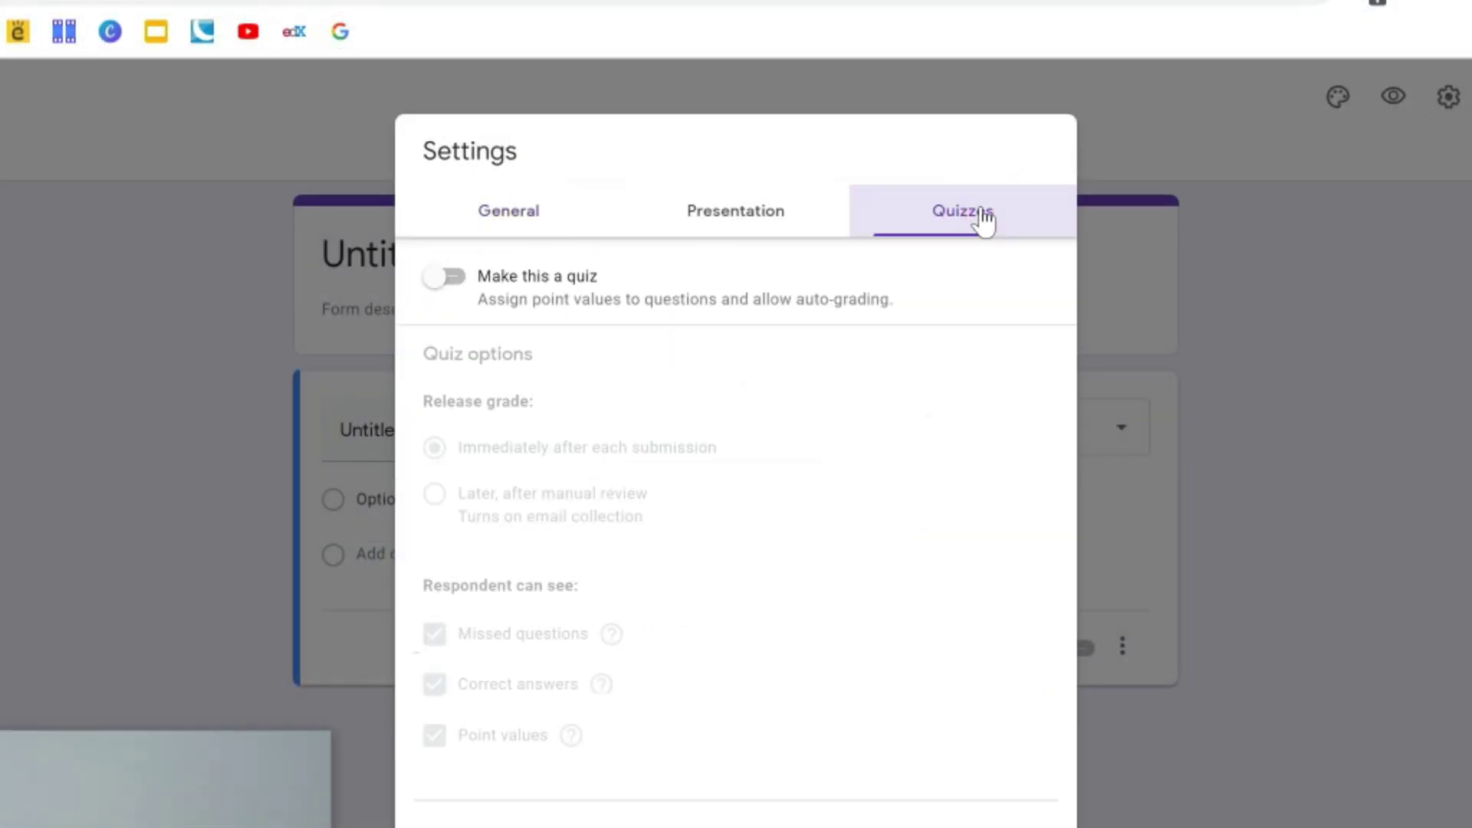
left_click(450, 289)
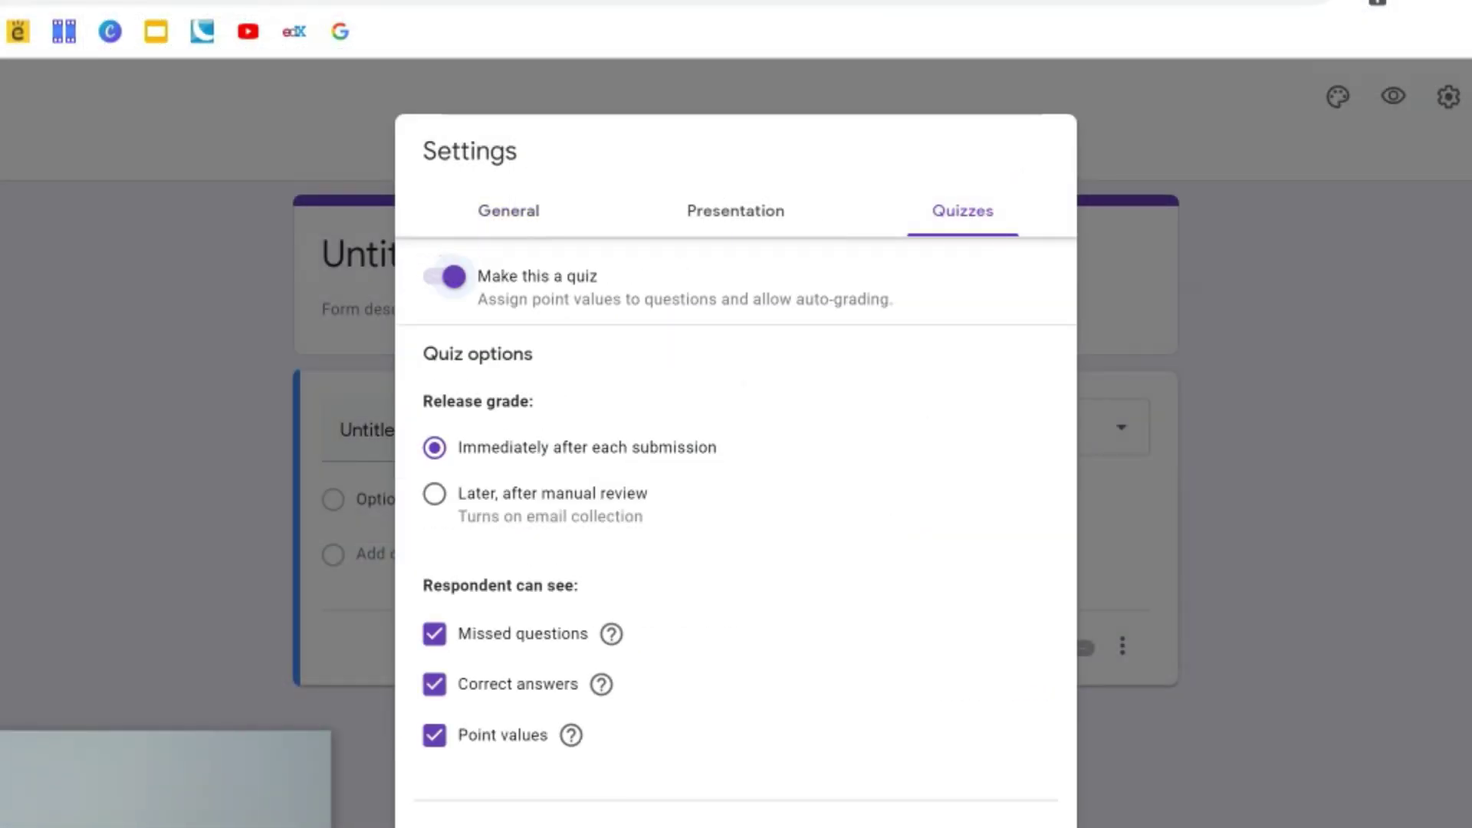
left_click(504, 221)
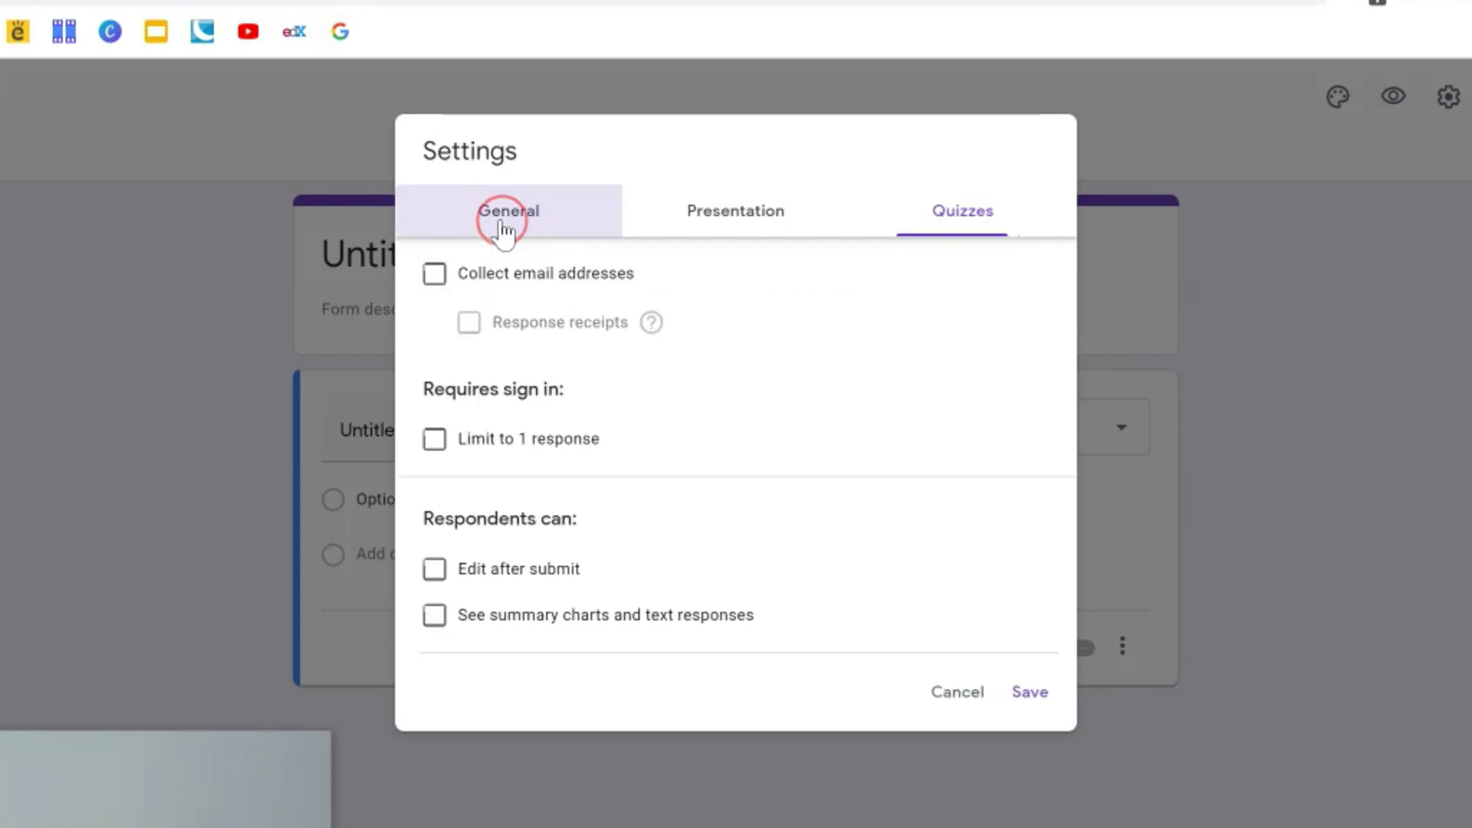
left_click(463, 280)
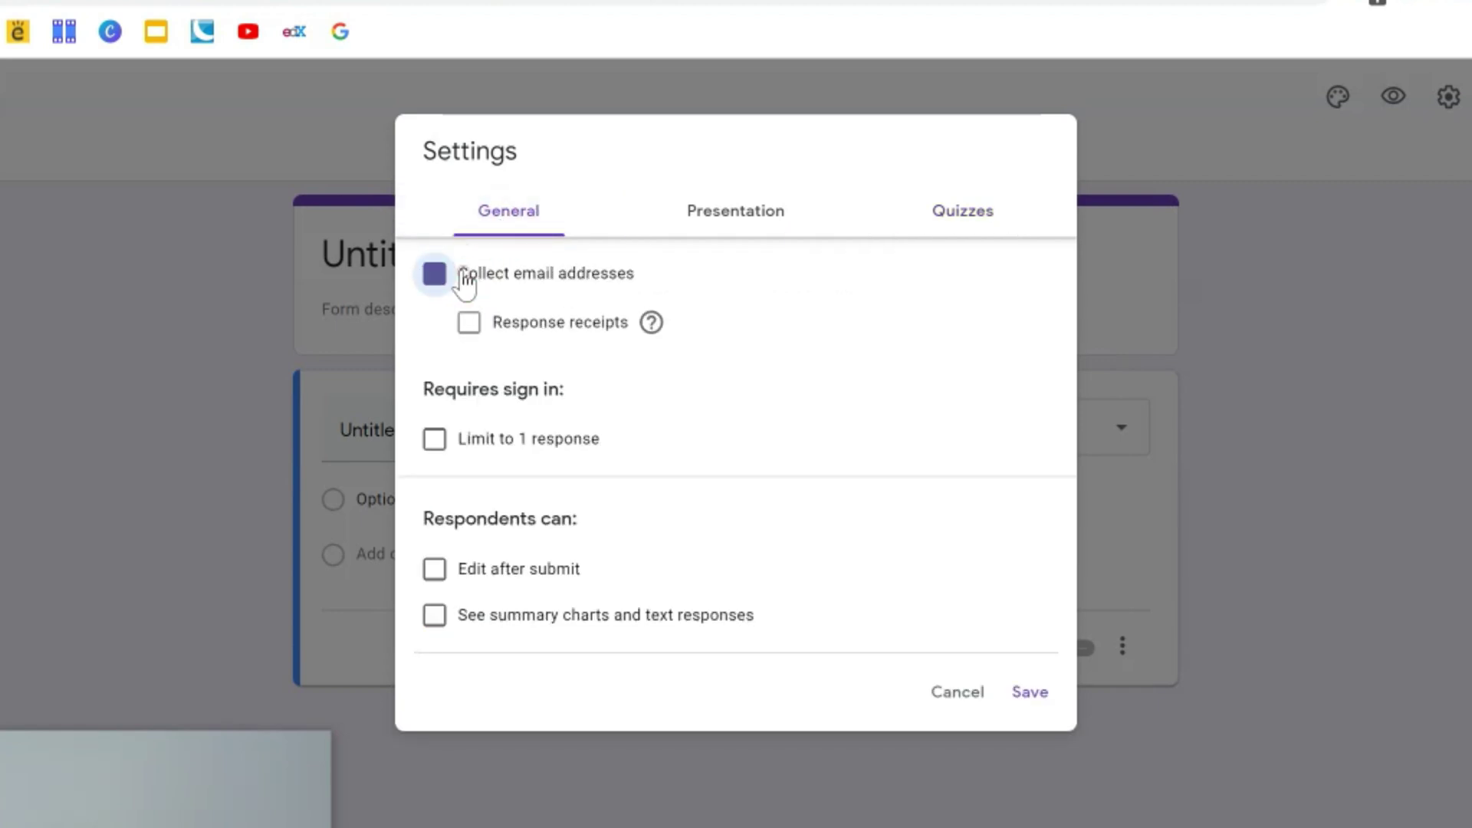
left_click(525, 328)
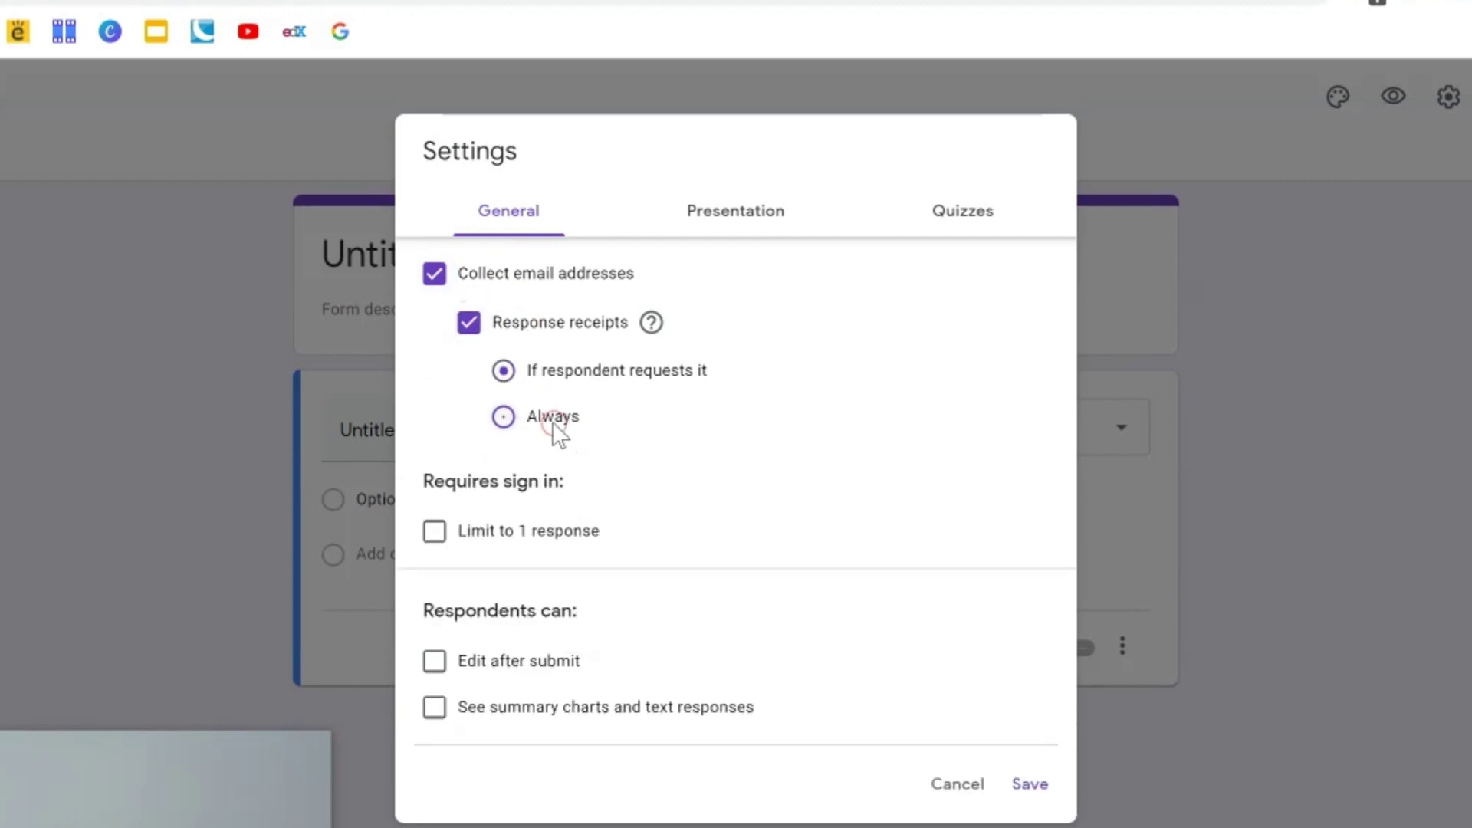
left_click(553, 424)
left_click(526, 534)
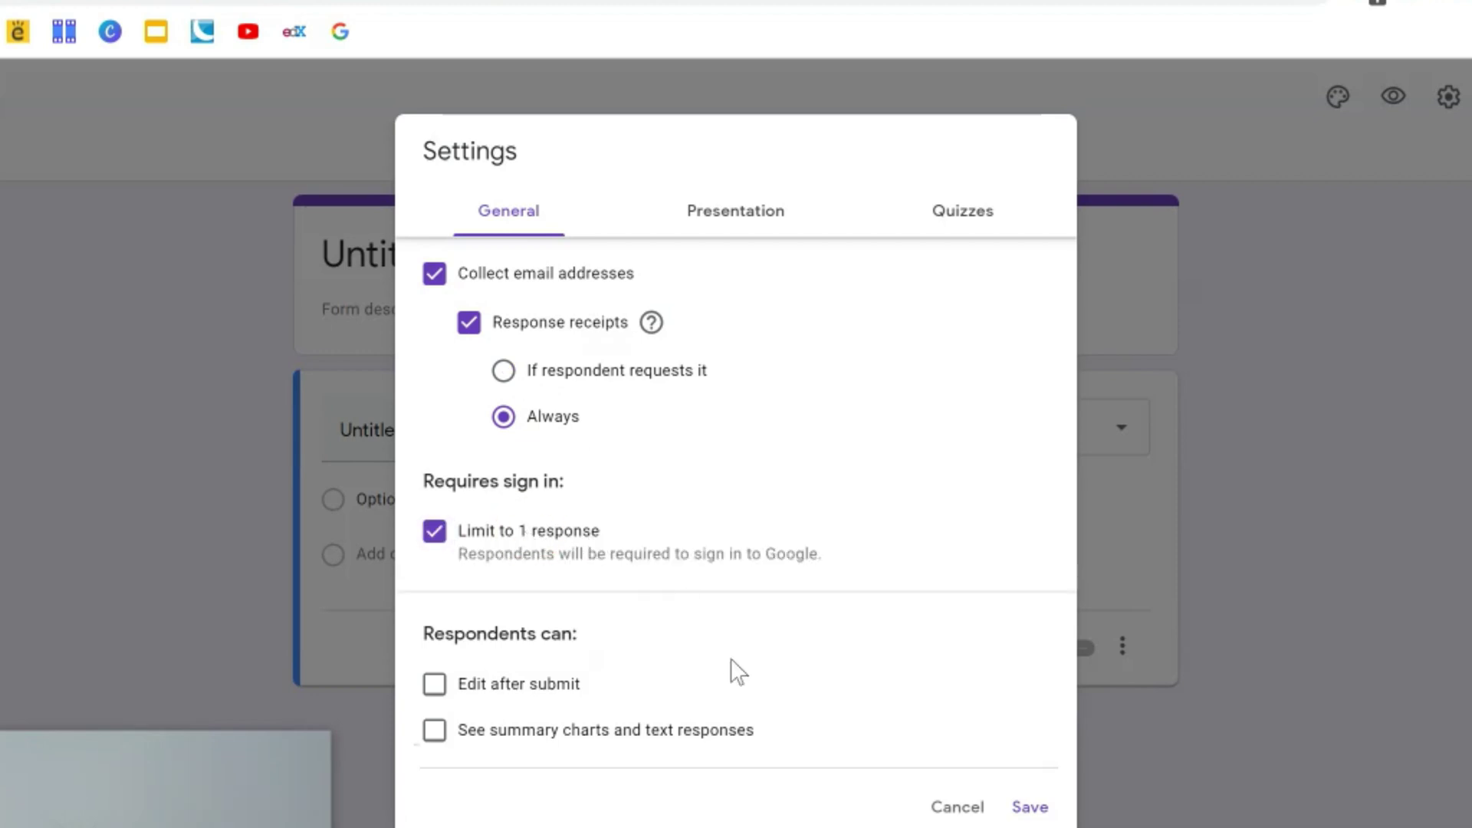
Step: Set the confirmation message to 'Well done for completing the quiz!' and save the settings
left_click(719, 227)
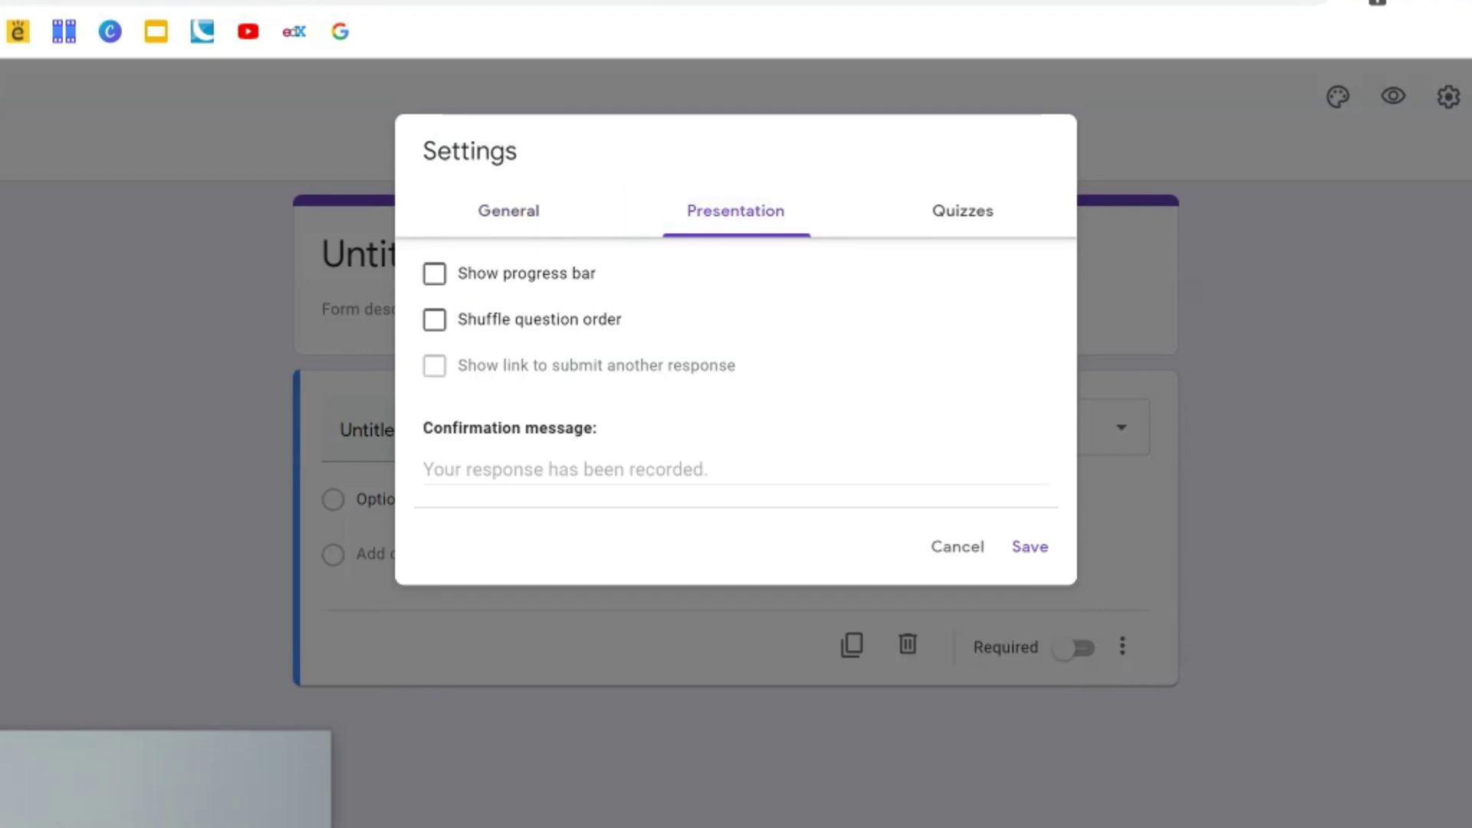
left_click(627, 470)
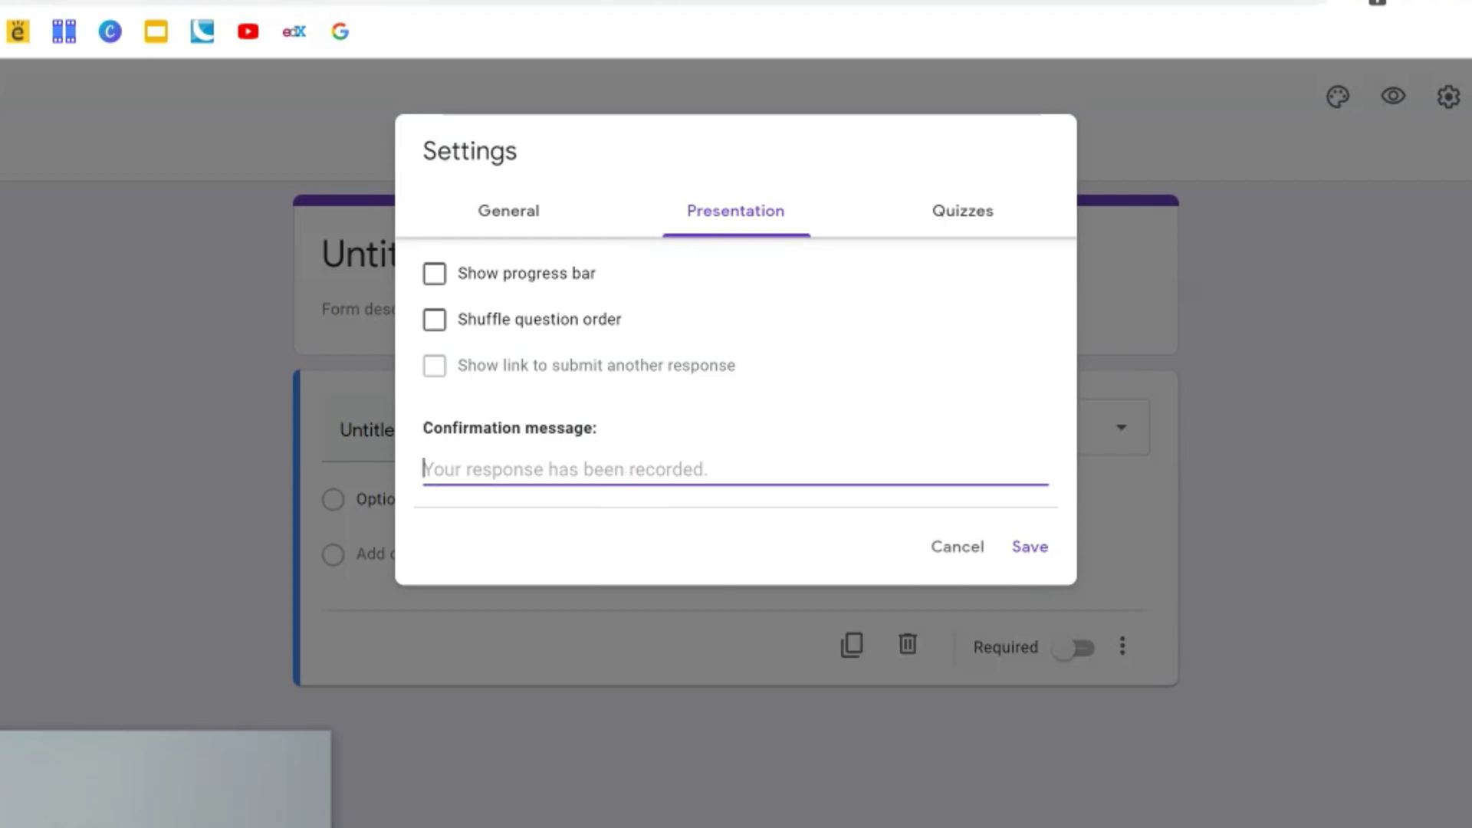
type("Well done for co")
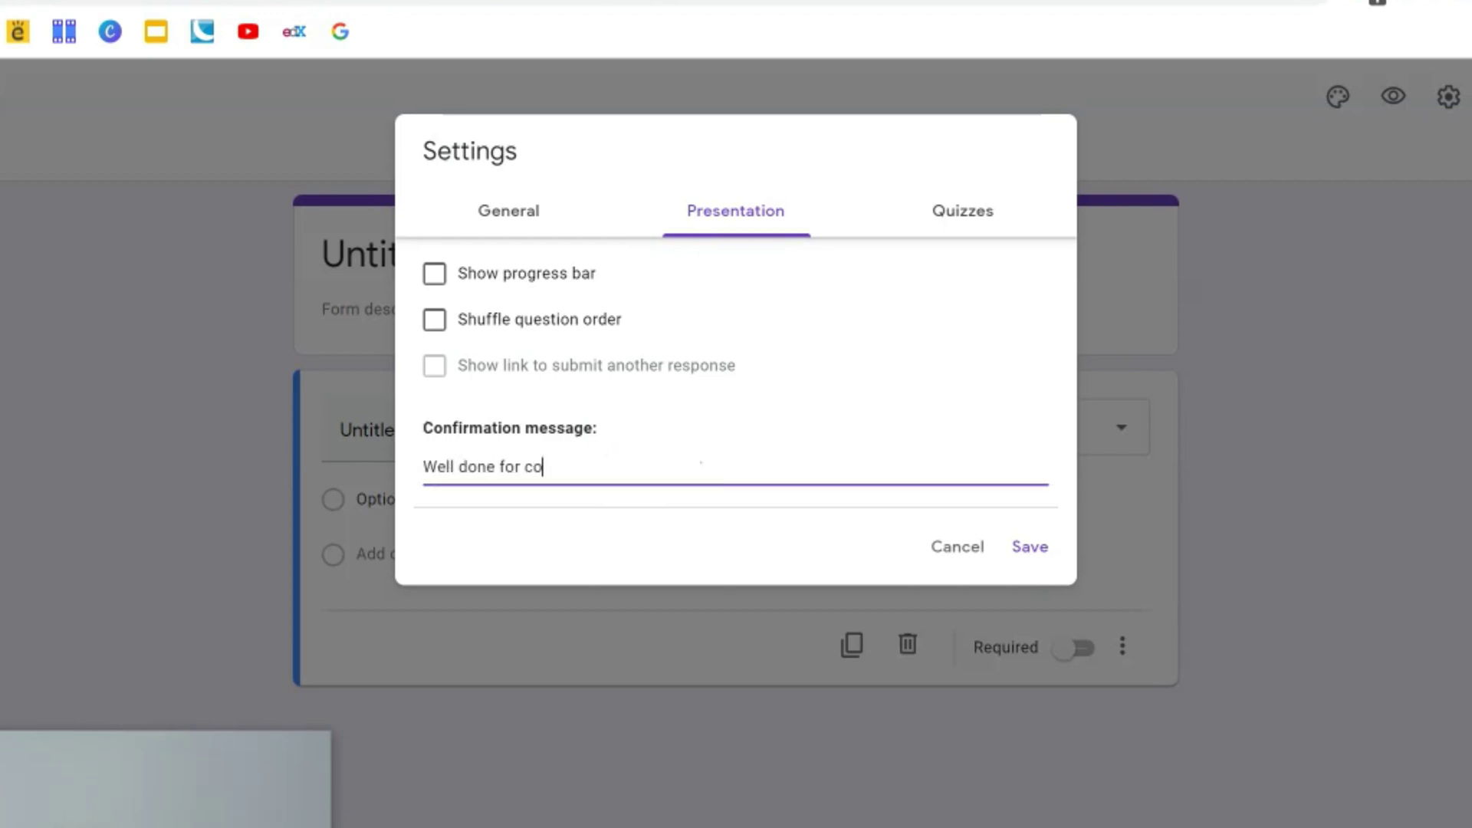
type("mpleting the quiz!")
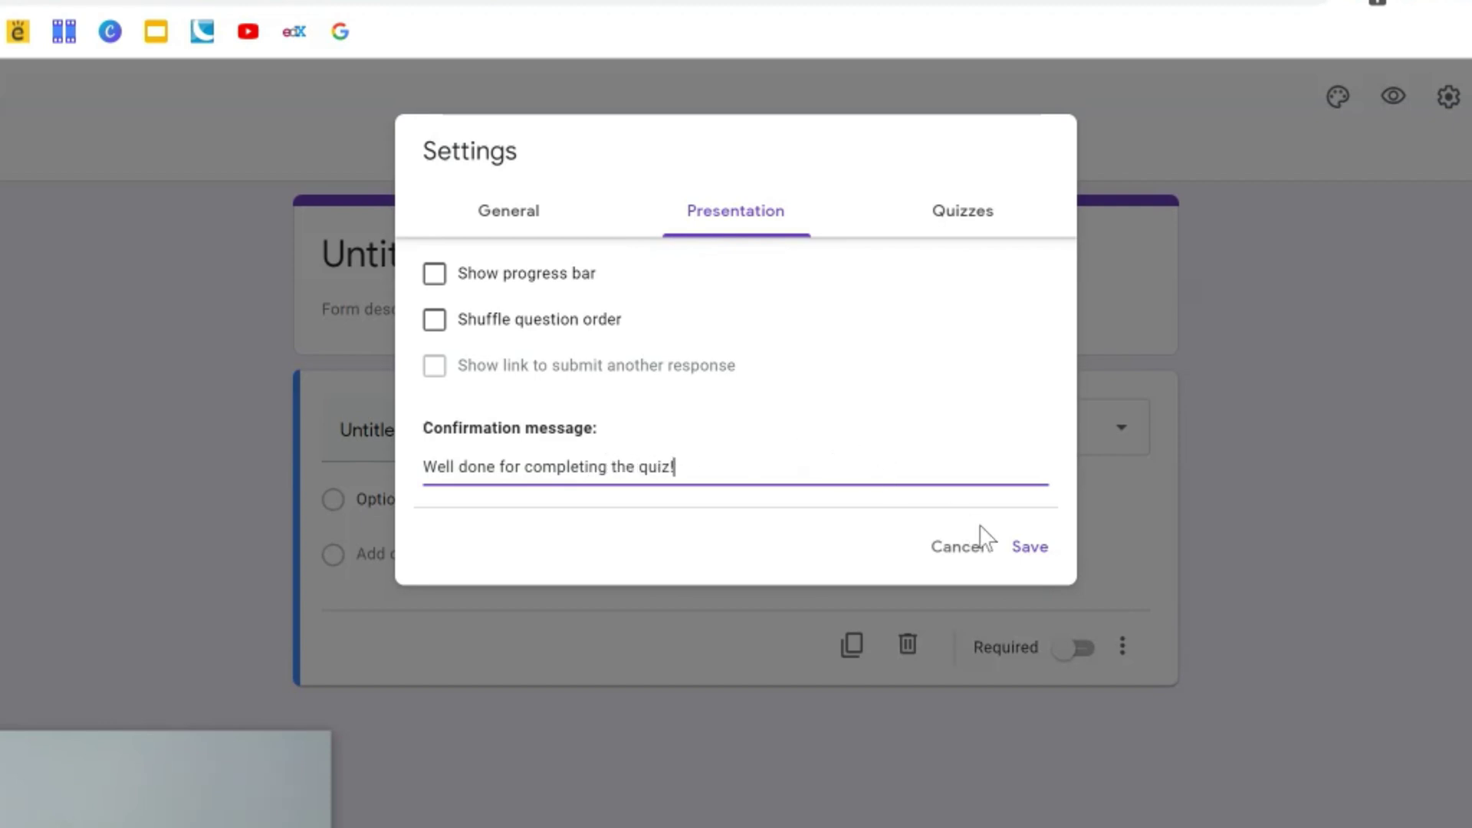
left_click(1035, 549)
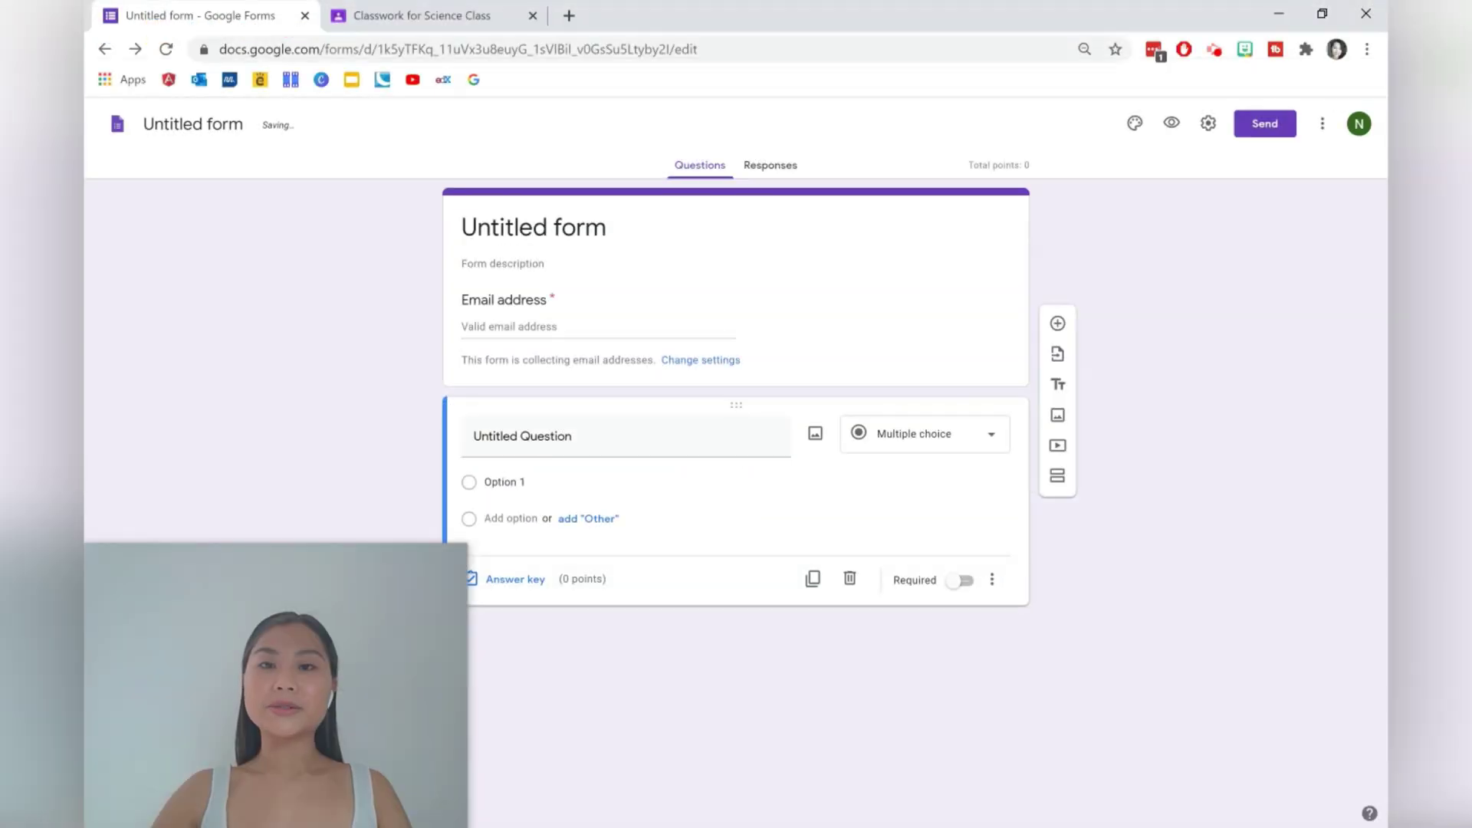
Step: Create a new Quiz assignment in the Science Class classwork page of Google Classroom
left_click(456, 19)
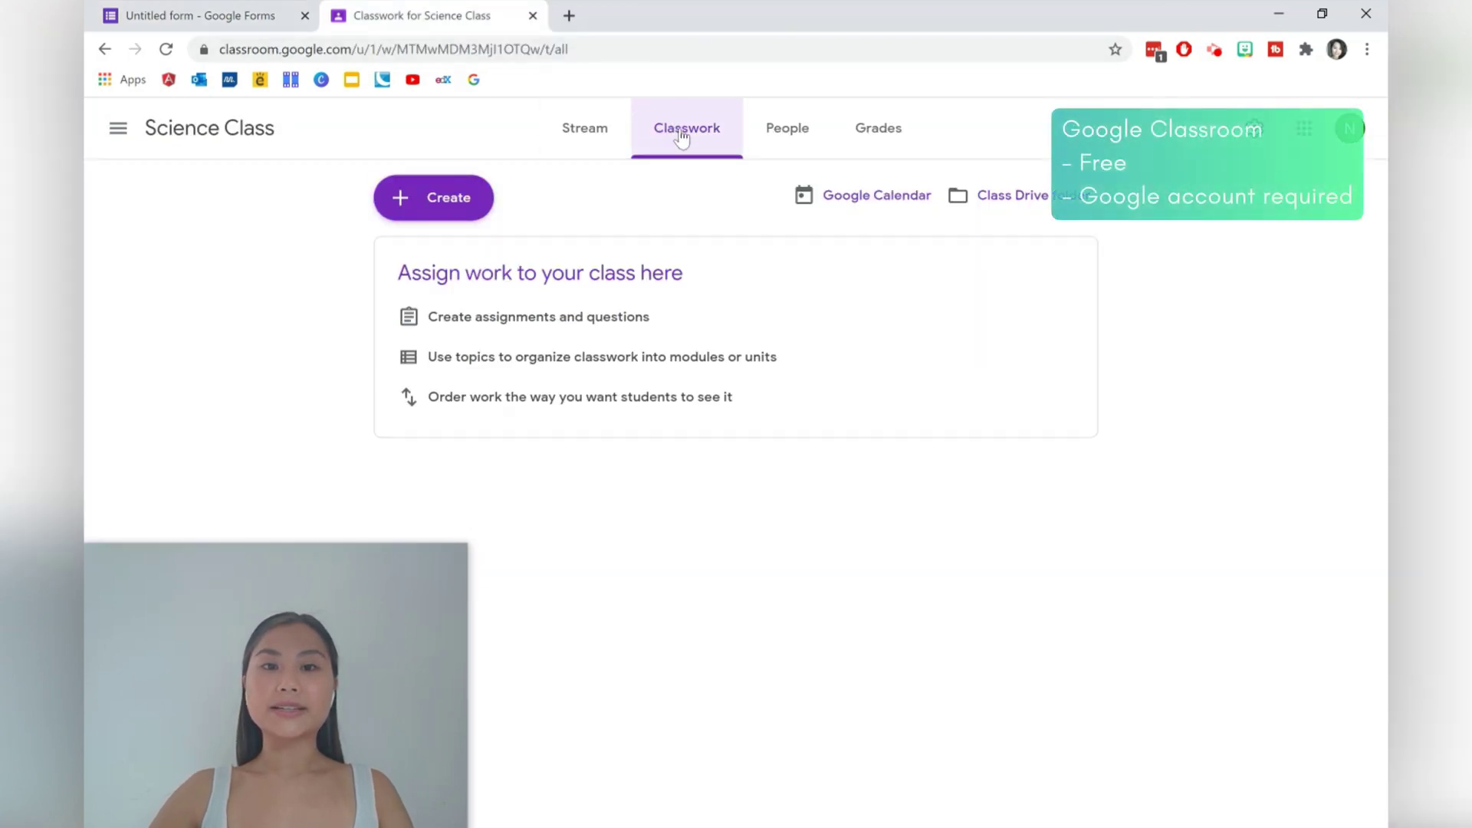
left_click(483, 204)
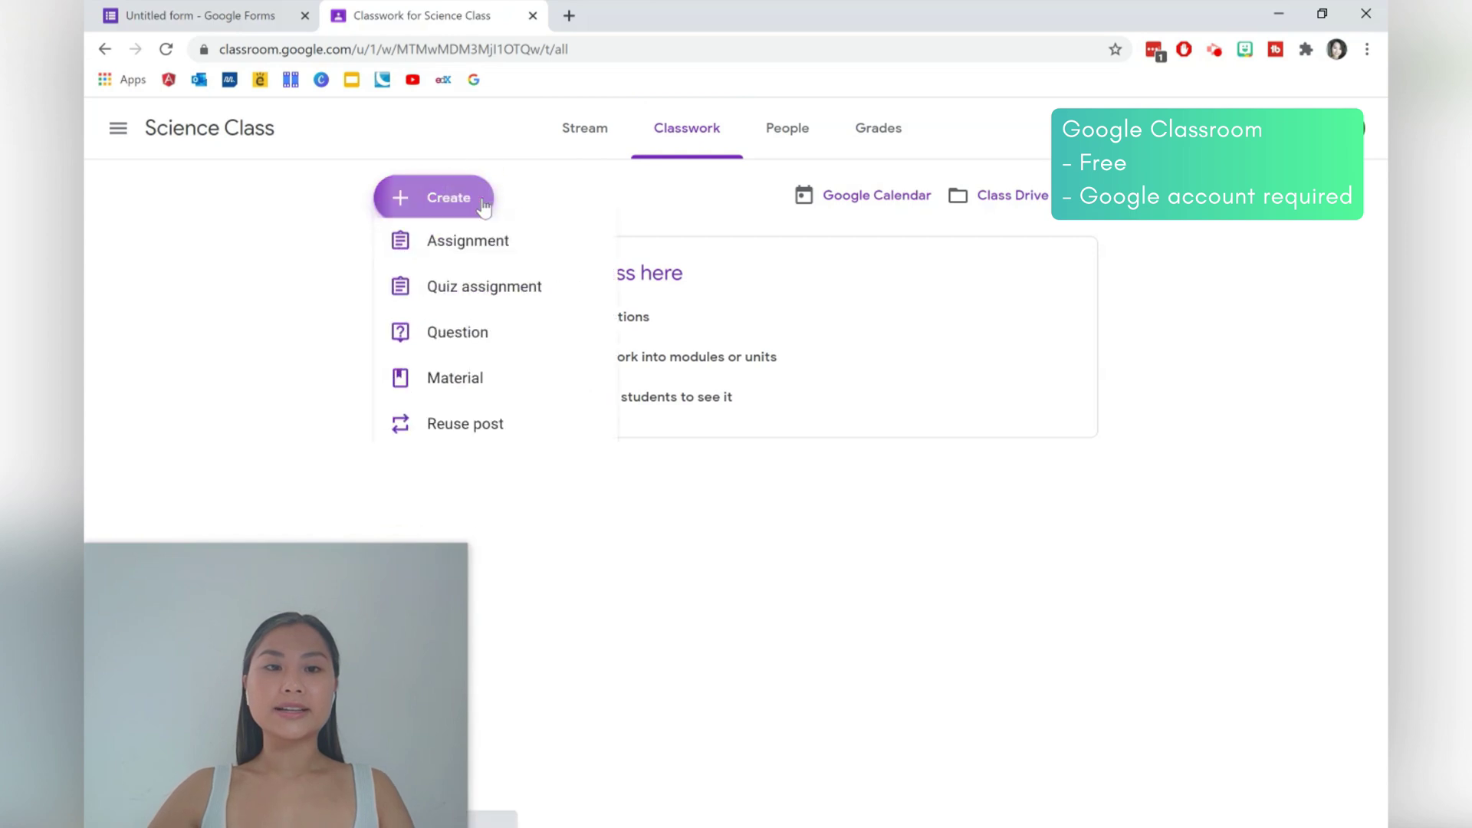
left_click(491, 305)
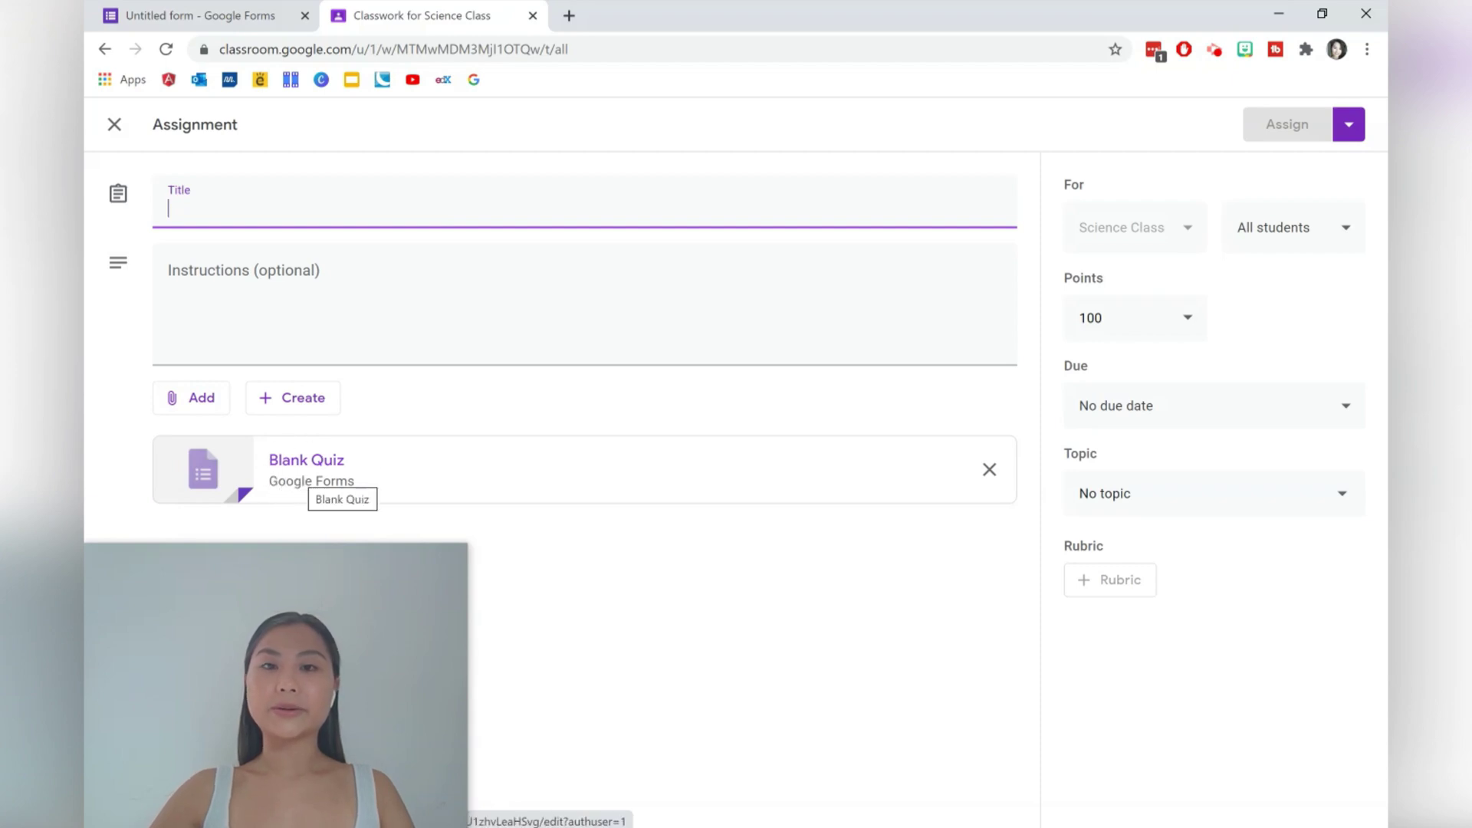
Step: Rename the untitled form to 'Science Quiz'
left_click(204, 9)
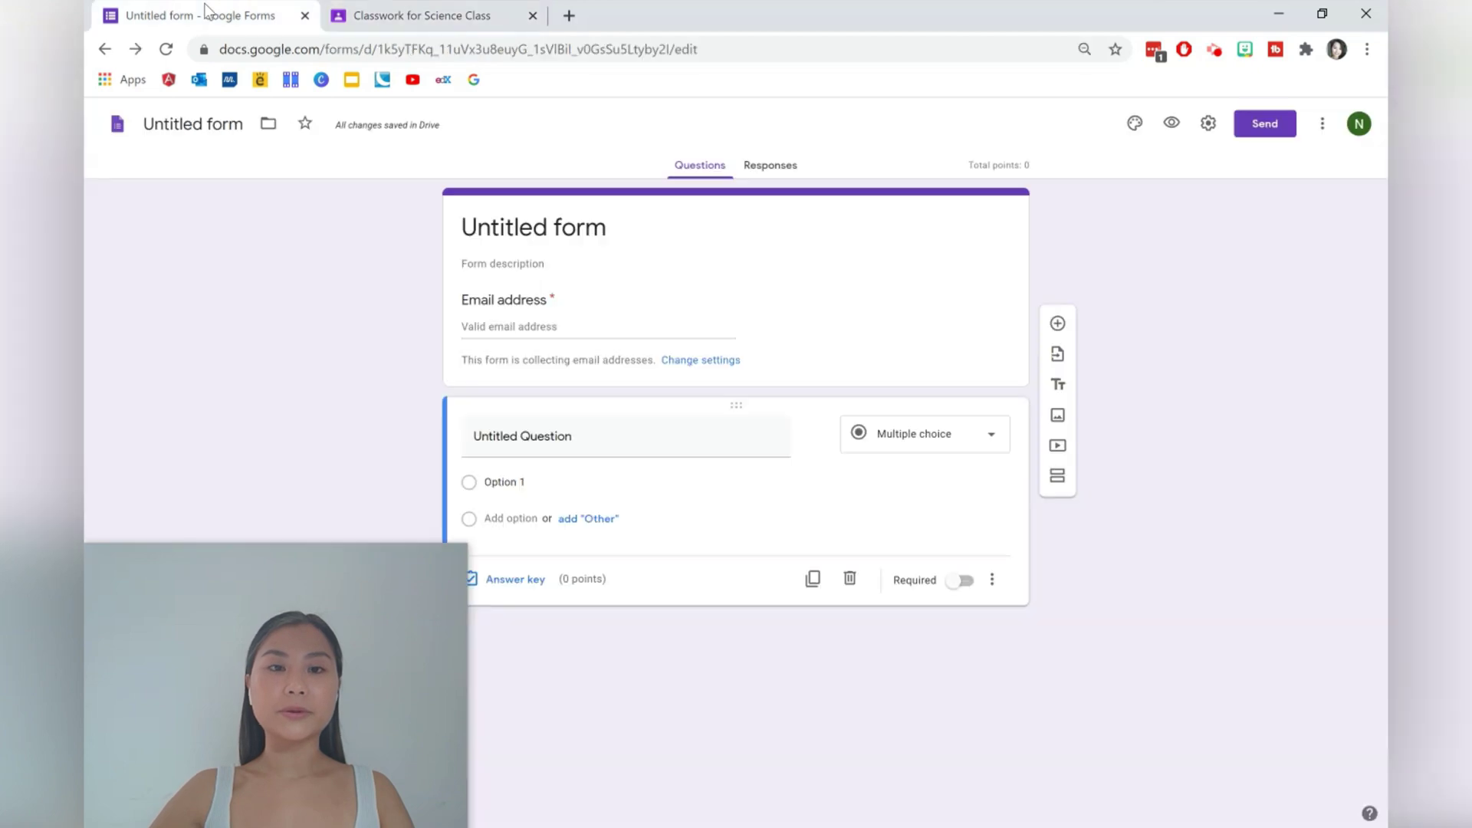
left_click(524, 227)
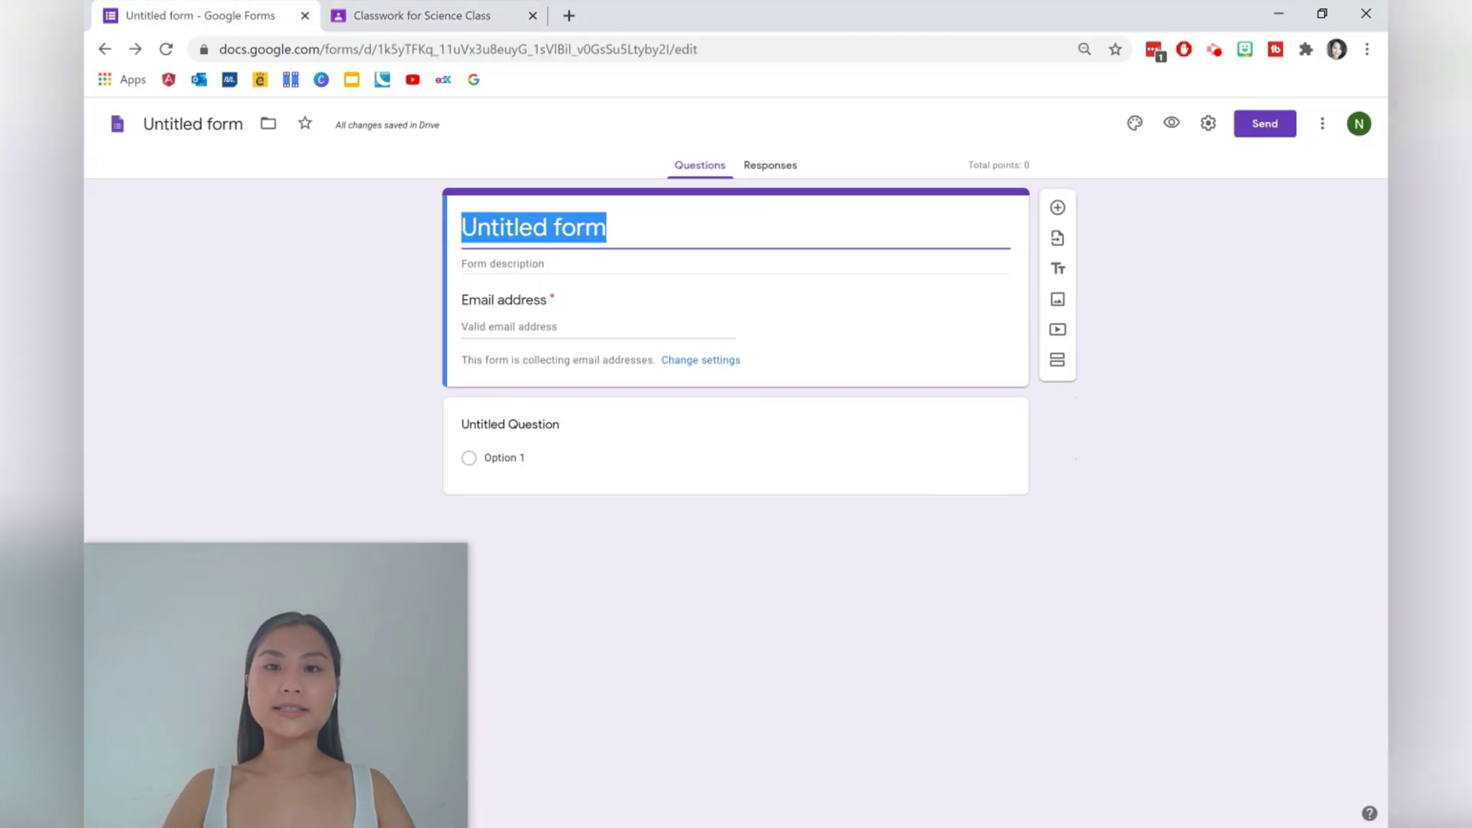
type("Science Quiz")
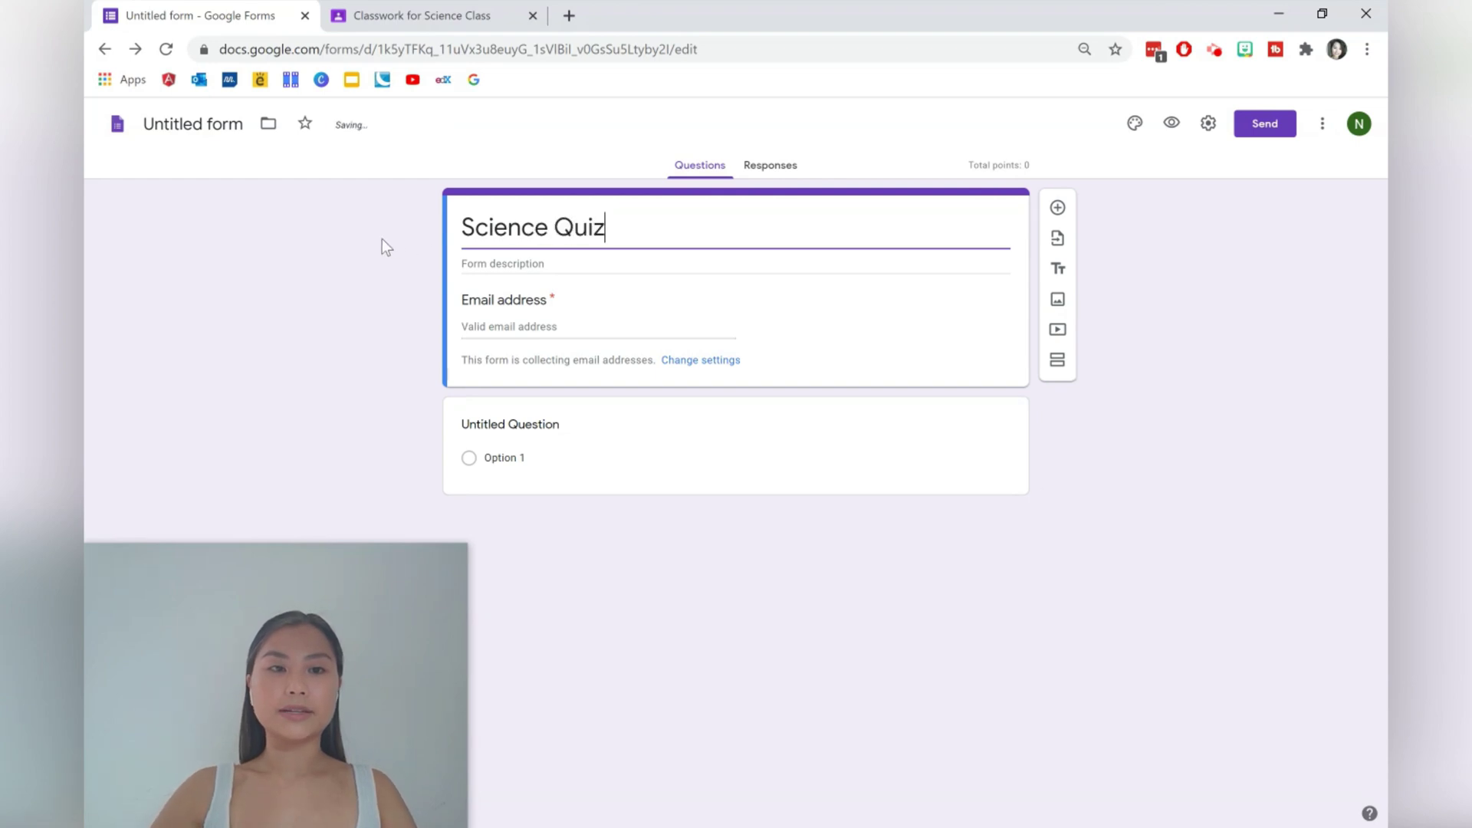
left_click(180, 124)
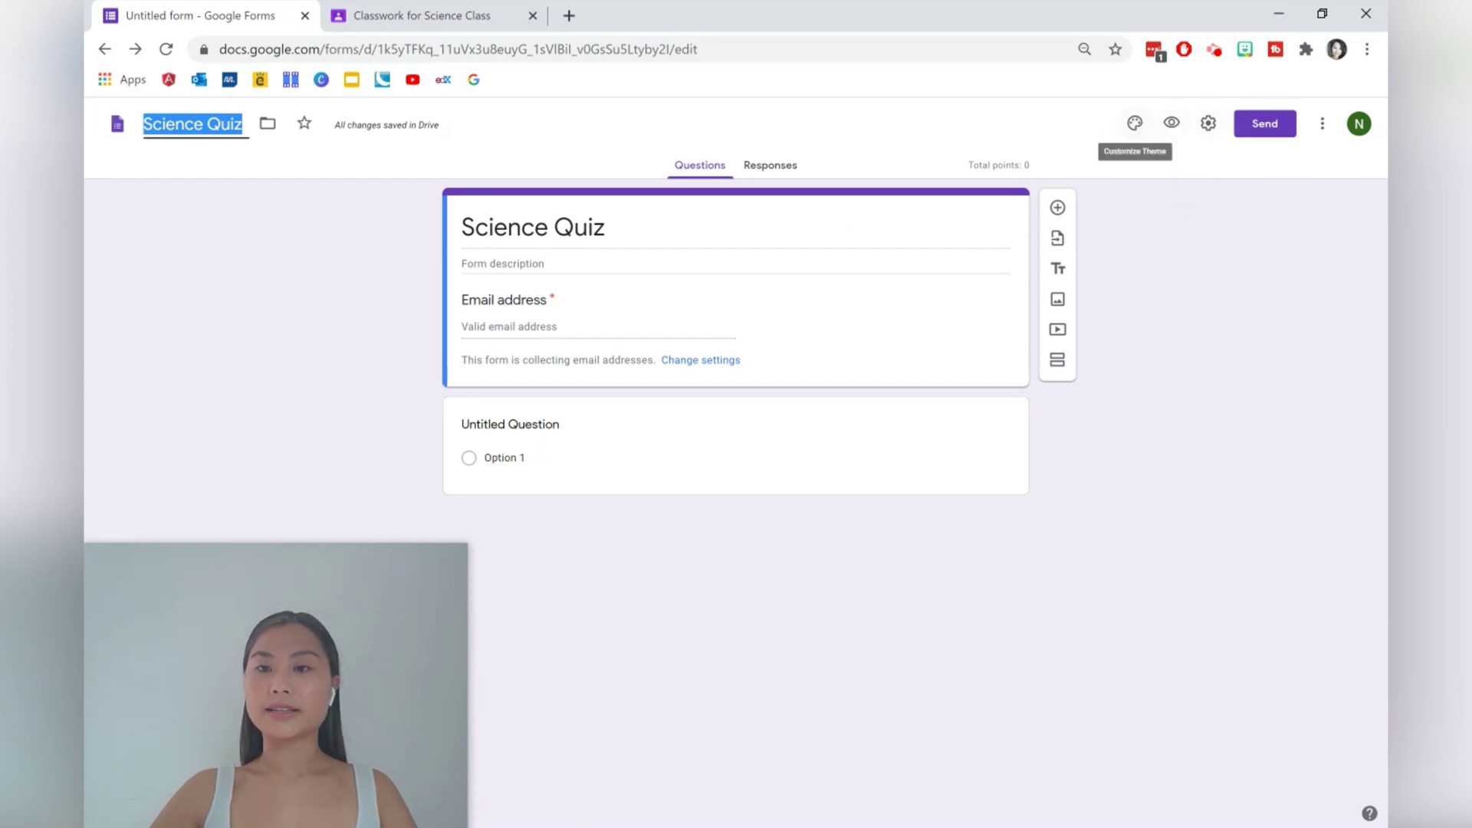
left_click(1135, 122)
Step: Upload the Science Banner image as the form header and apply the indigo theme colour
left_click(1231, 274)
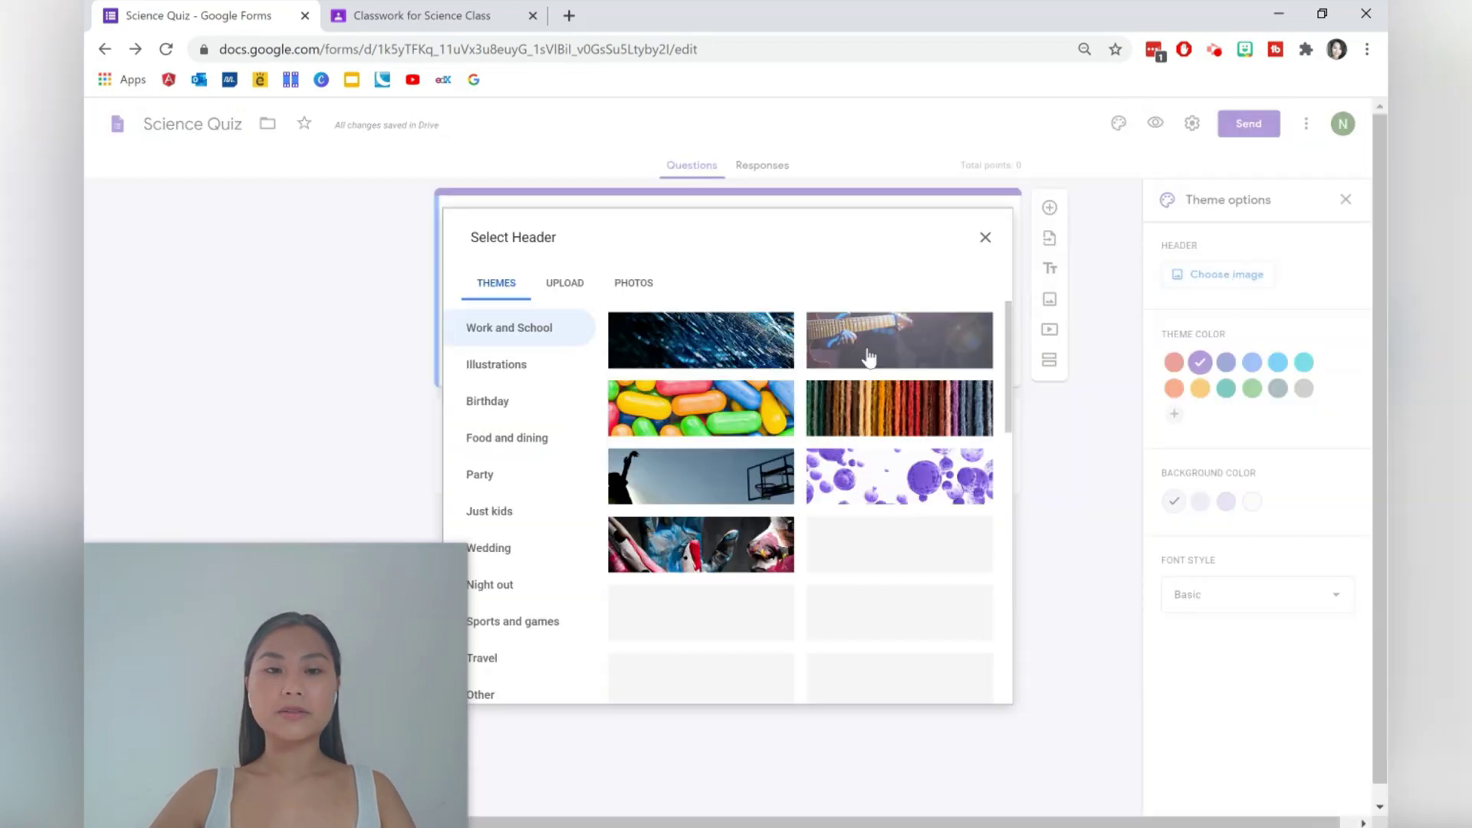
scroll(855, 391, "down", 5)
scroll(855, 392, "down", 3)
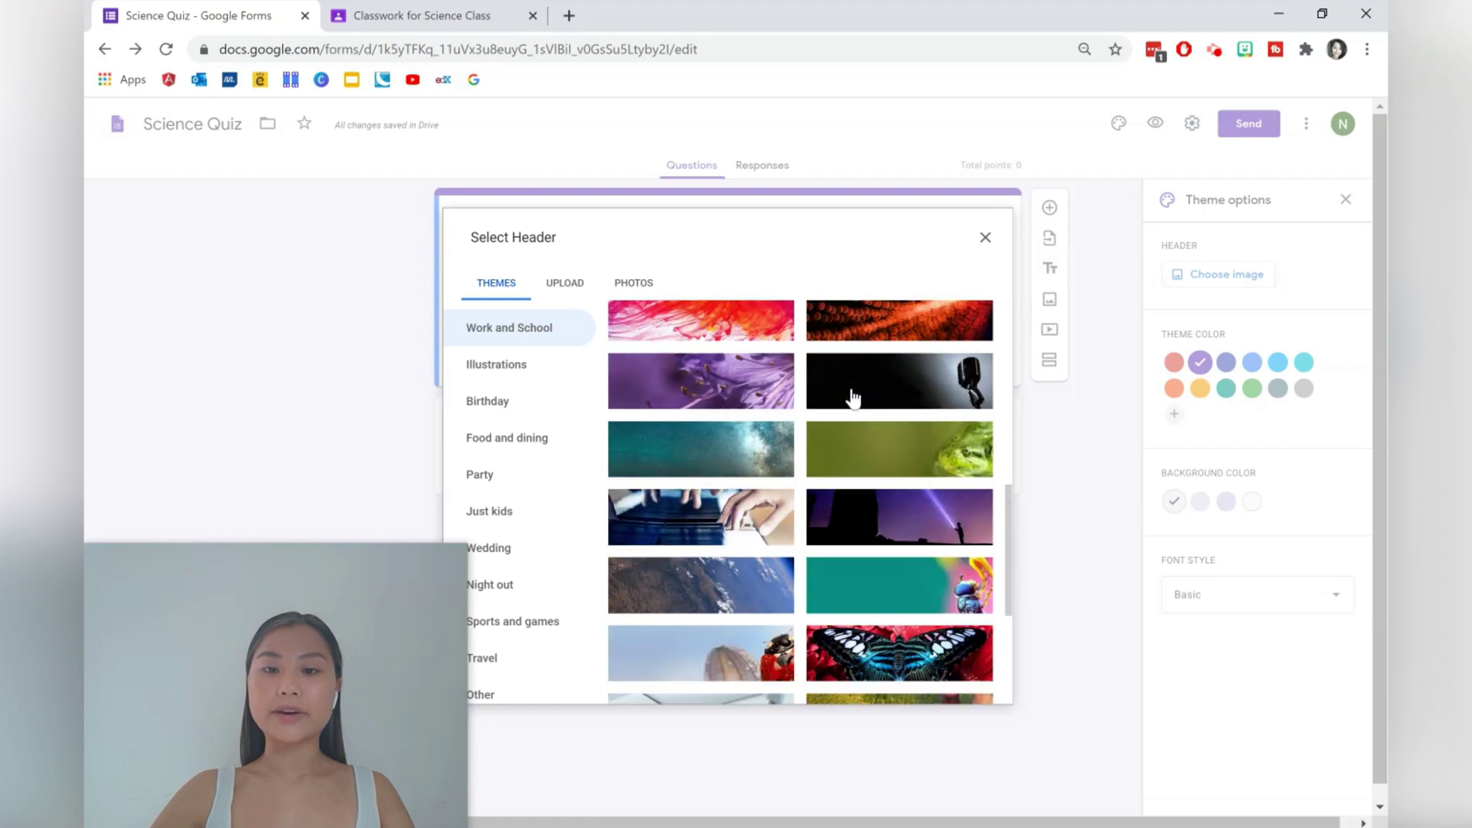
left_click(565, 284)
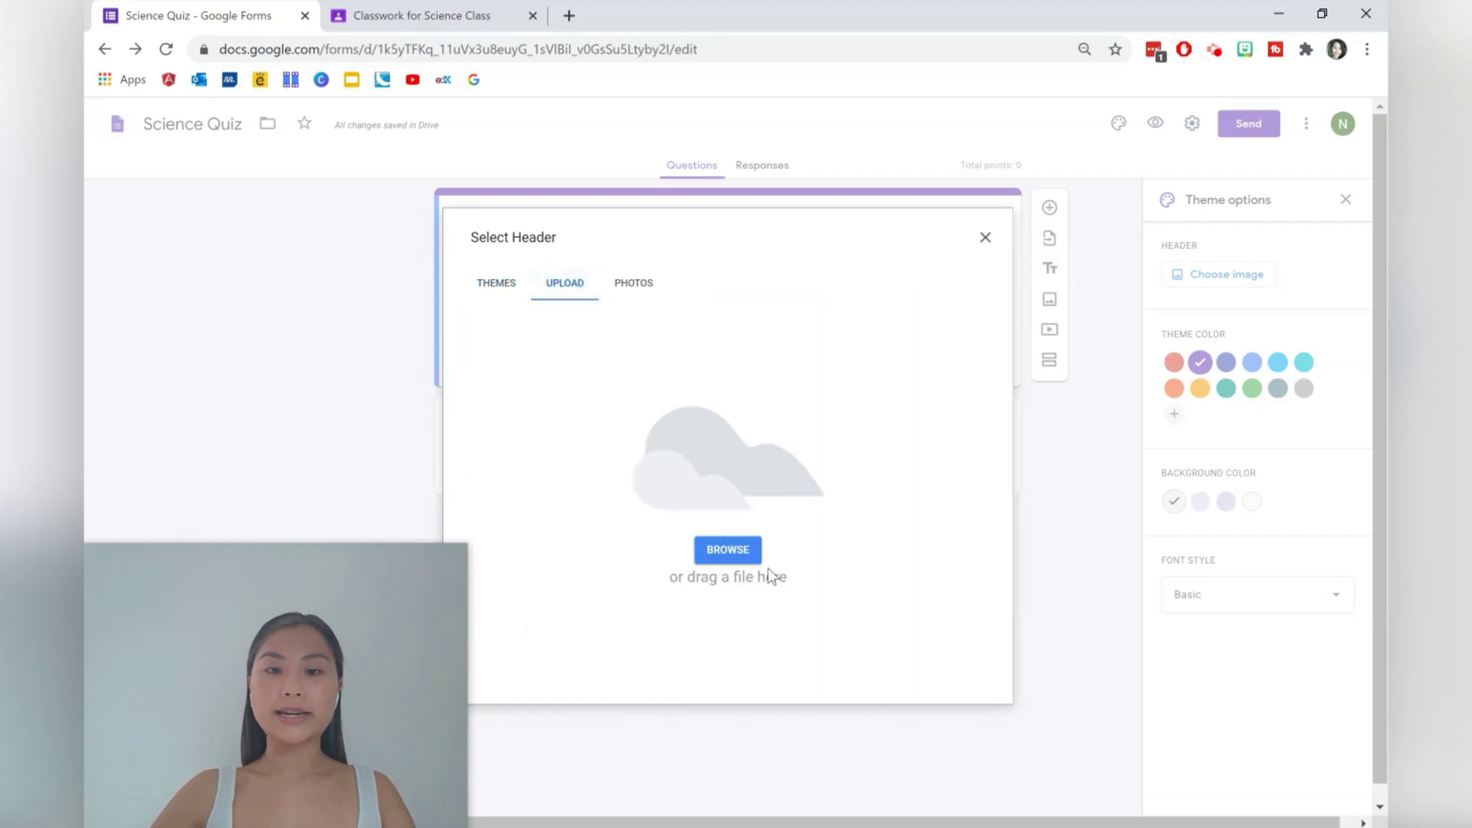
left_click(731, 550)
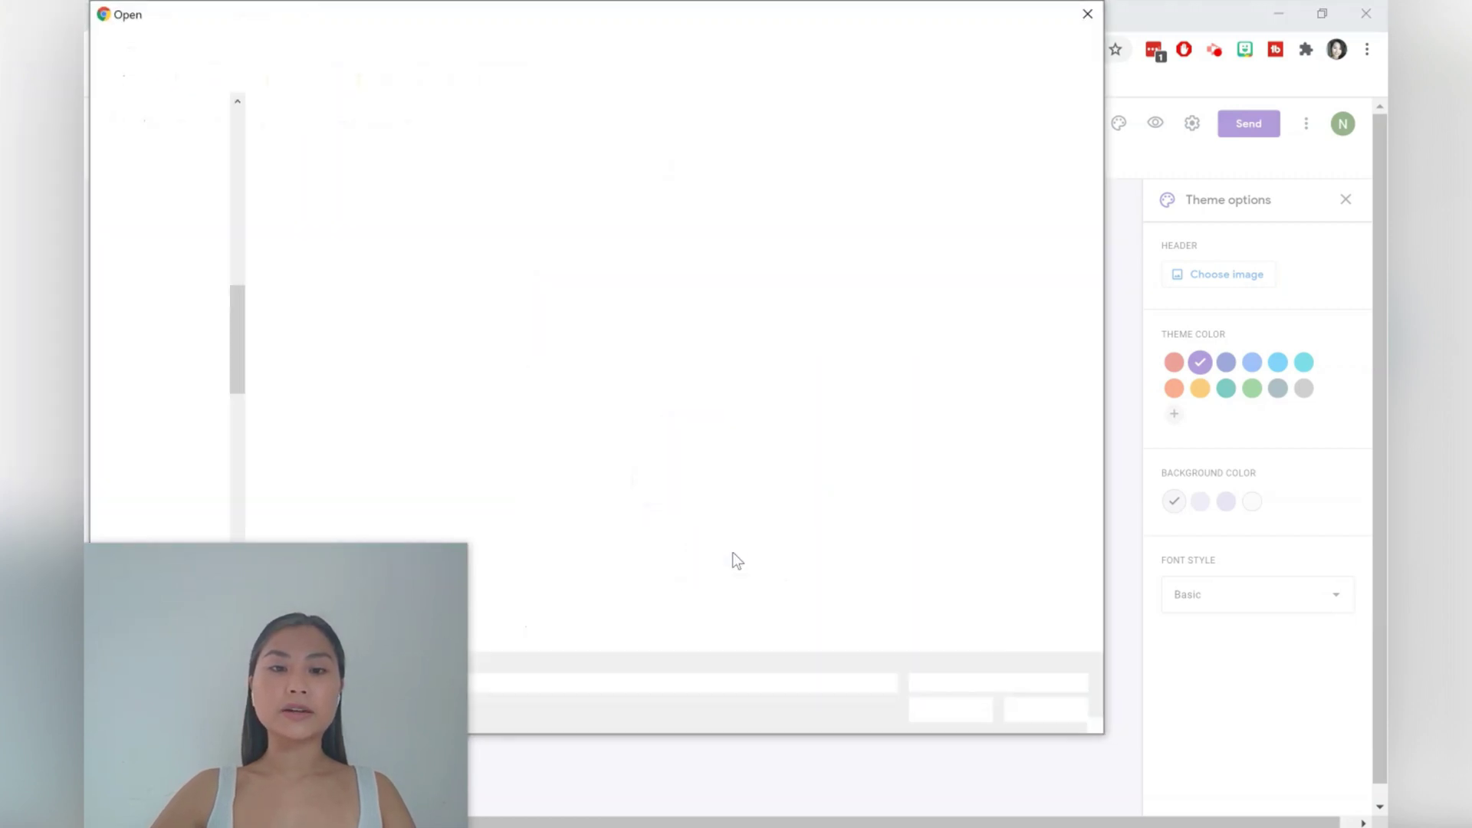
left_click(356, 123)
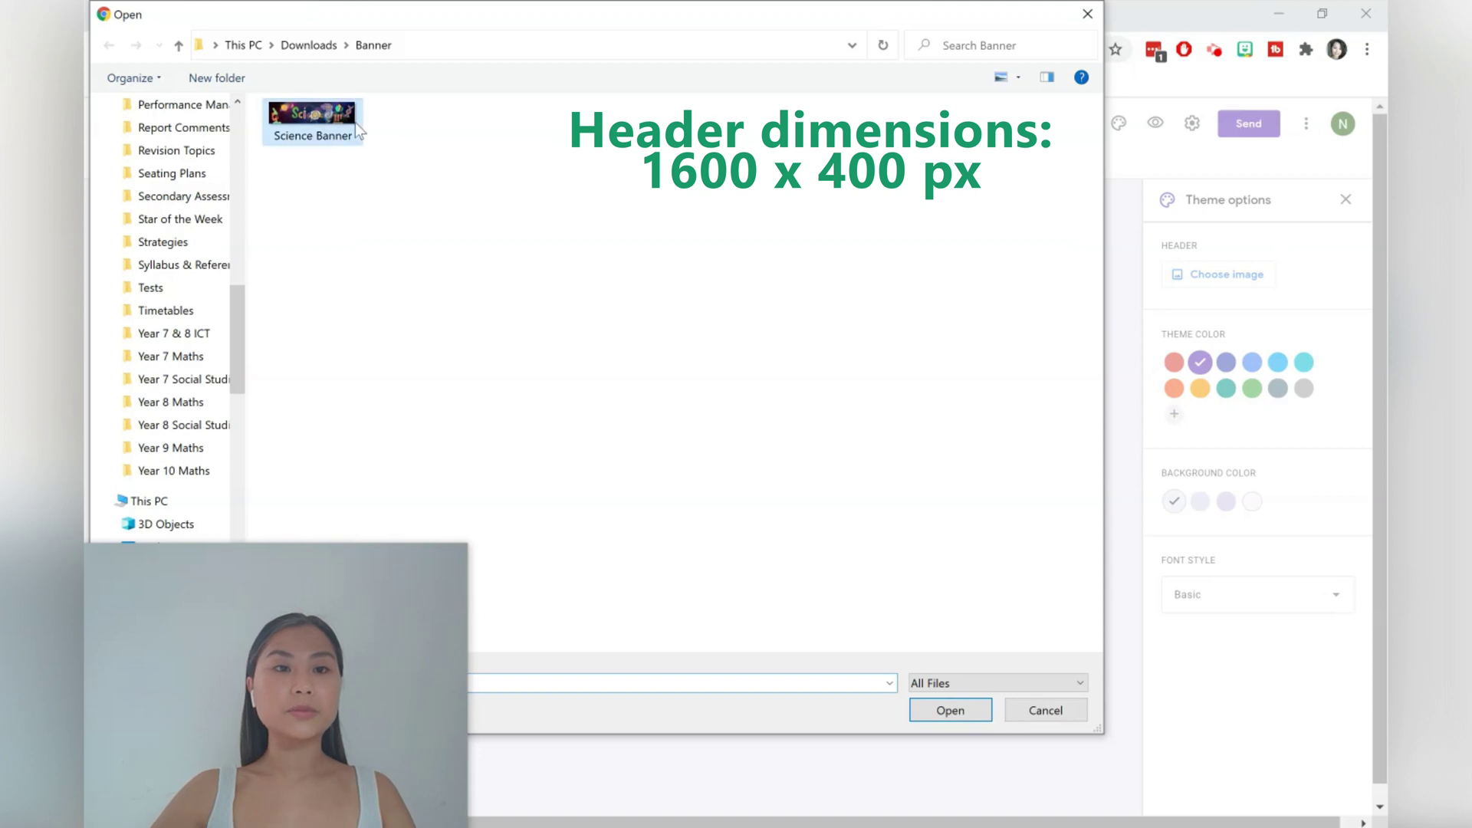
left_click(968, 706)
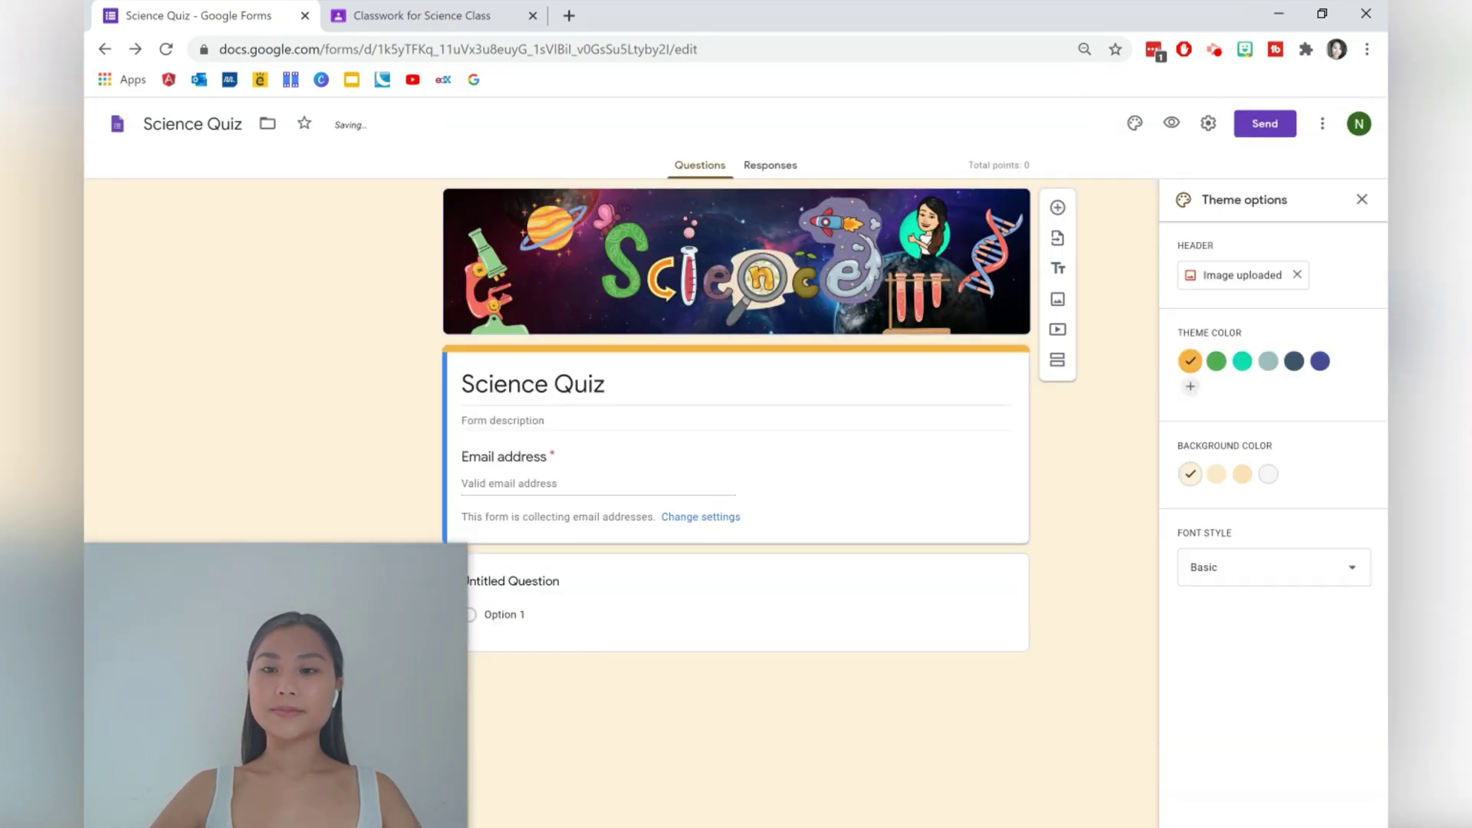
left_click(1320, 361)
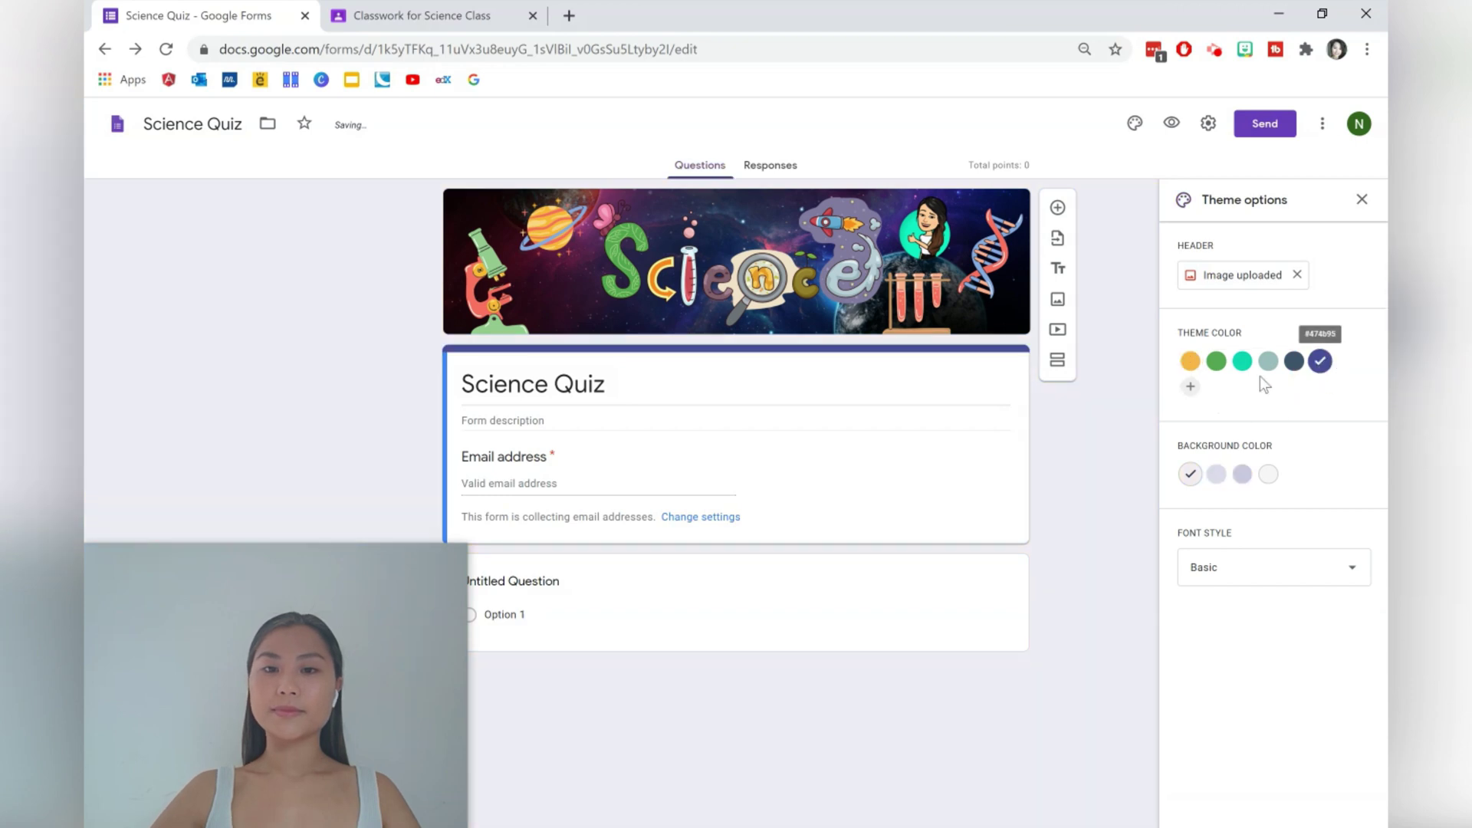
Step: Enter 'Please include your school email address' as the form description
left_click(897, 416)
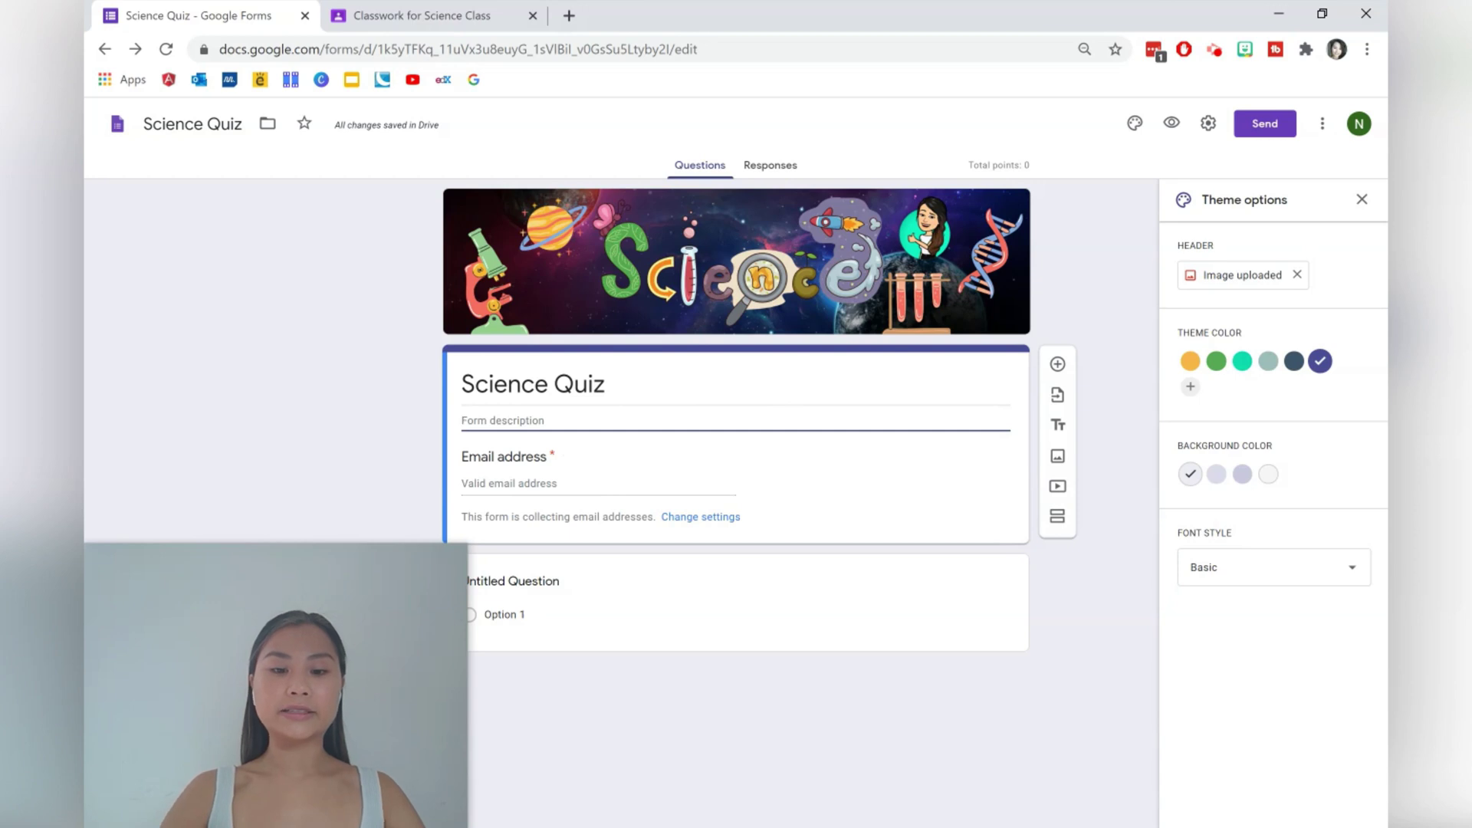
type("Please")
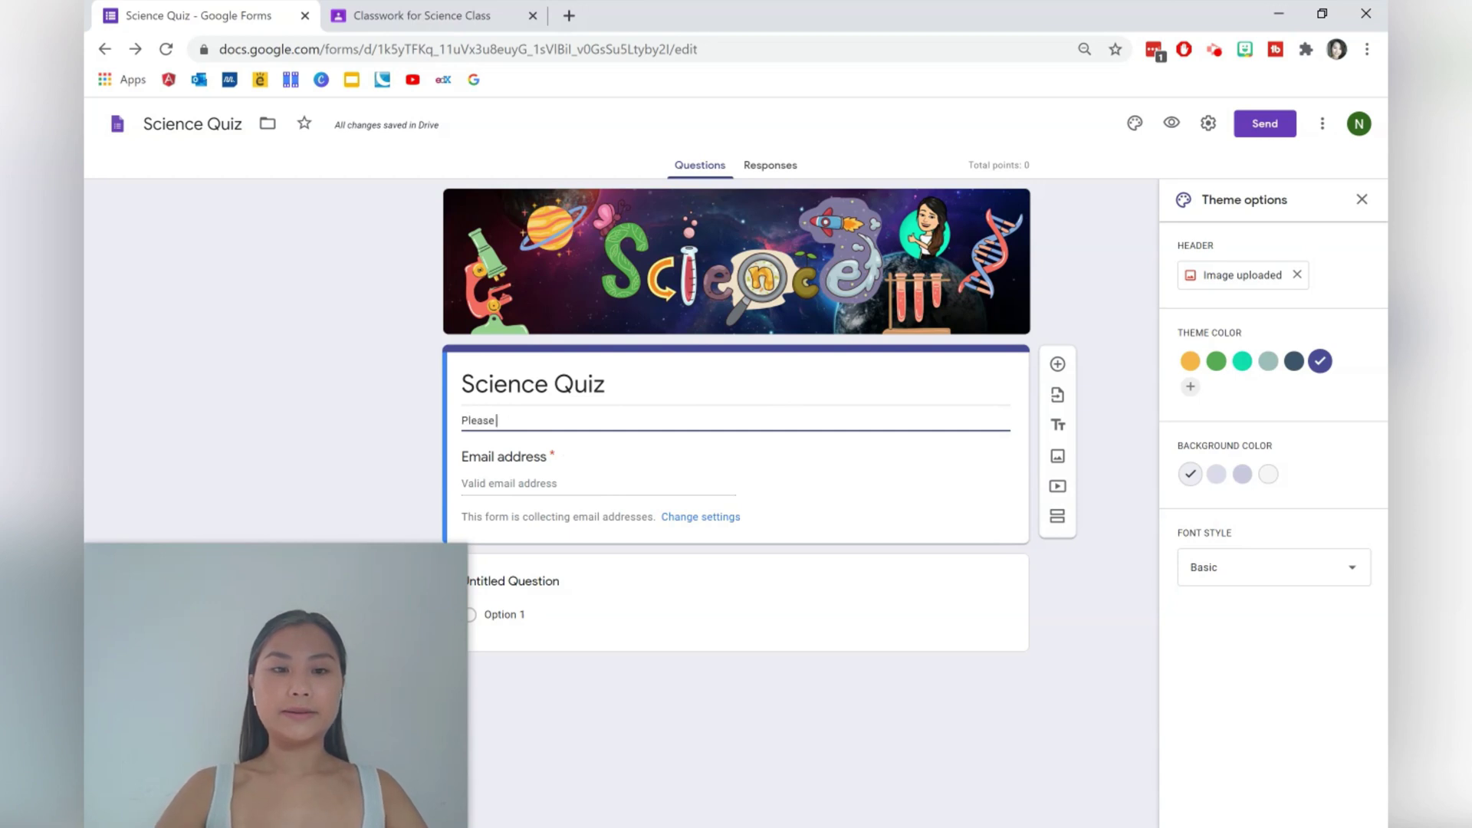
type(" include your school ")
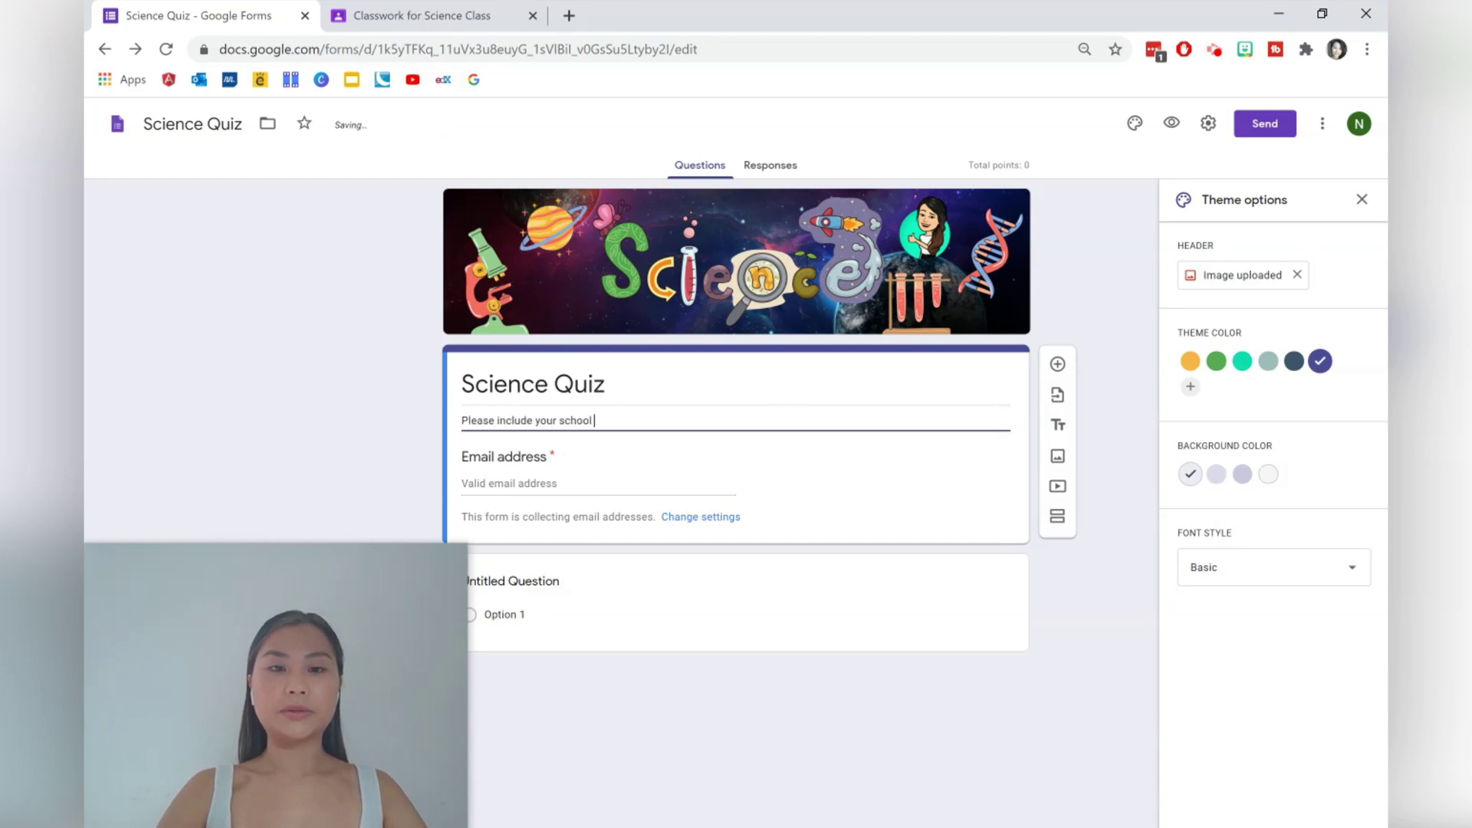
type("exmmail addr")
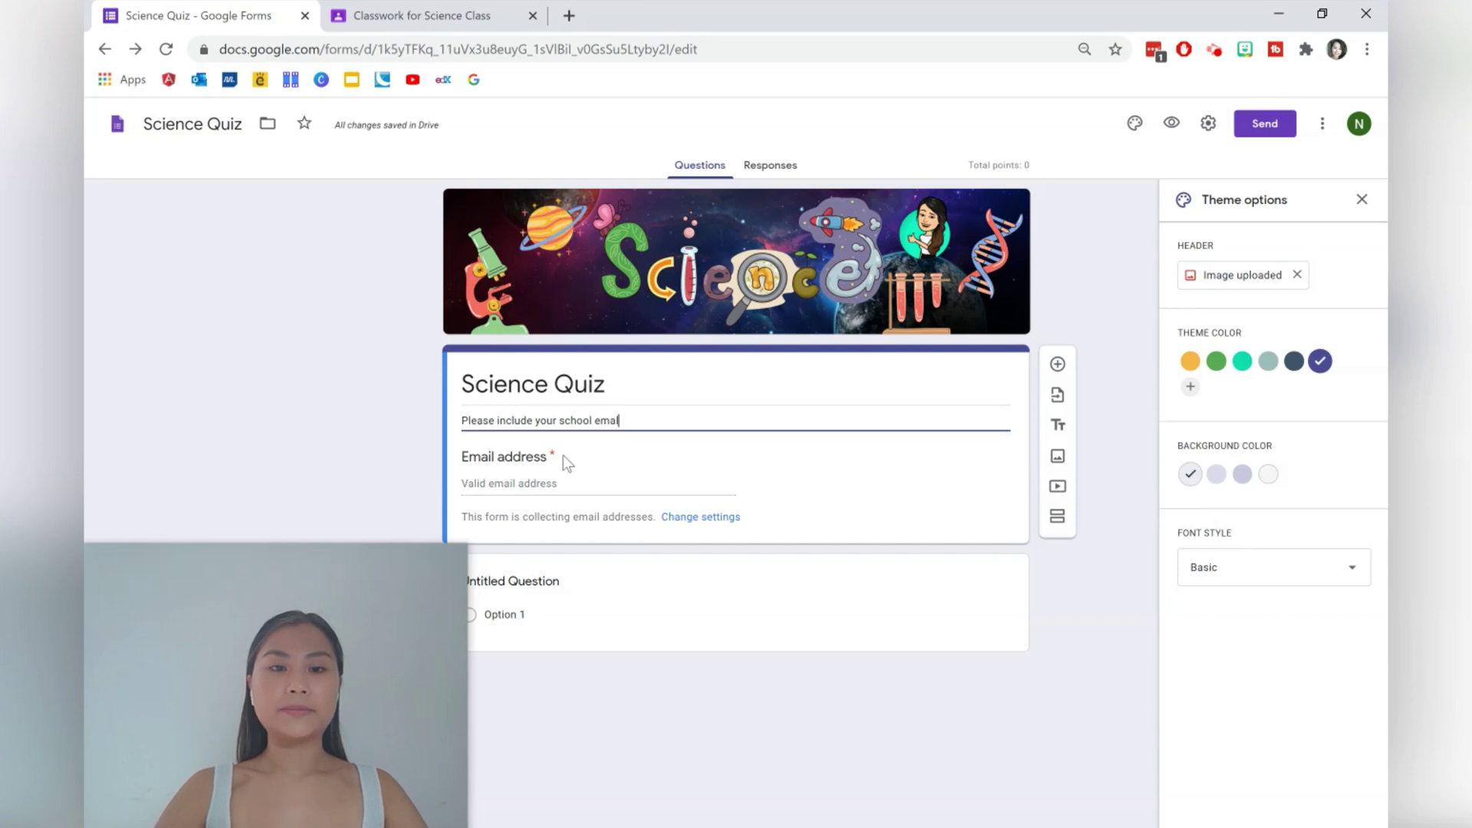
type("ess")
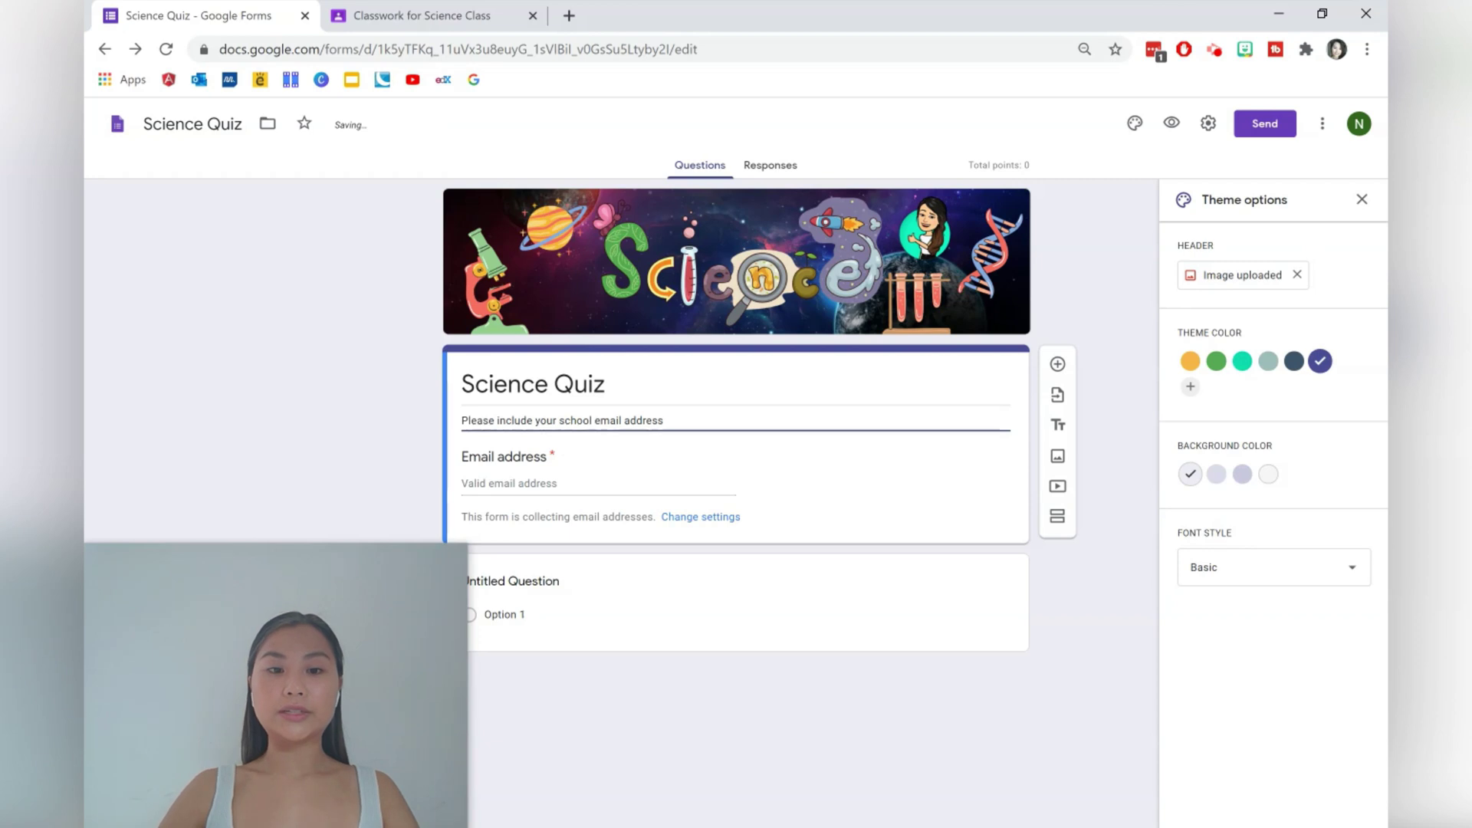
left_click(600, 585)
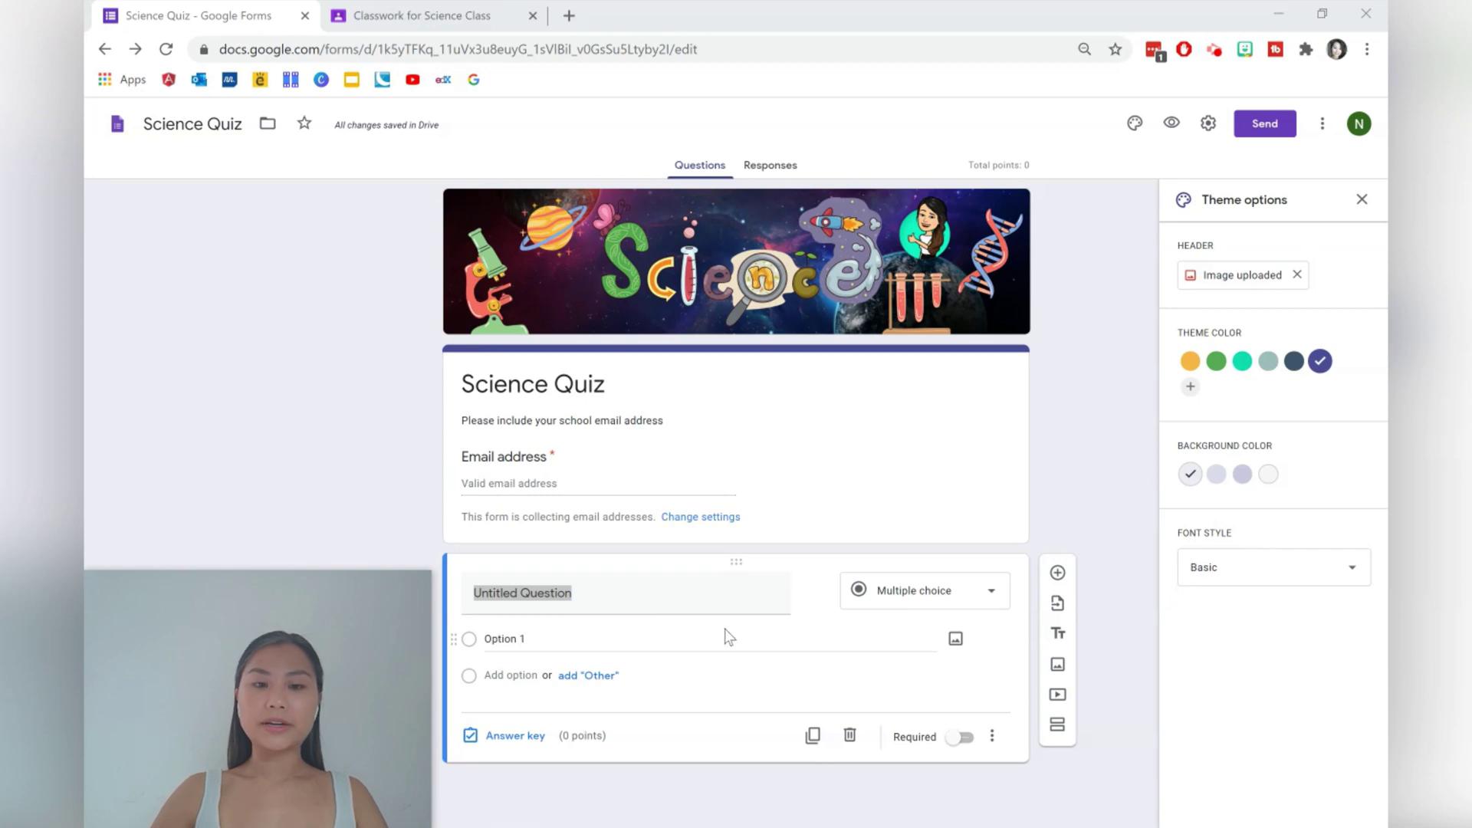
left_click(875, 608)
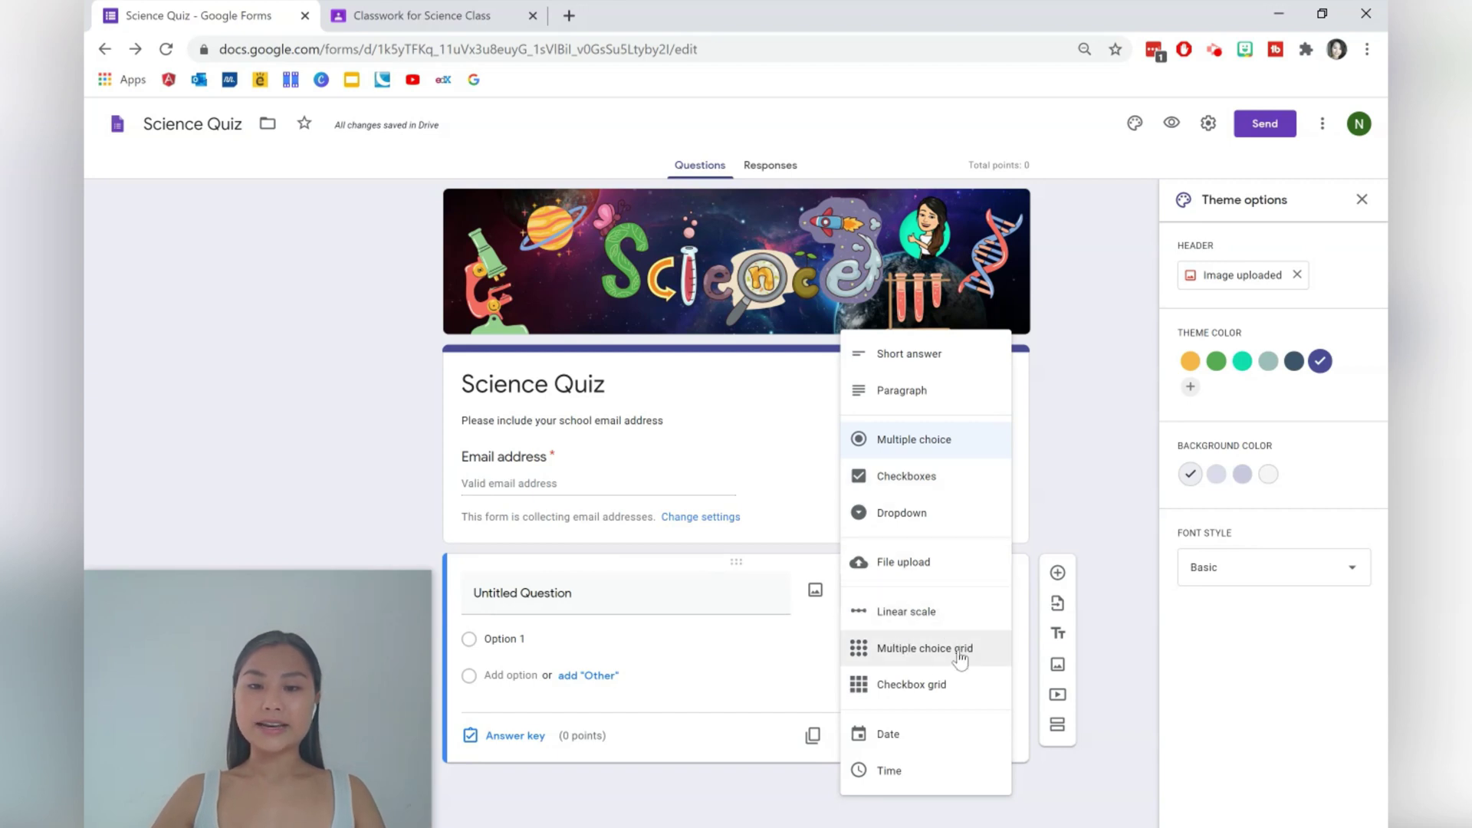
left_click(656, 602)
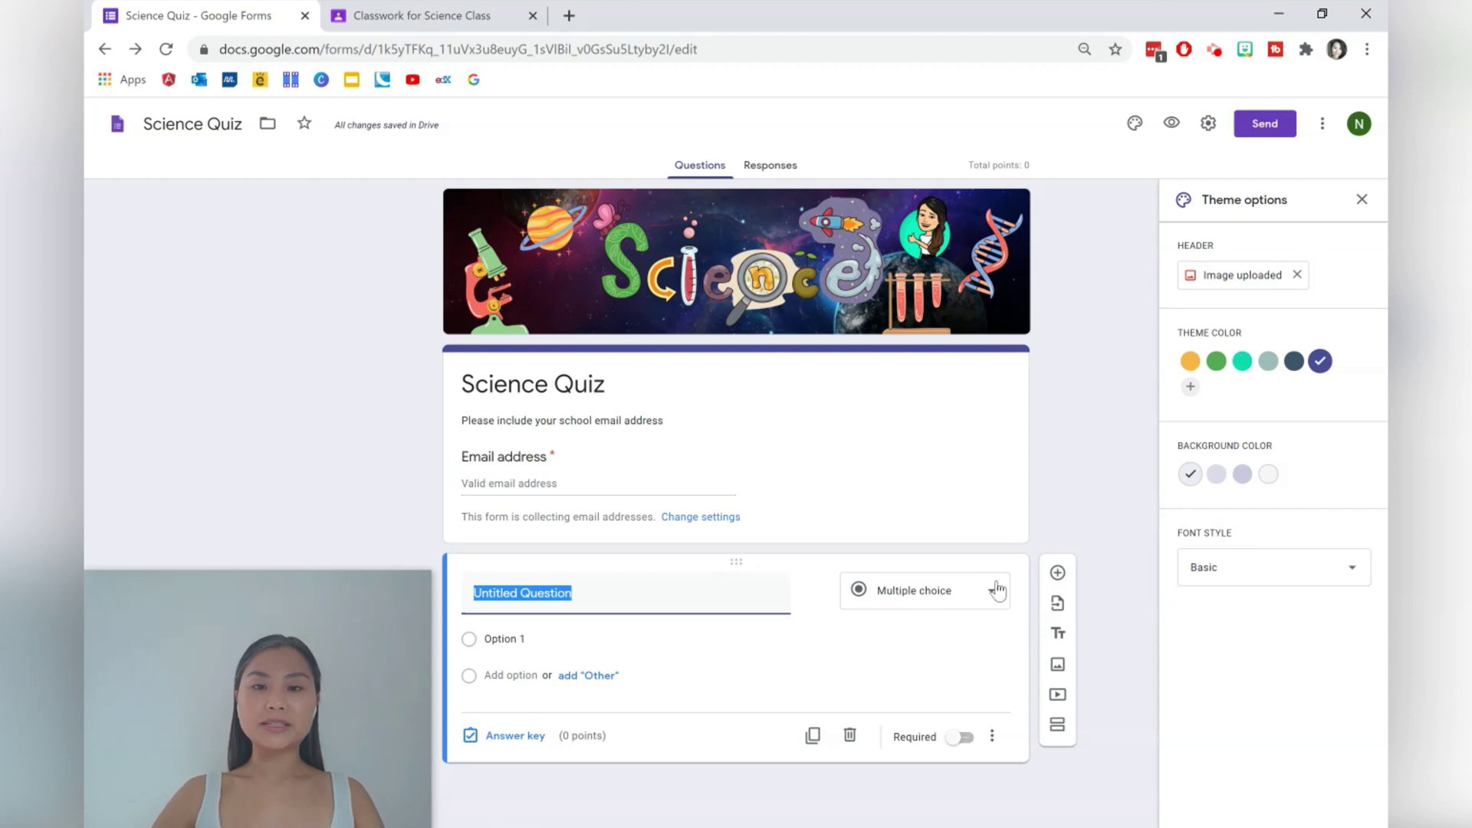
Step: Insert a Google Image Search beaker photo into the first question and shrink it to half width
left_click(816, 589)
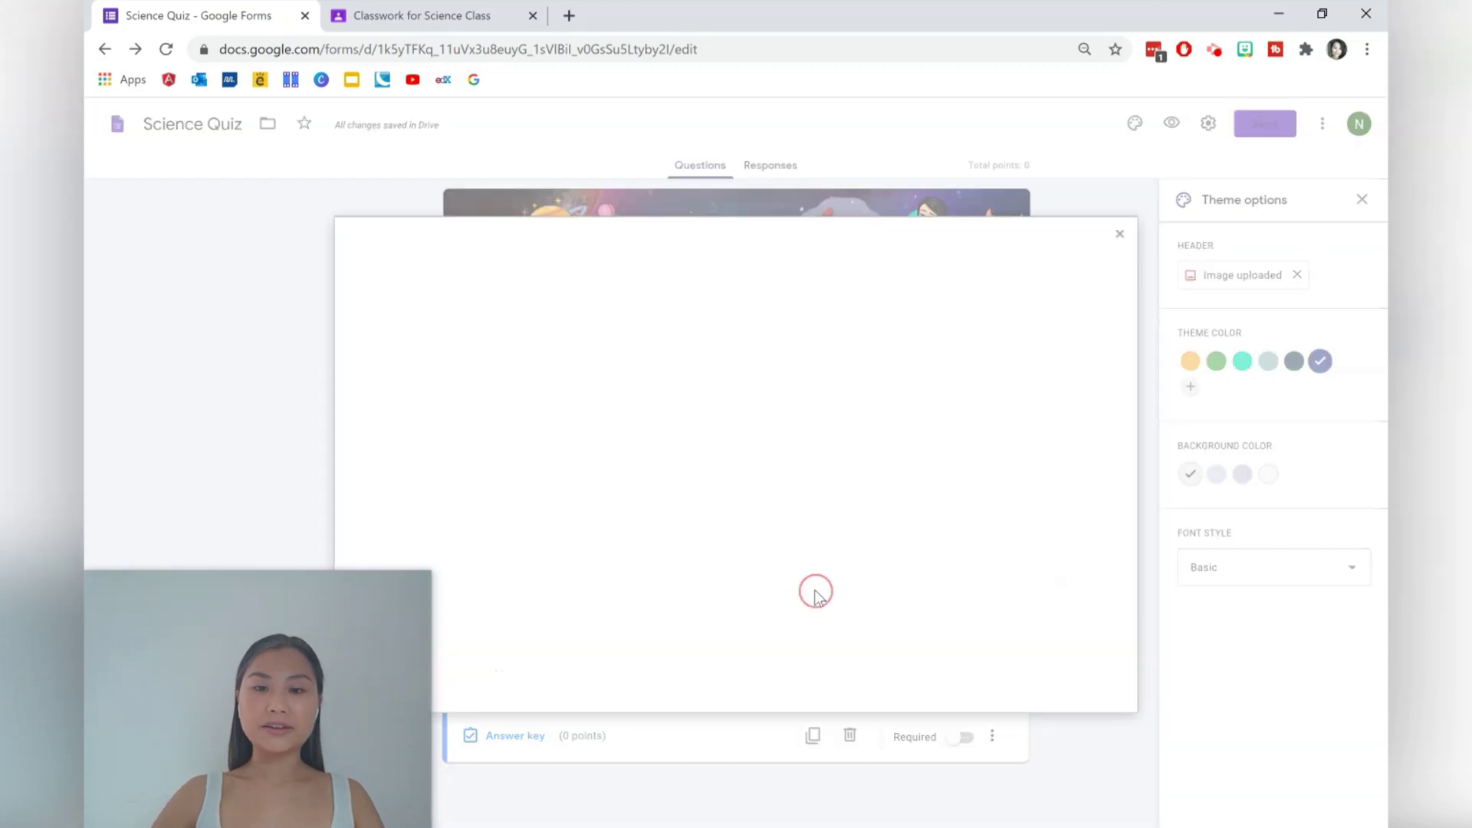
left_click(776, 299)
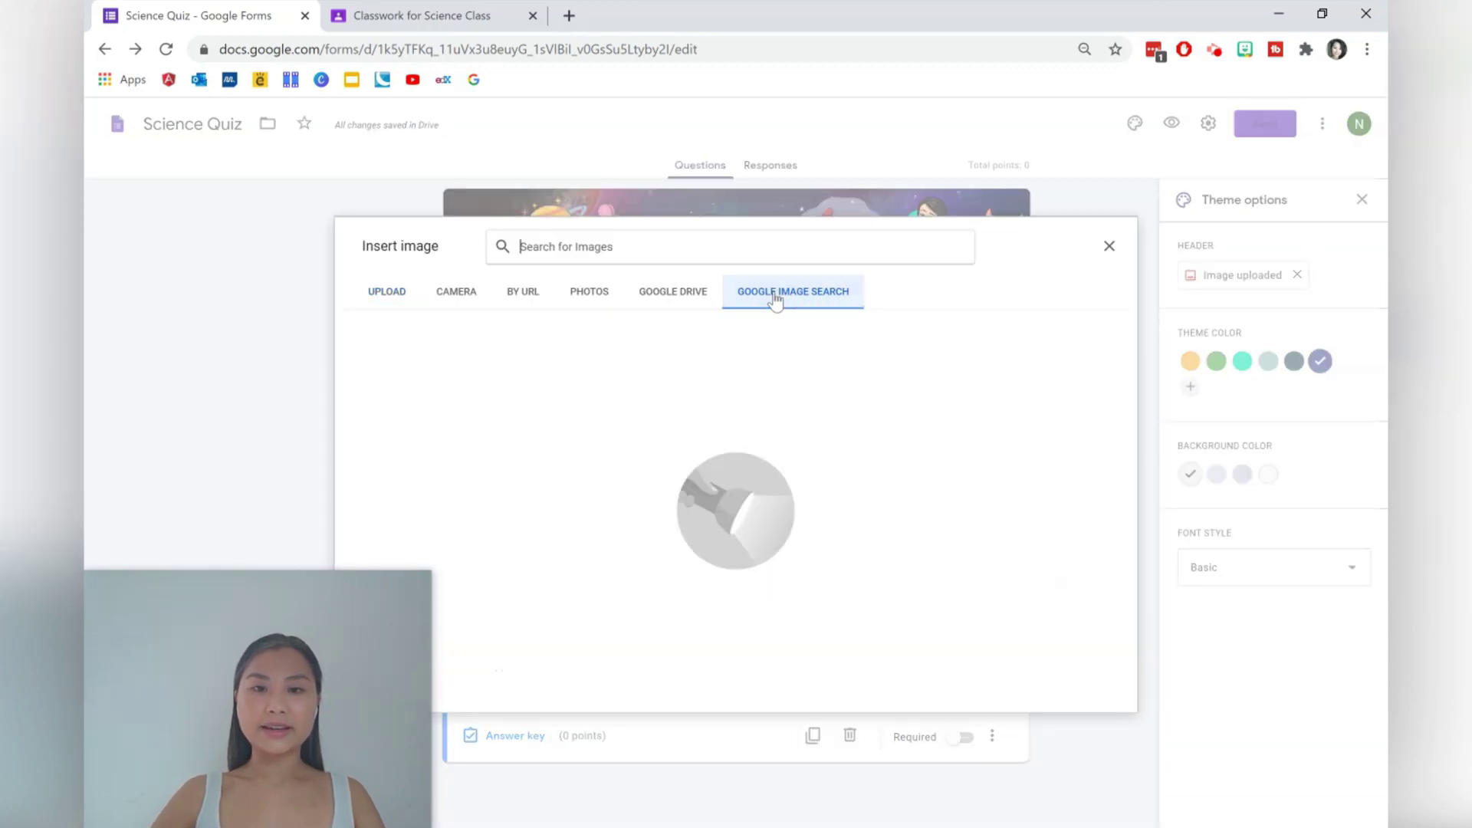
type("beaker")
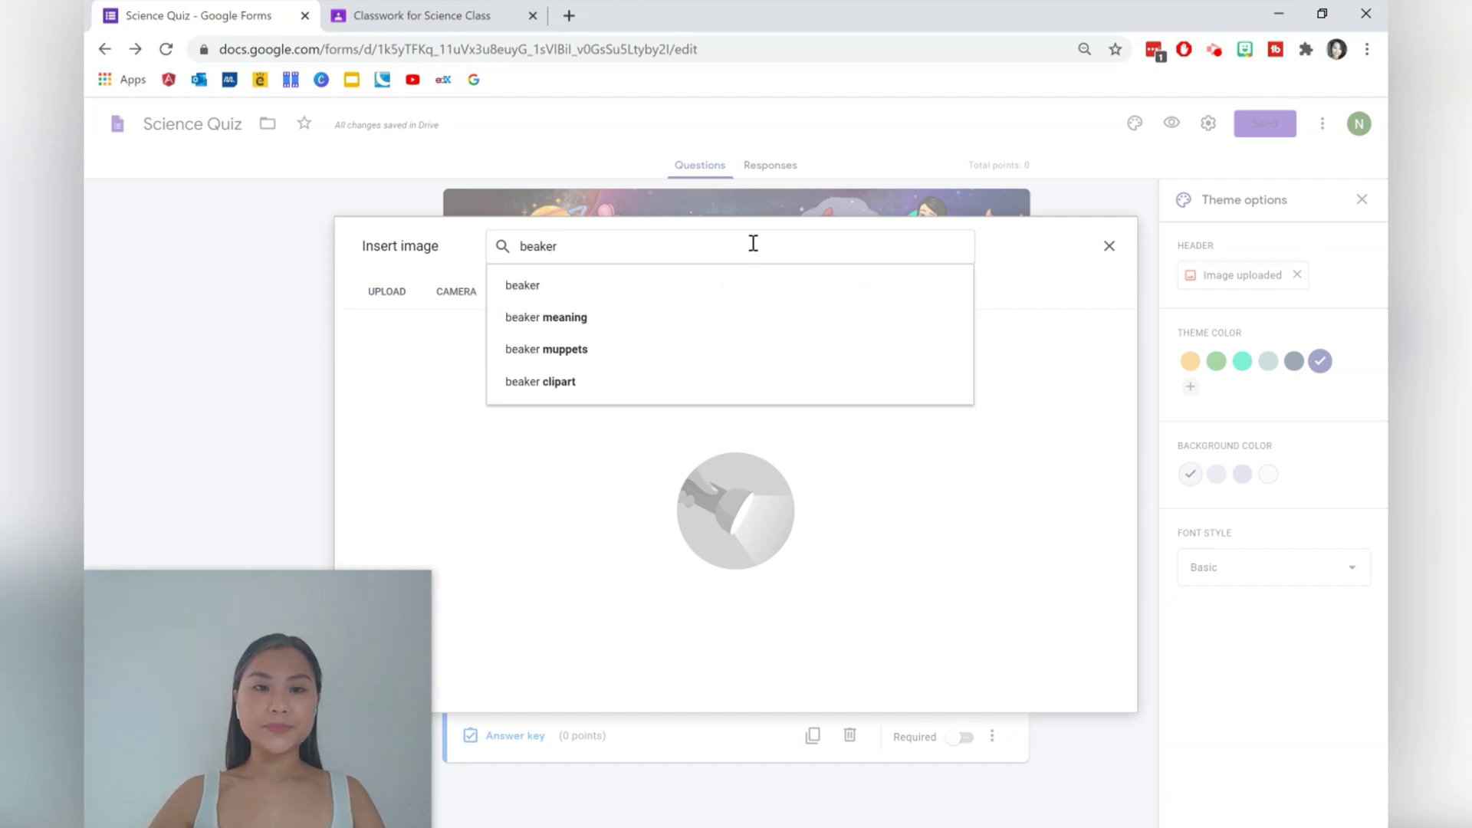
left_click(673, 288)
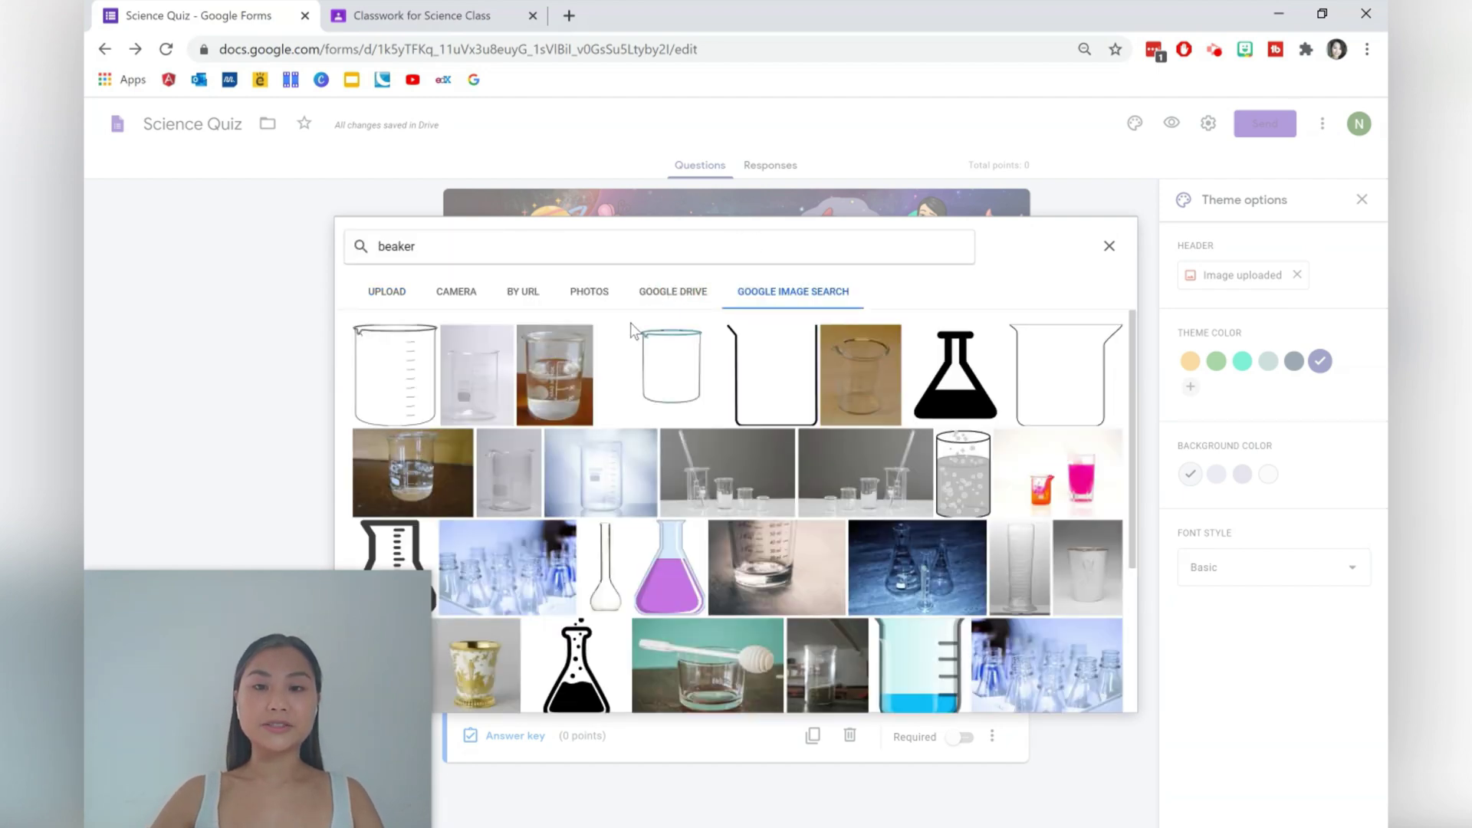
left_click(554, 376)
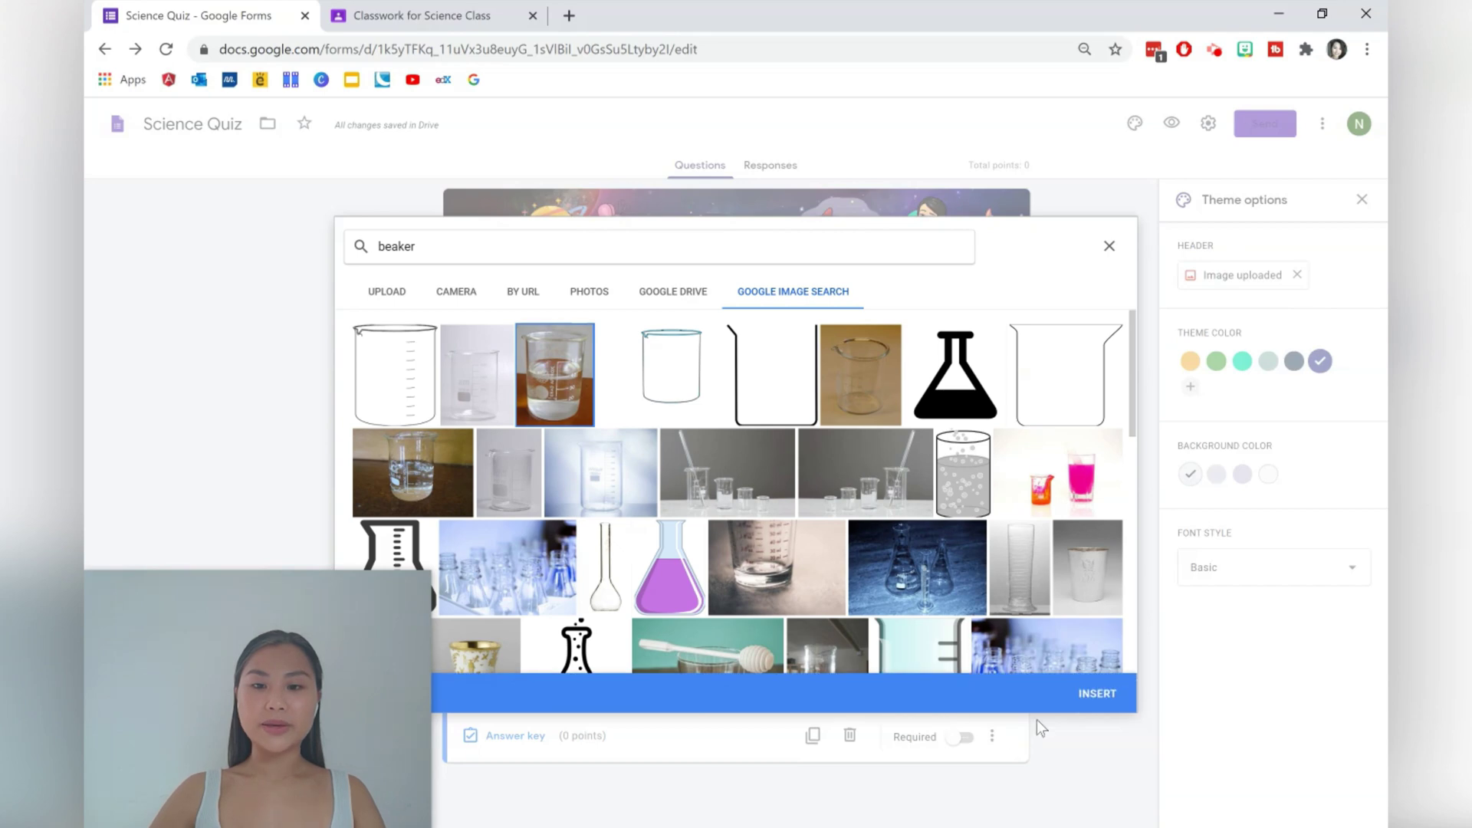
left_click(1095, 692)
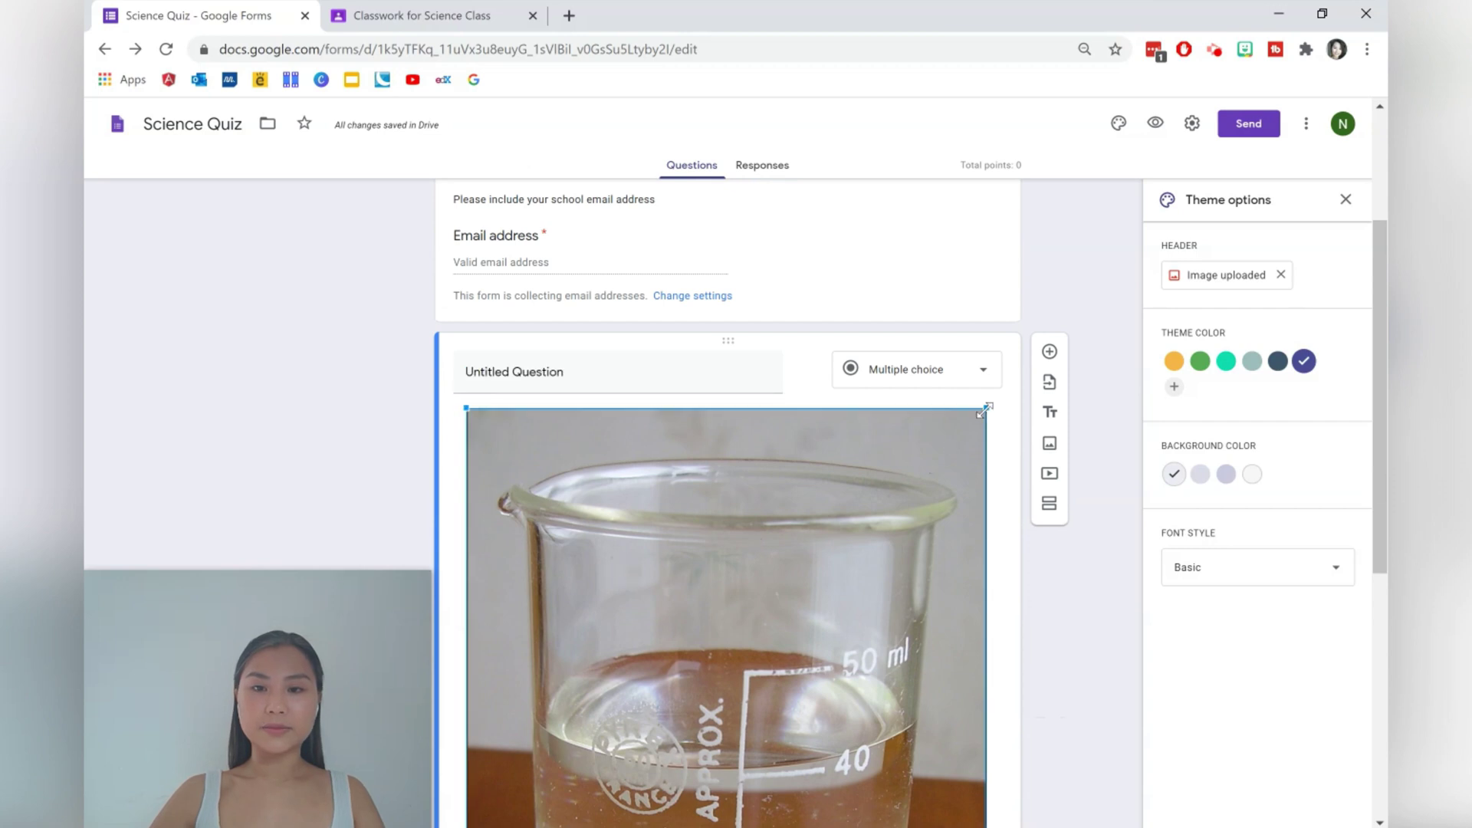
left_click_drag(985, 410, 607, 706)
mouse_move(470, 419)
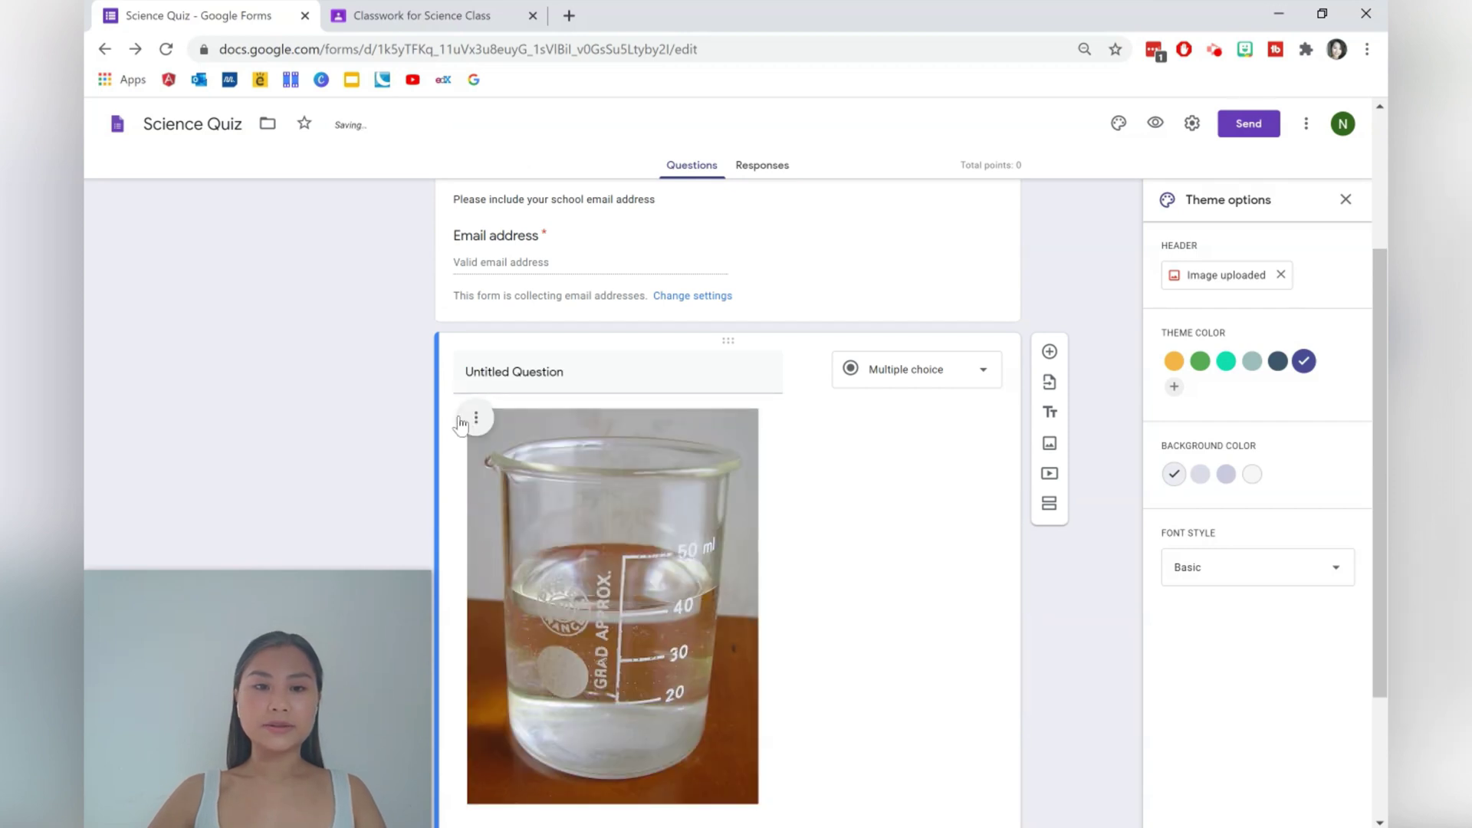
left_click(472, 419)
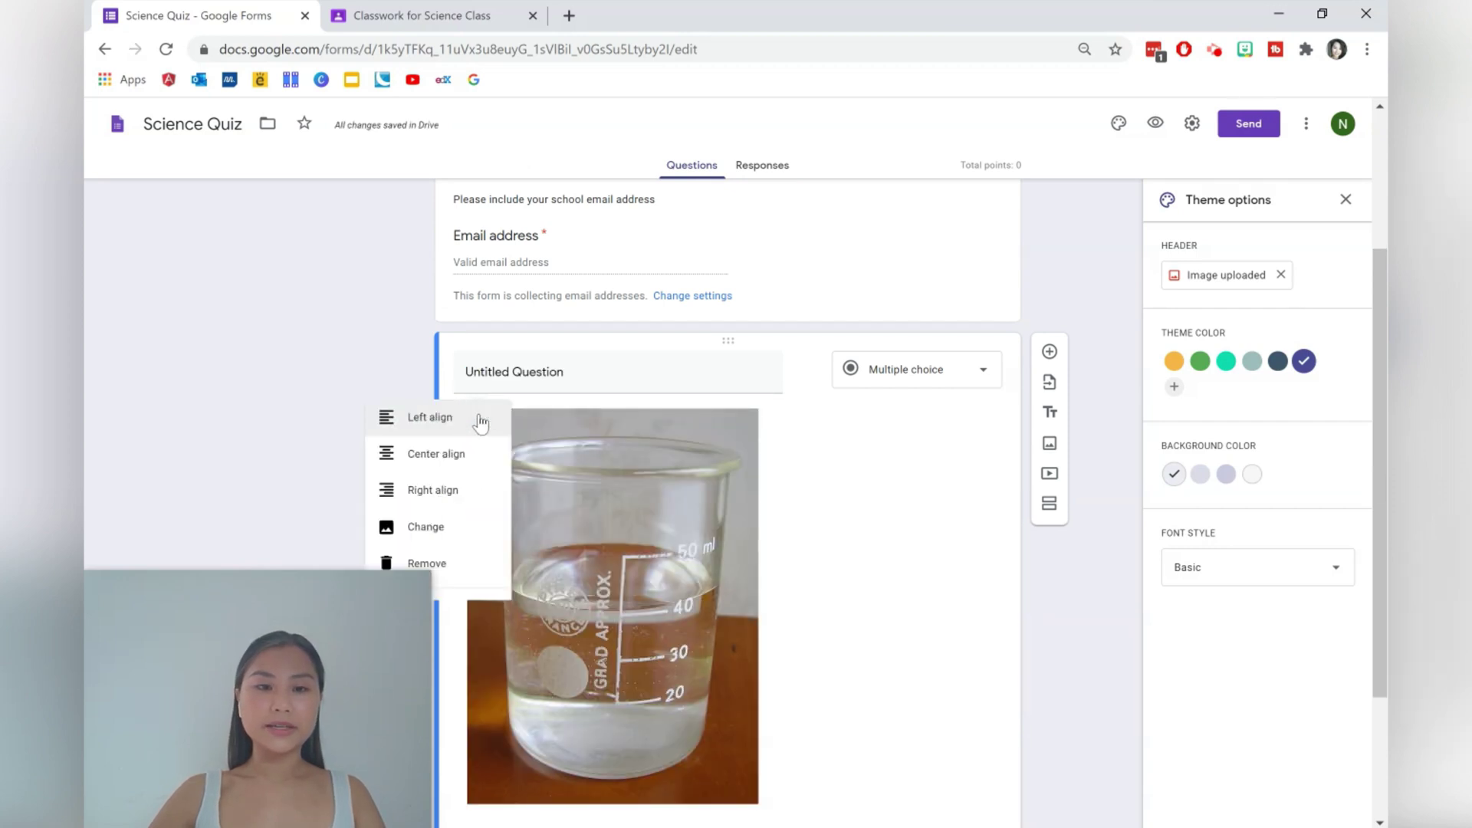
Step: Centre the beaker photo and title the question 'What is this piece of equipment called?'
left_click(462, 468)
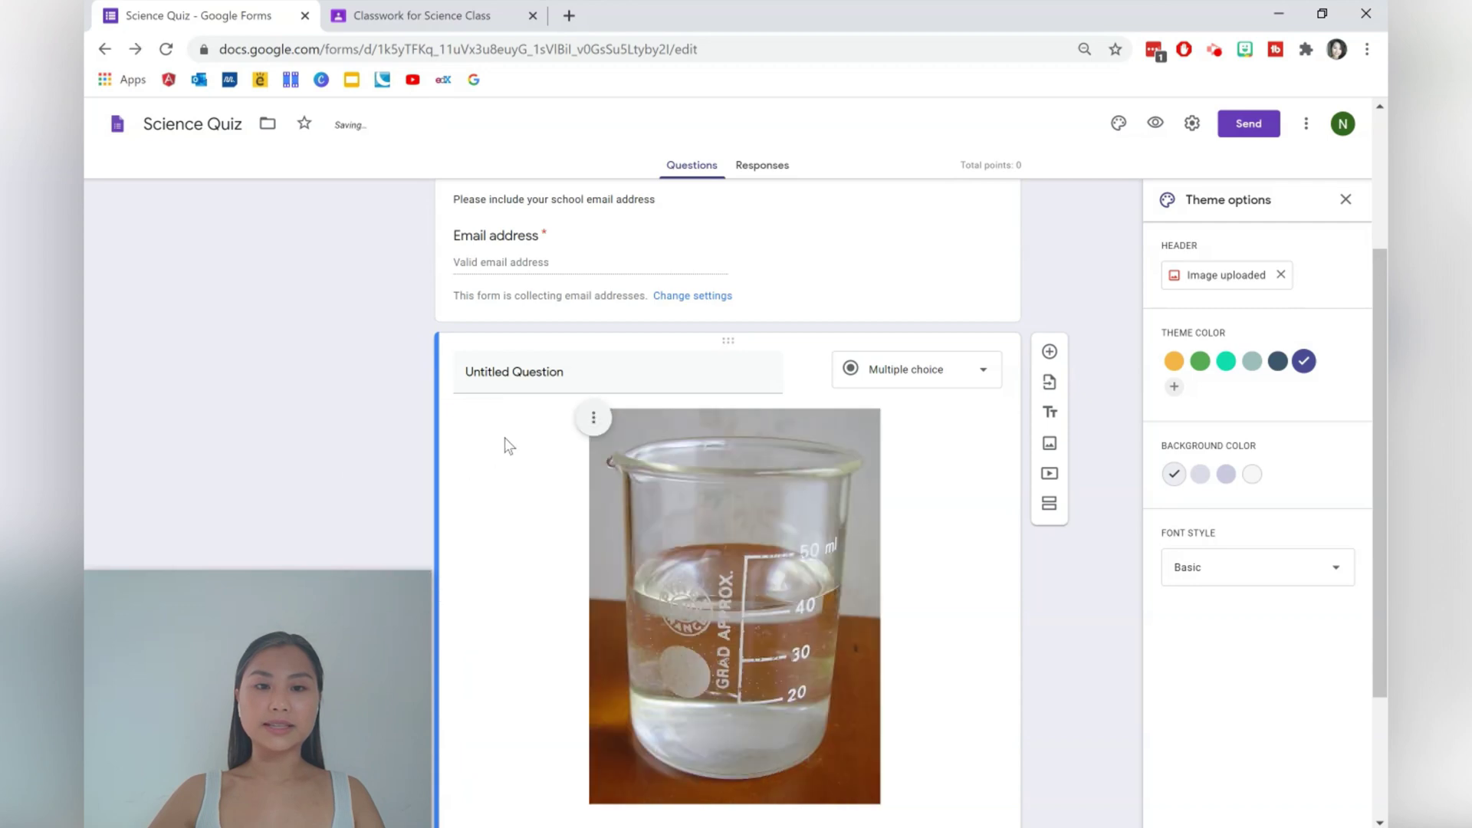
left_click(571, 382)
type("What is this")
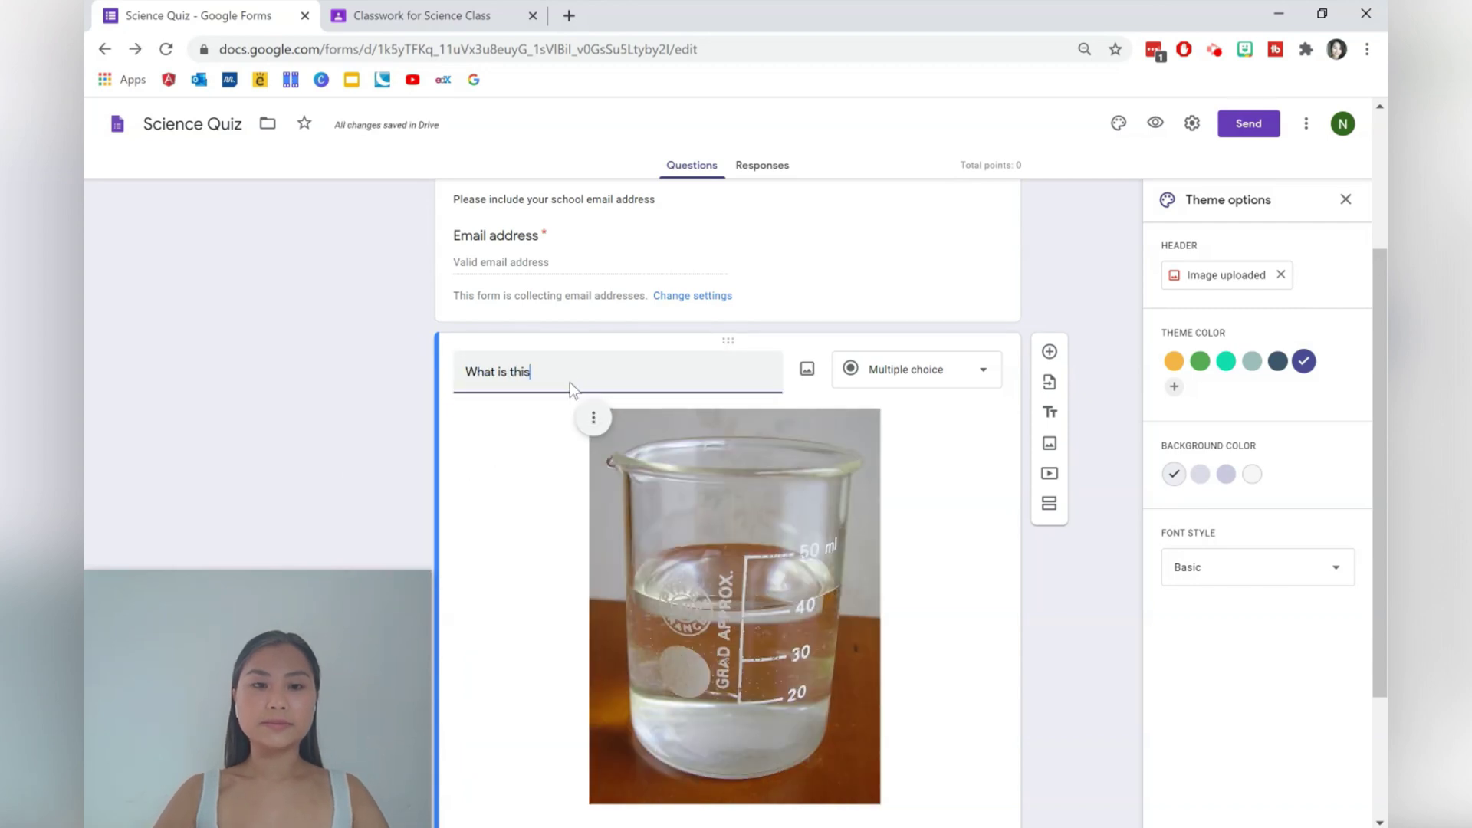
type(" piece of equipme")
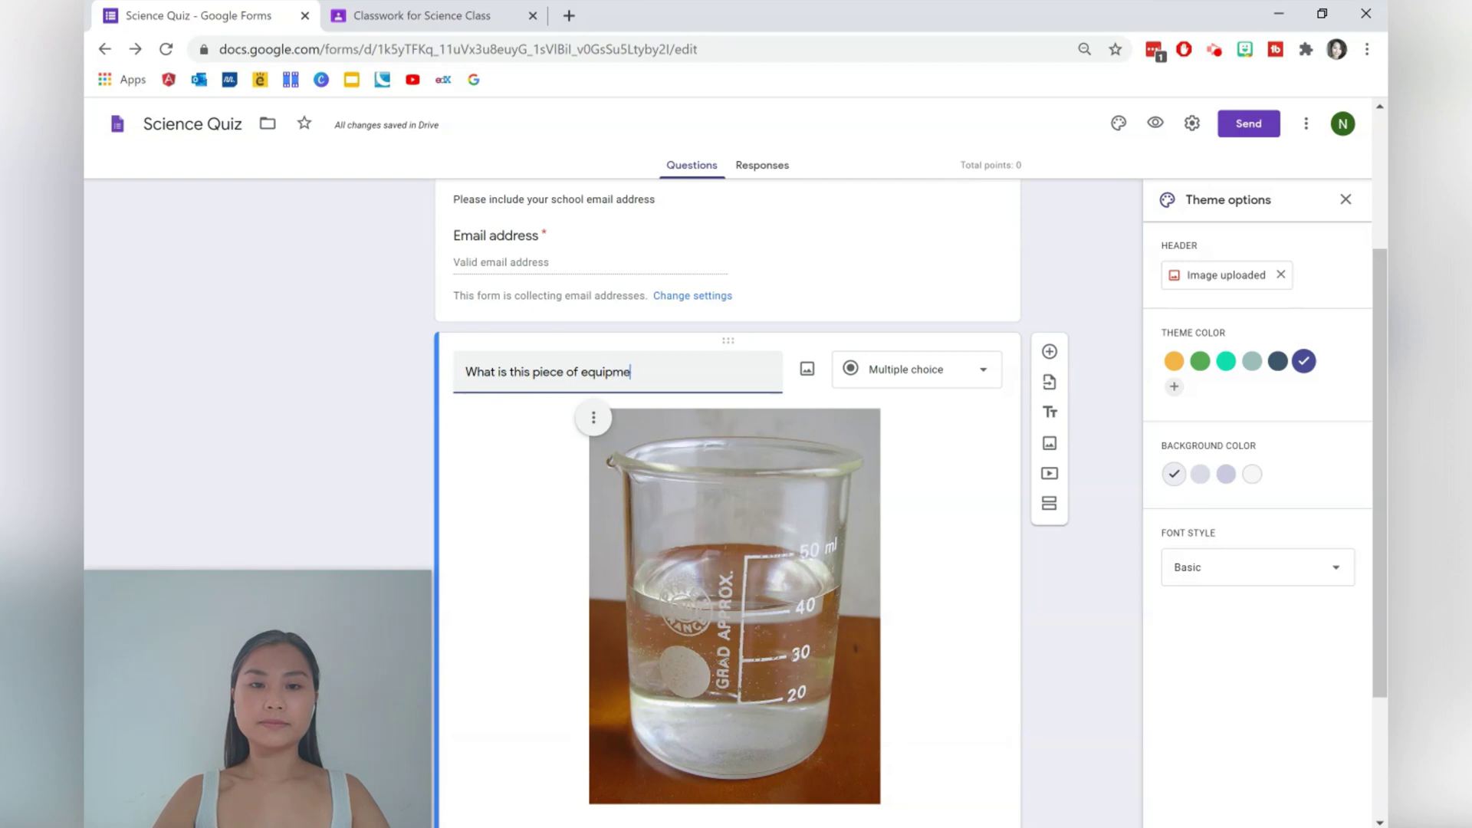
type("nt called?")
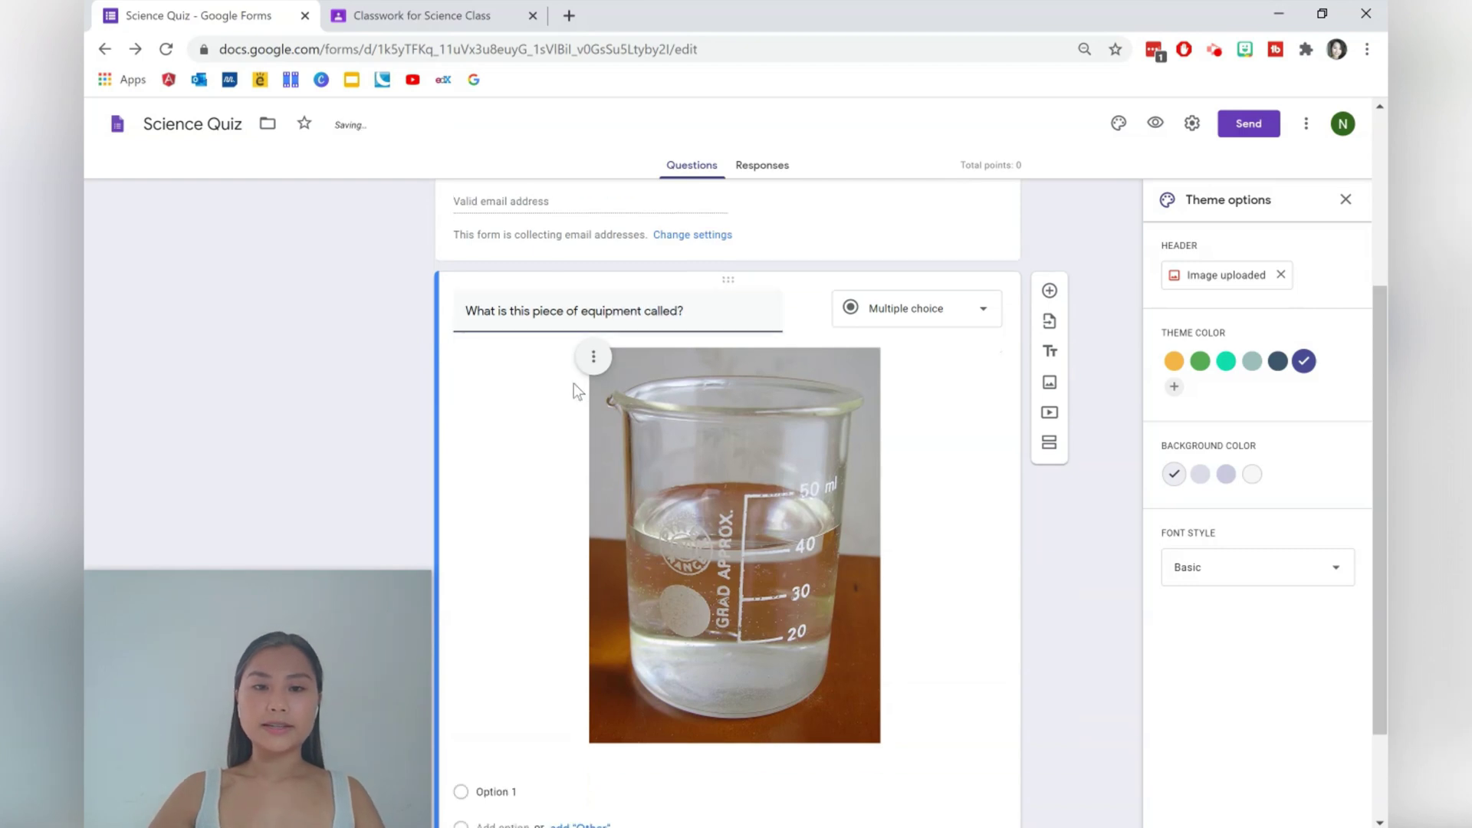
Step: Fill in the answer options Bunsen Burner, Beaker, Test Tube and Tripod
scroll(573, 389, "down", 2)
left_click(533, 659)
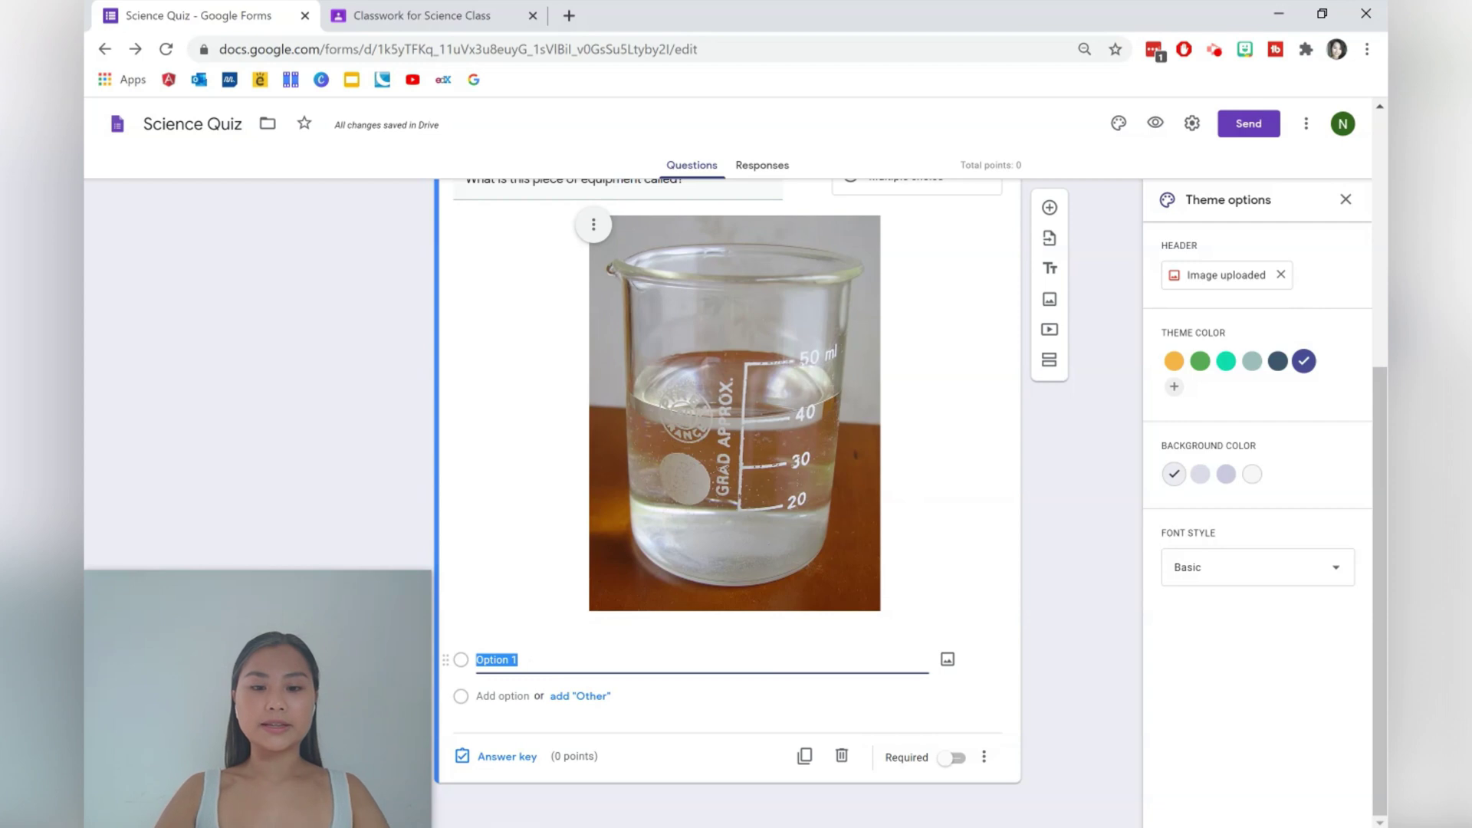
type("Bun")
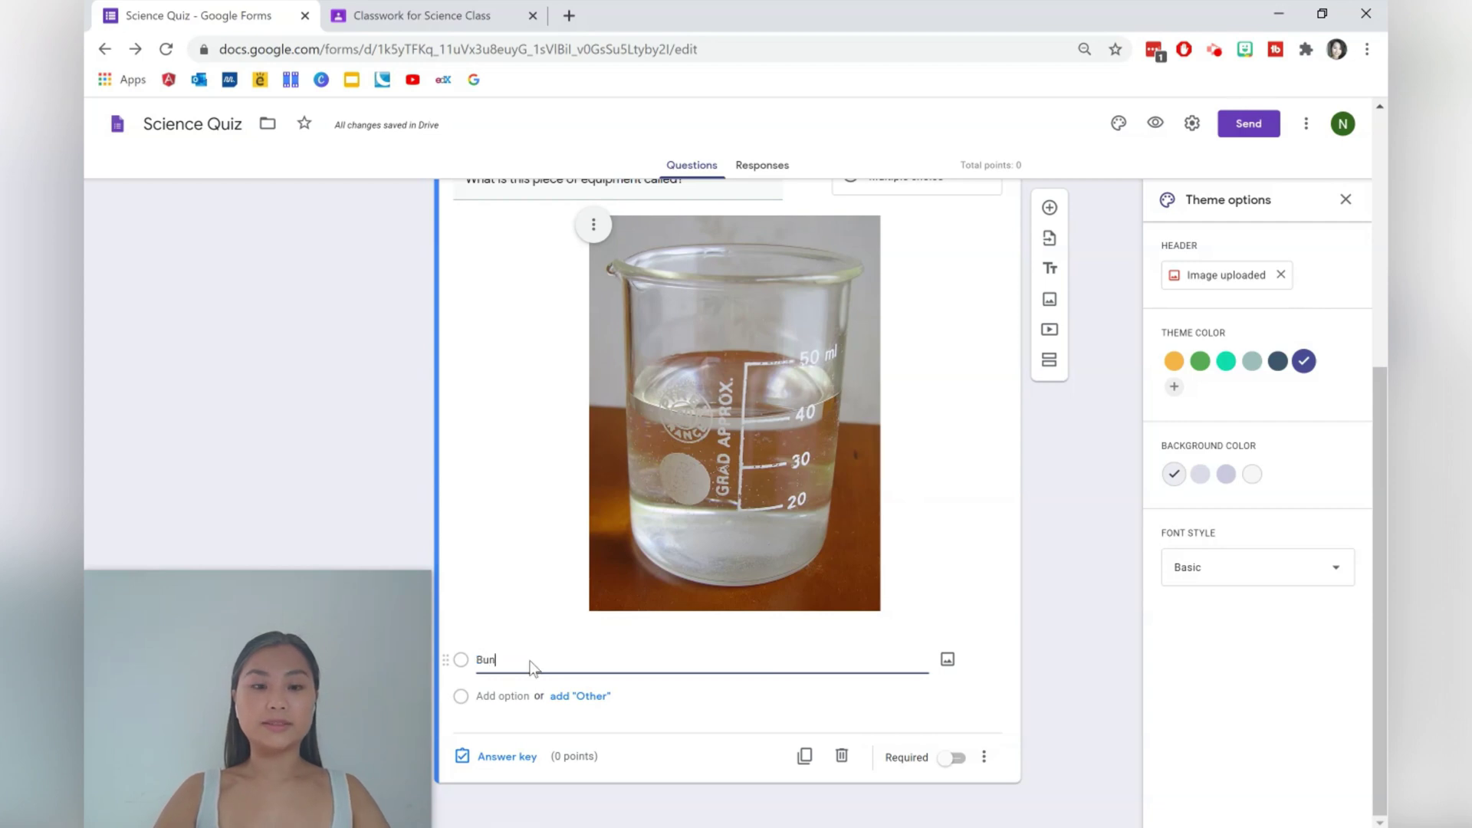
type("sen Burner")
key("Tab")
key("Tab")
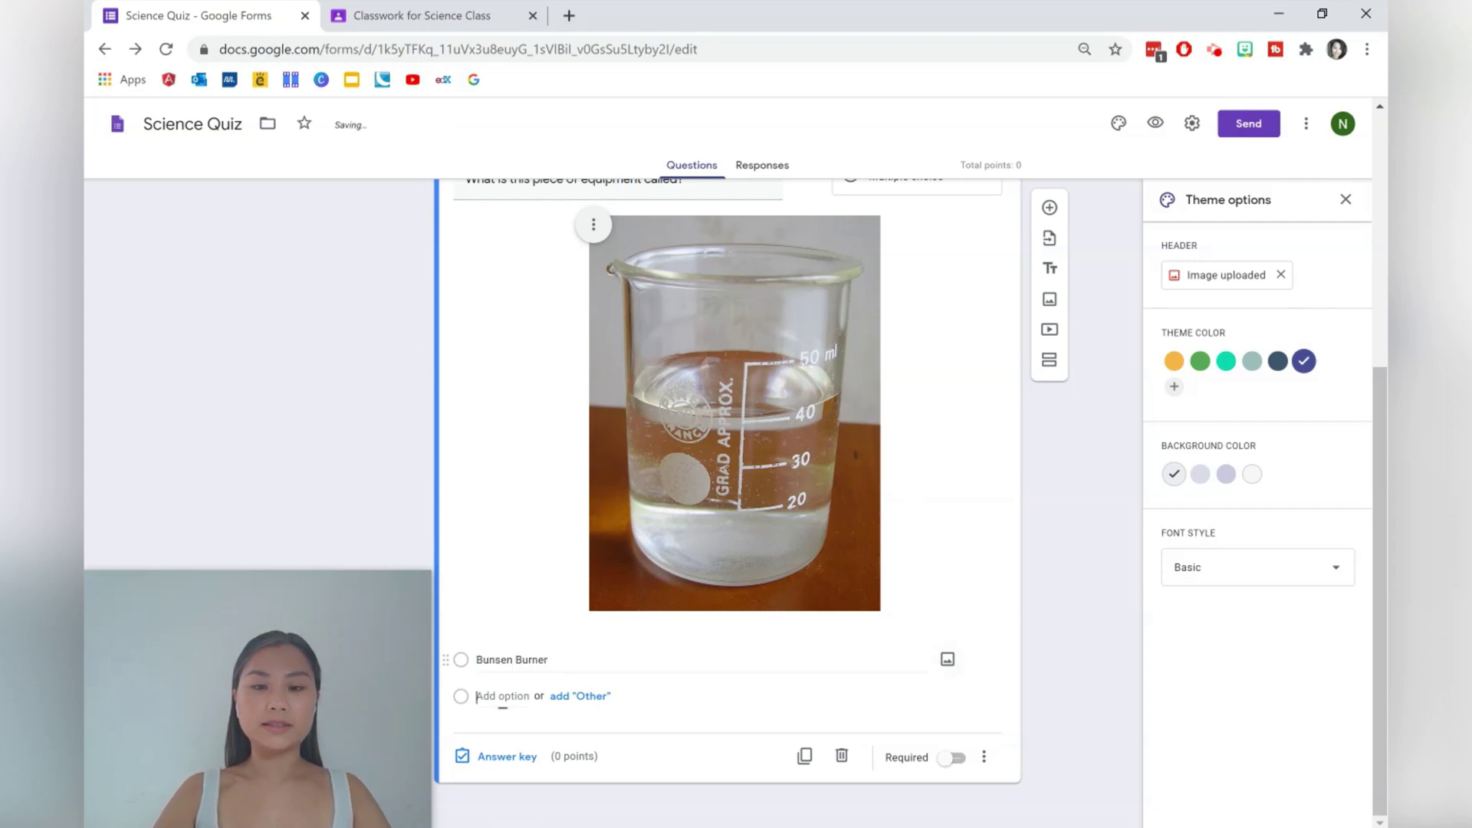
type("Beake")
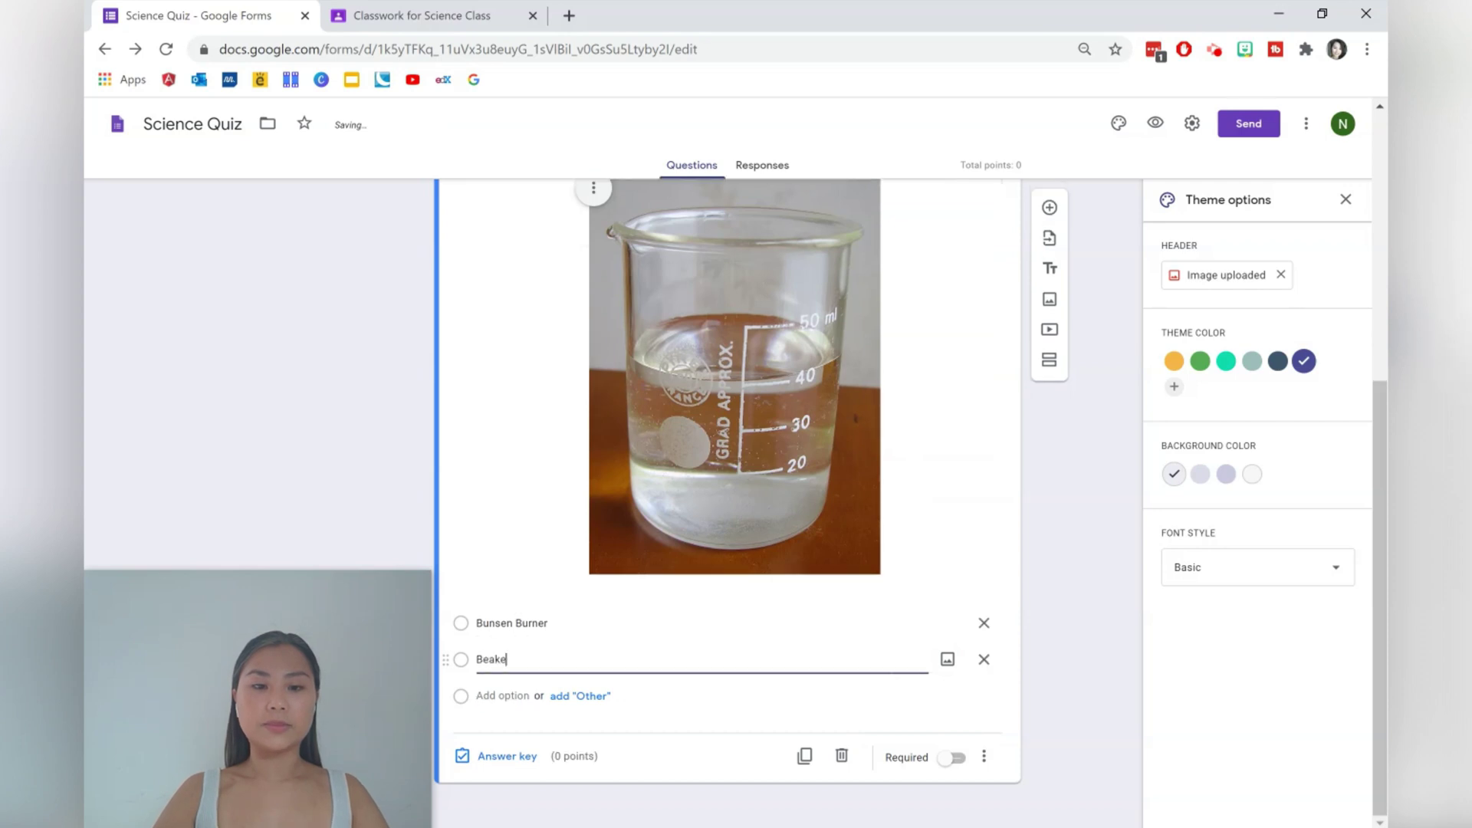
key("Tab")
key("Tab")
key("Tab")
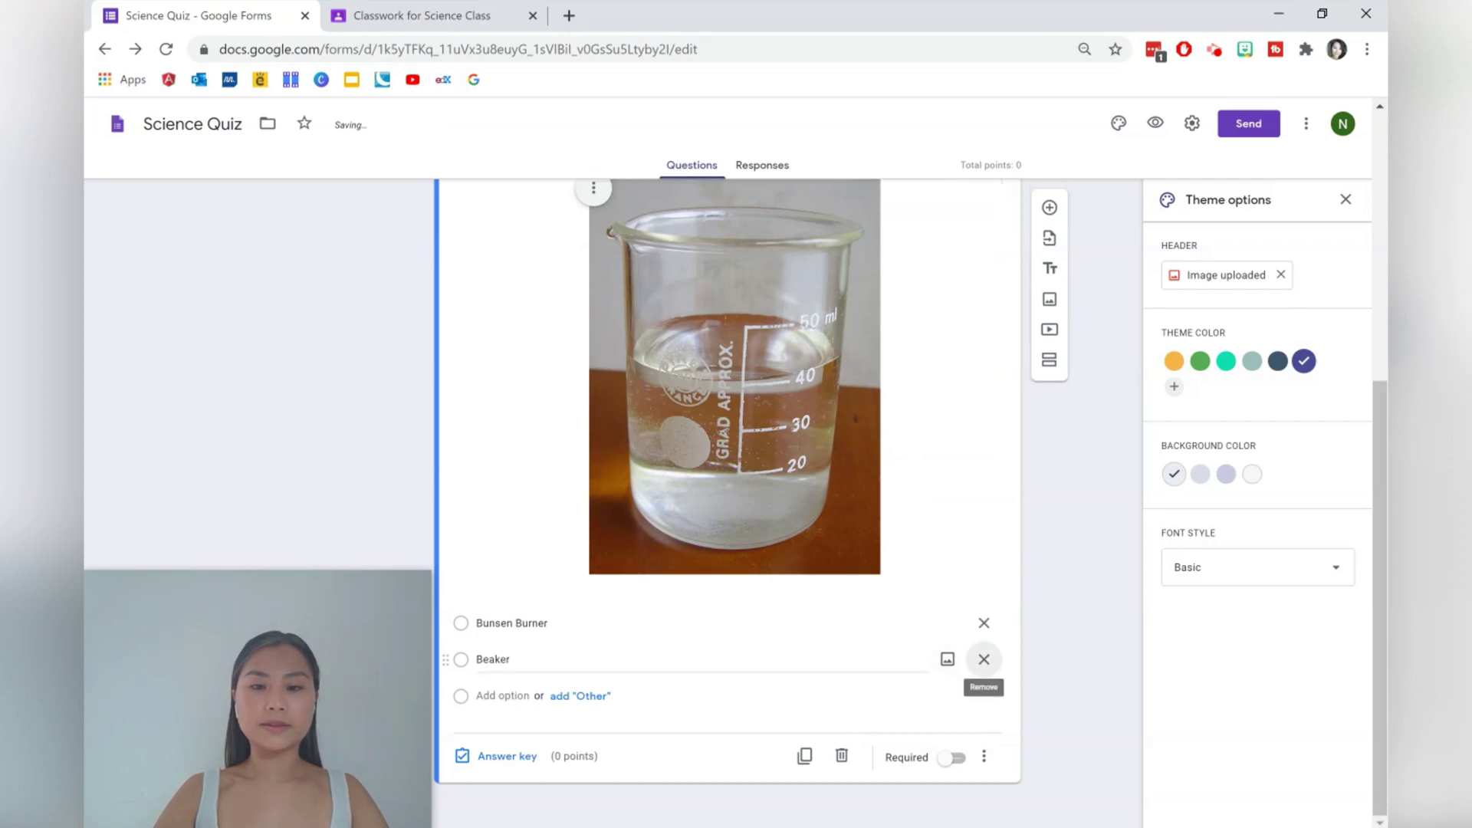
type("Test T")
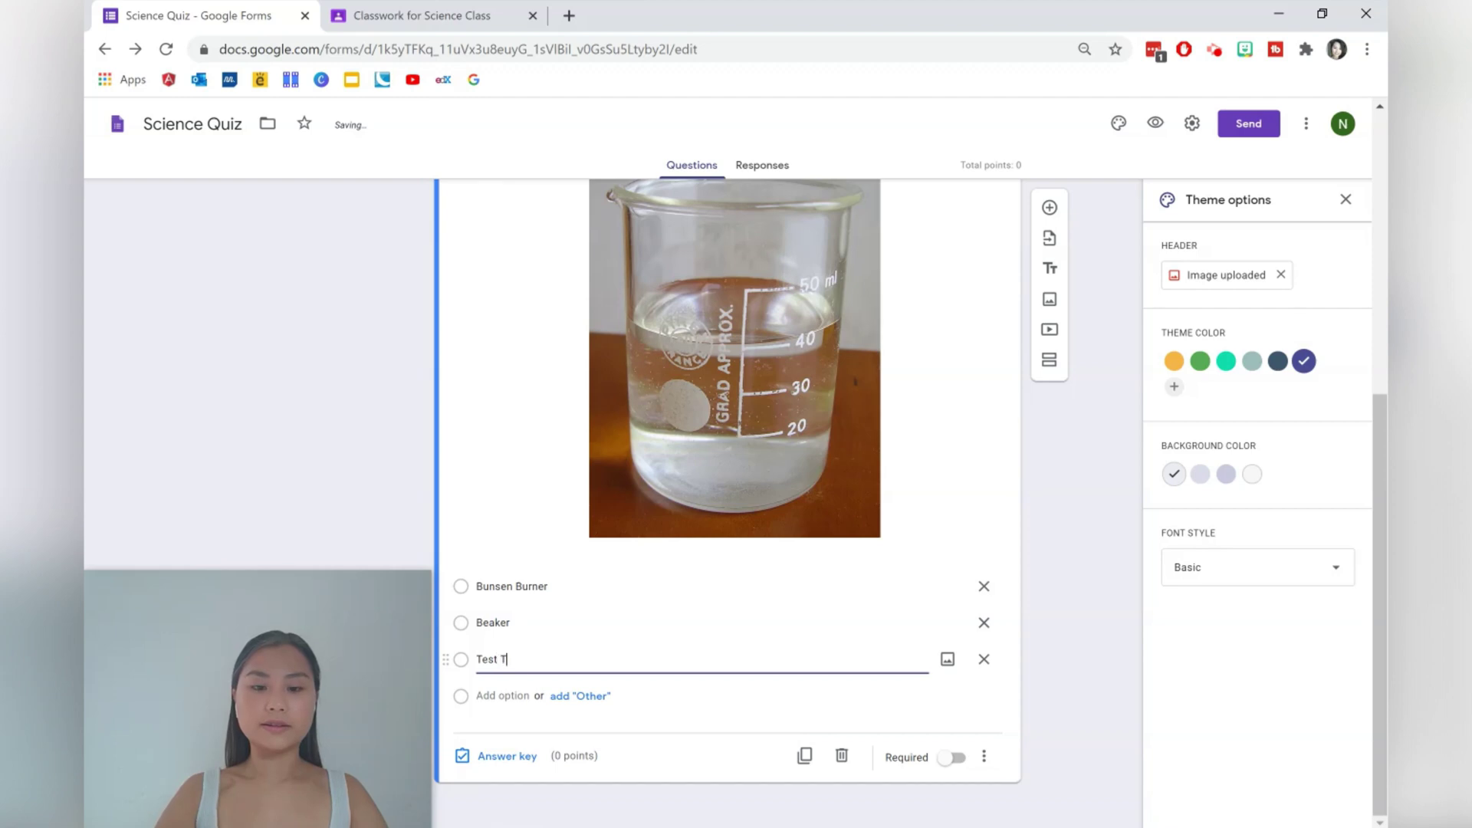
type("ube")
key("Tab")
key("Tab")
key("Tab")
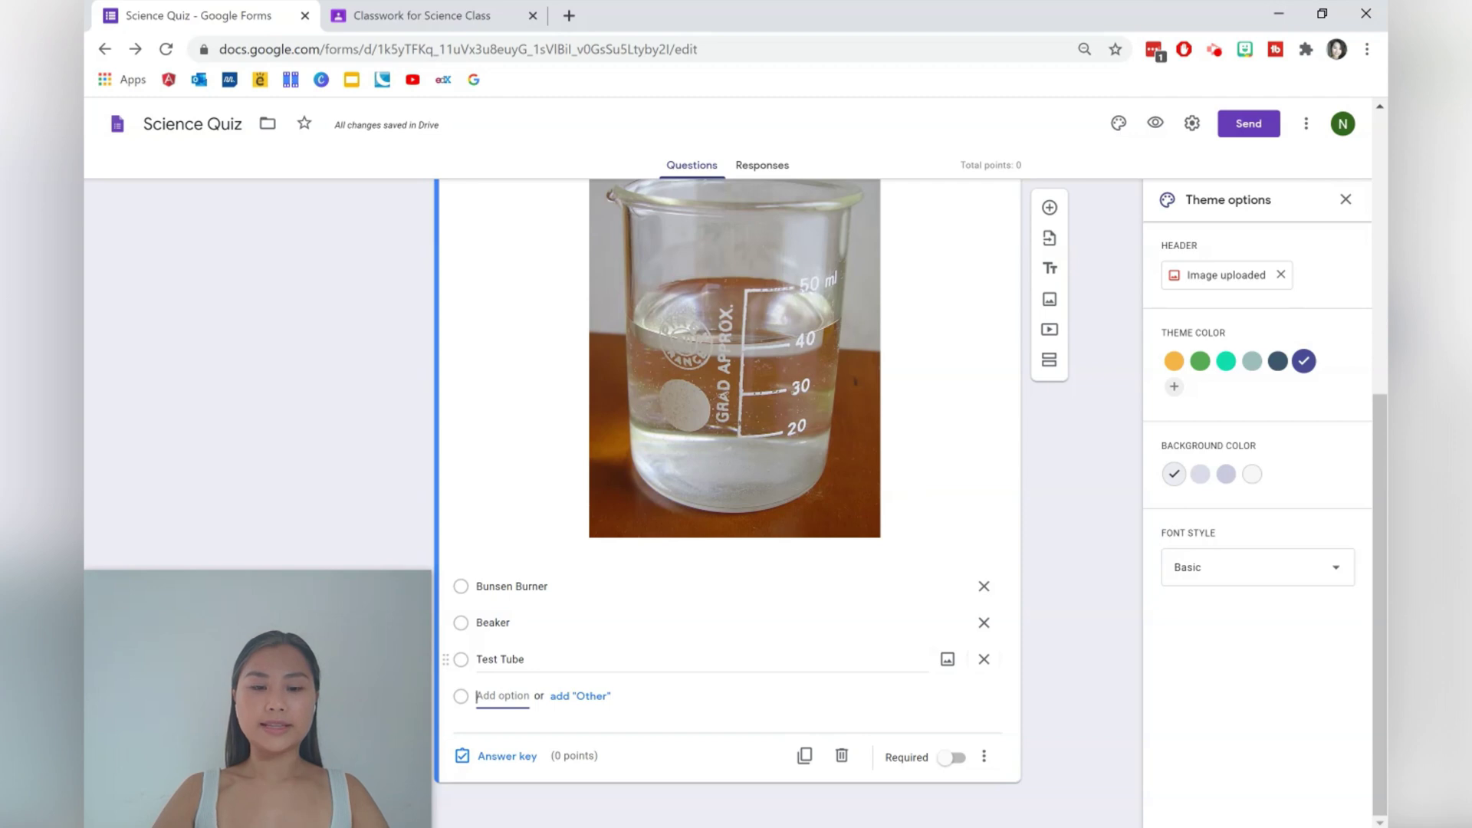
type("Tripod")
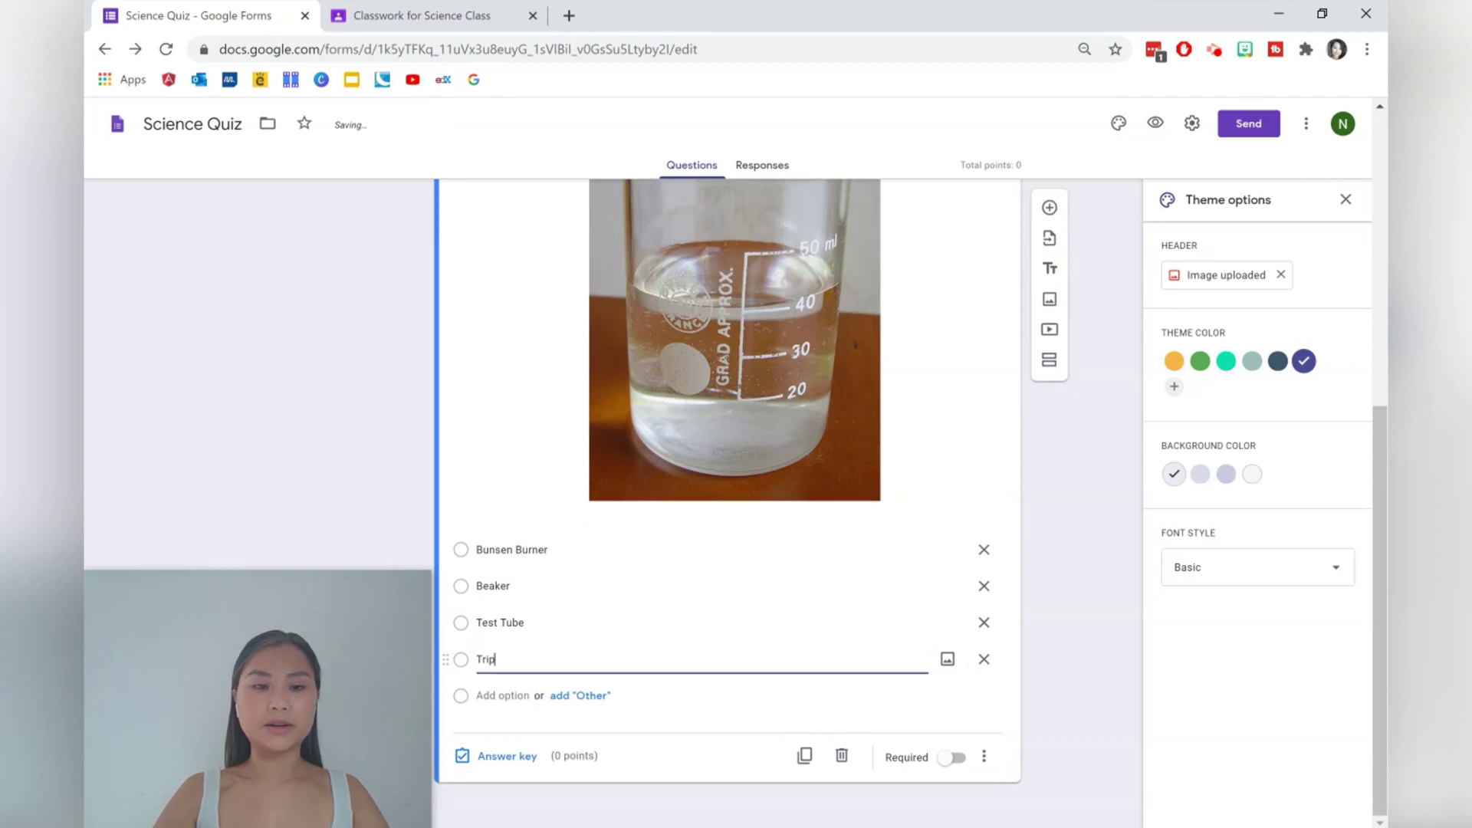
left_click(508, 756)
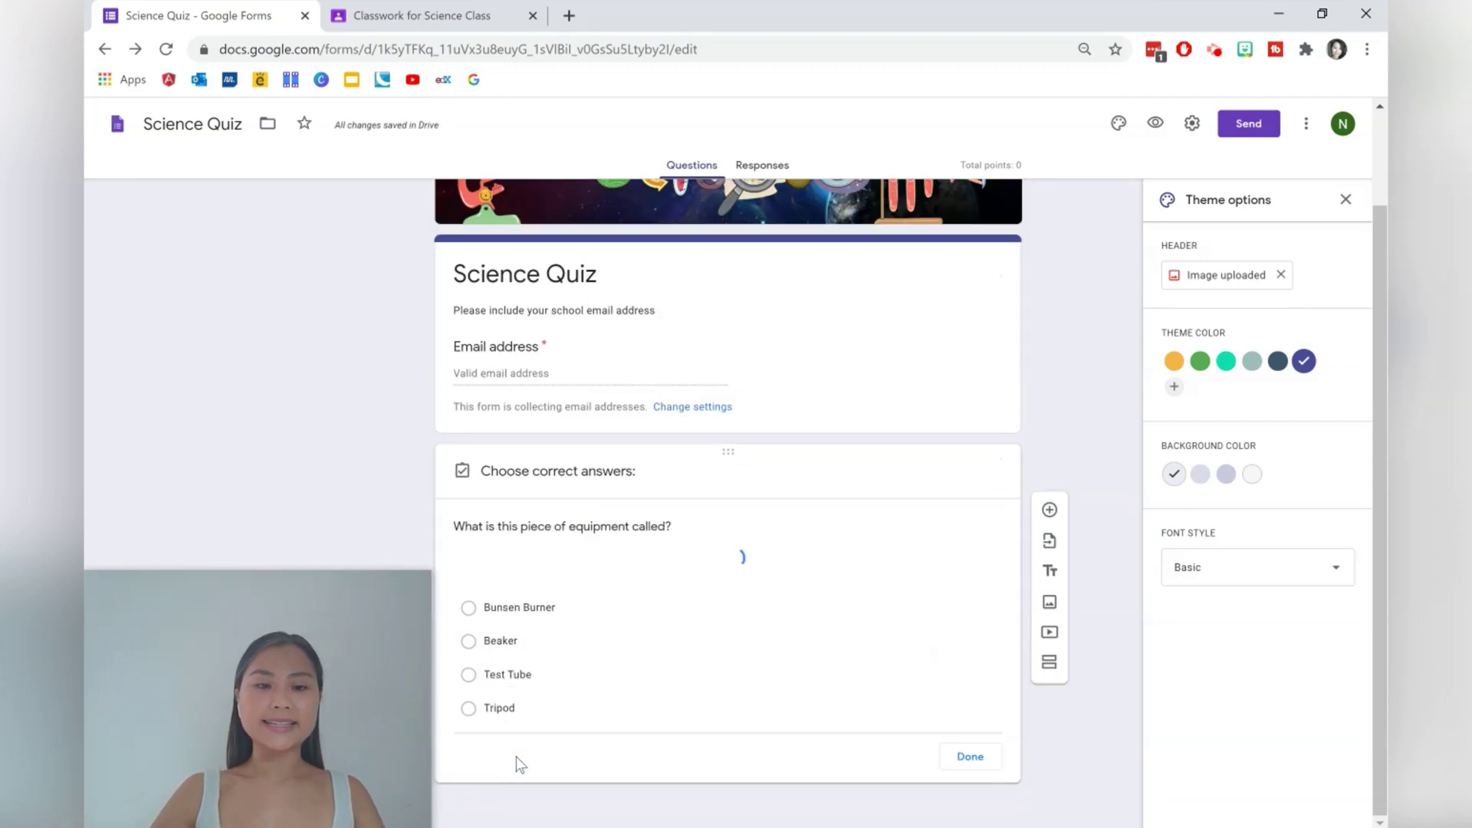
Step: In the answer key, mark Beaker as the correct answer worth 1 point
scroll(1070, 560, "up", 3)
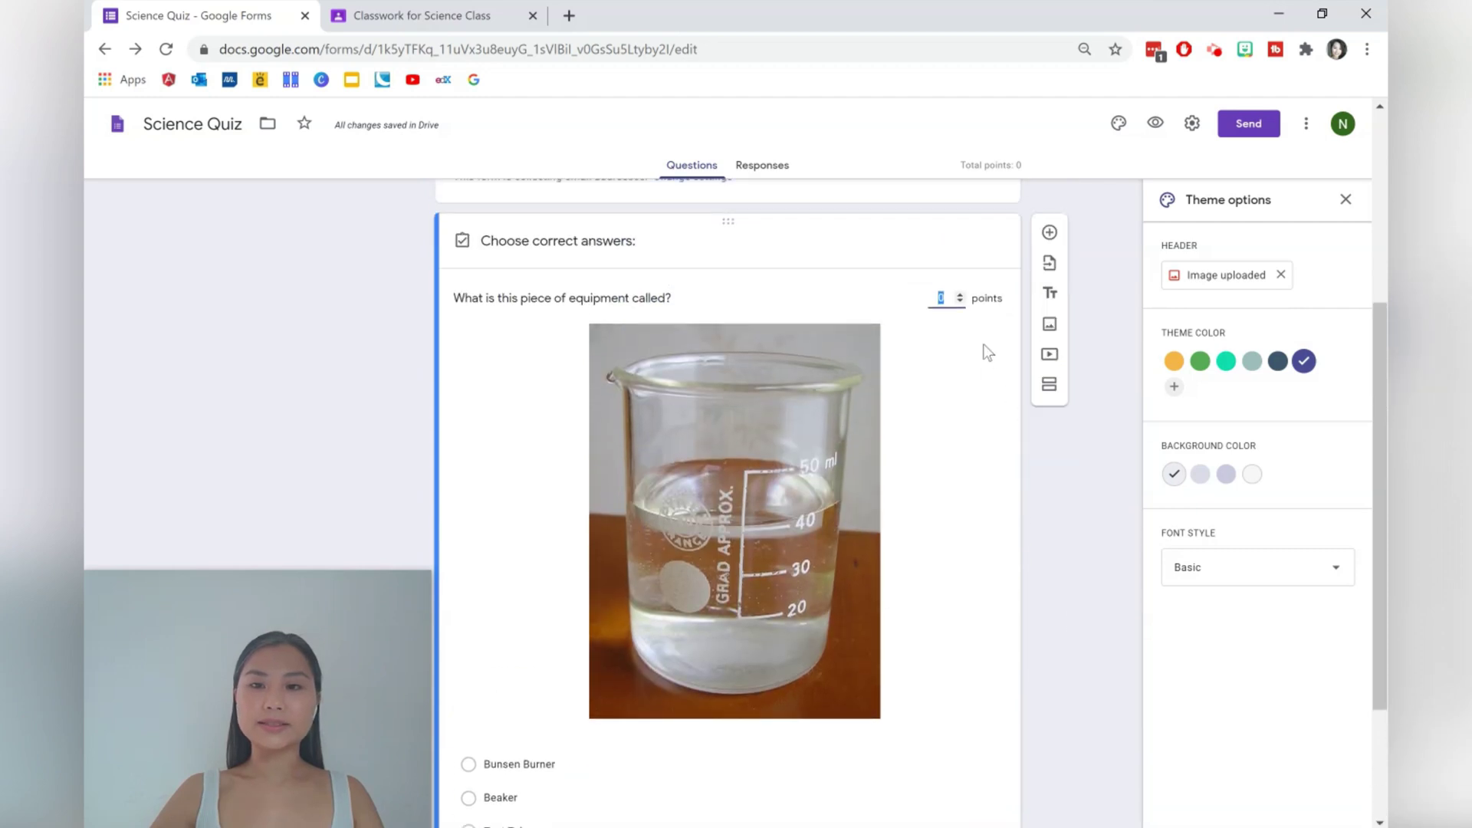
left_click(959, 294)
scroll(1025, 493, "down", 3)
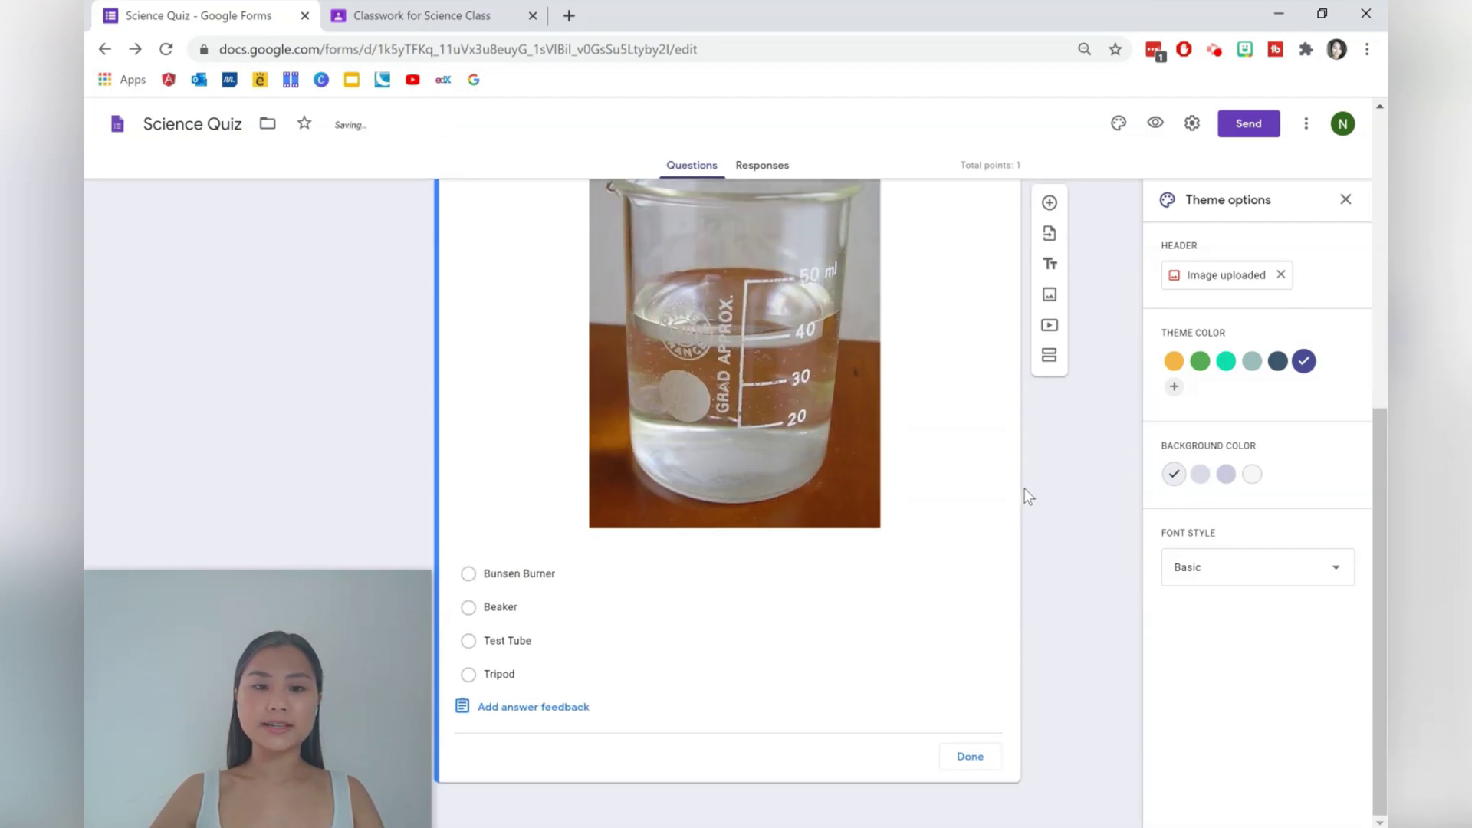
left_click(486, 608)
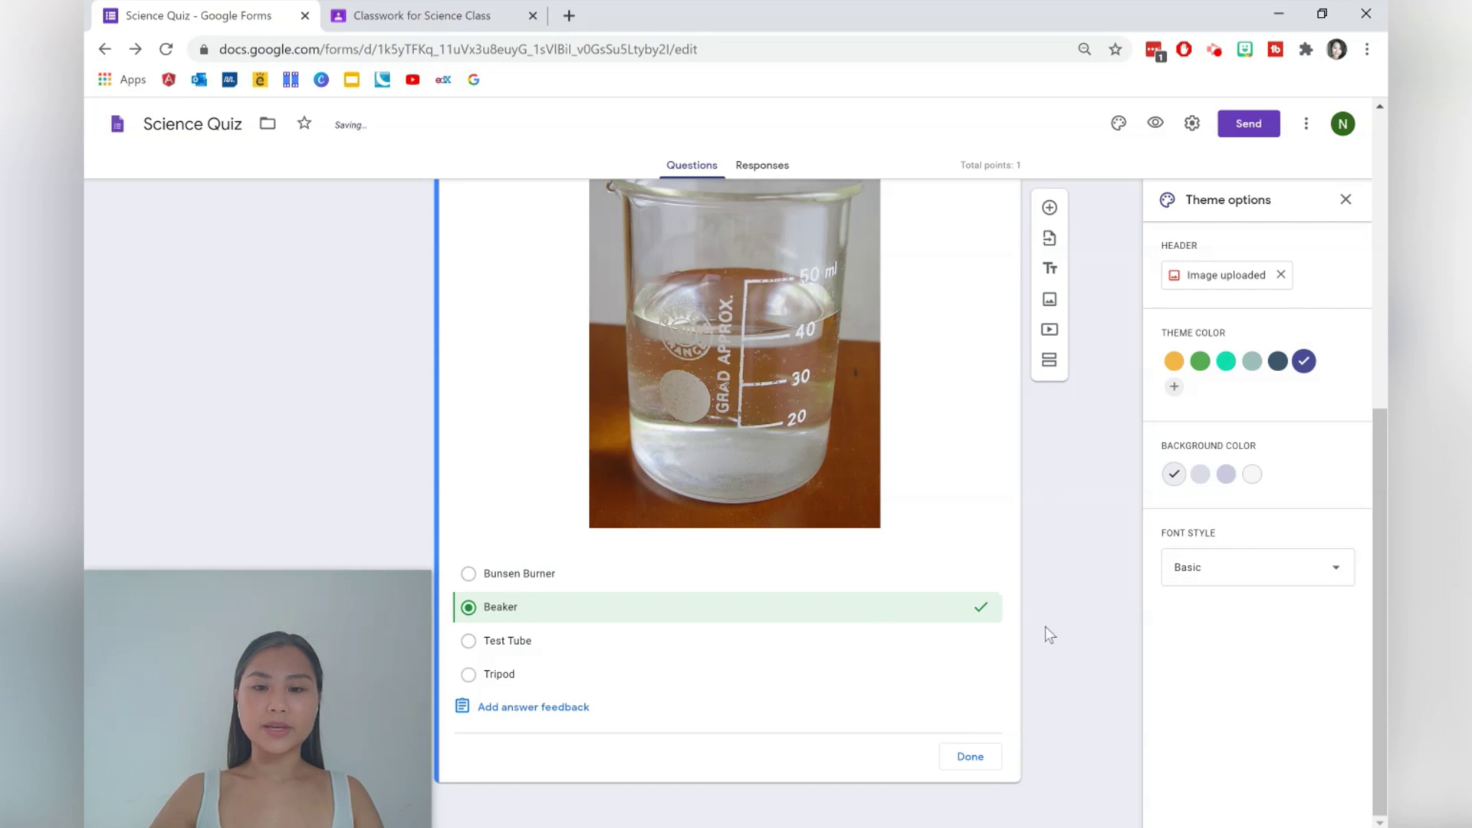
left_click(970, 756)
Step: Make the beaker question required and shuffle its option order
scroll(1098, 531, "down", 5)
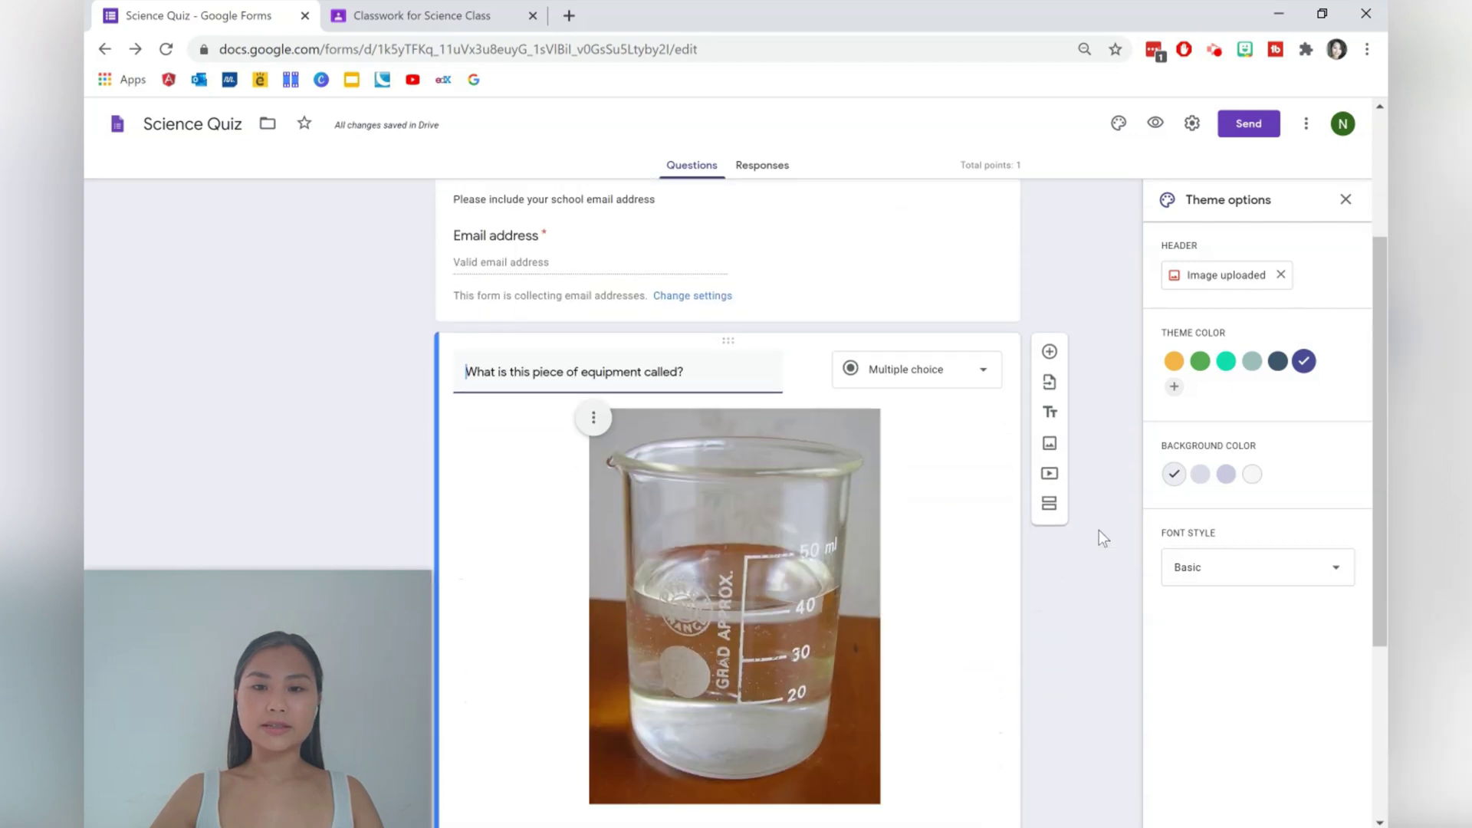
left_click(953, 762)
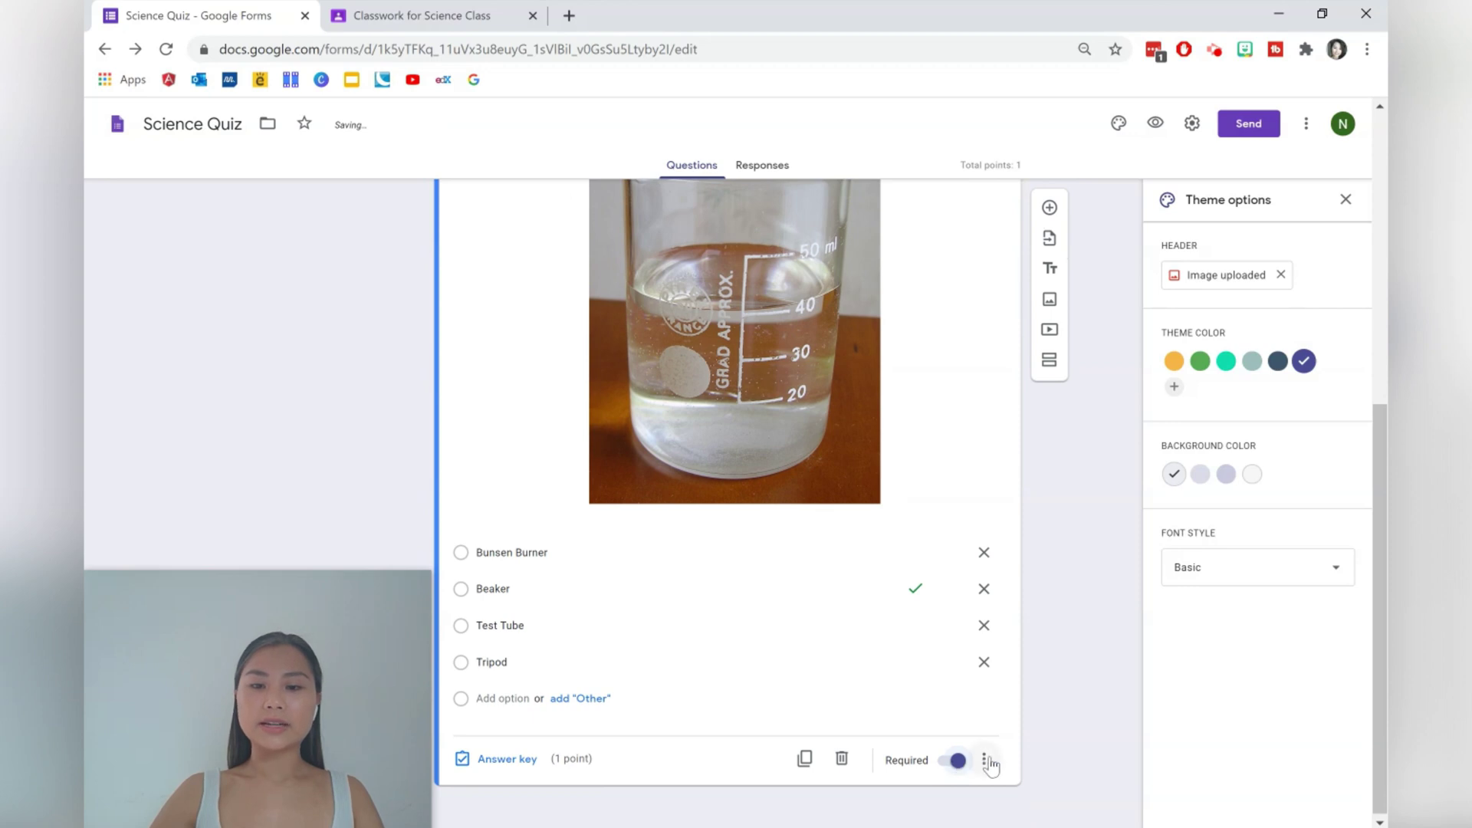
left_click(987, 759)
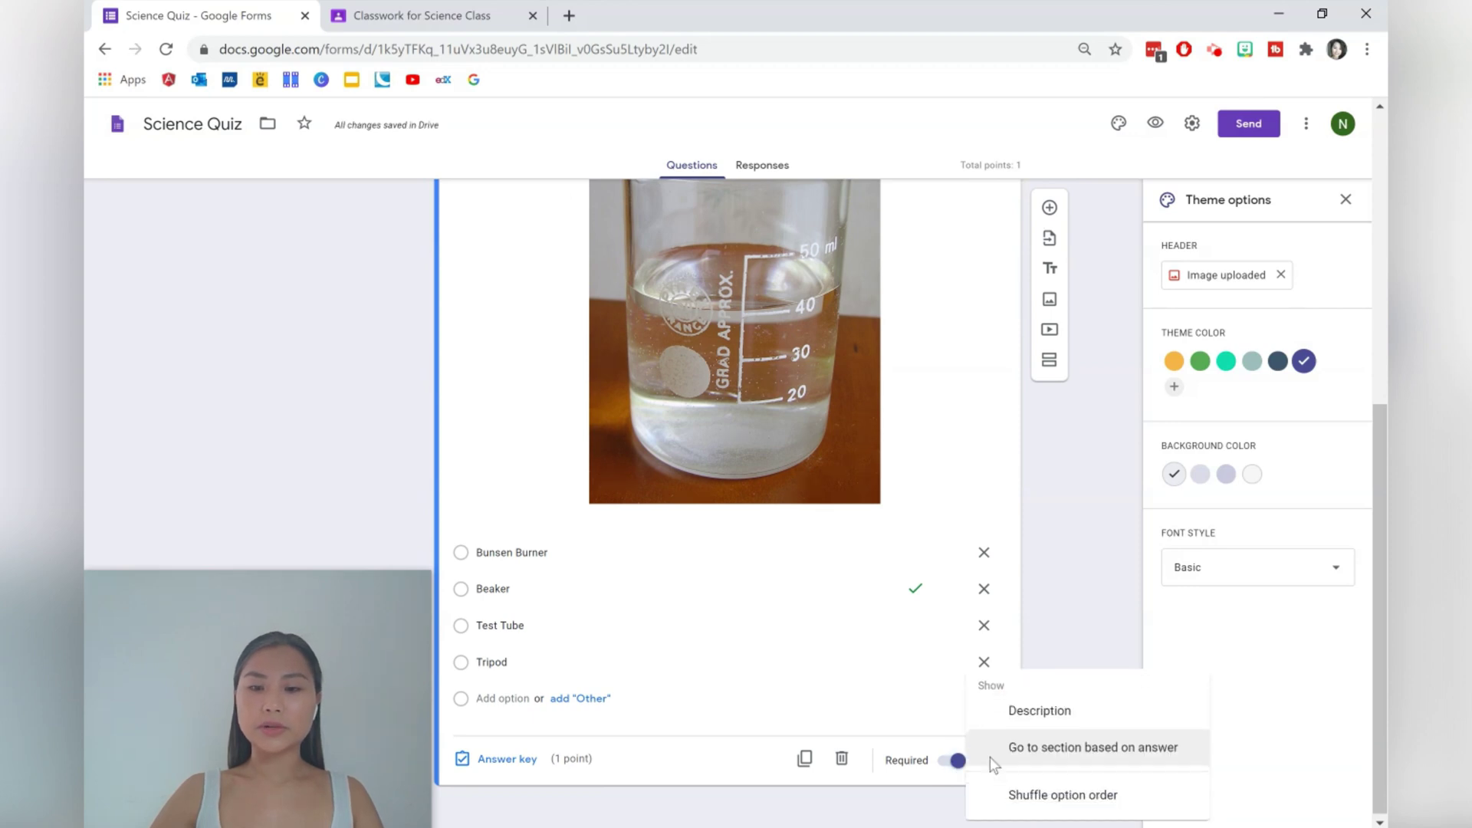
left_click(1034, 798)
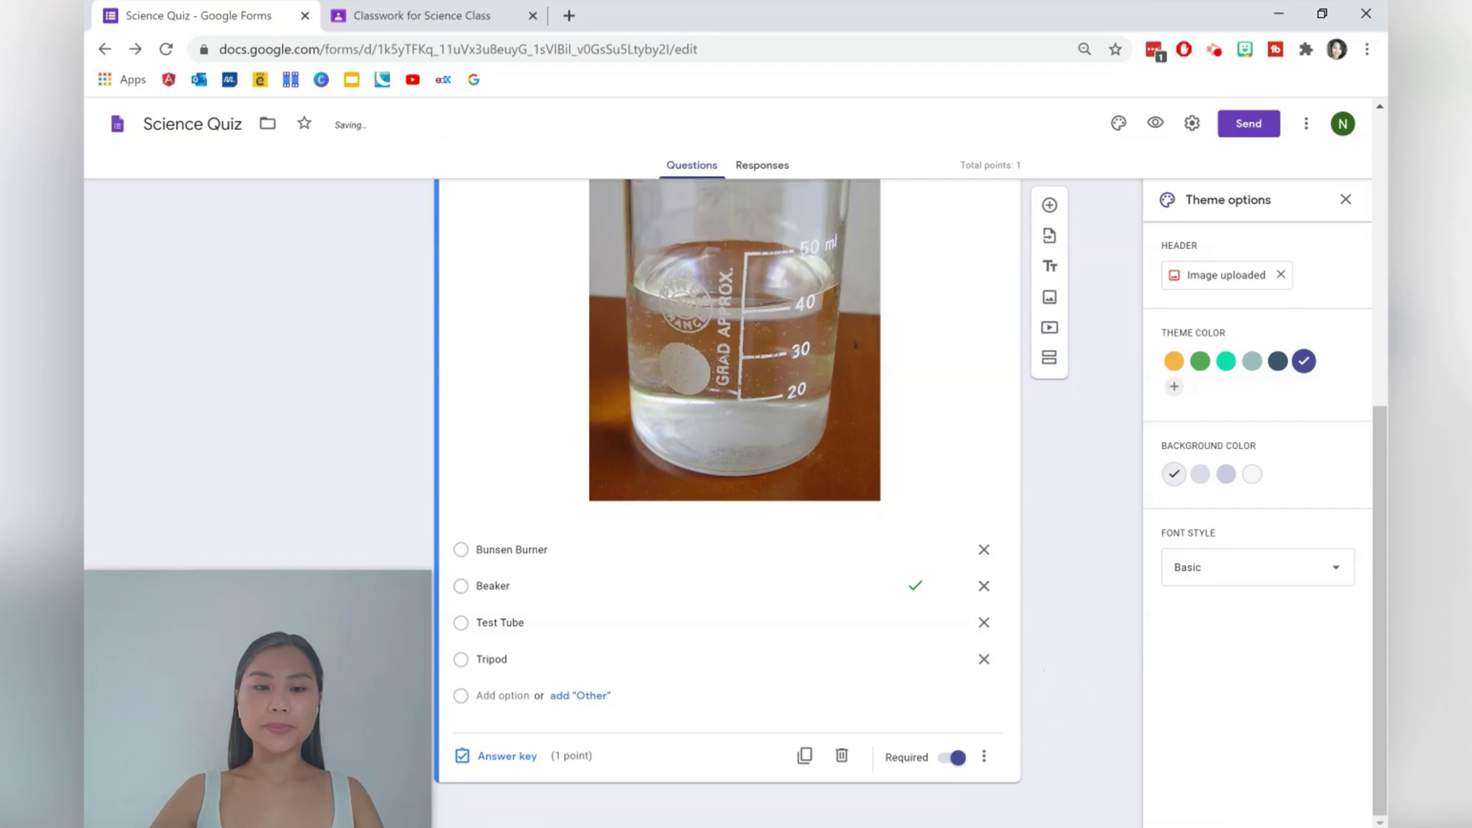
Step: Add a multiple-choice question 'T/F: We begin an Aim using the word "To".' with True/False options
left_click(1050, 208)
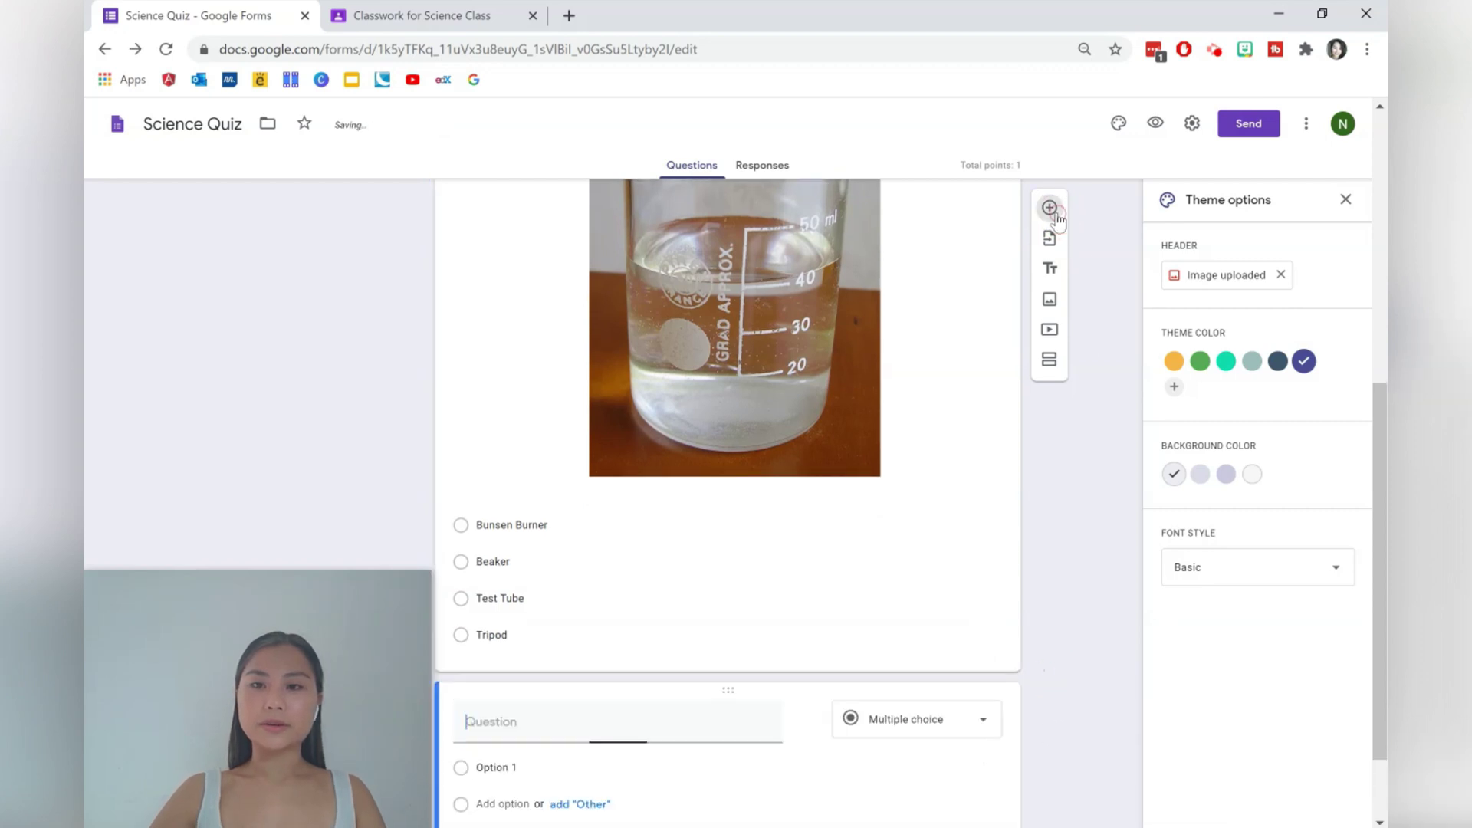
type("T")
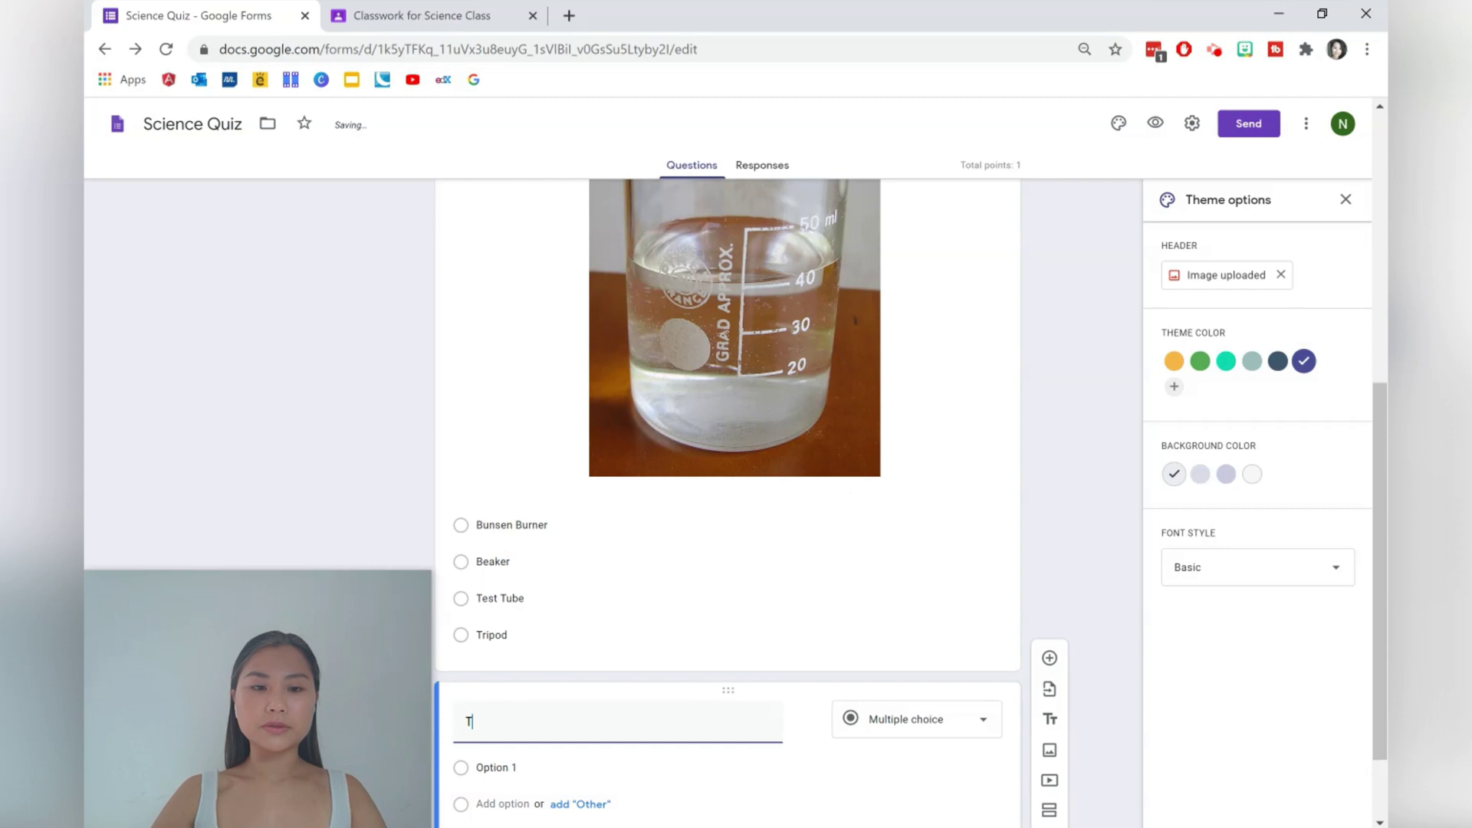
type("/")
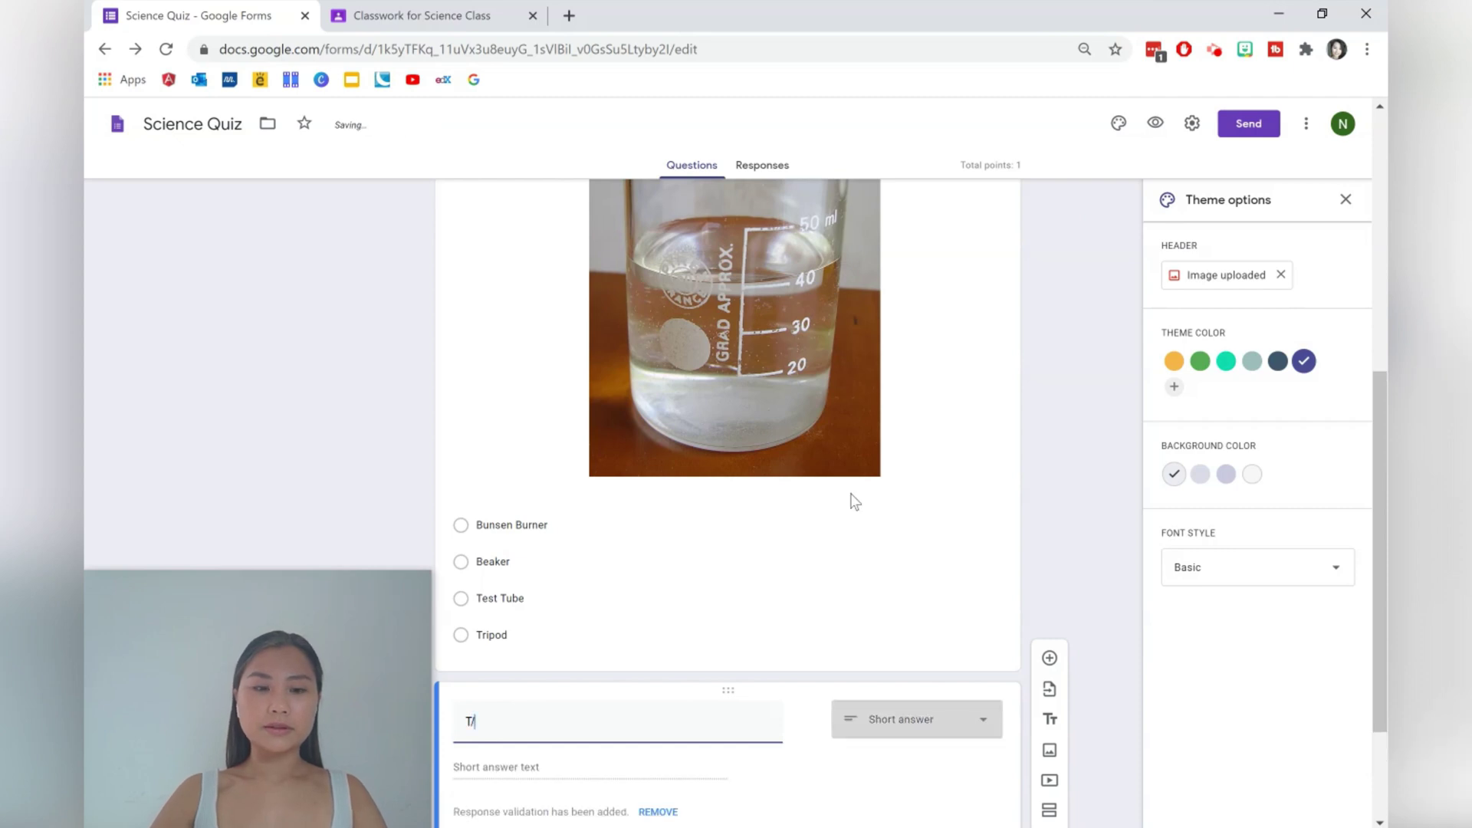
type("F: ")
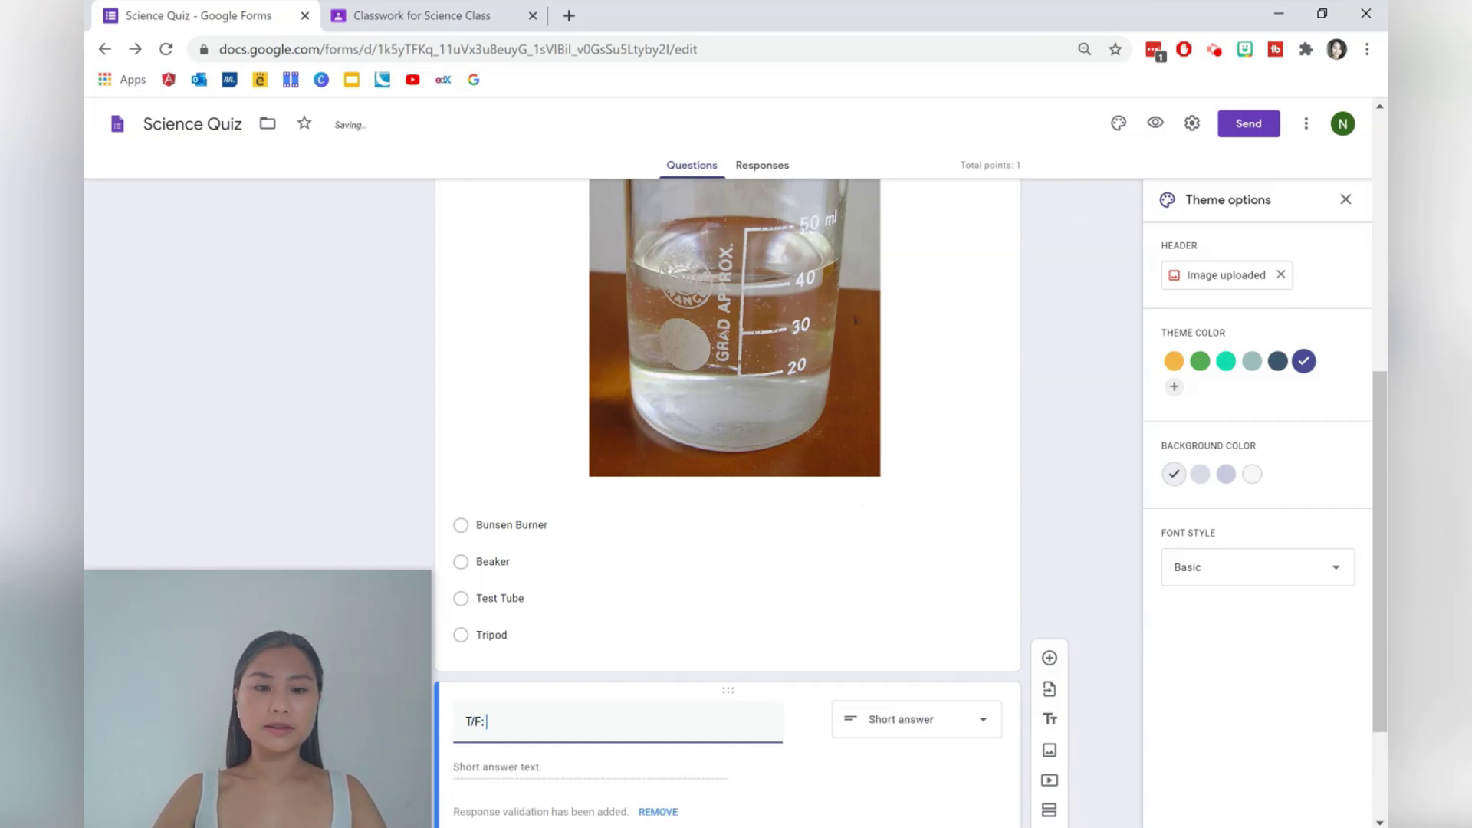
type("W")
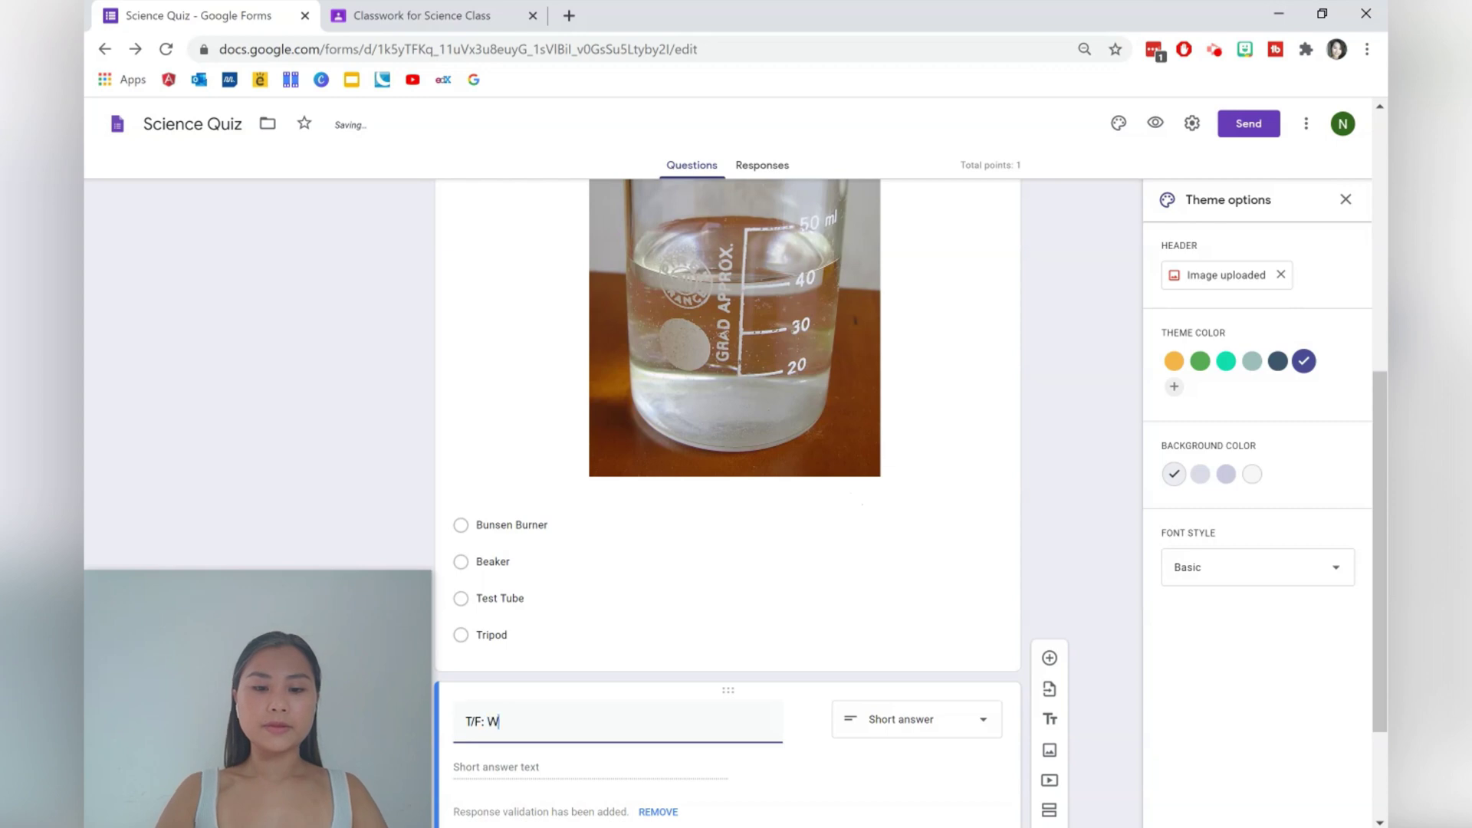
type("e begin an ")
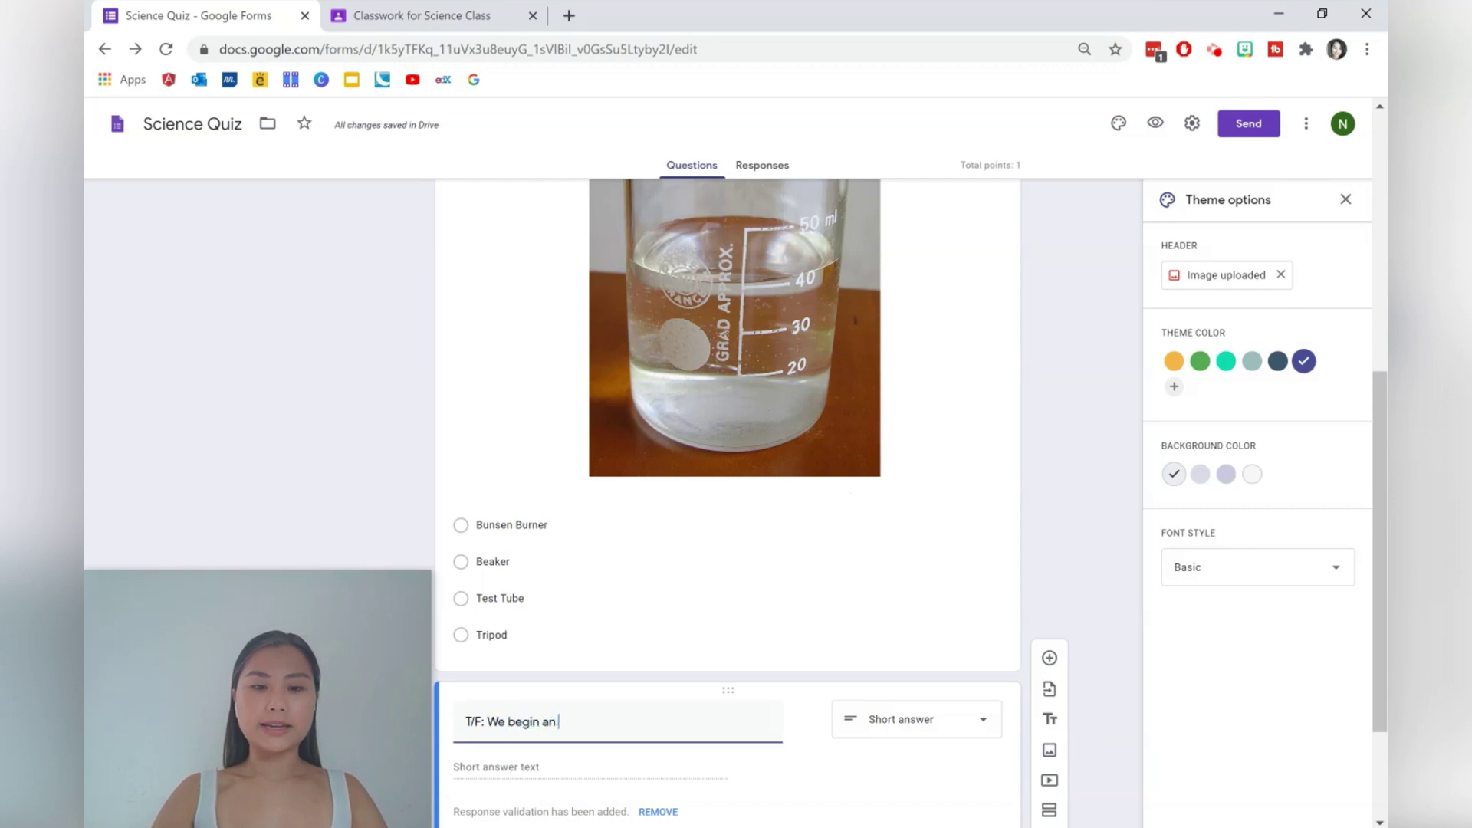
type("m")
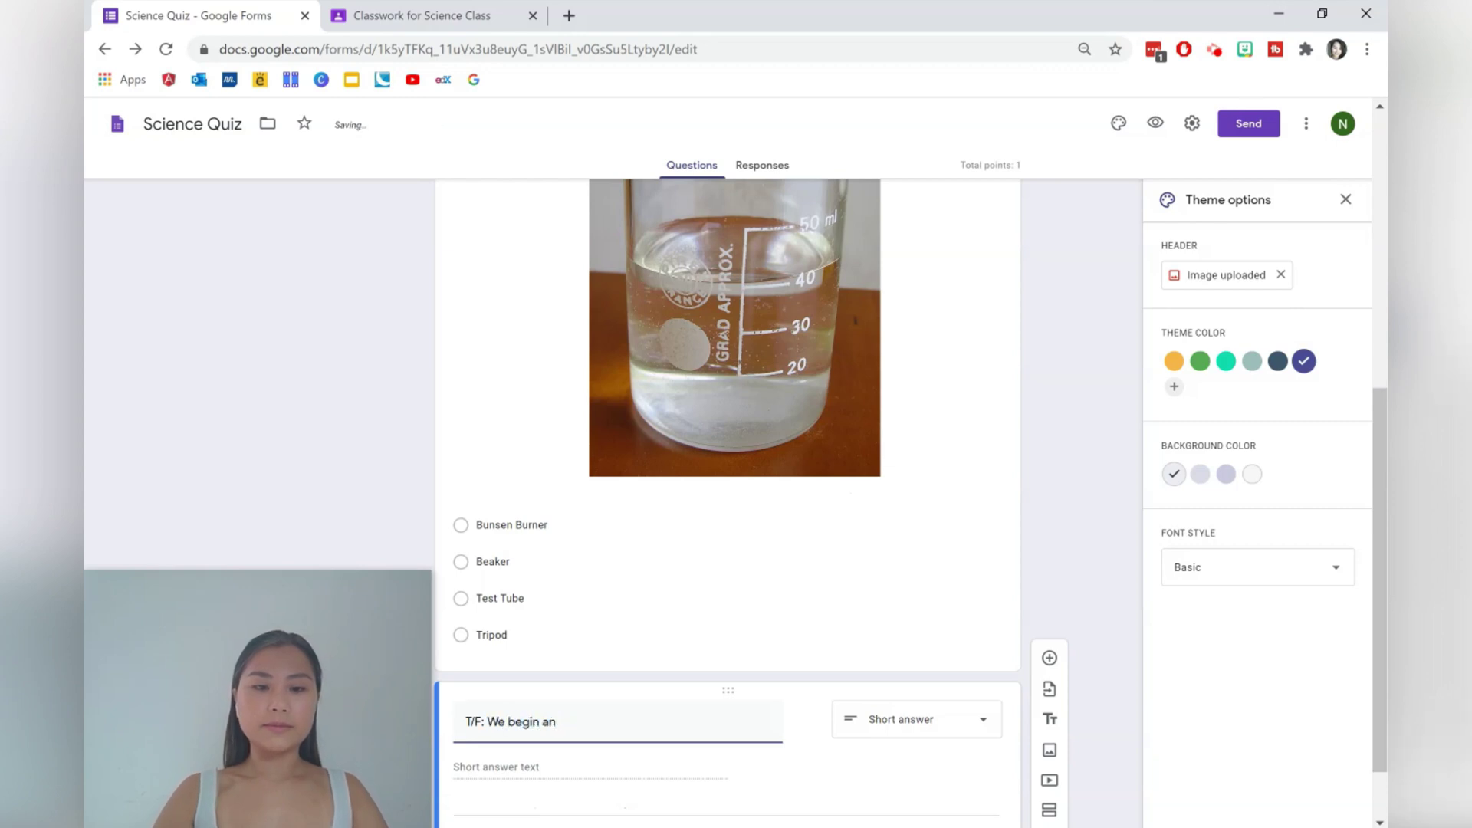
type("im using the")
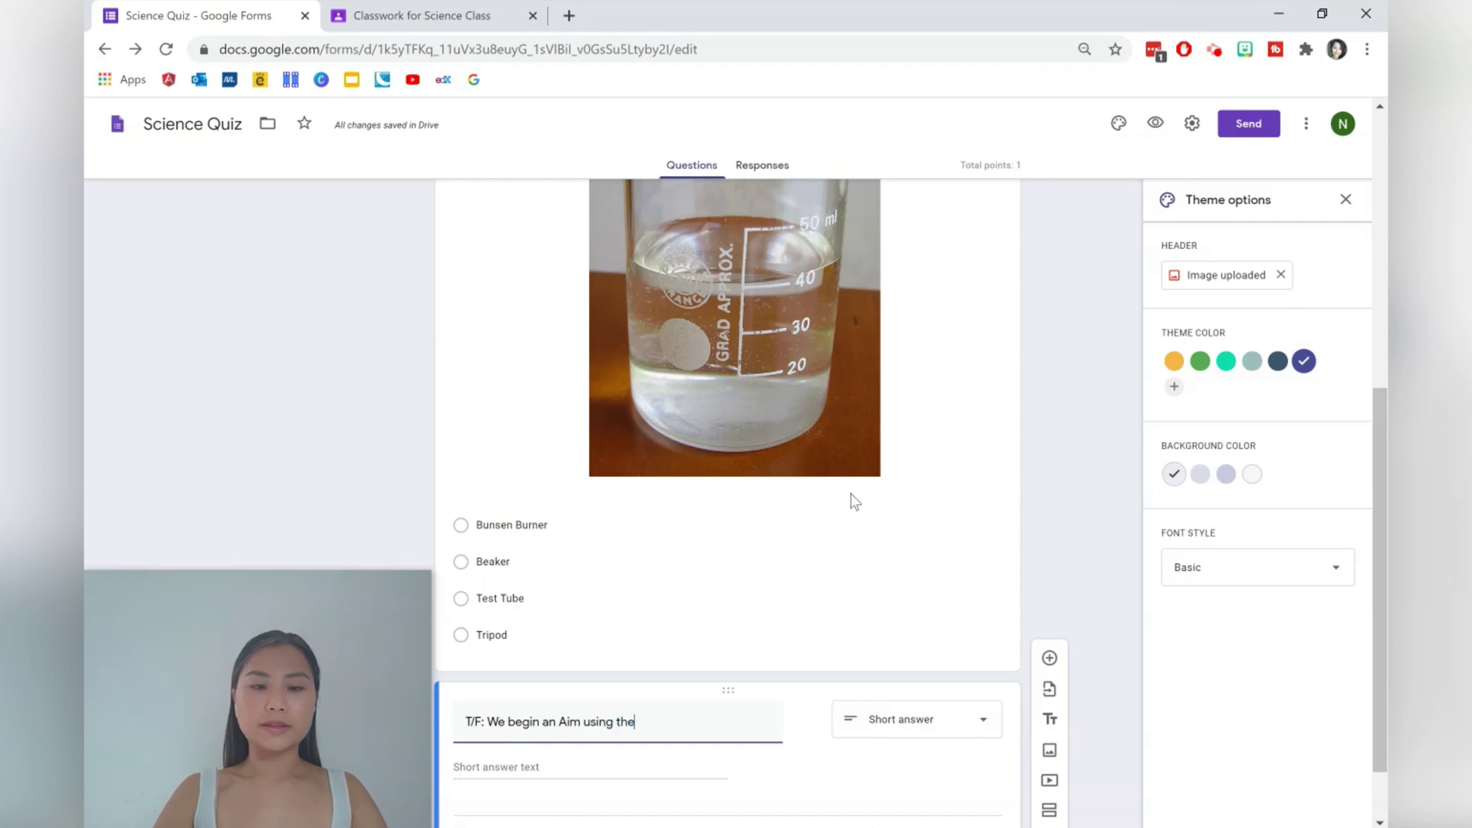
type(" word \"To")
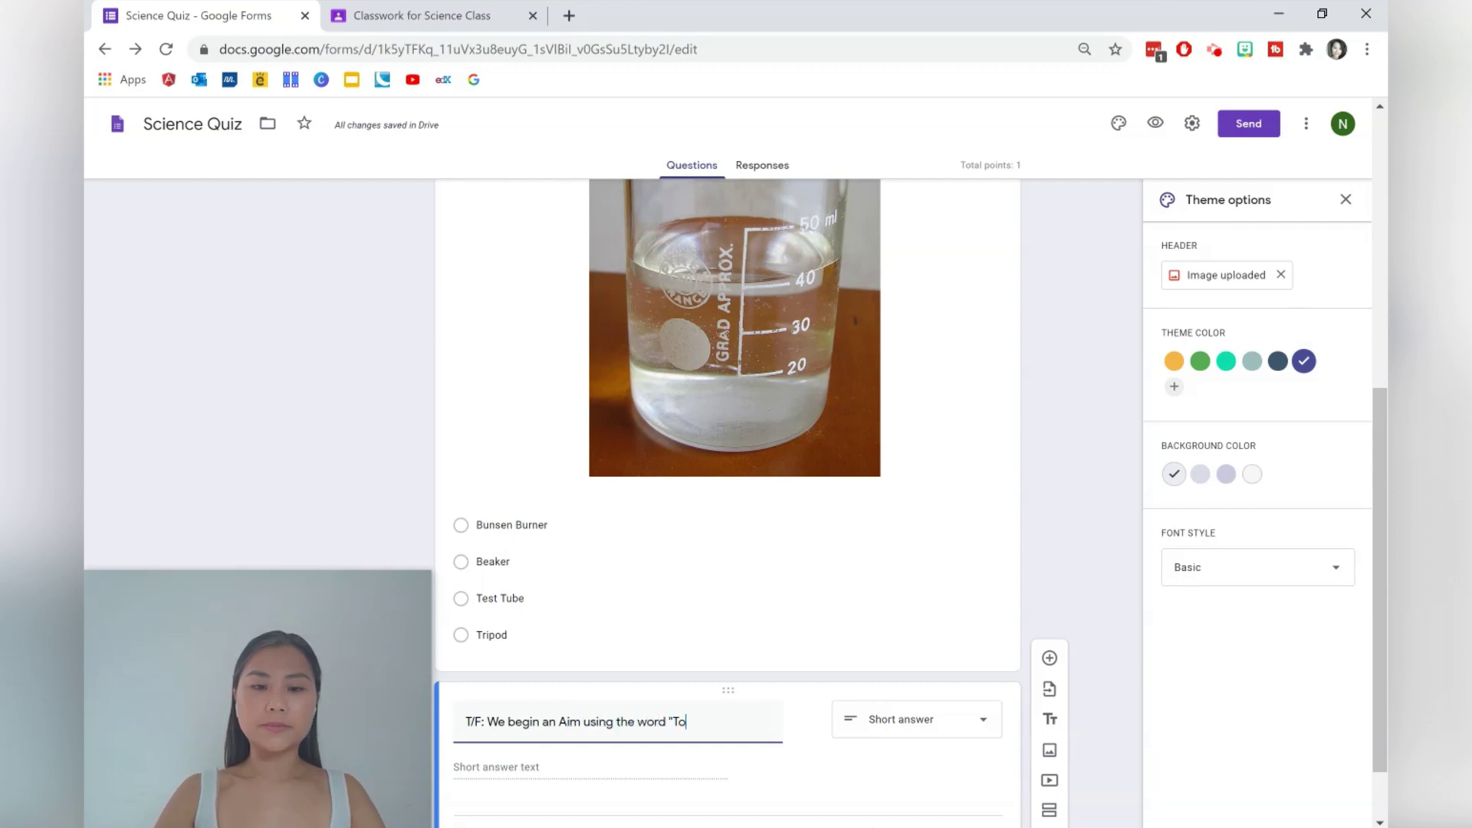
type("\".")
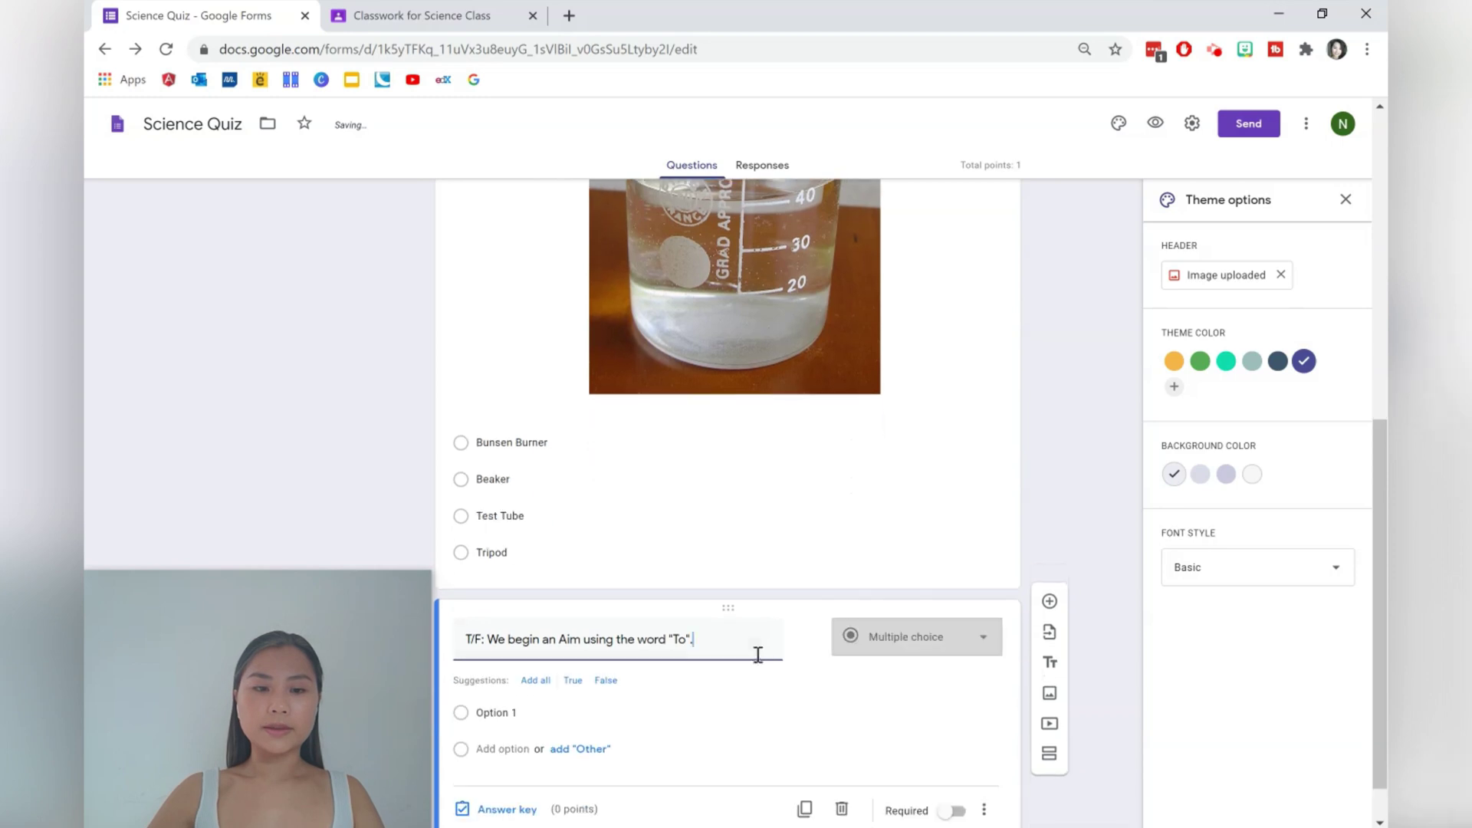
left_click(928, 635)
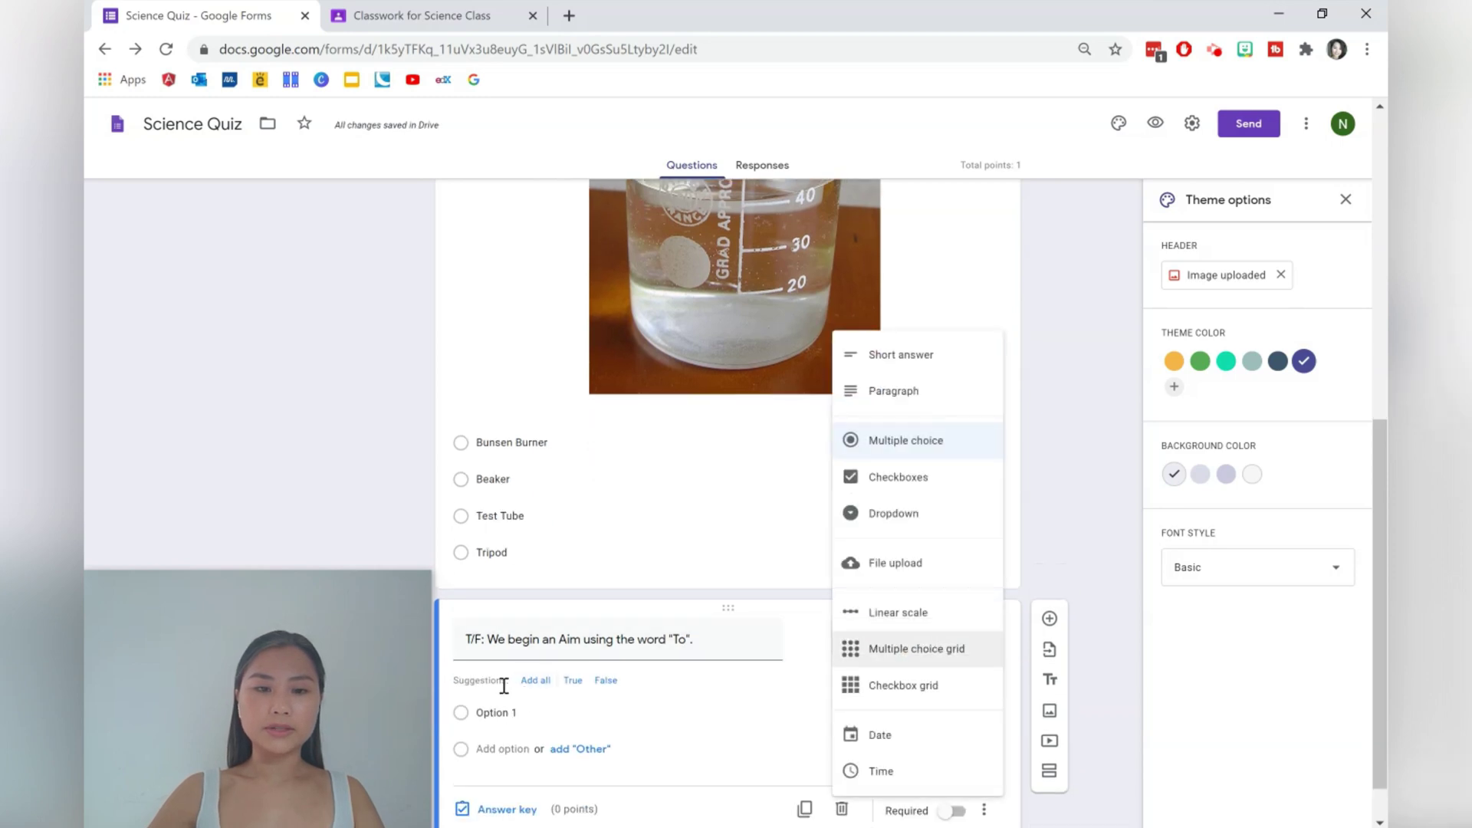
left_click(581, 636)
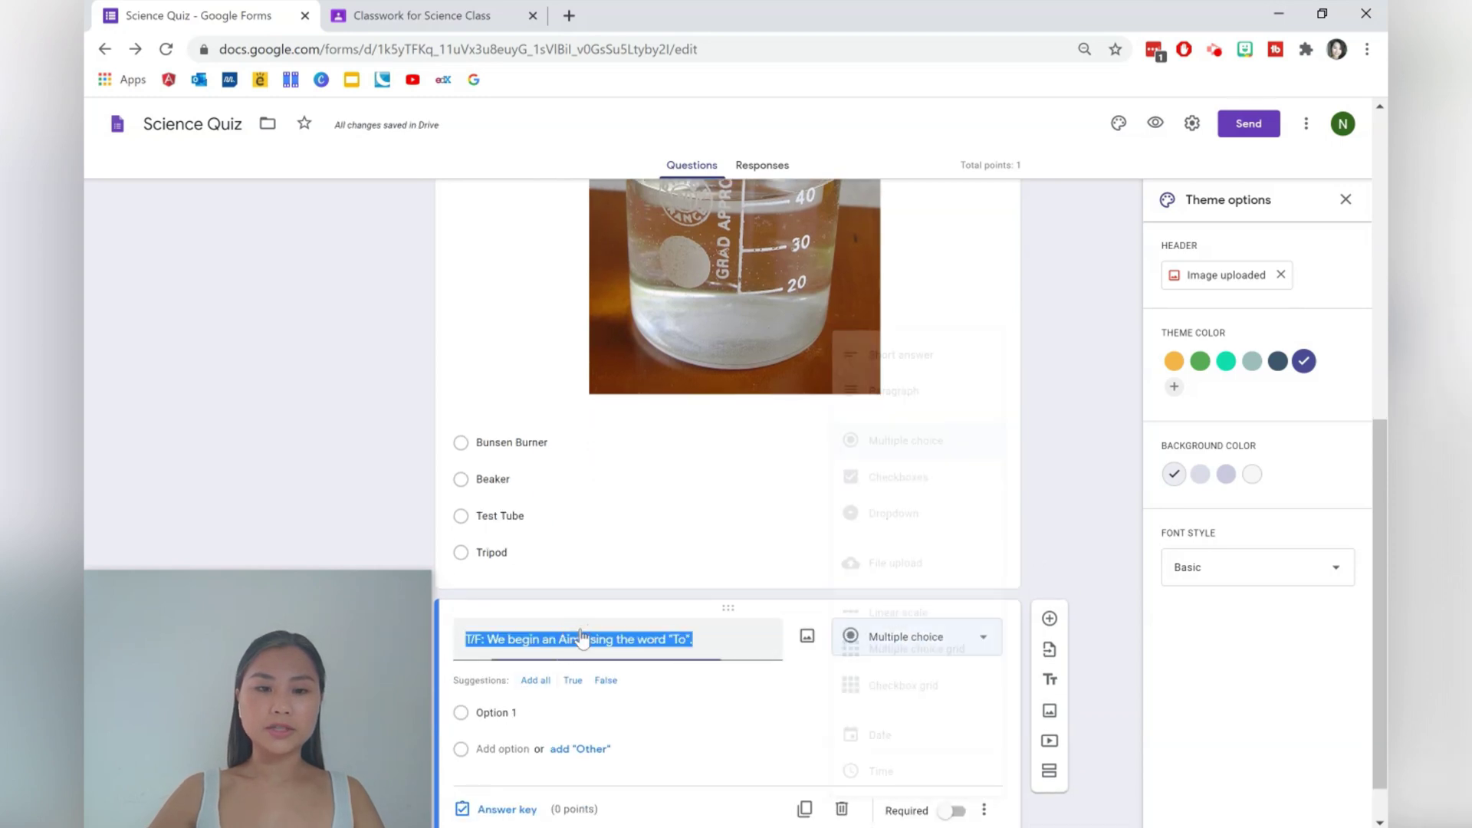
left_click(538, 682)
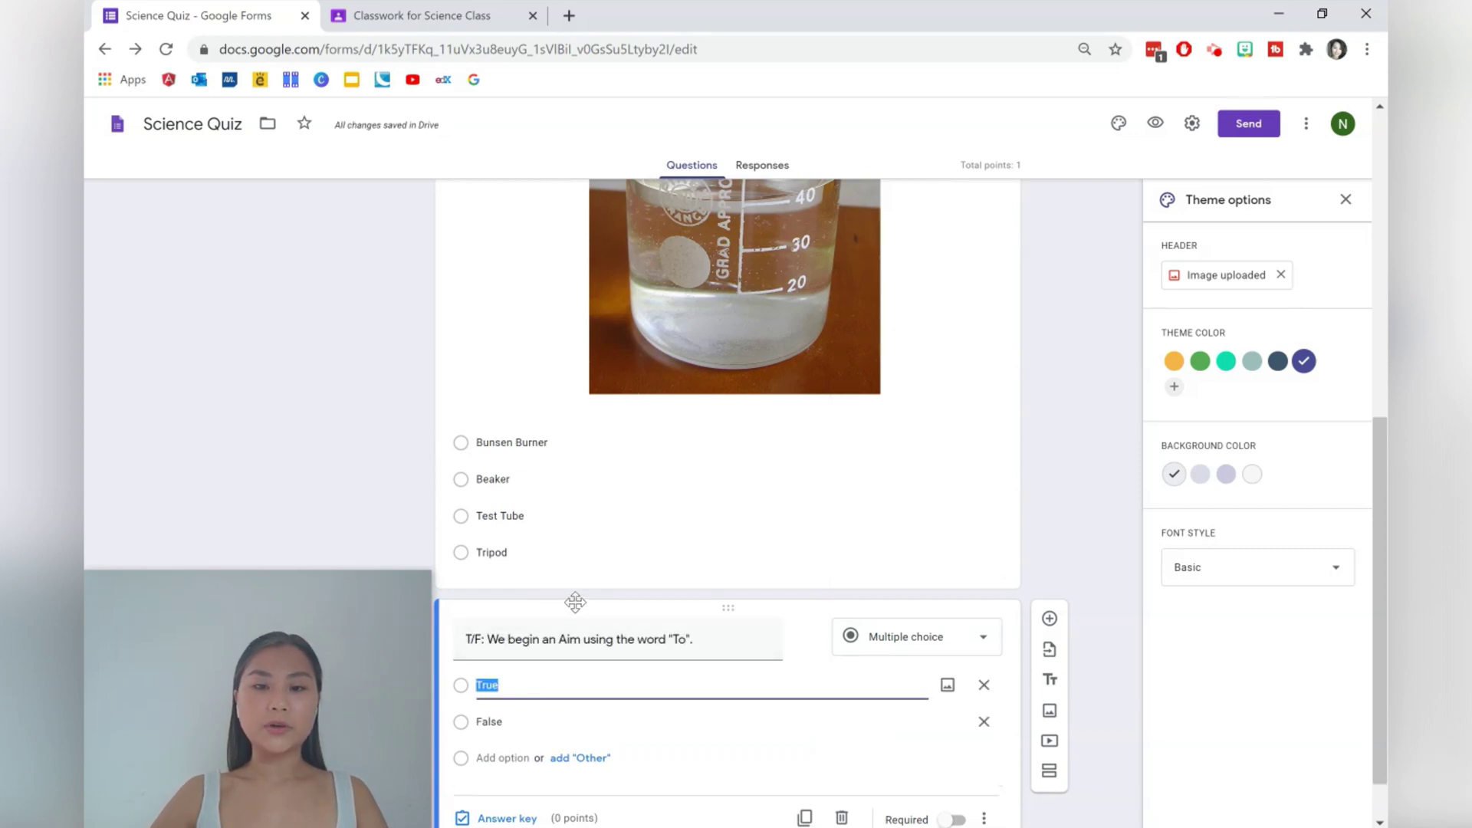
scroll(600, 688, "down", 1)
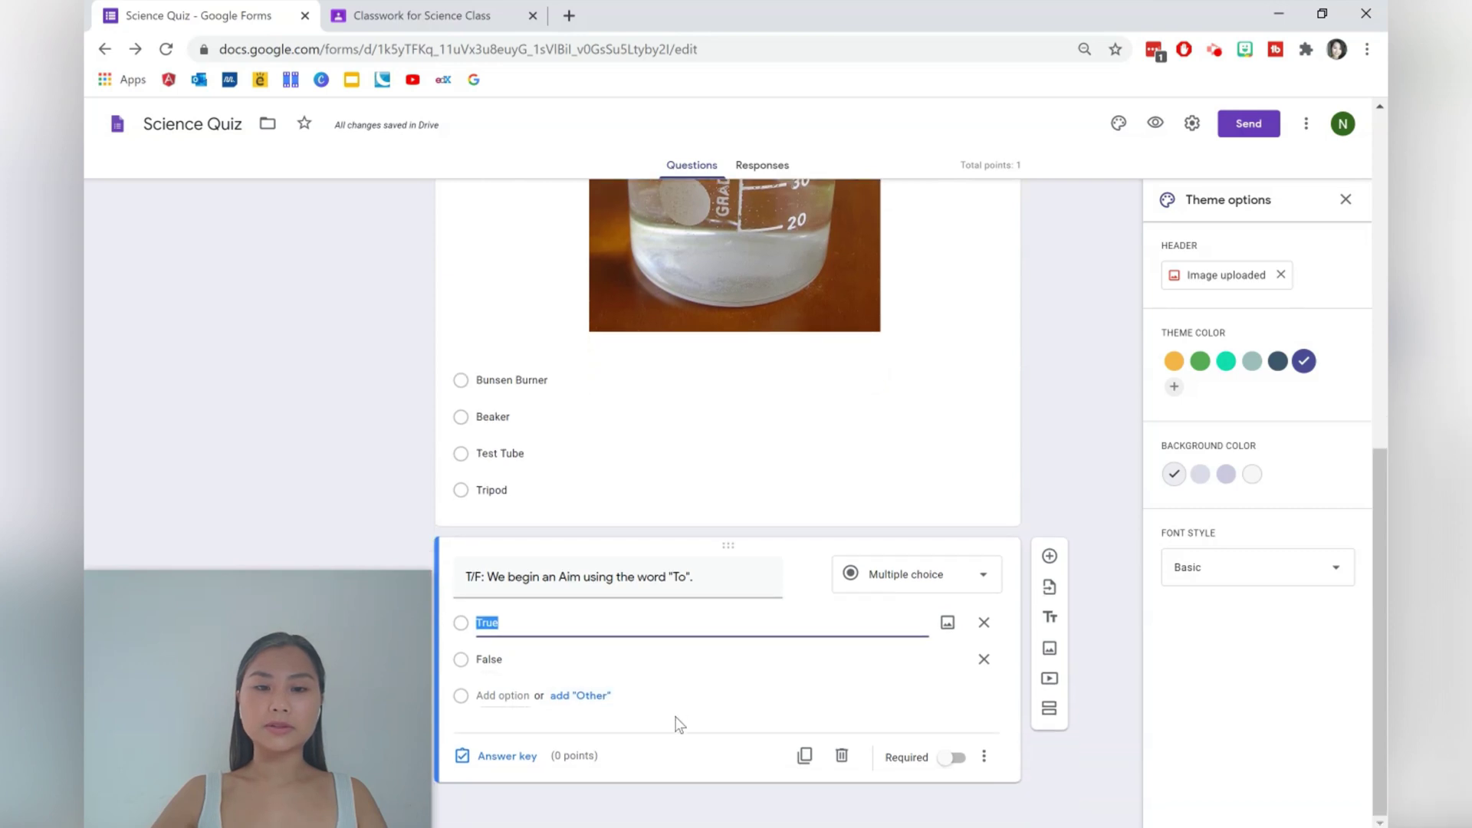
Step: Set True as the T/F question's correct answer, worth 1 point
left_click(502, 757)
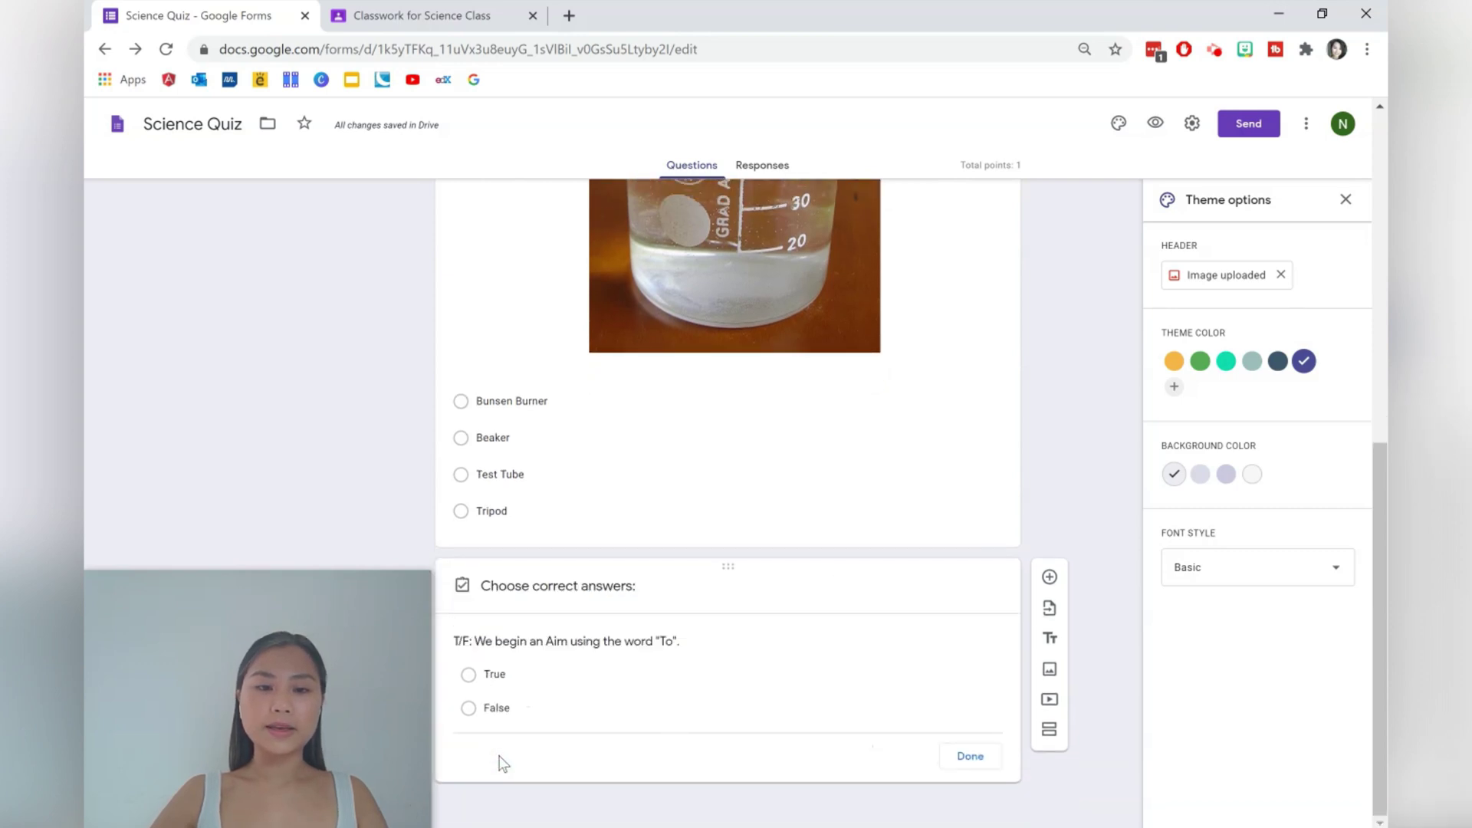
left_click(496, 658)
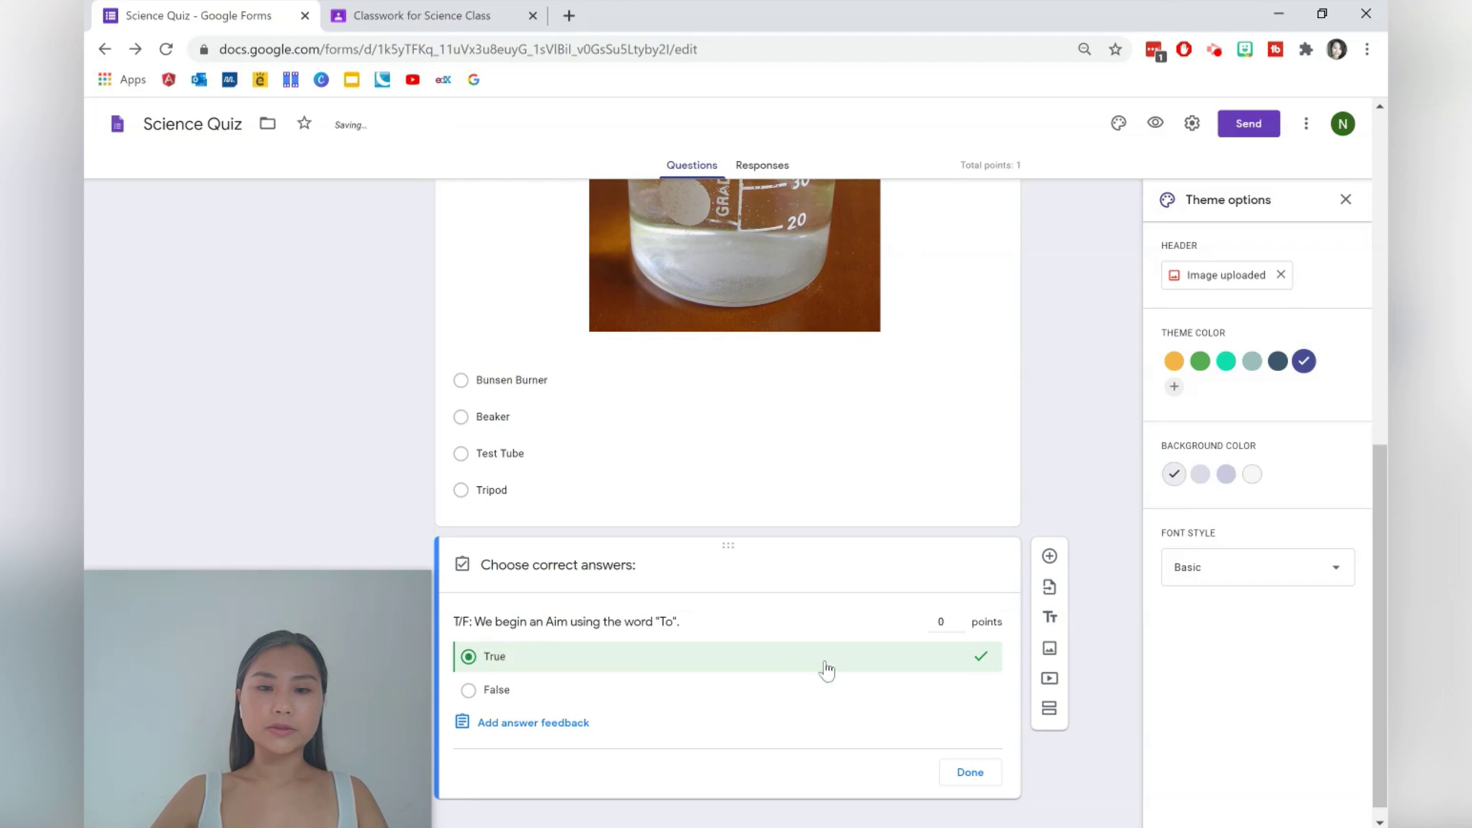
left_click(959, 618)
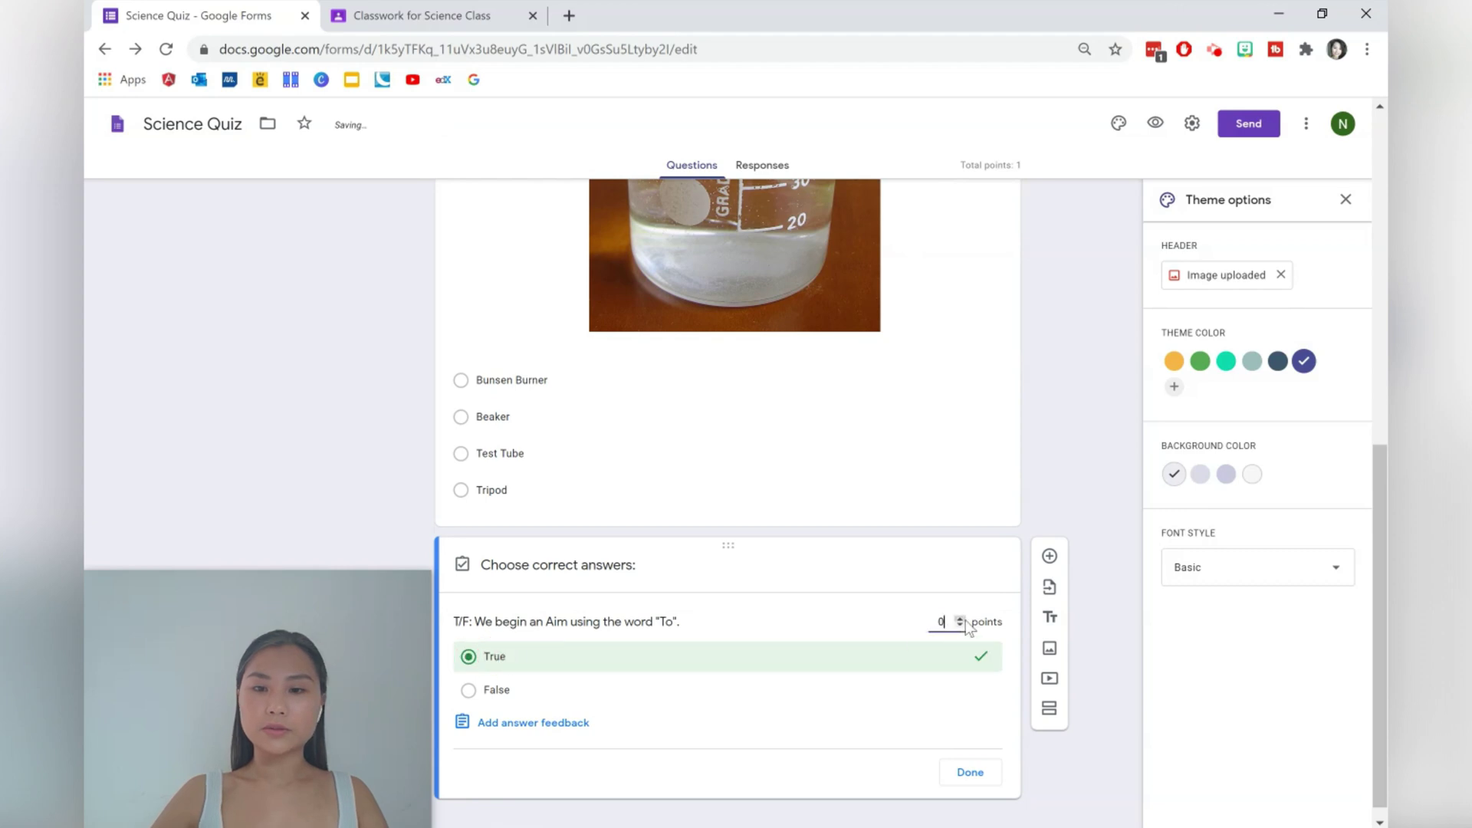
left_click(970, 772)
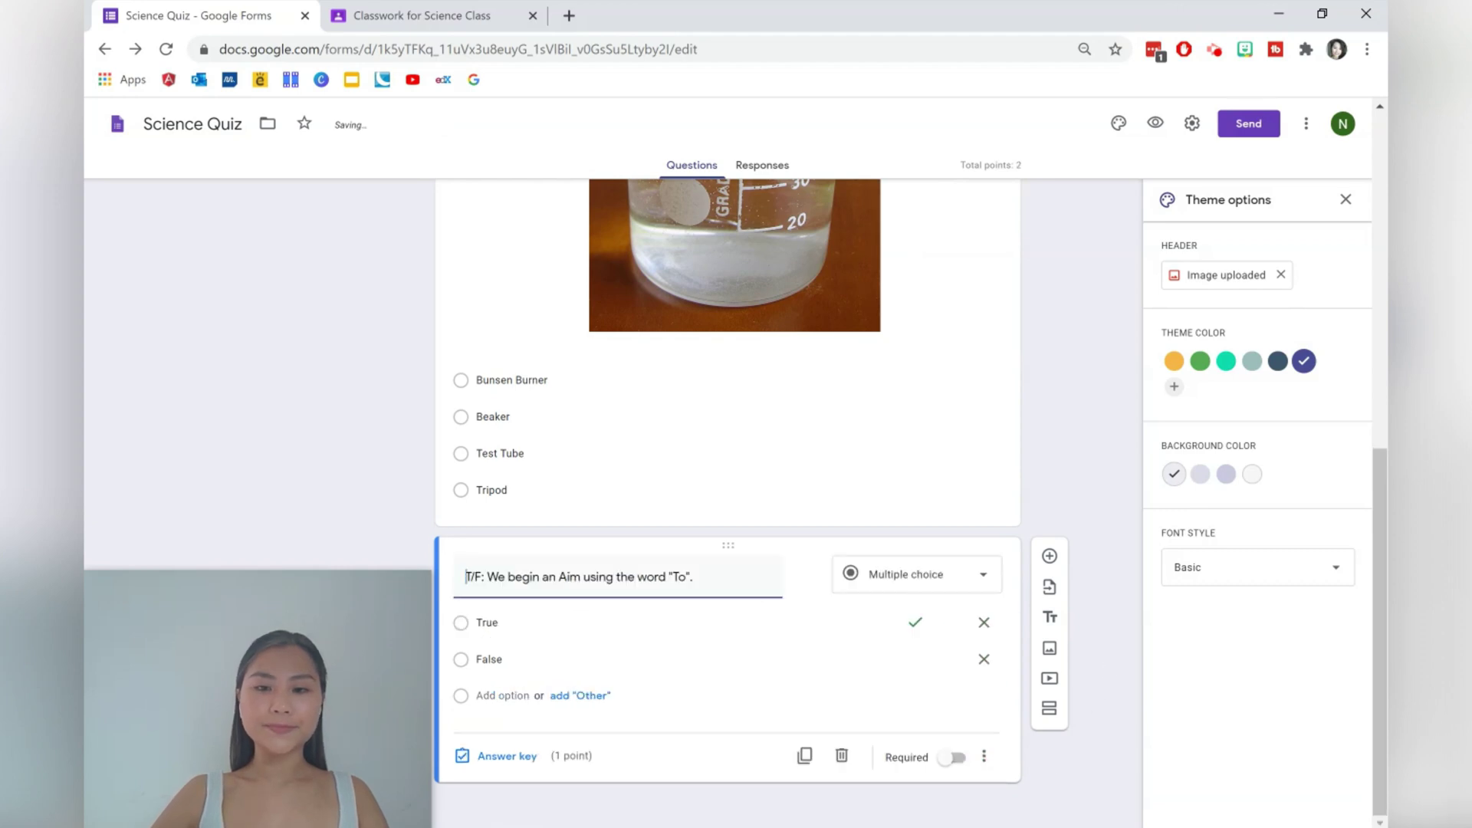
Step: Make the T/F question required and add a new question below it
left_click(953, 758)
left_click(984, 762)
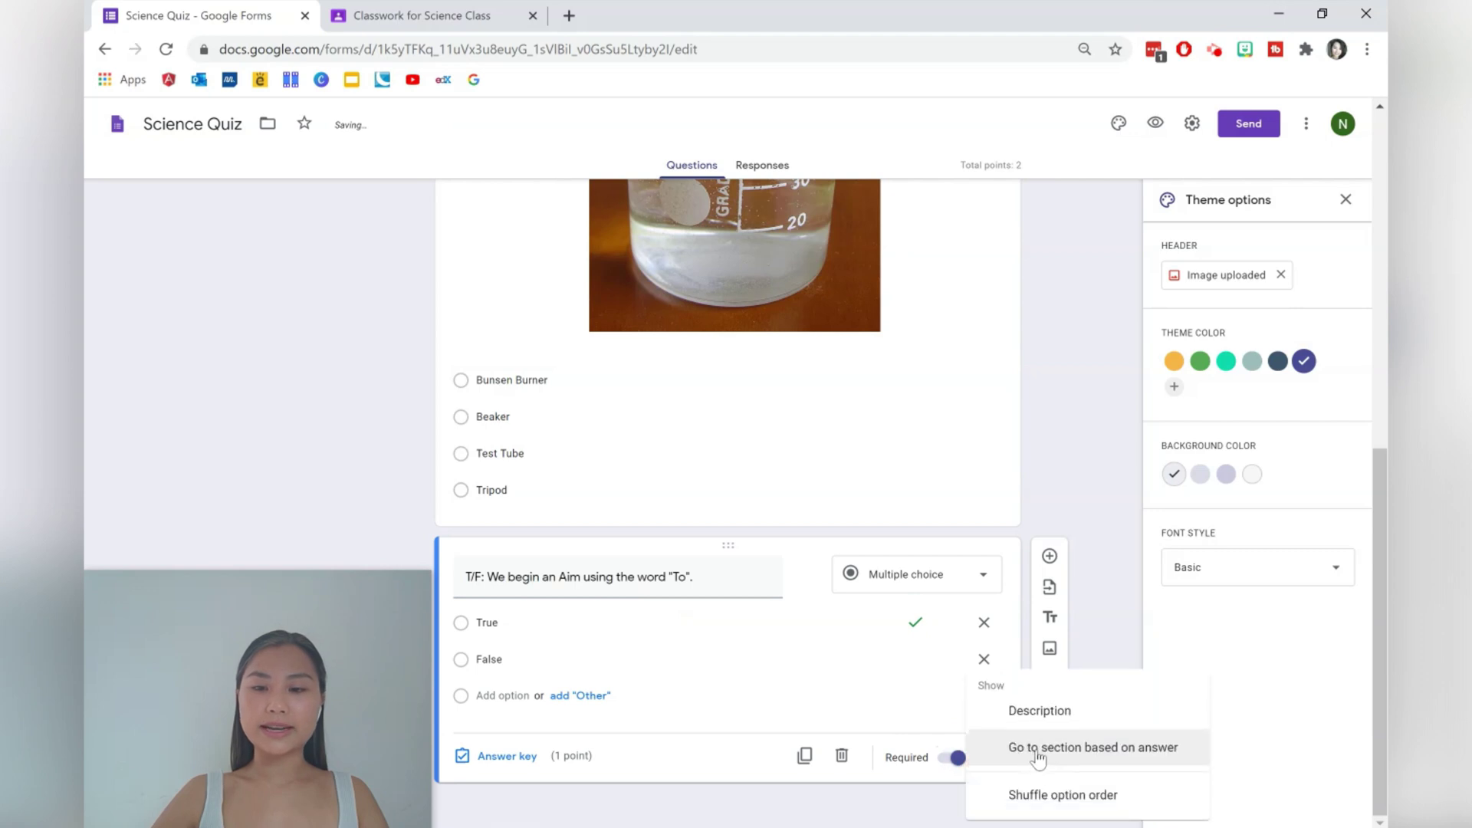
left_click(1043, 791)
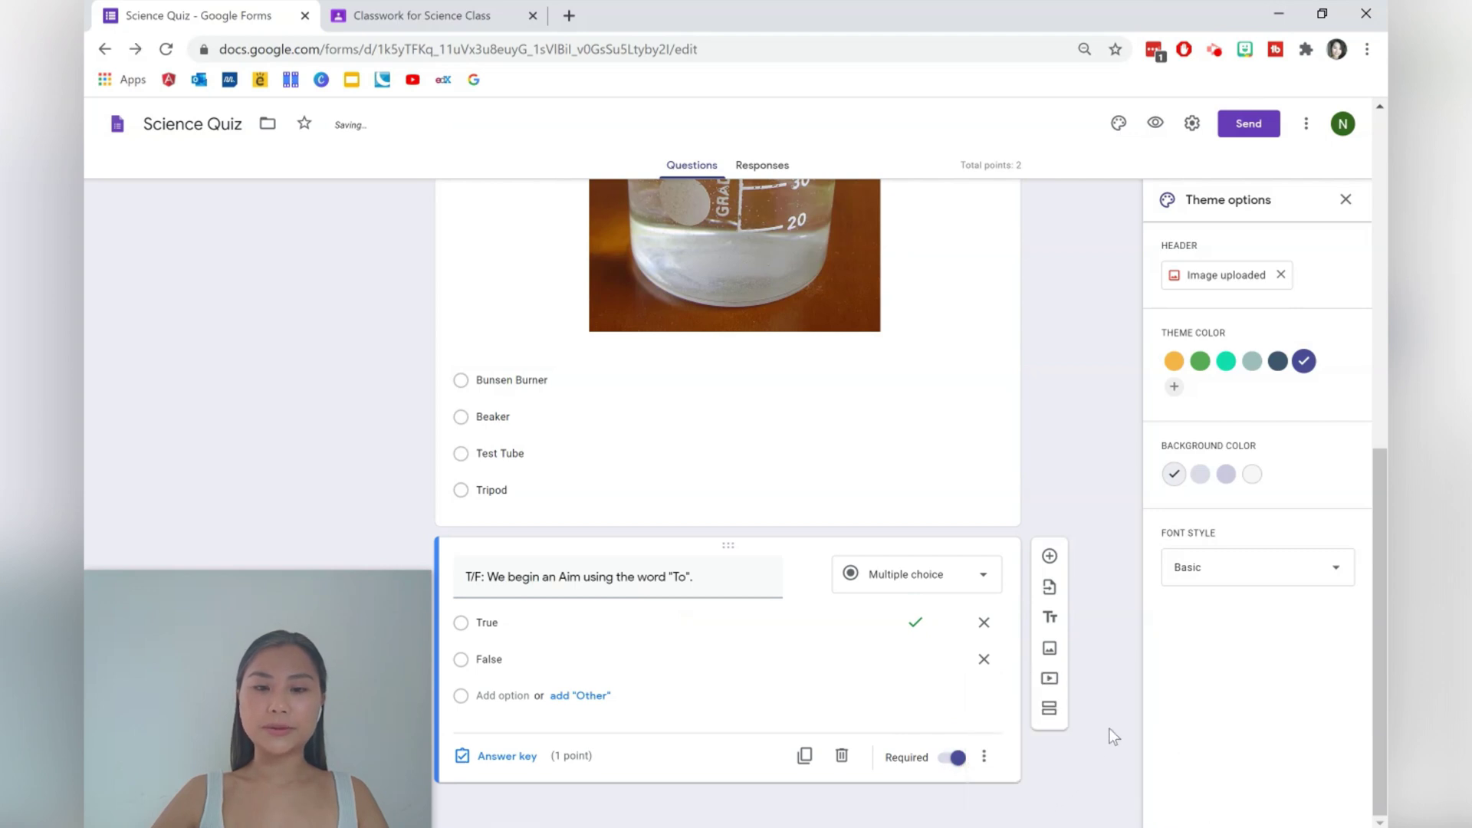
left_click(1052, 557)
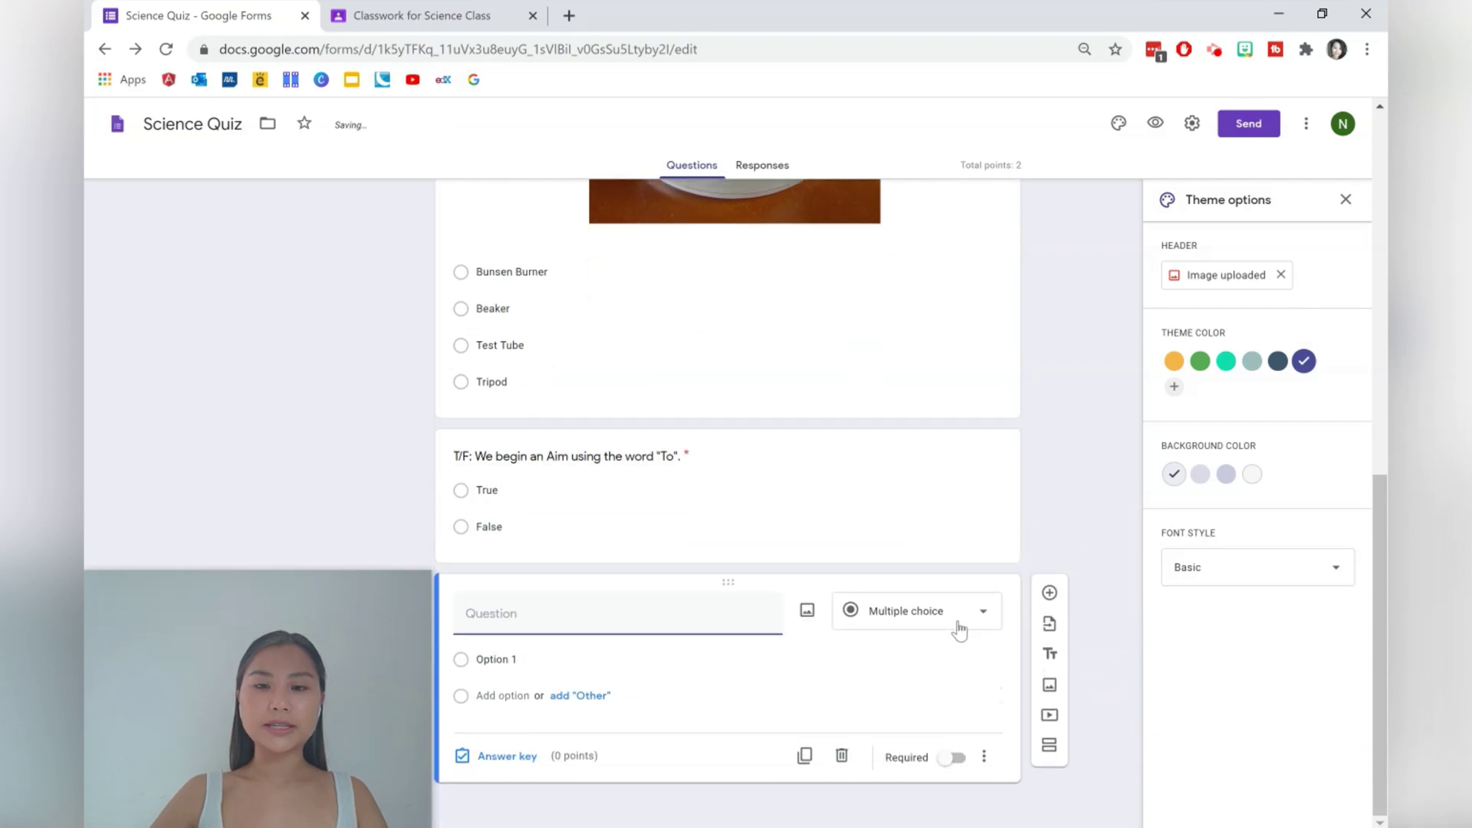
left_click(960, 629)
Step: Make the new question Checkboxes and write Shay's water-versus-plant-height experiment question about the controlled variables
left_click(914, 483)
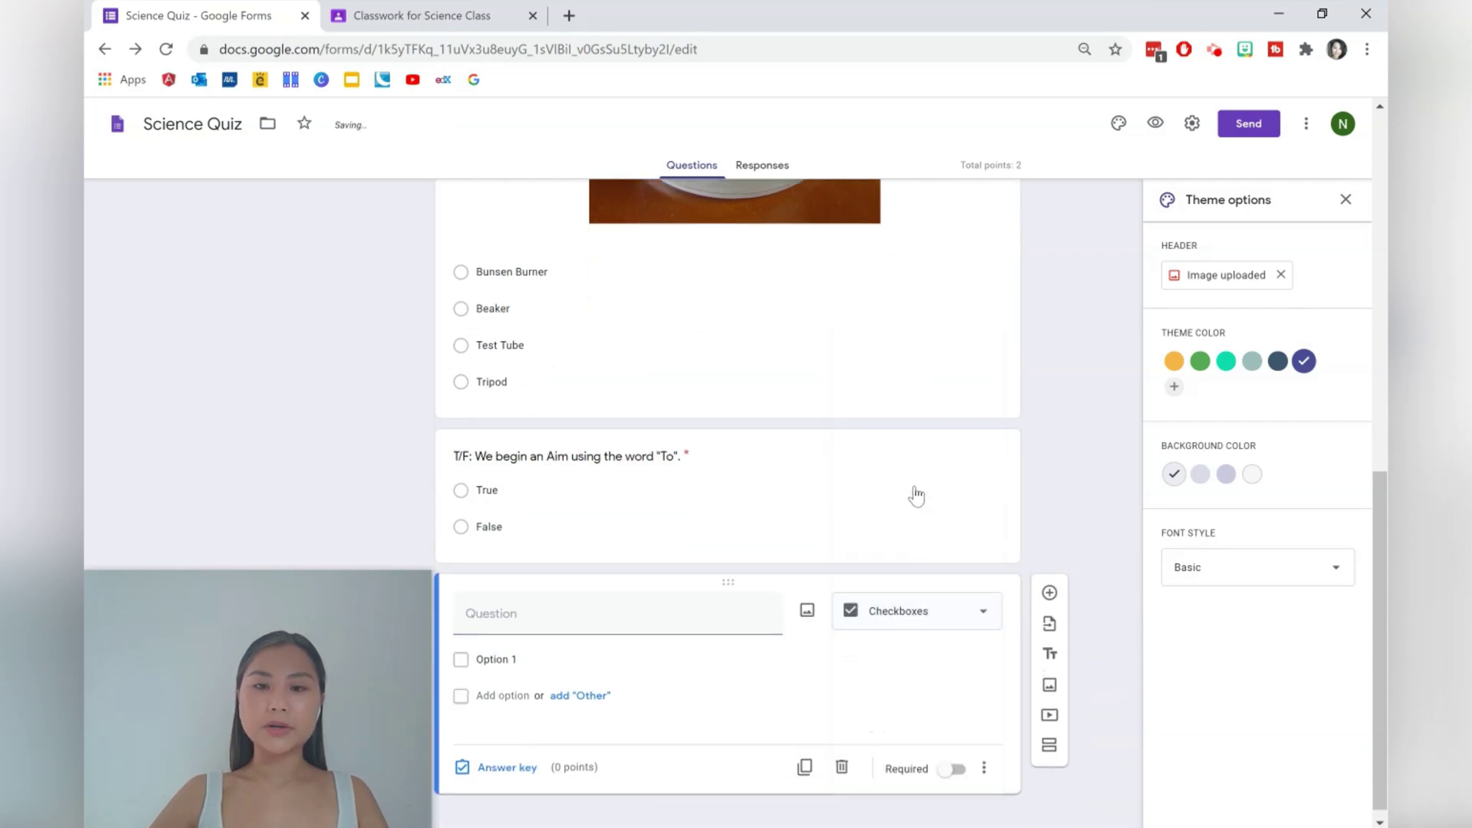
left_click(612, 608)
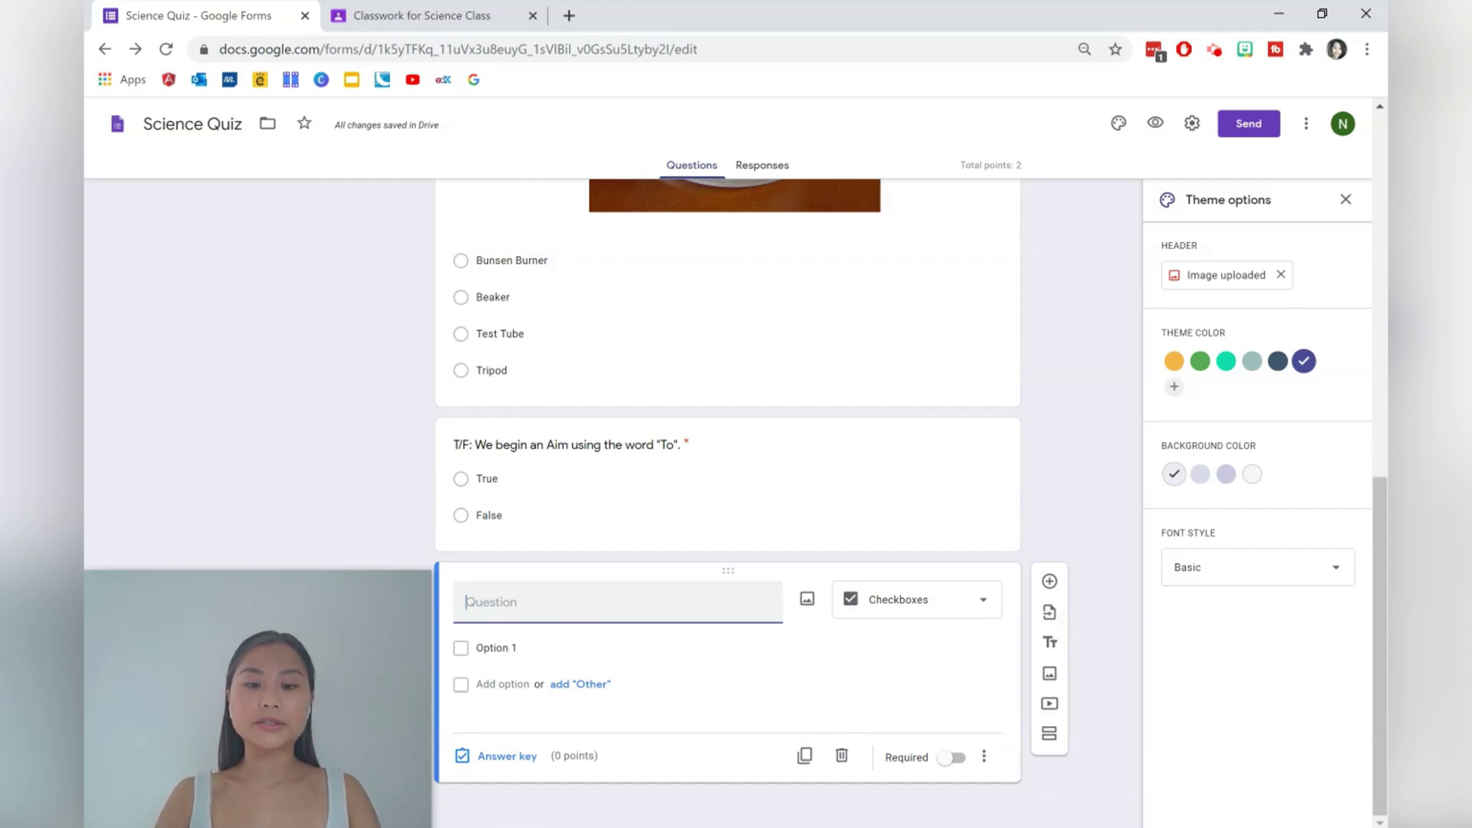
type("Shay was conduc")
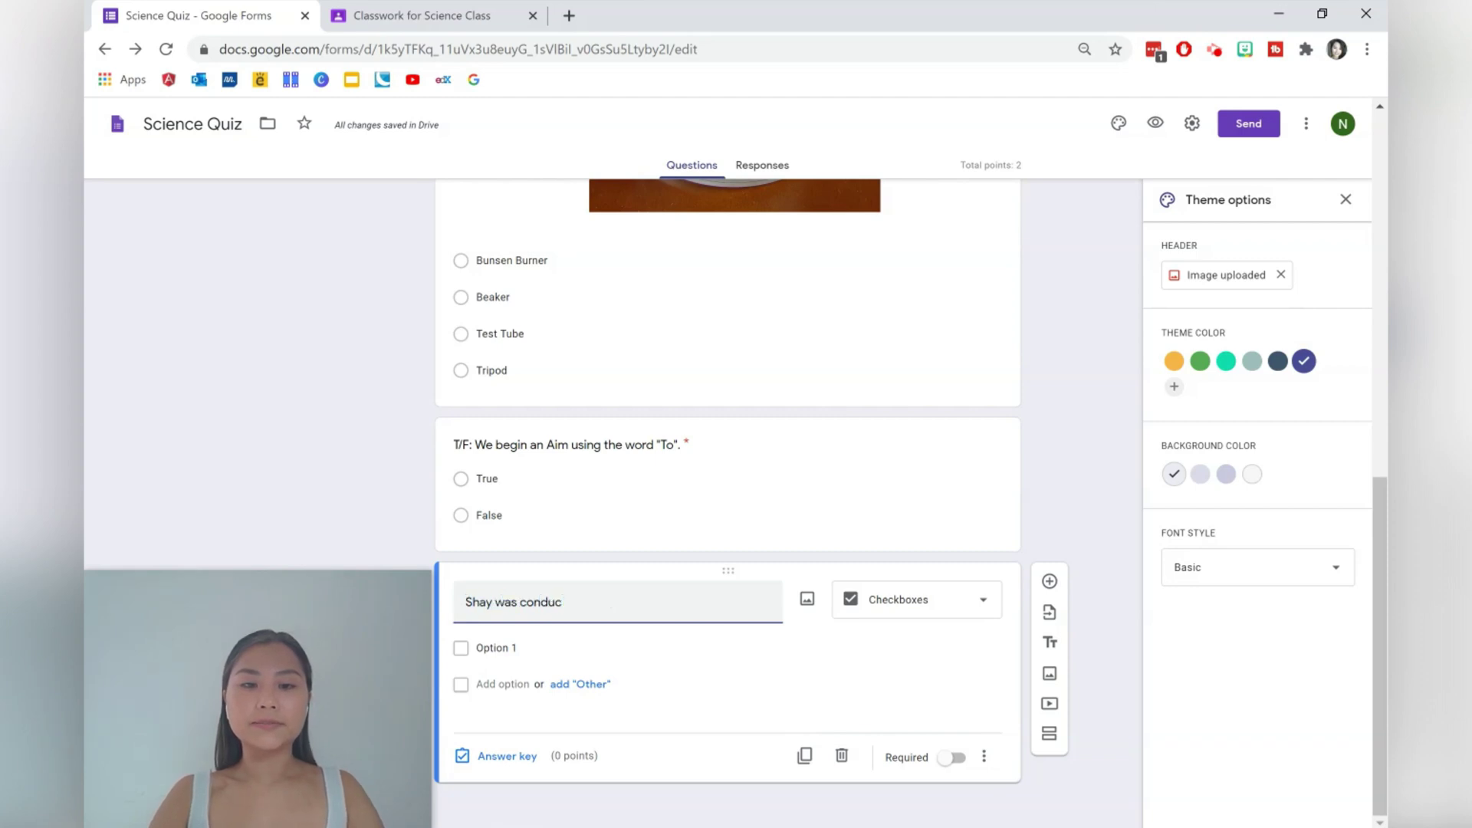
type("ting an experiment")
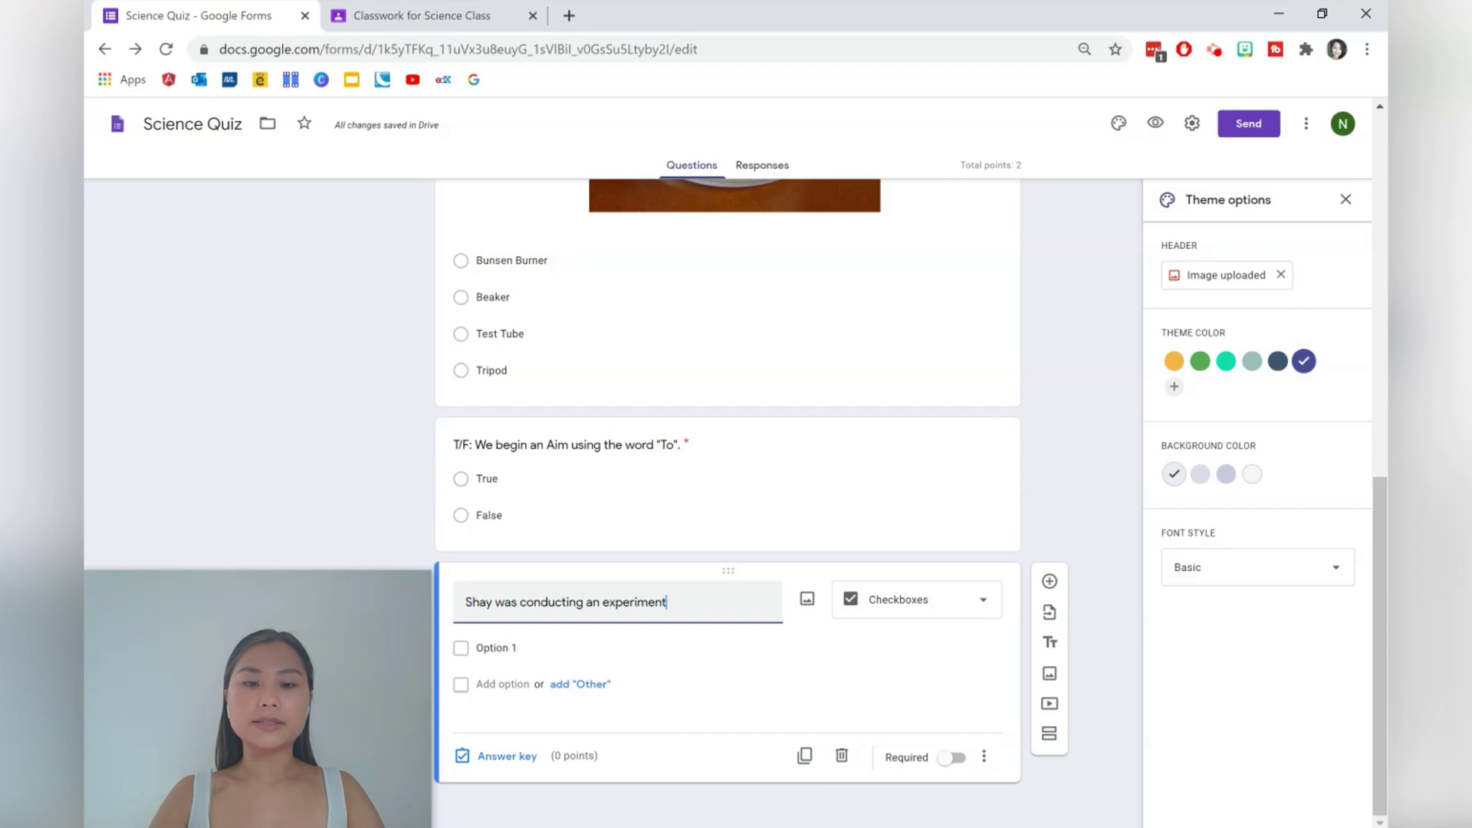
type(" to se")
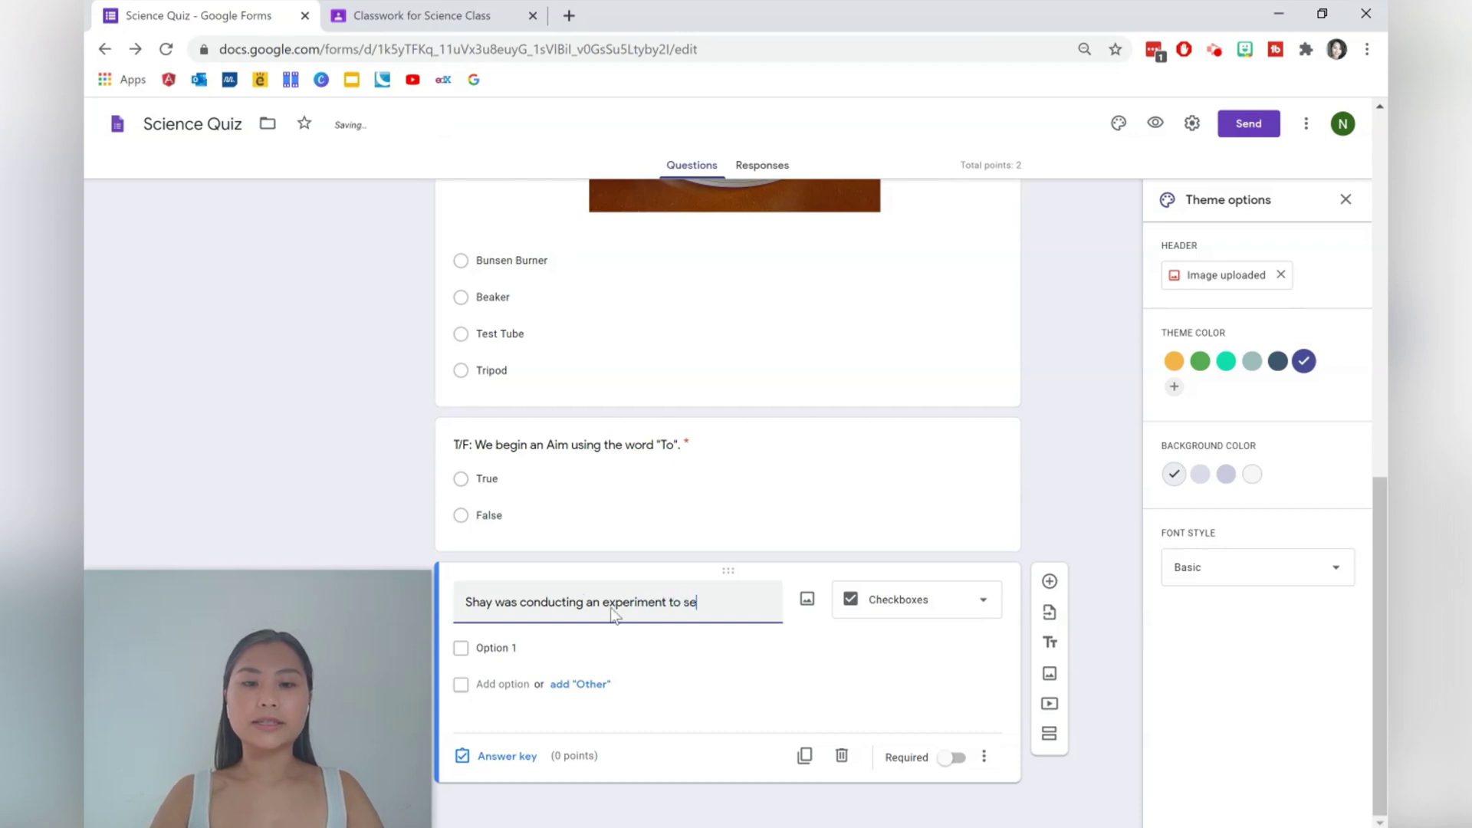
type("e whether or")
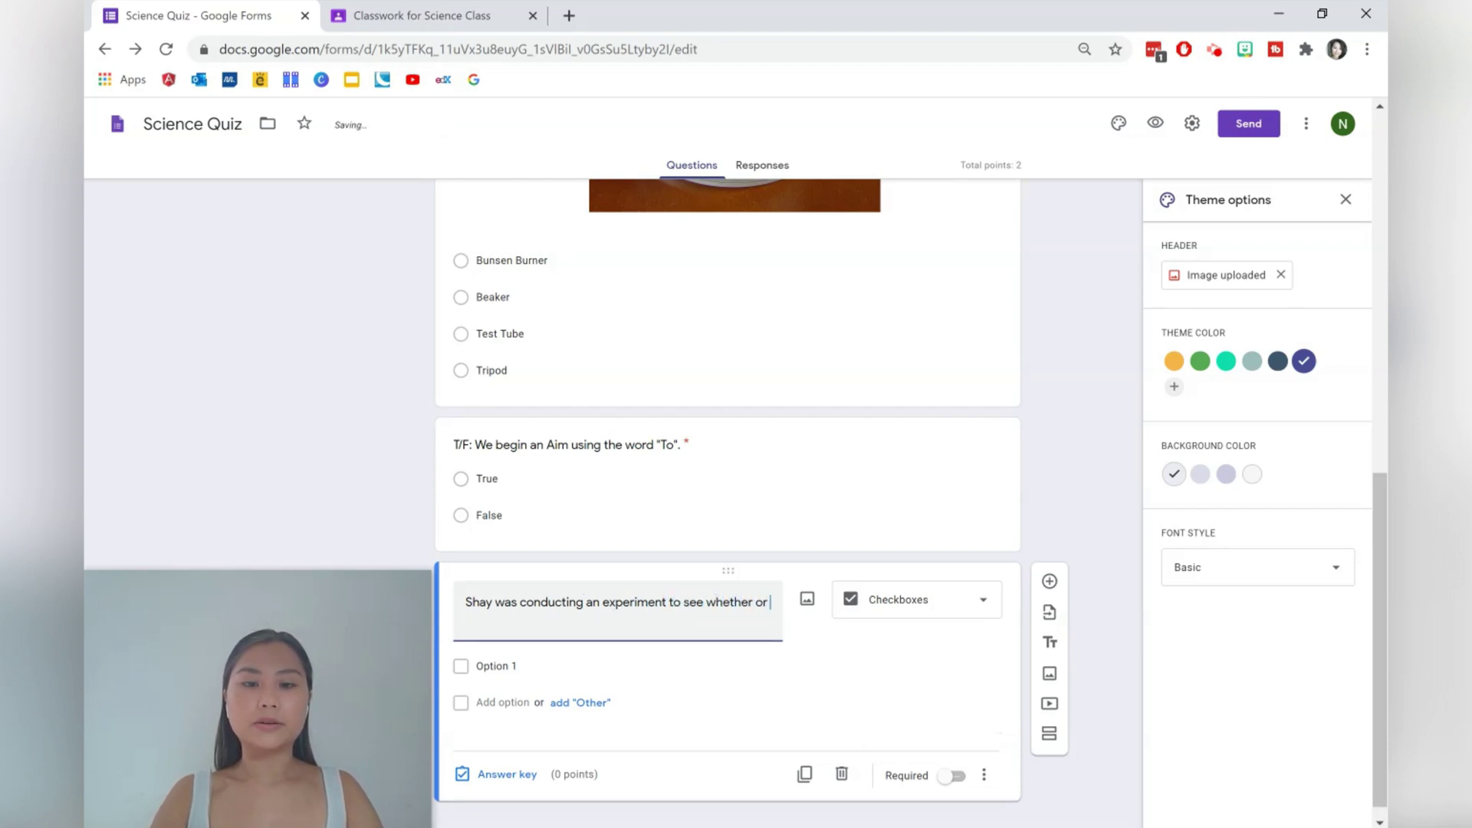
type(" not the amount of")
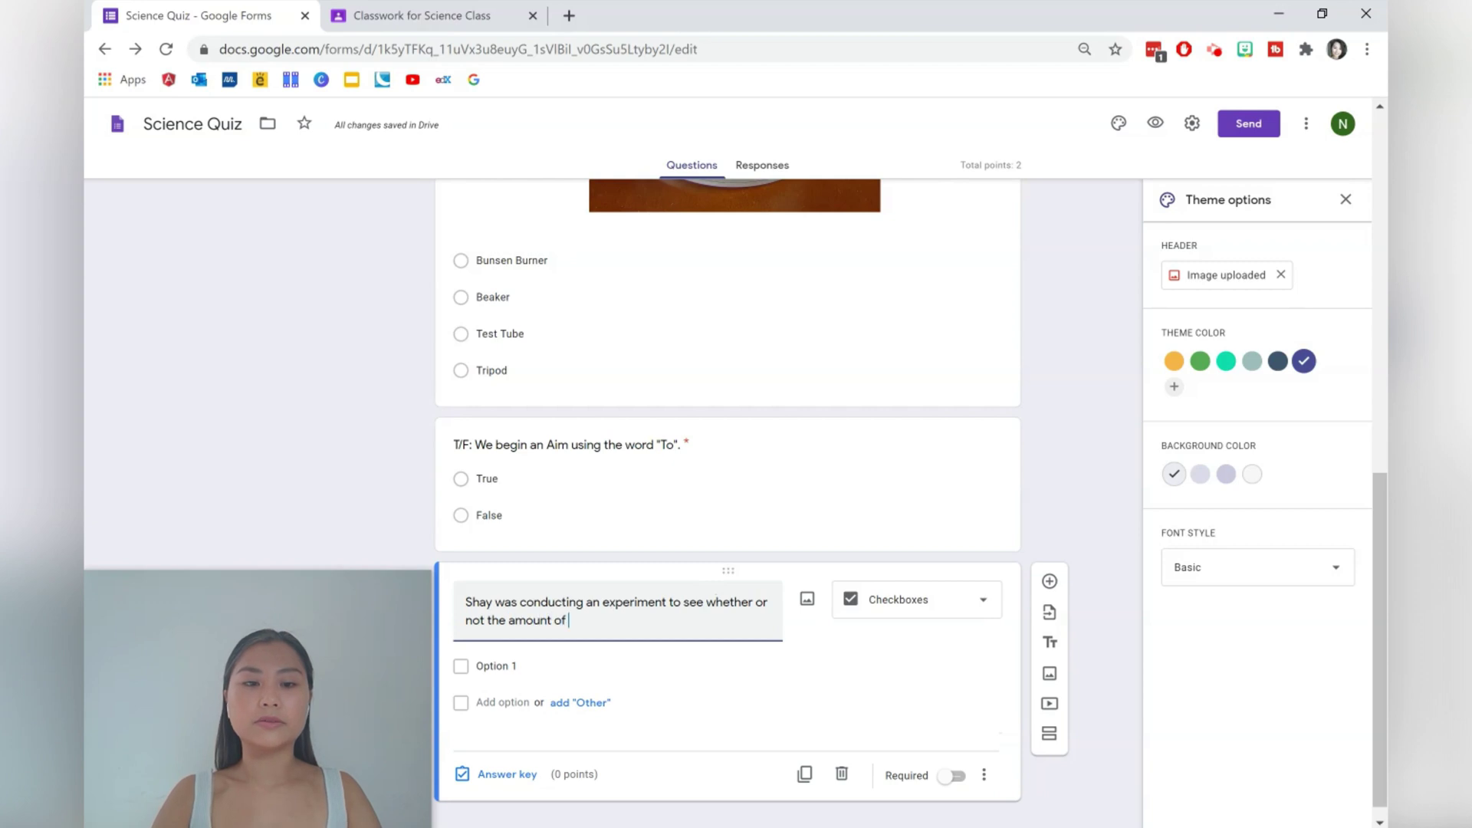
type(" water affected")
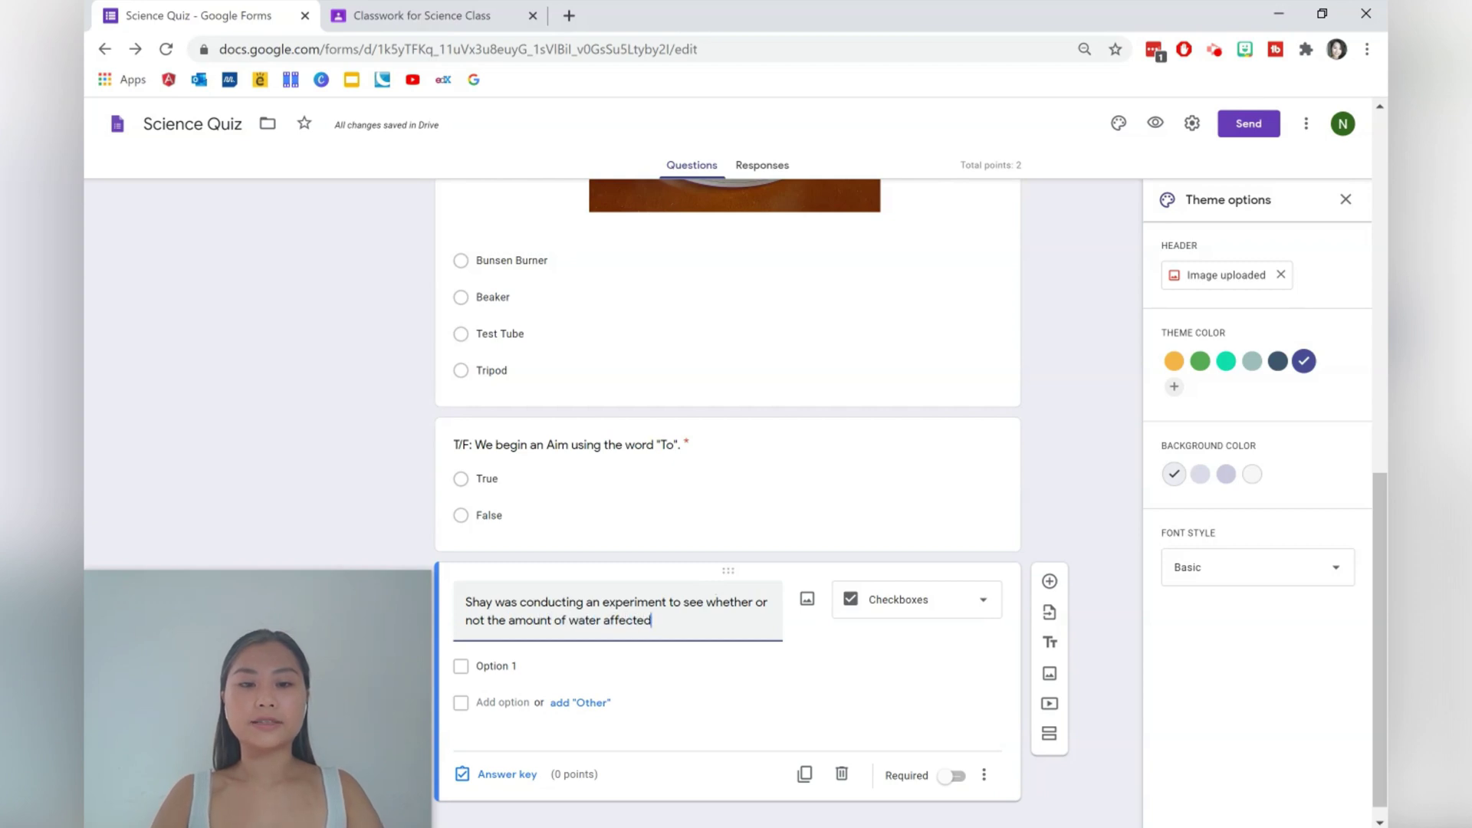
type(" the height of the ")
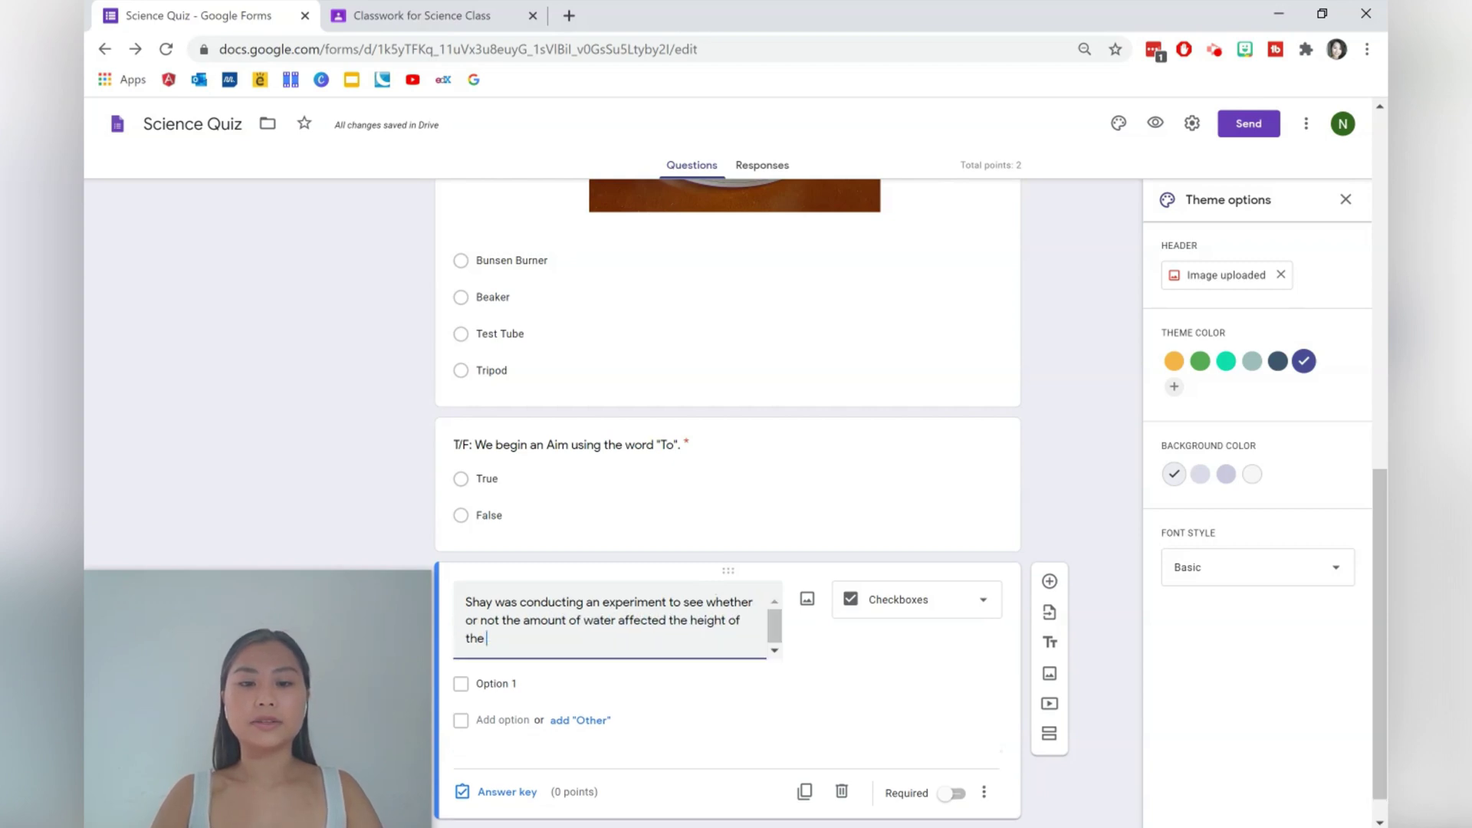
type("plant. ")
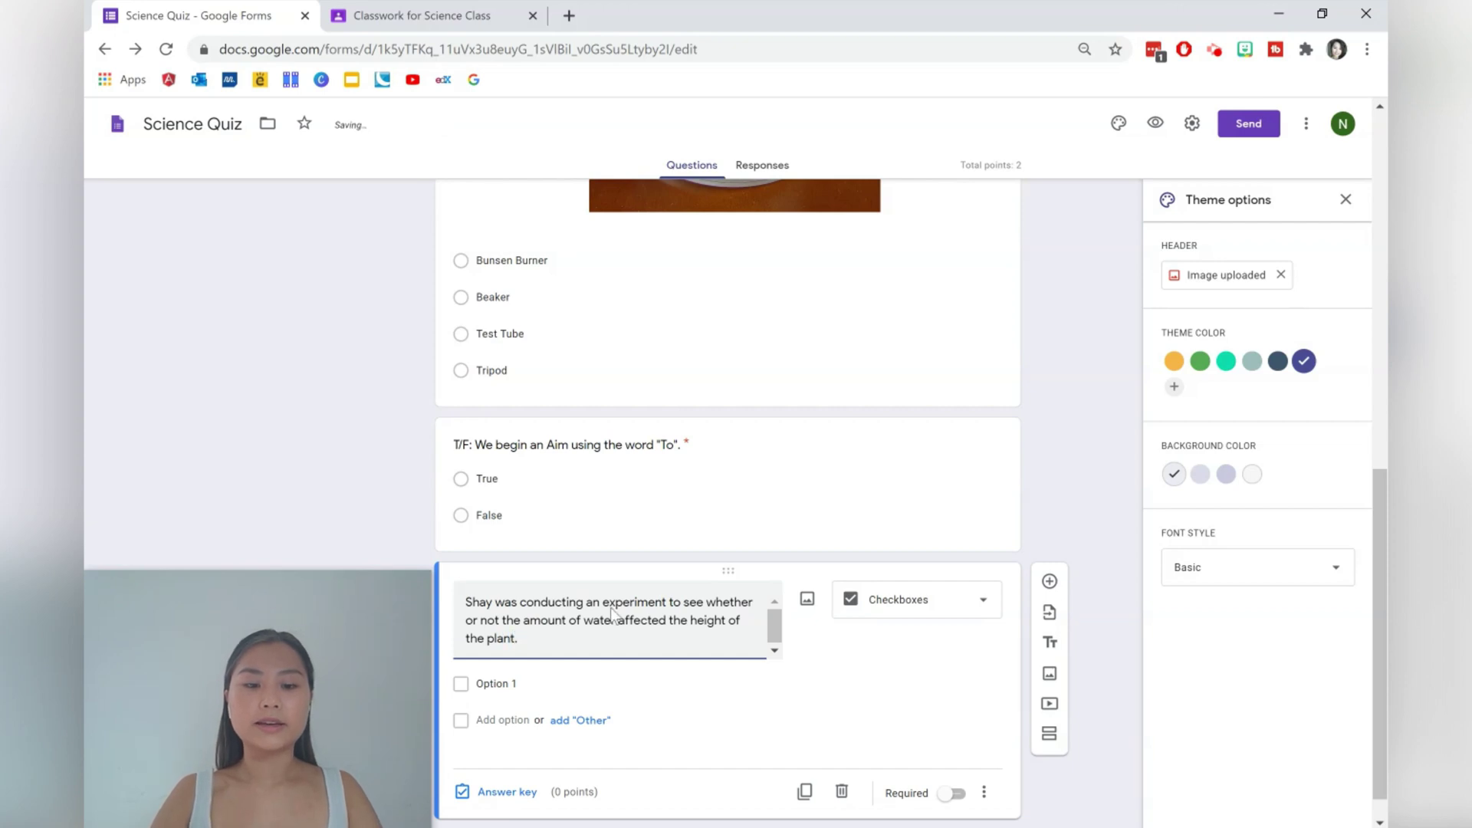
type("What are the ")
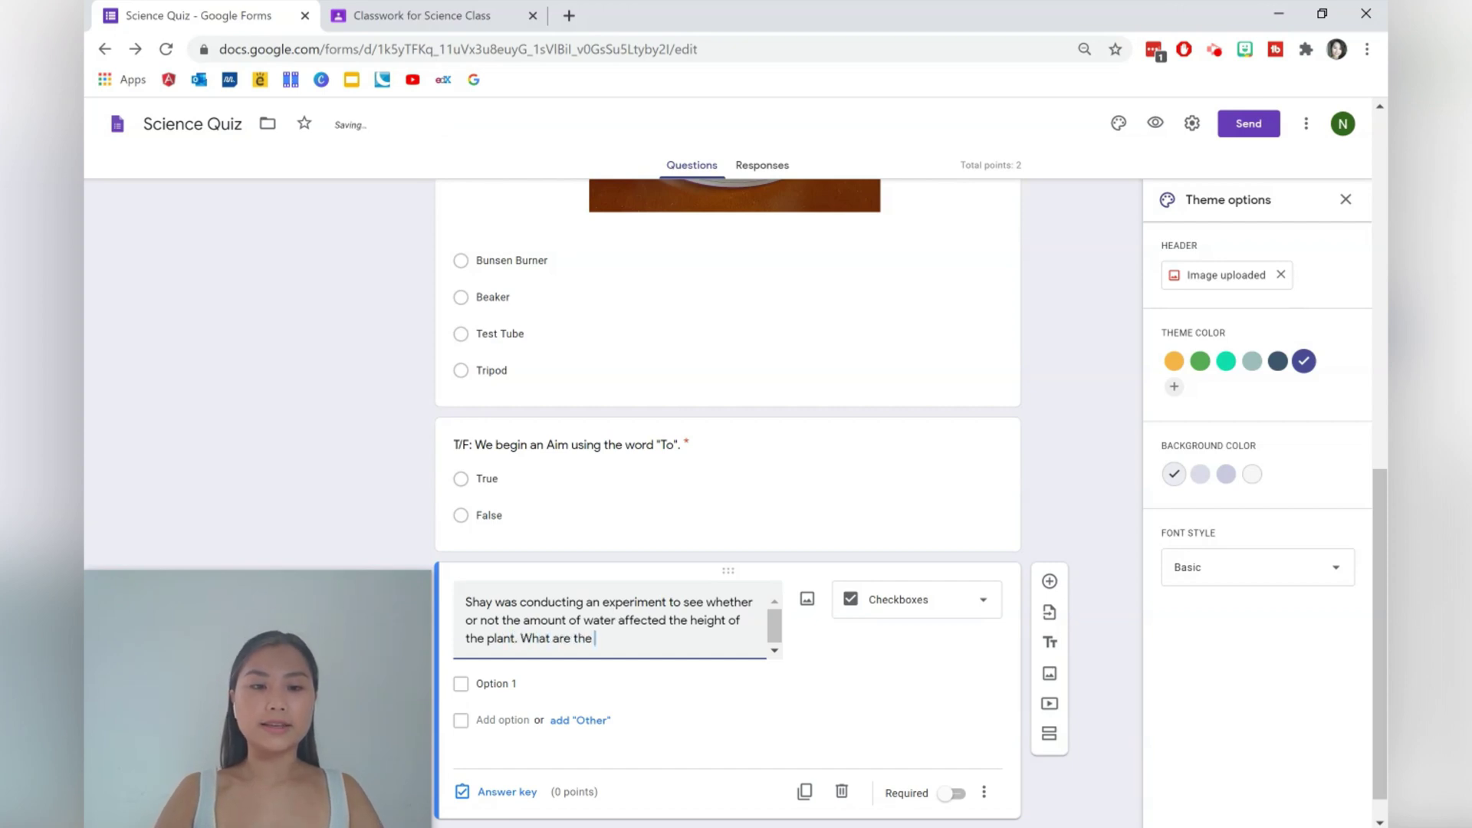
type("controlled variables?")
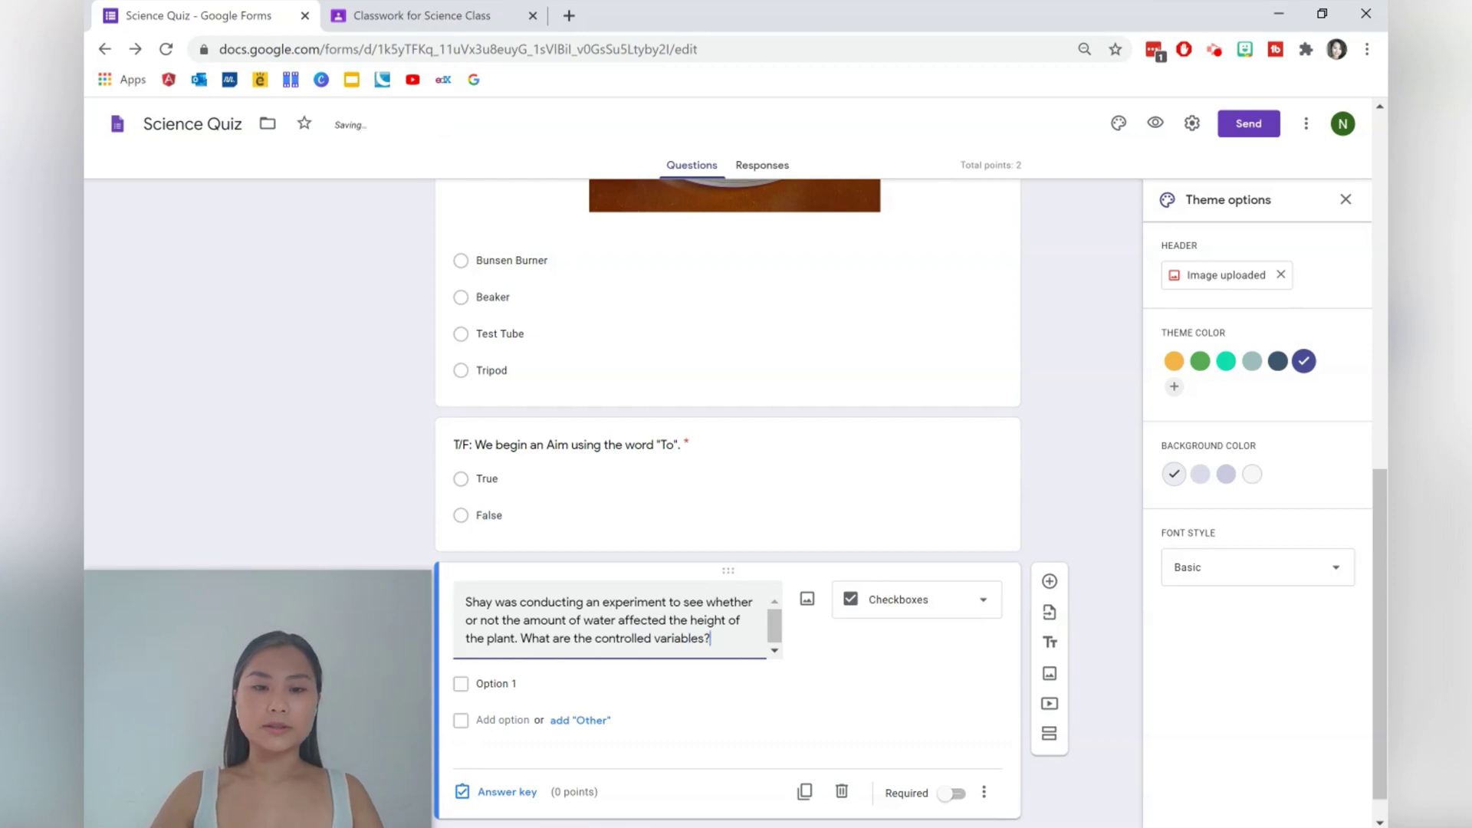
left_click(526, 684)
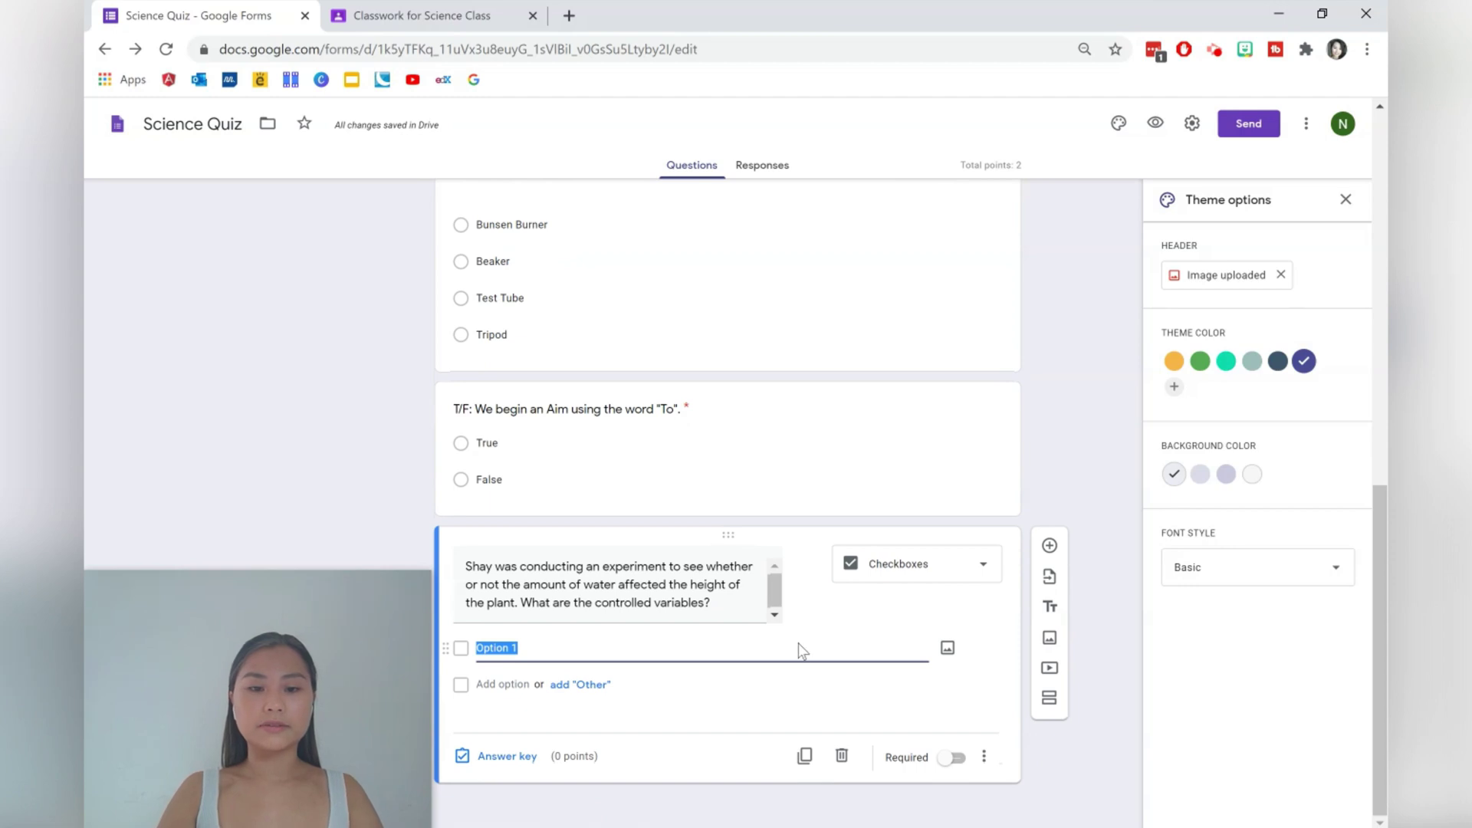
Step: Enter the choices Amount of soil, Type of seed, Height of plant, Amount of water, Amount of sunlight
type("Amount of soil")
key("Return")
type("Type of seed")
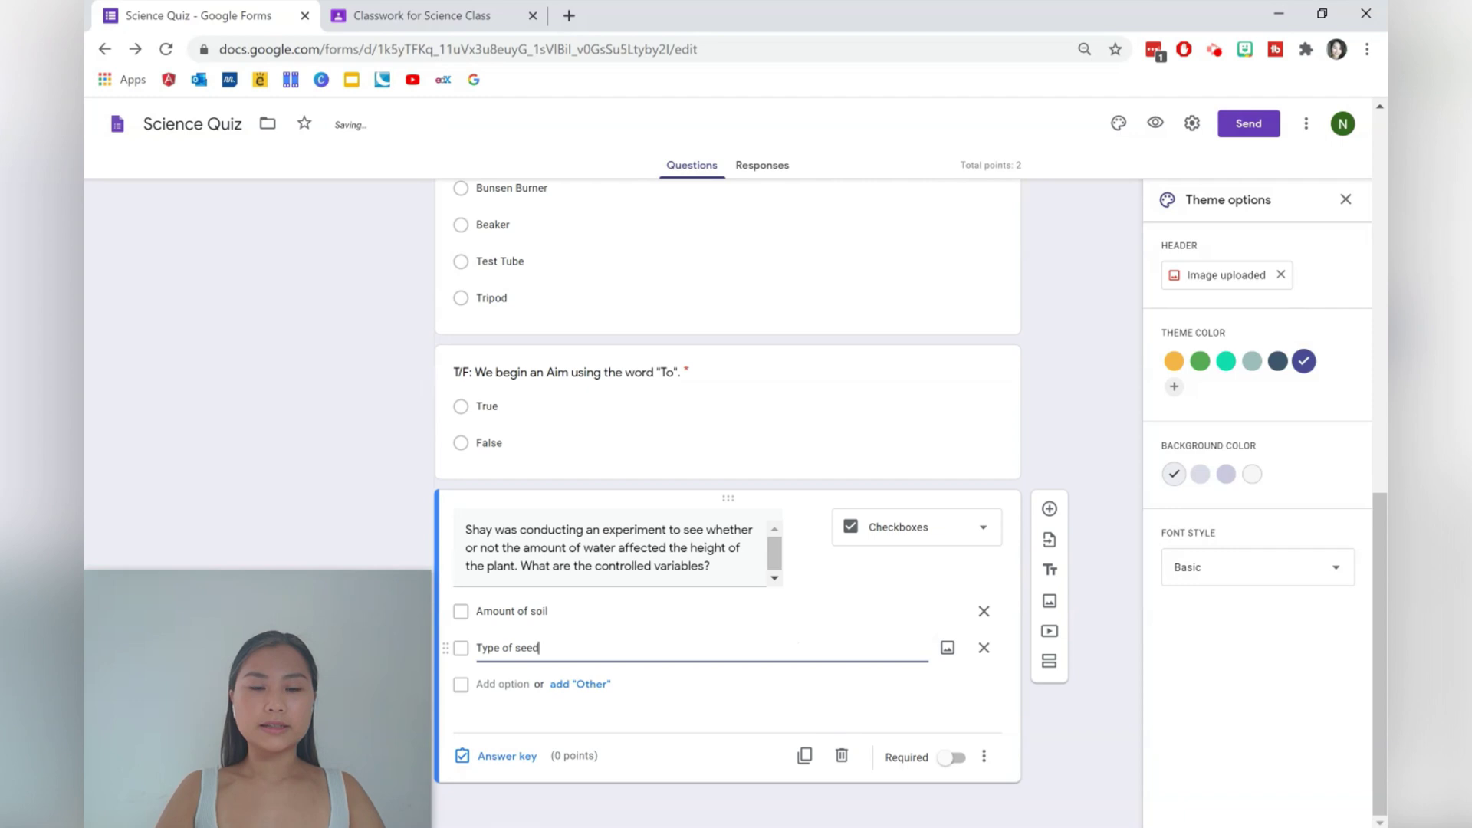
key("Tab")
key("Tab")
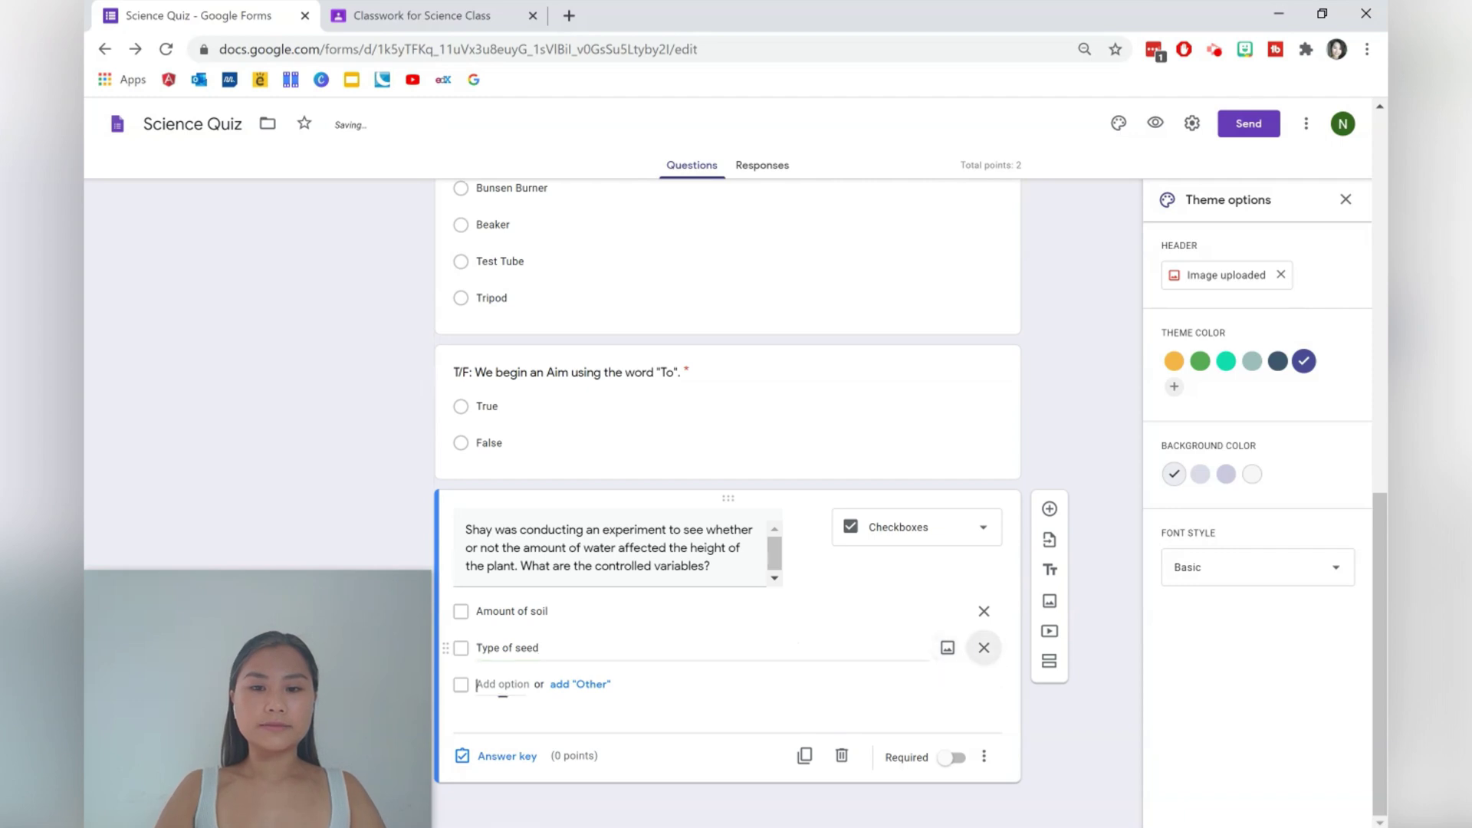
type("HgiHeig")
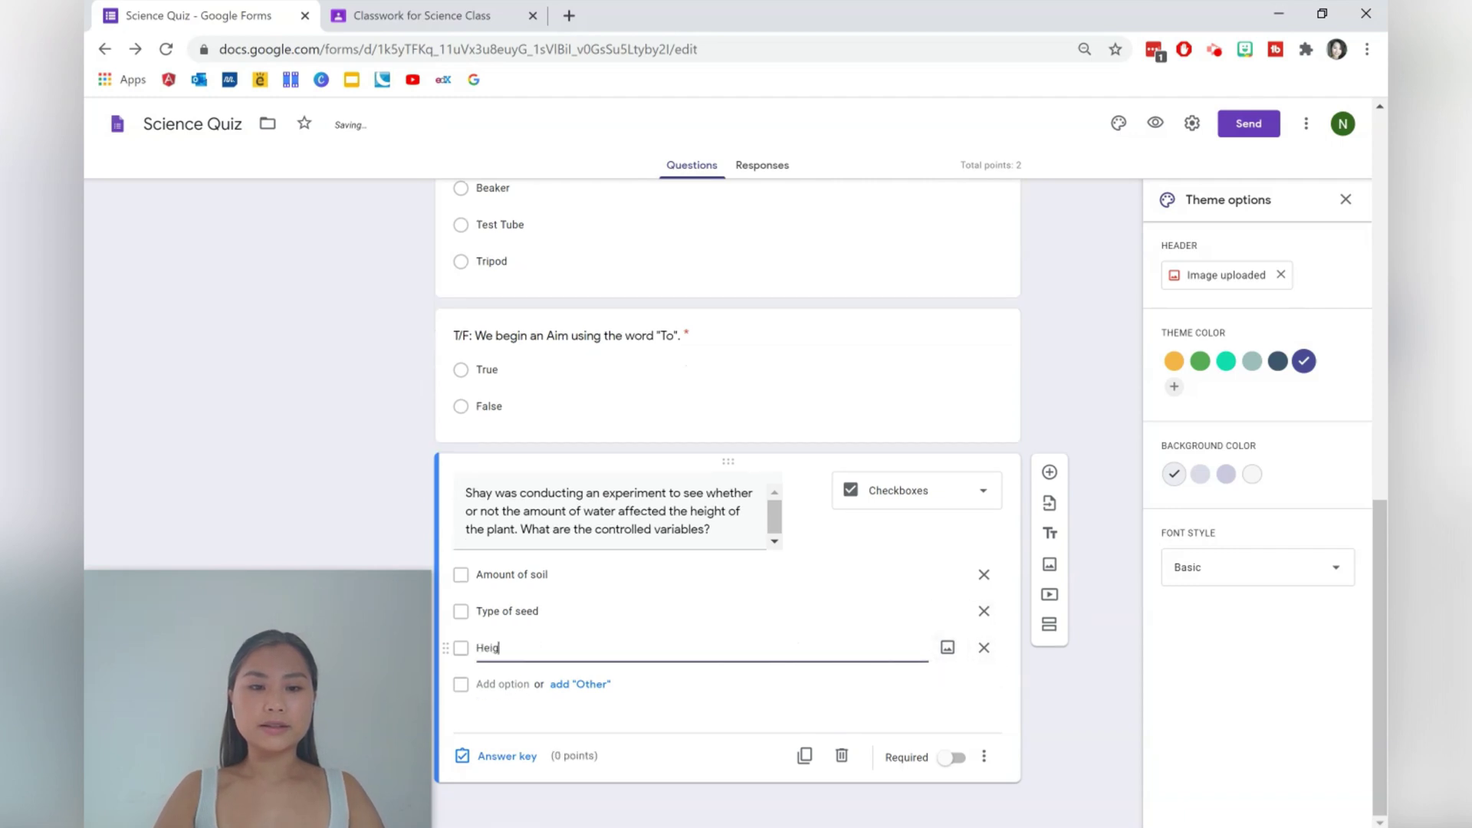
type("ht of plant")
key("Tab")
key("Tab")
key("Tab")
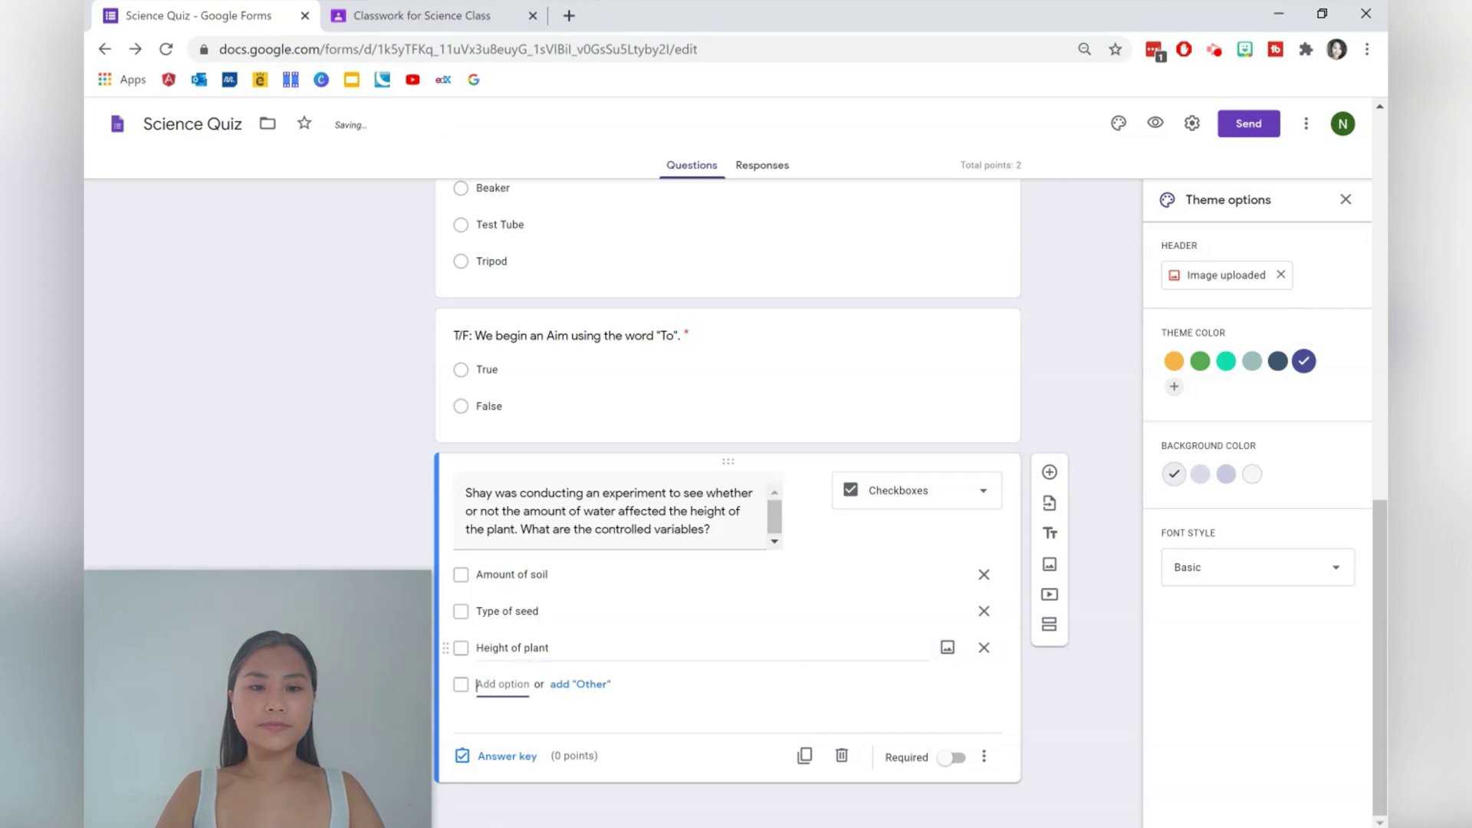
type("Amount of water")
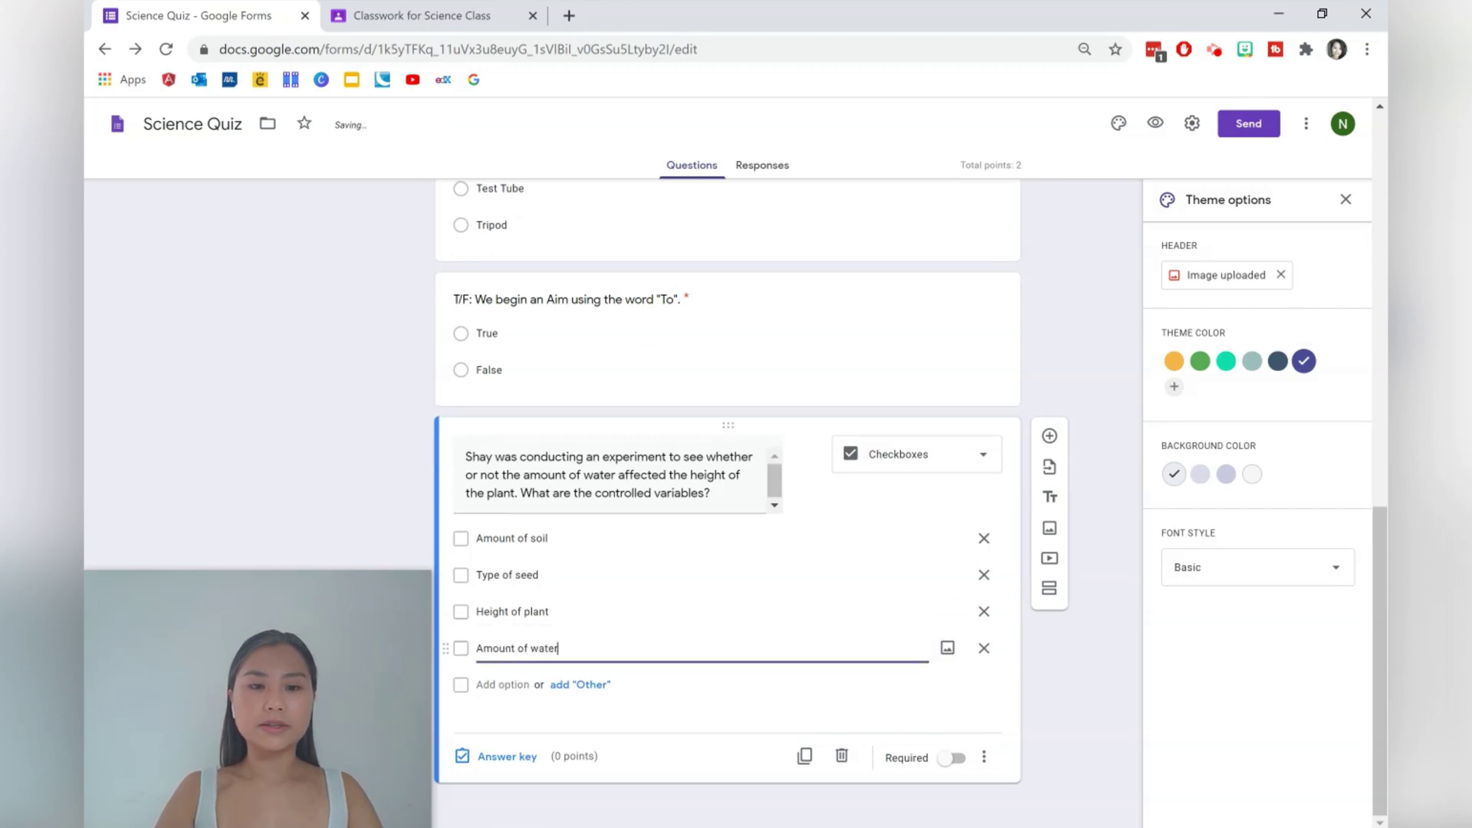
key("Tab")
key("Tab")
key("Tab")
type("Amou")
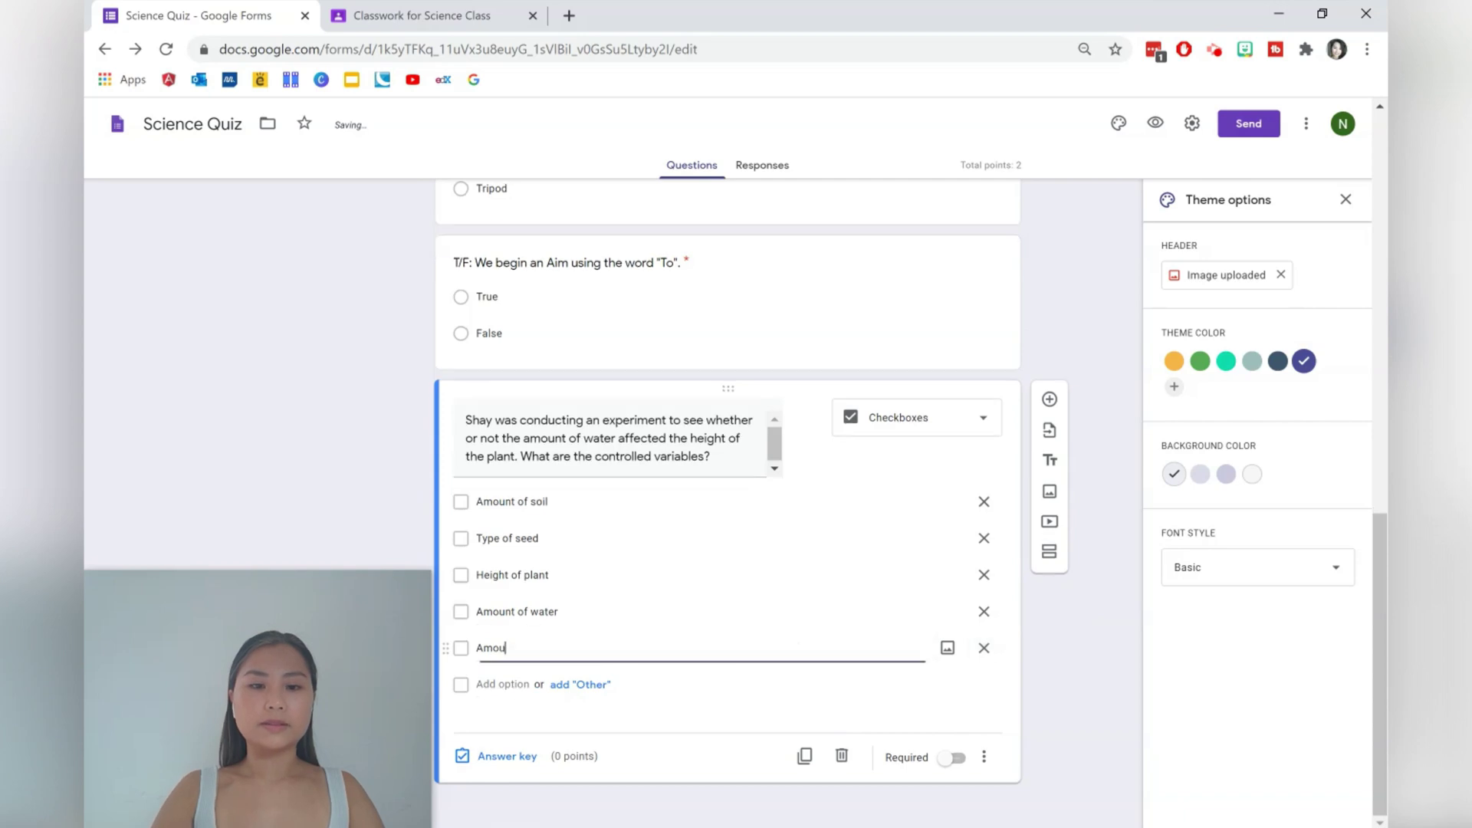
type("nt of sunlight")
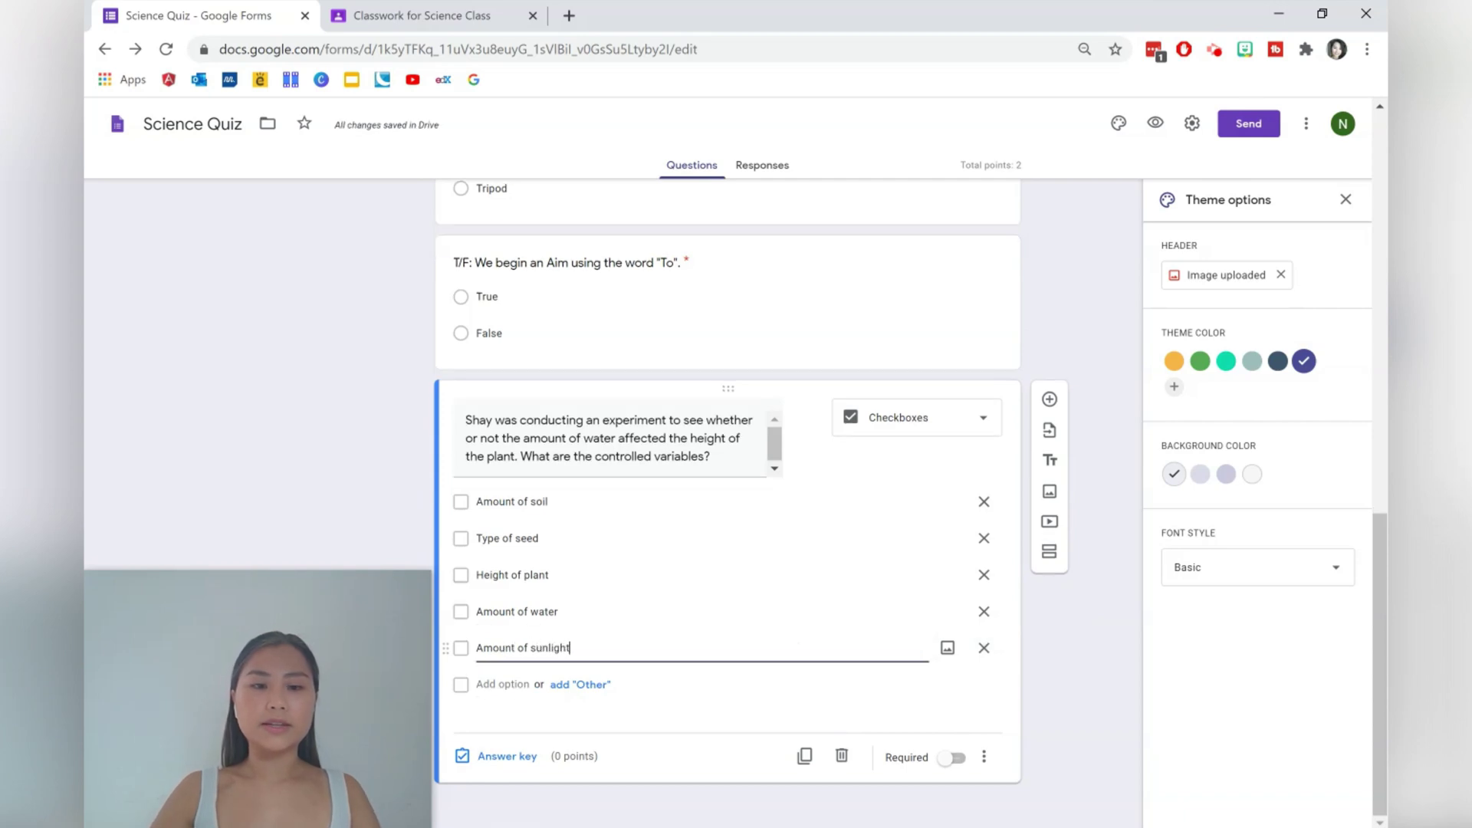
left_click(512, 757)
Step: Give the question 1 point, marking Amount of soil, Type of seed and Amount of sunlight correct
type("1")
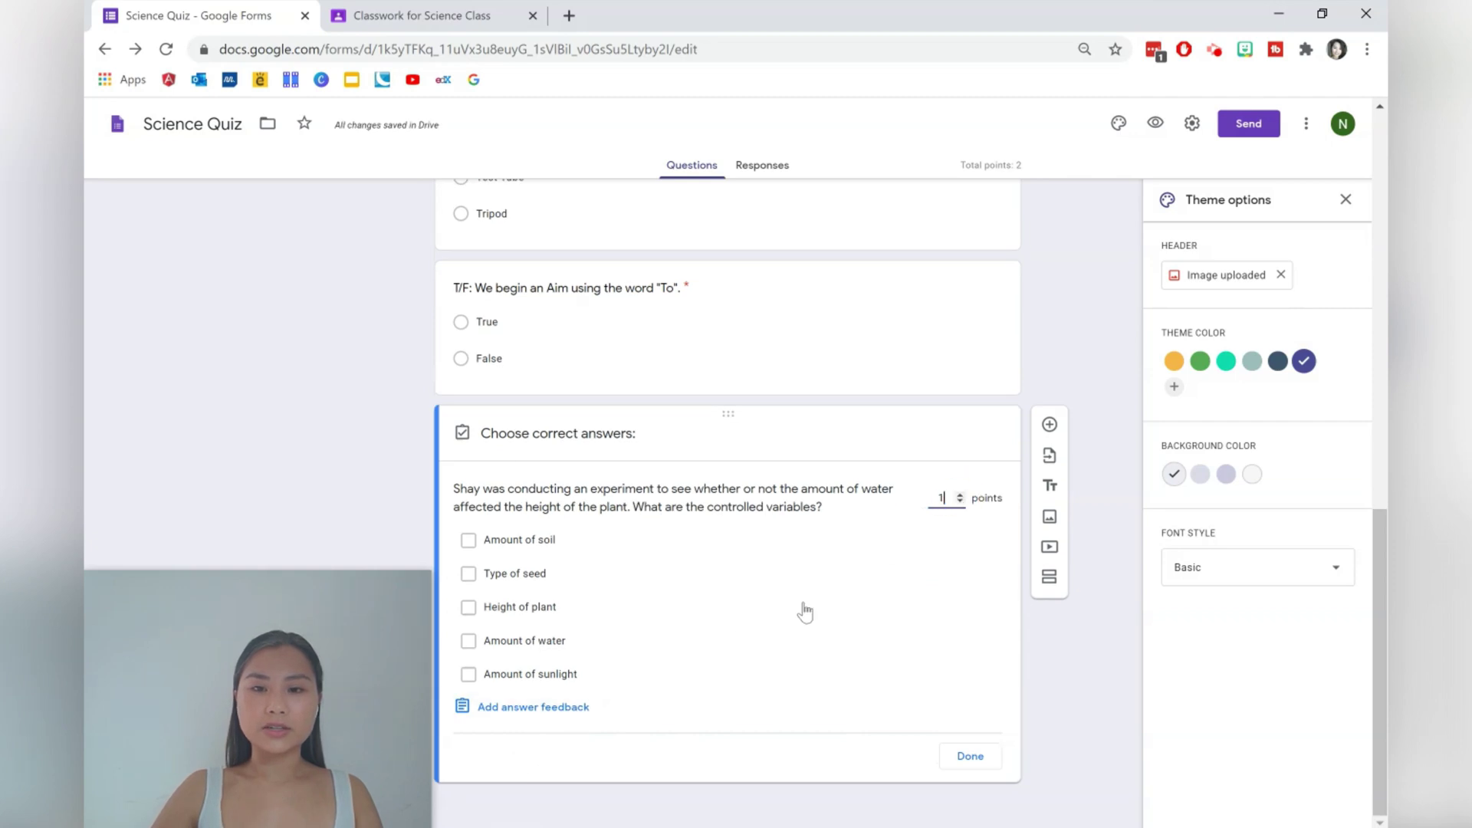
left_click(497, 542)
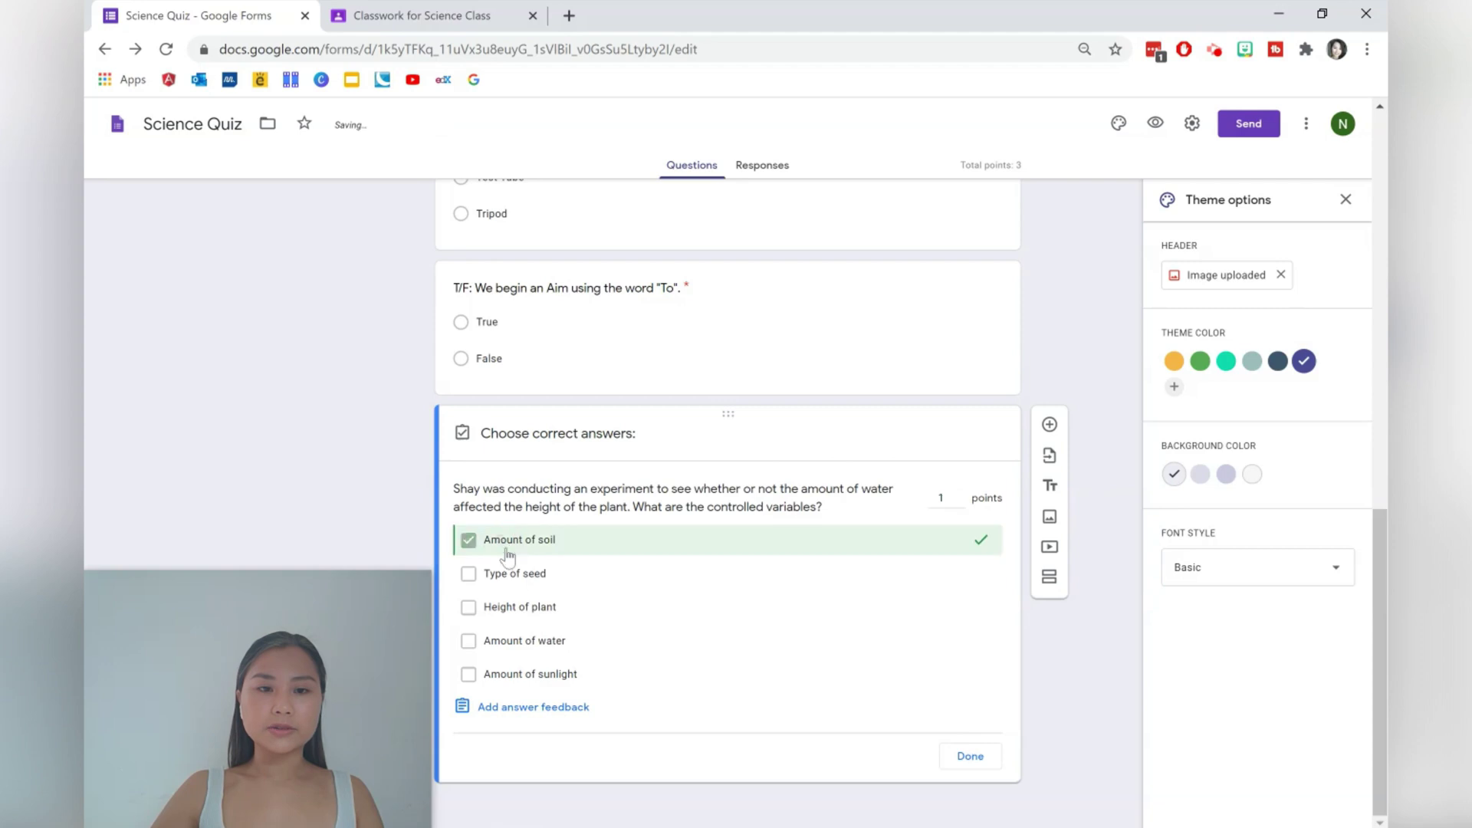
left_click(513, 574)
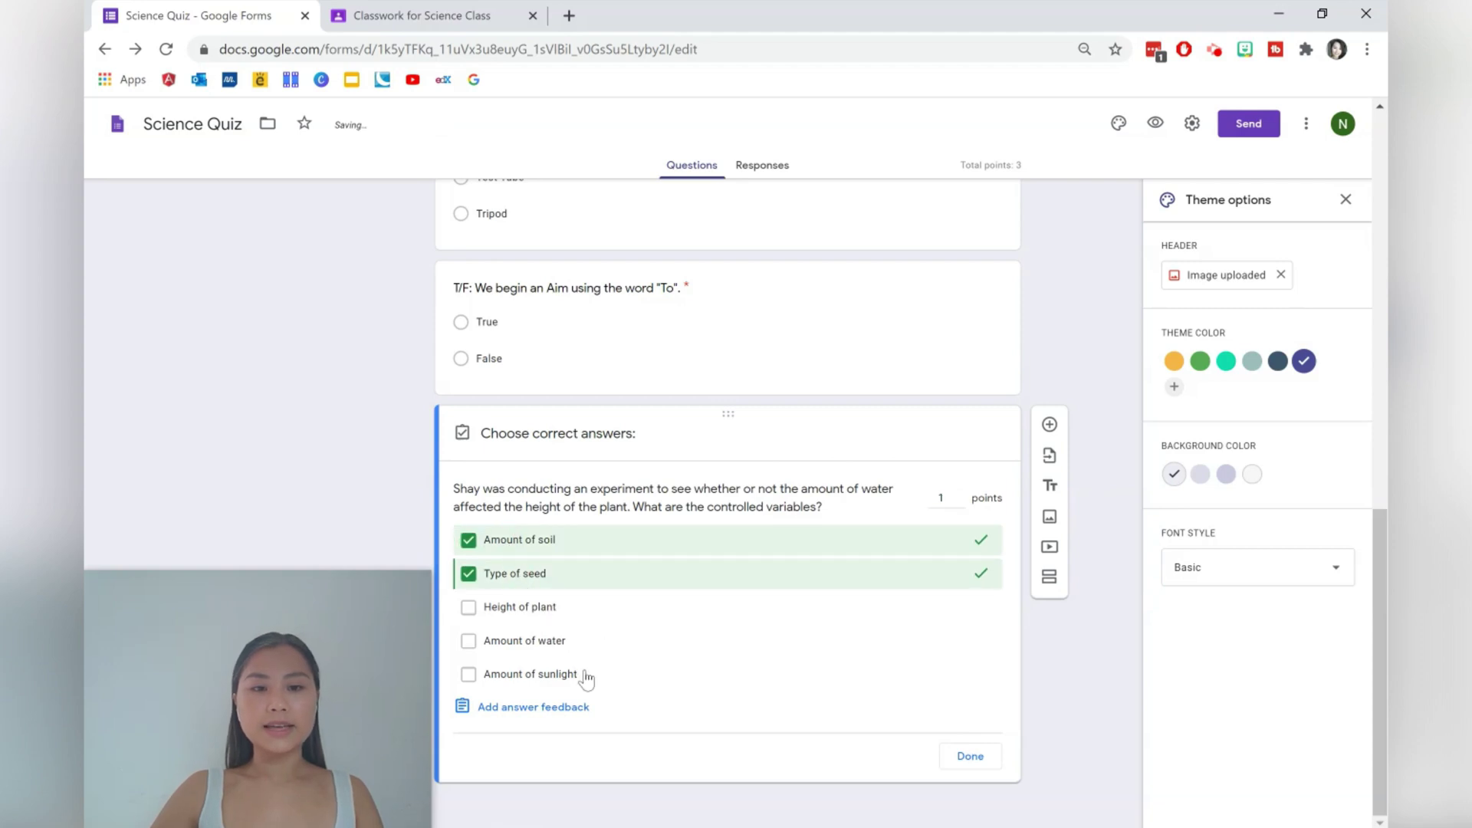
left_click(715, 683)
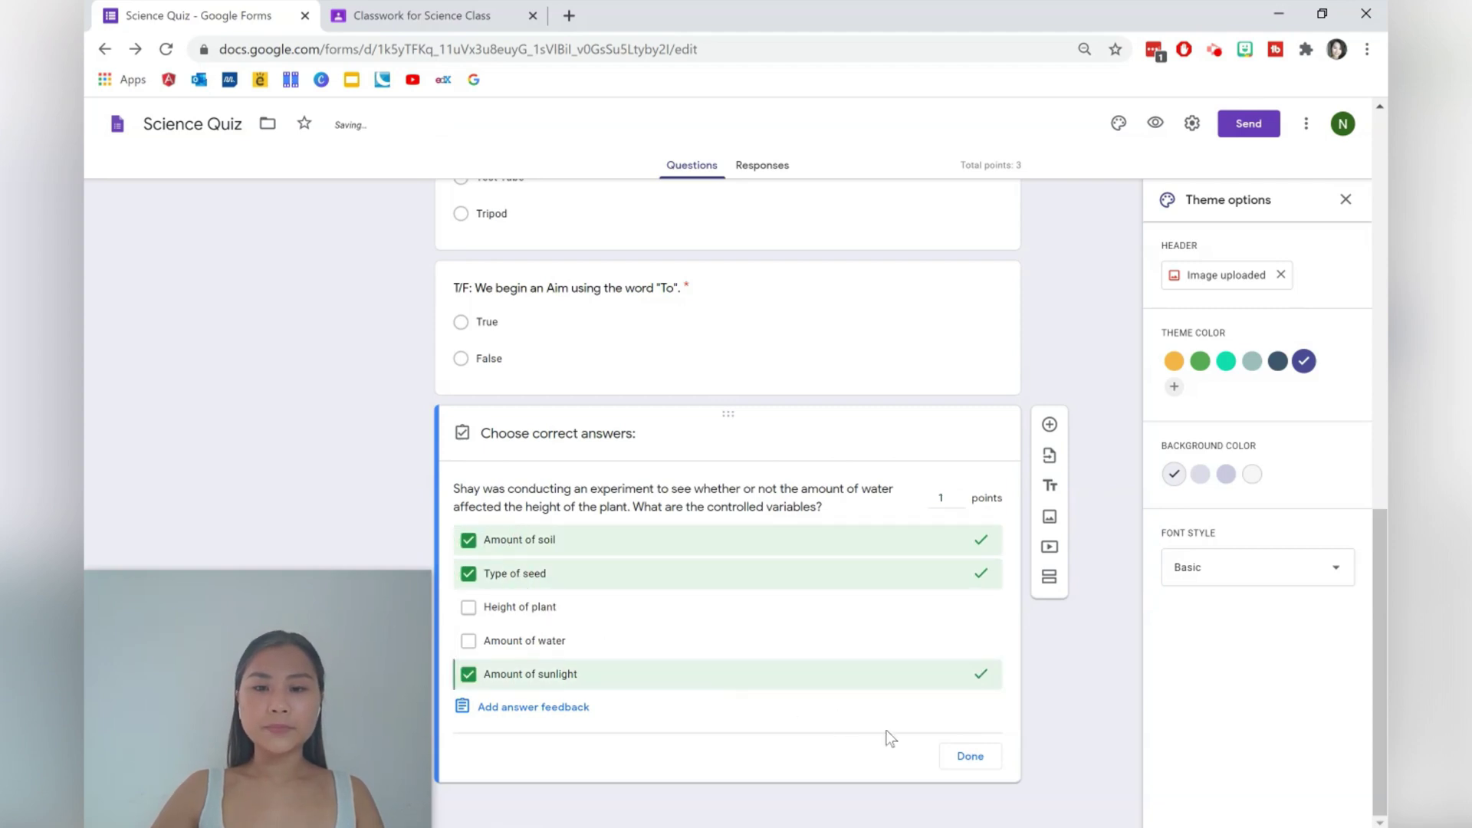
left_click(966, 755)
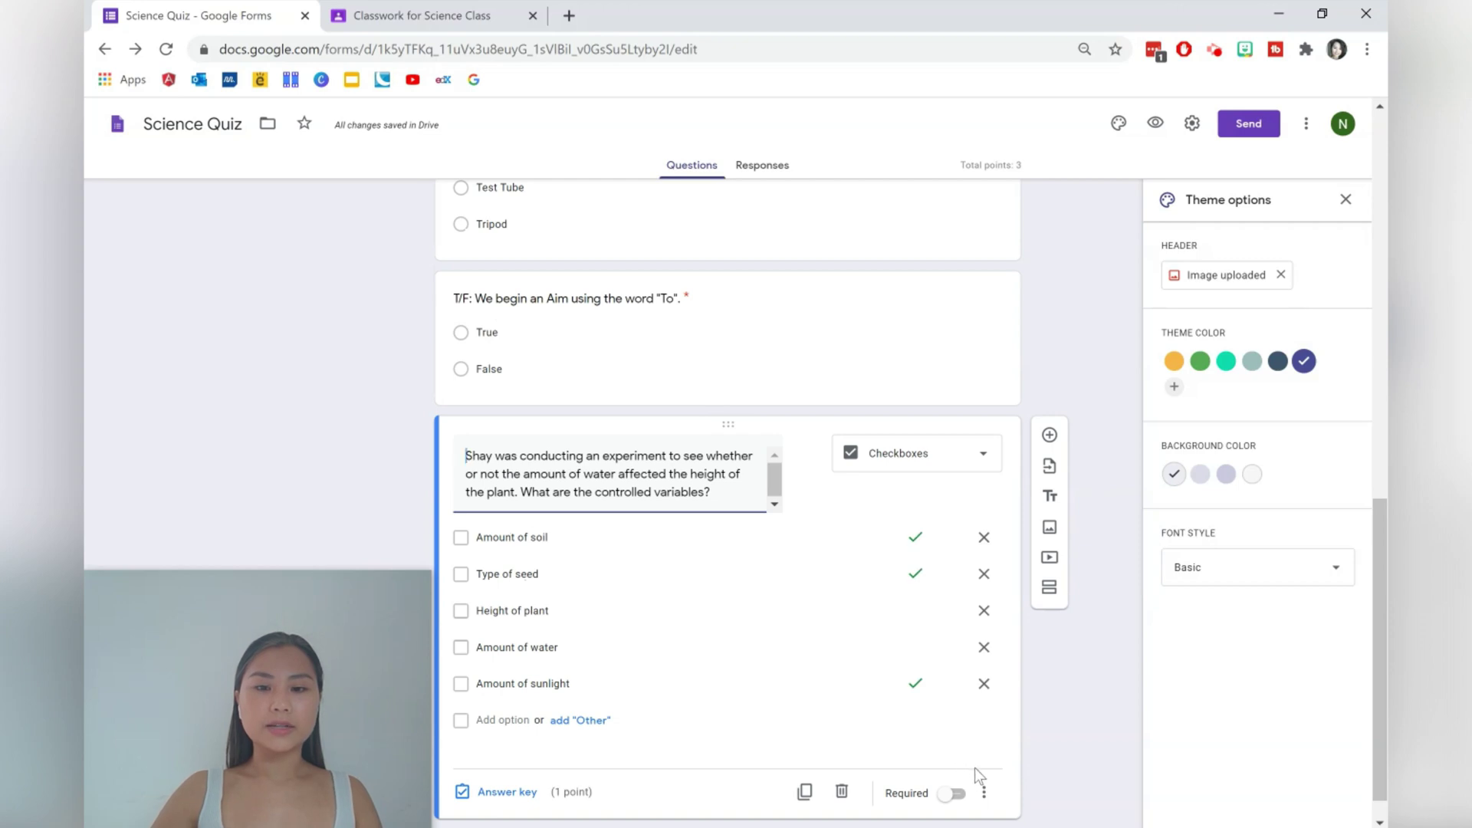
Step: Add response validation requiring exactly 3 selections and make the checkbox question required
left_click(983, 759)
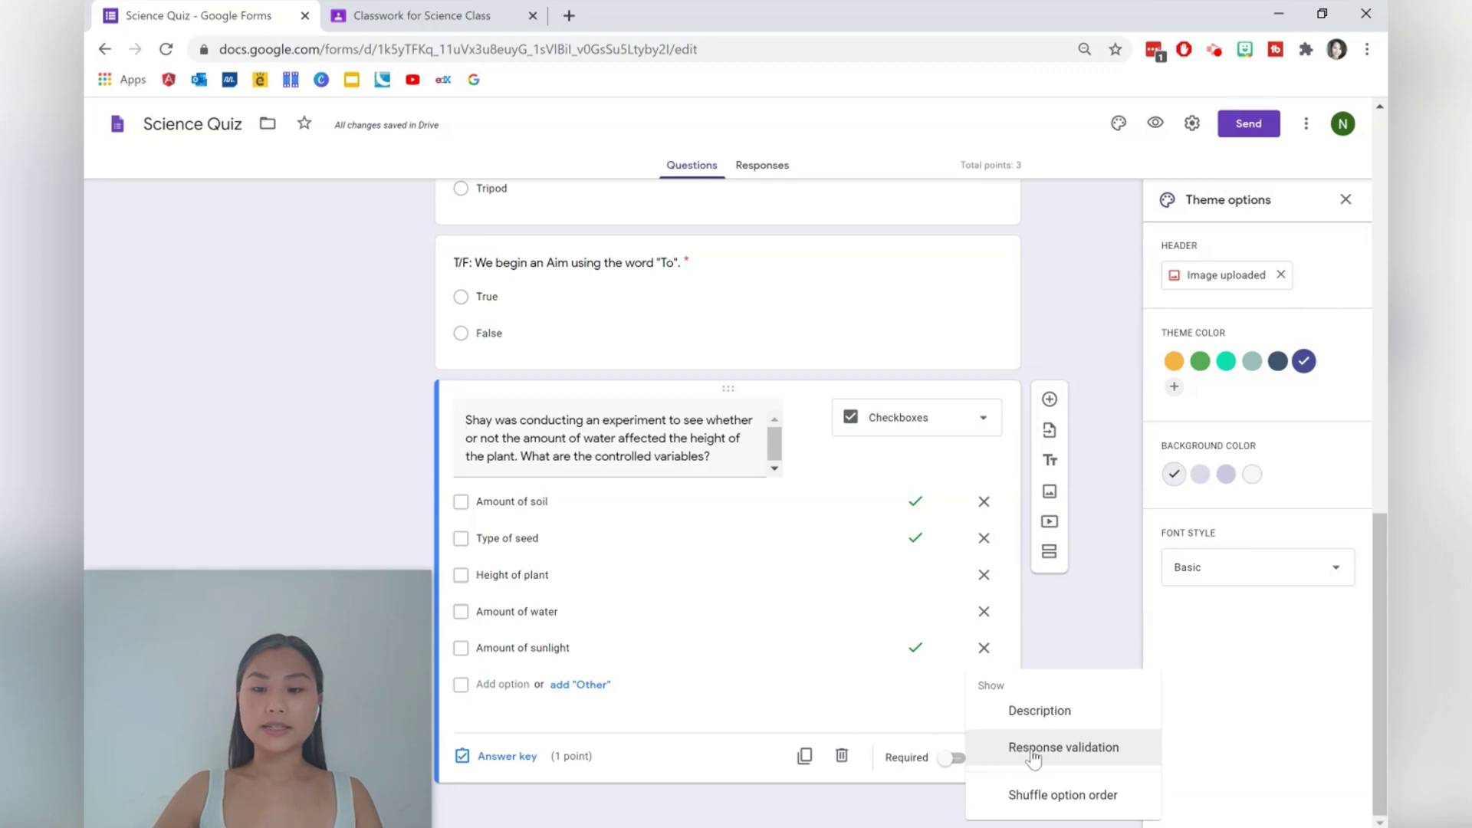
left_click(1036, 646)
left_click(987, 759)
left_click(1045, 750)
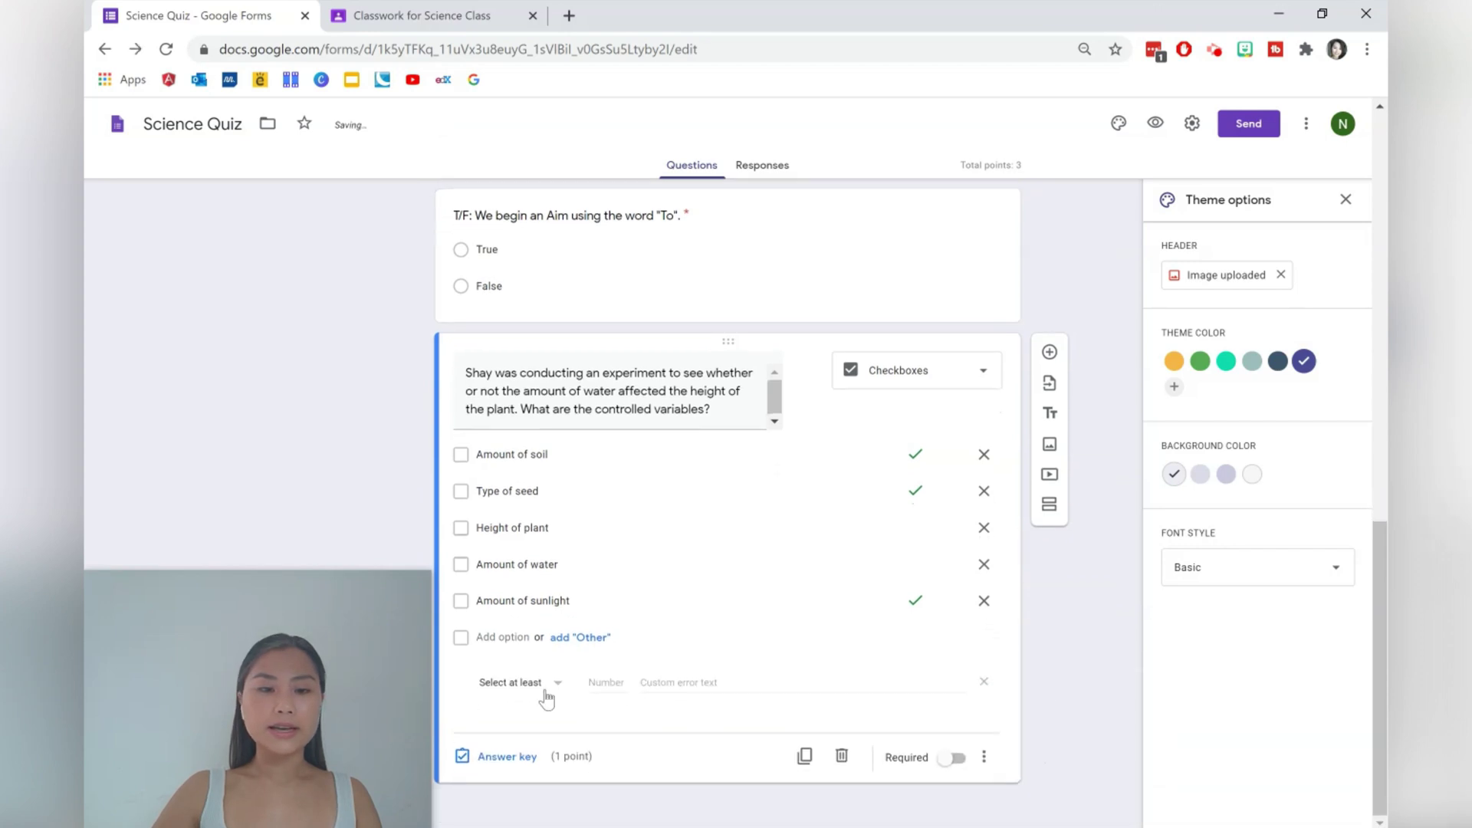
left_click(548, 682)
left_click(510, 776)
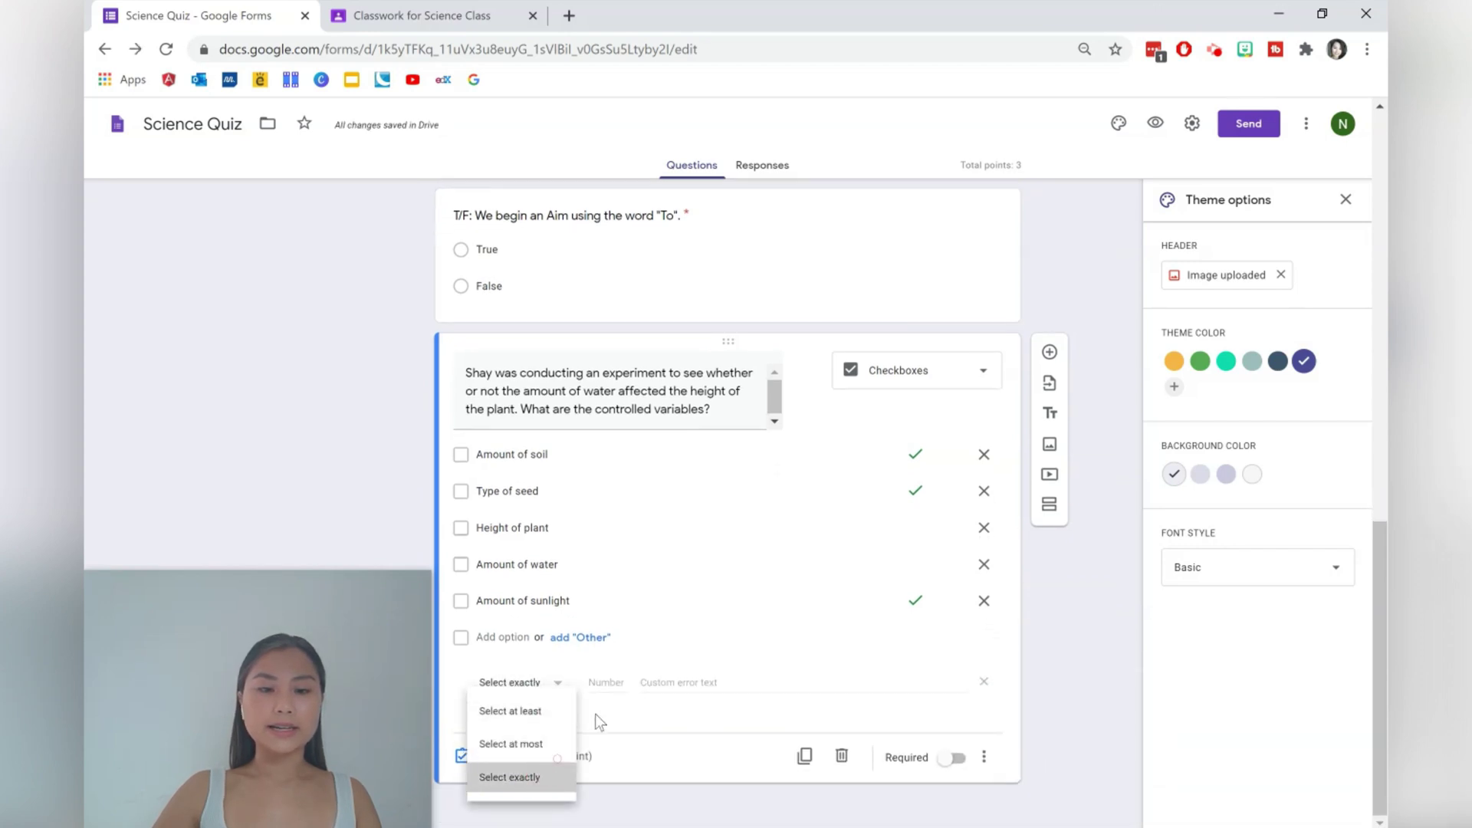
left_click(606, 682)
type("3")
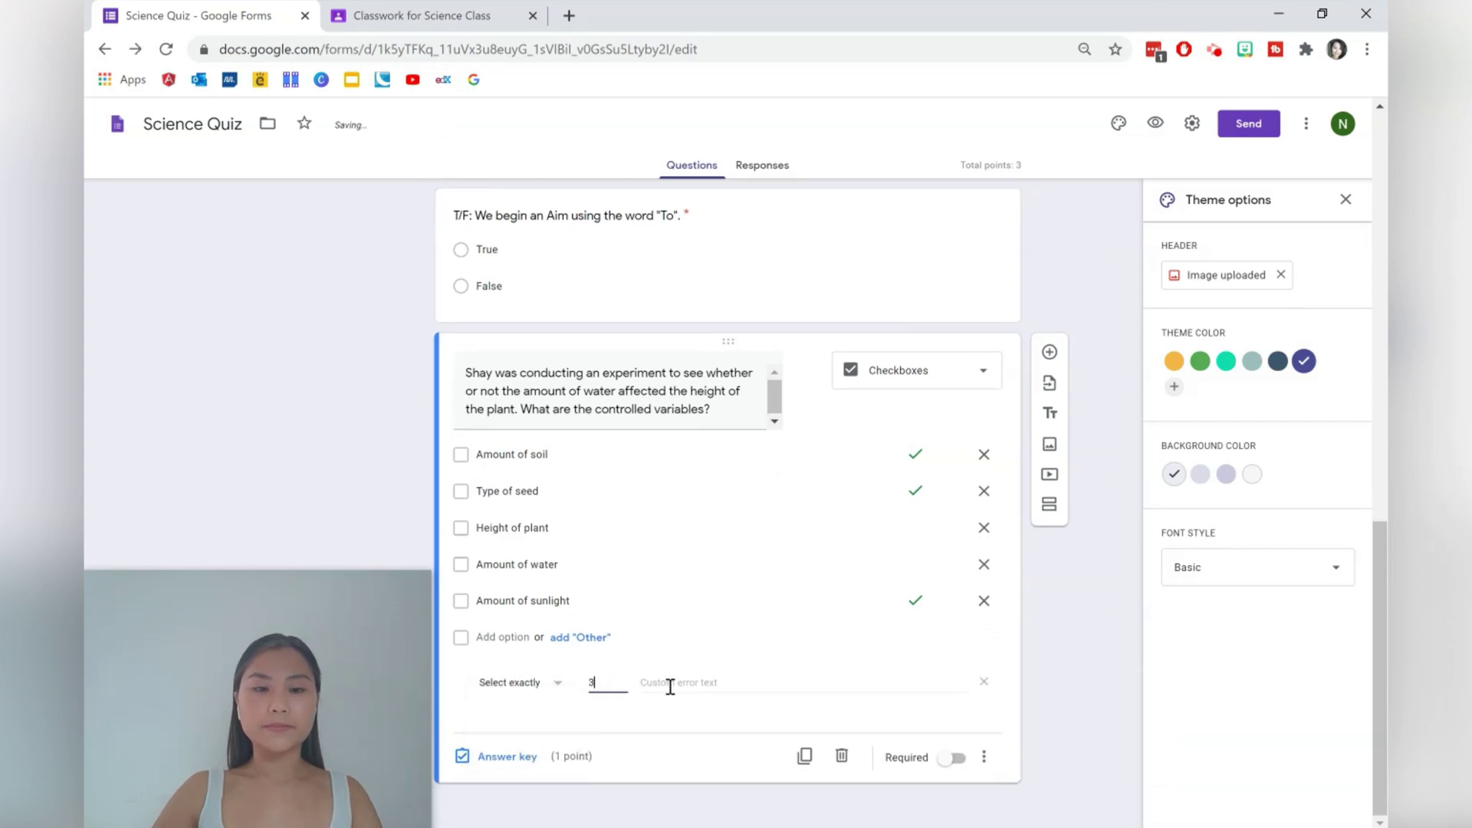
left_click(940, 759)
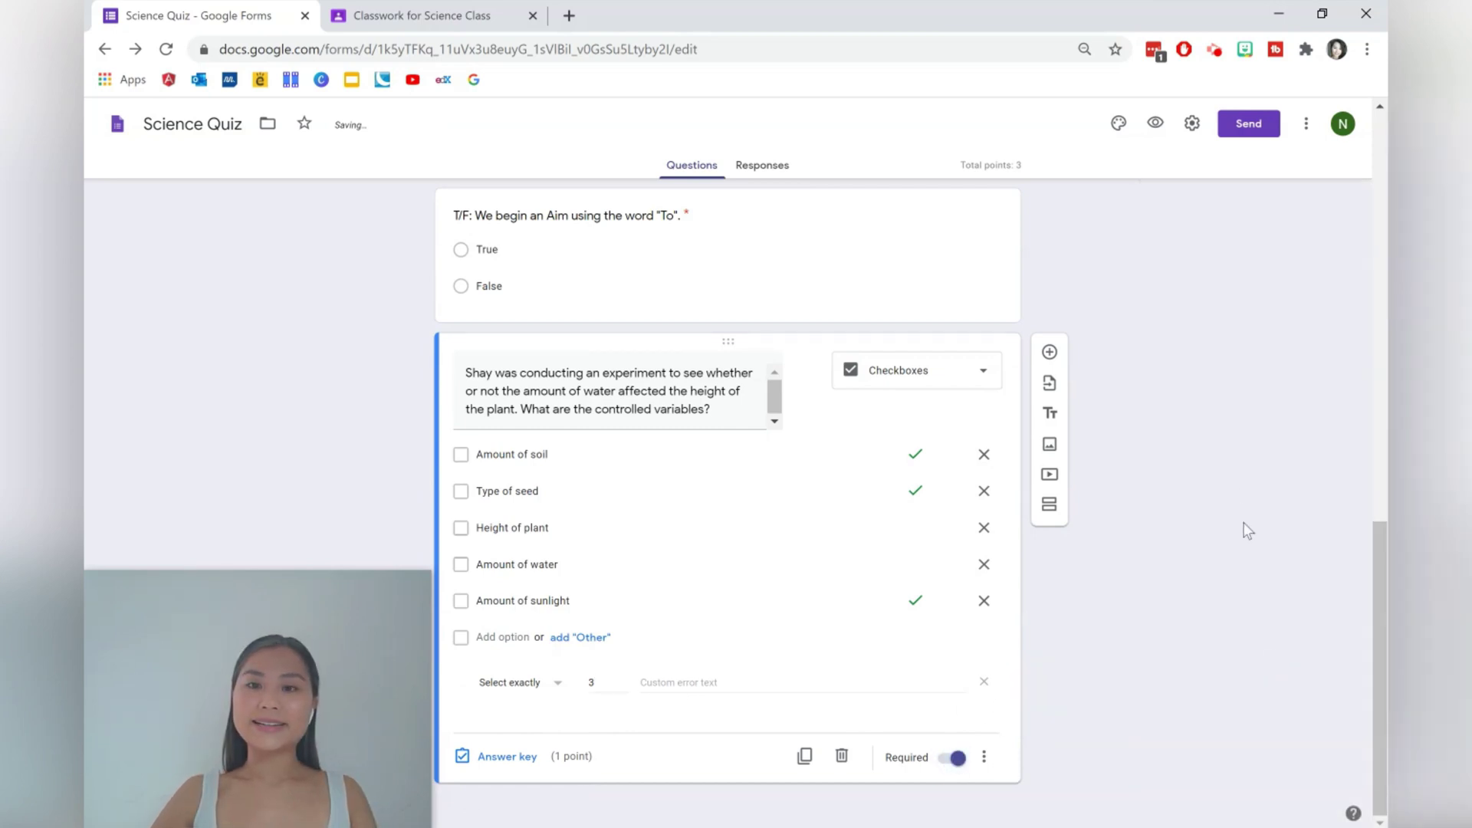
Step: Add a File upload question titled 'Upload a file of your plant experiment.'
left_click(1049, 352)
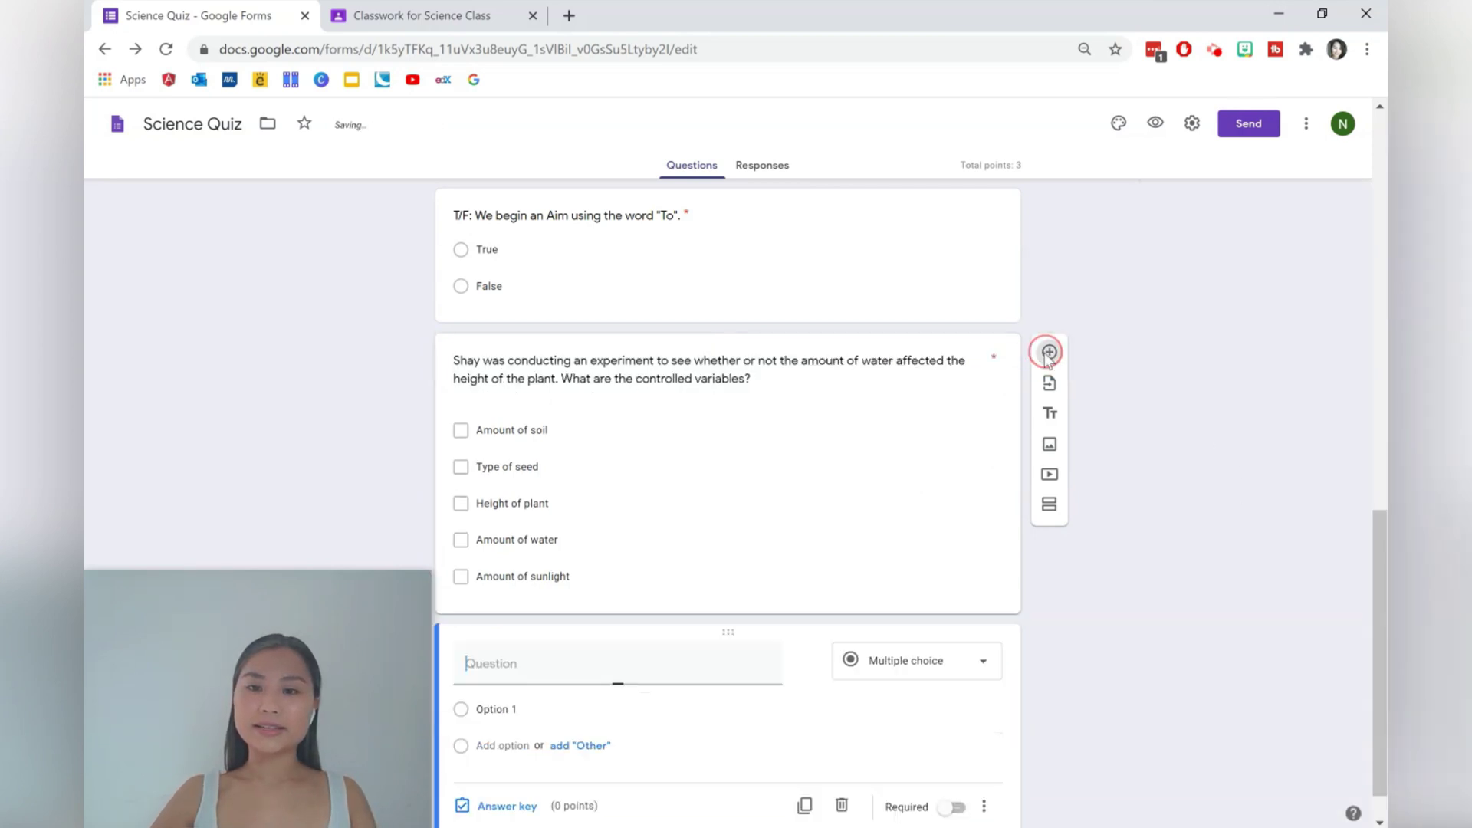
left_click(905, 625)
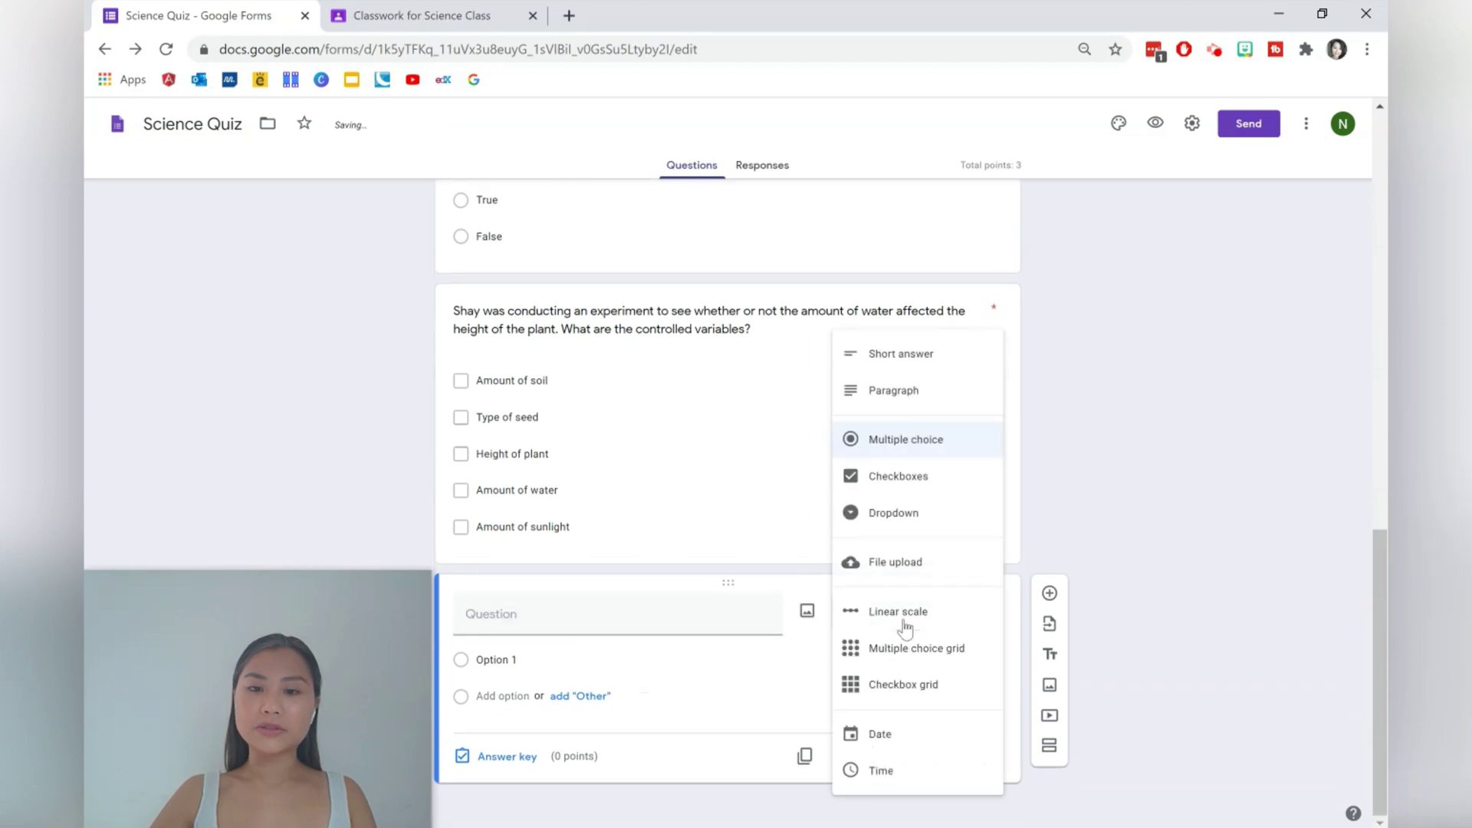
left_click(895, 563)
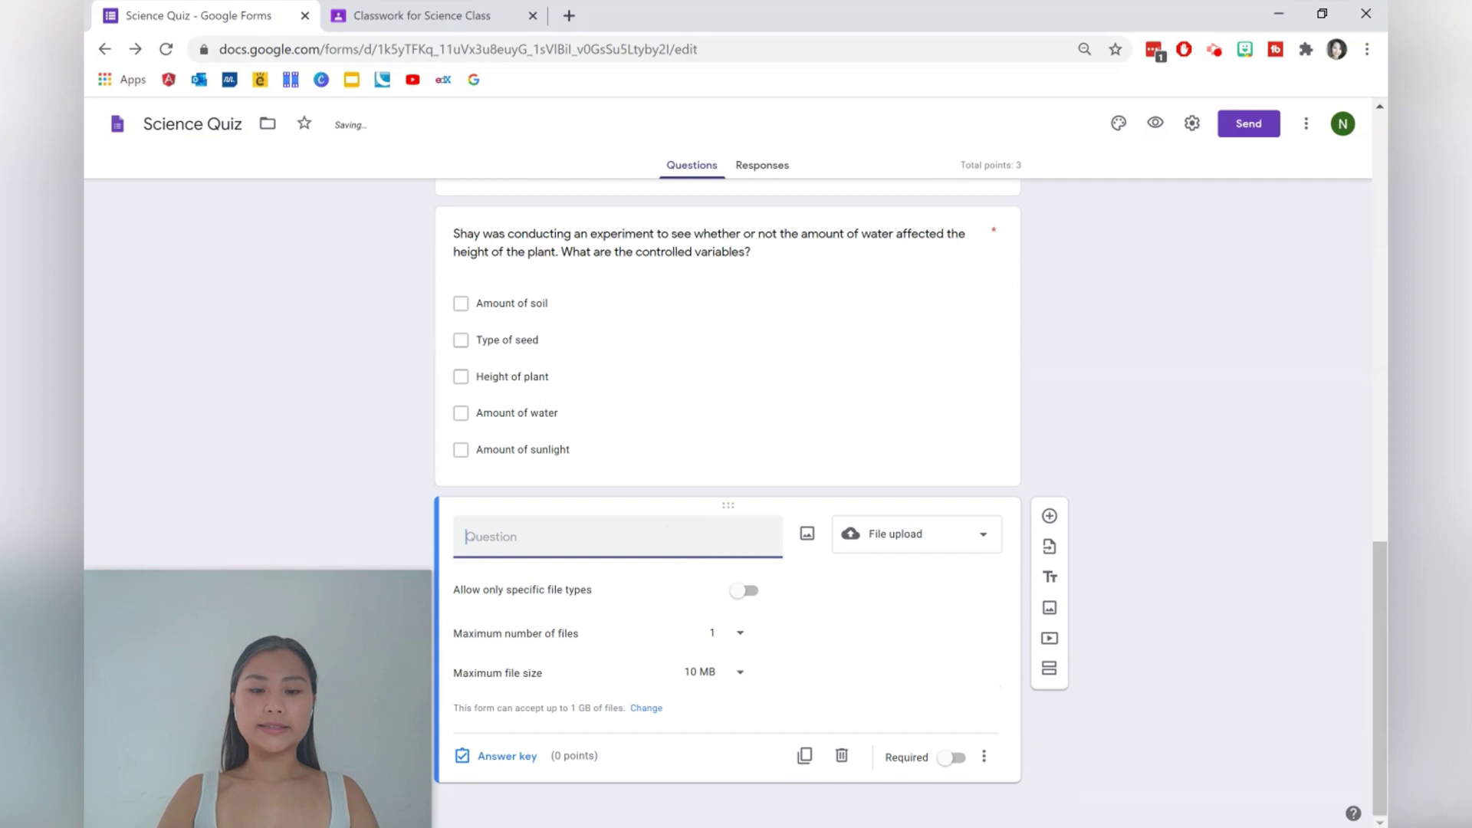
type("Upload ")
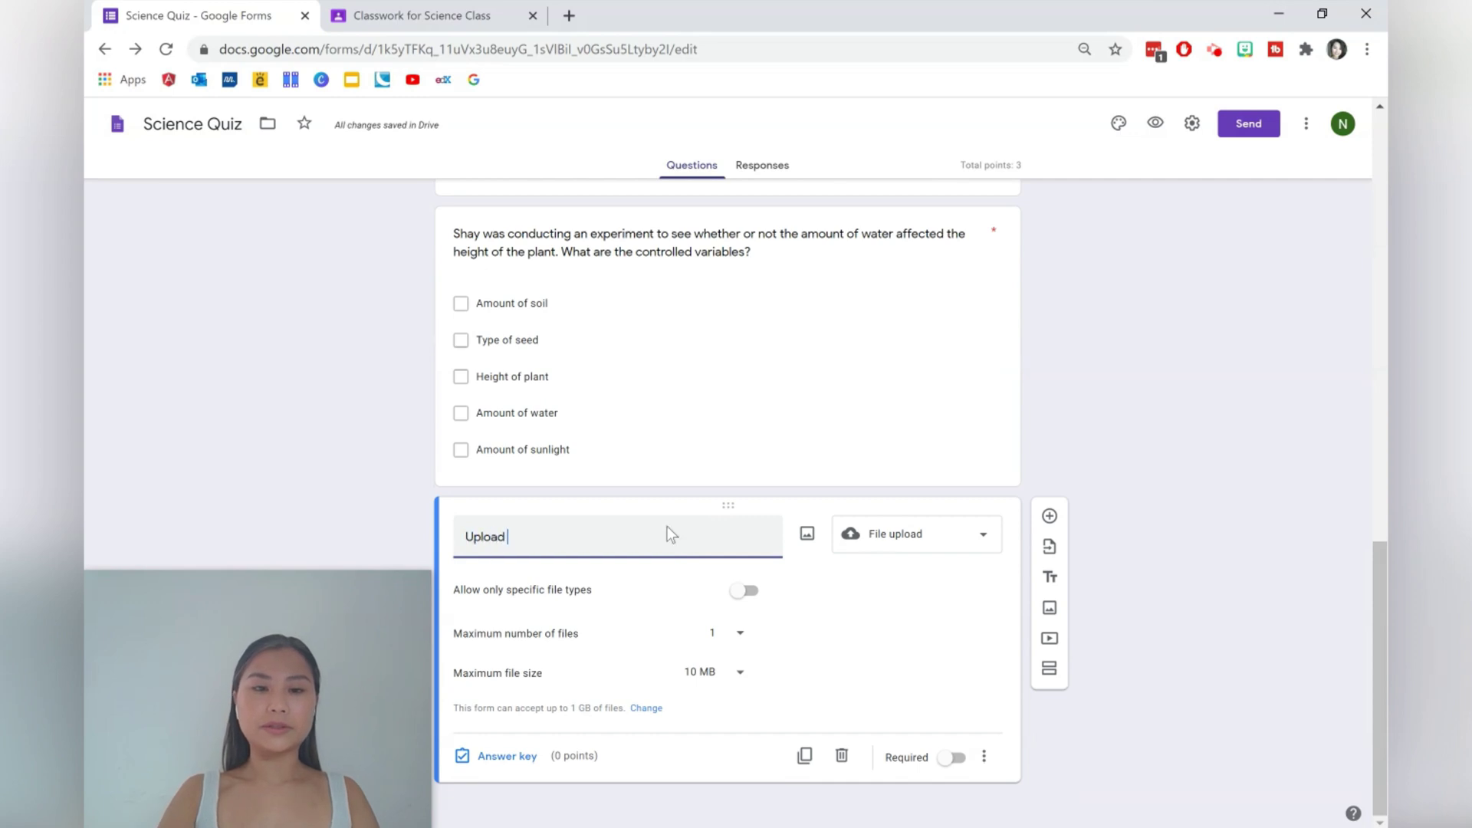
type("a file of ")
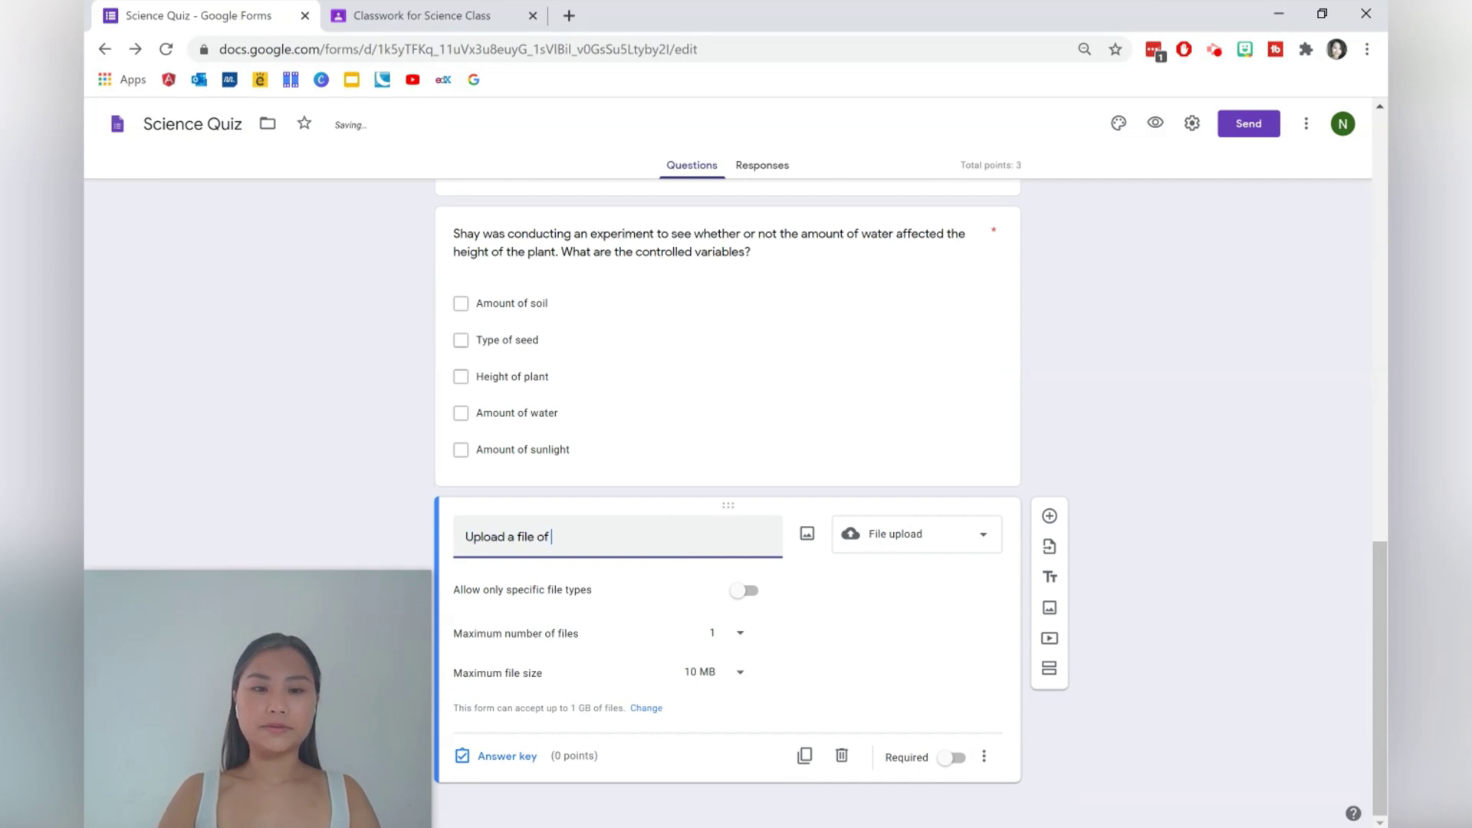
type("your")
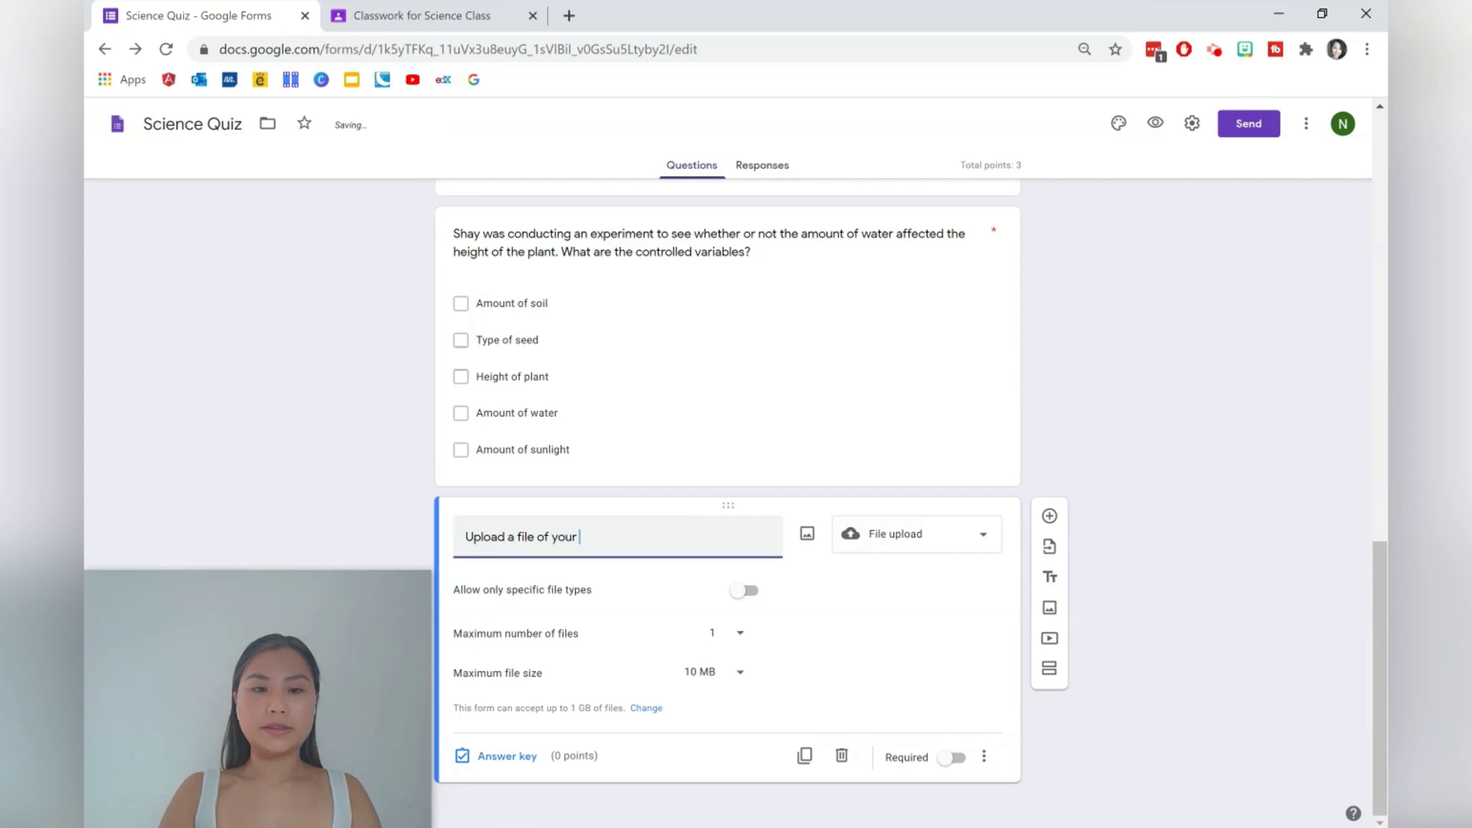
type(" plant ex")
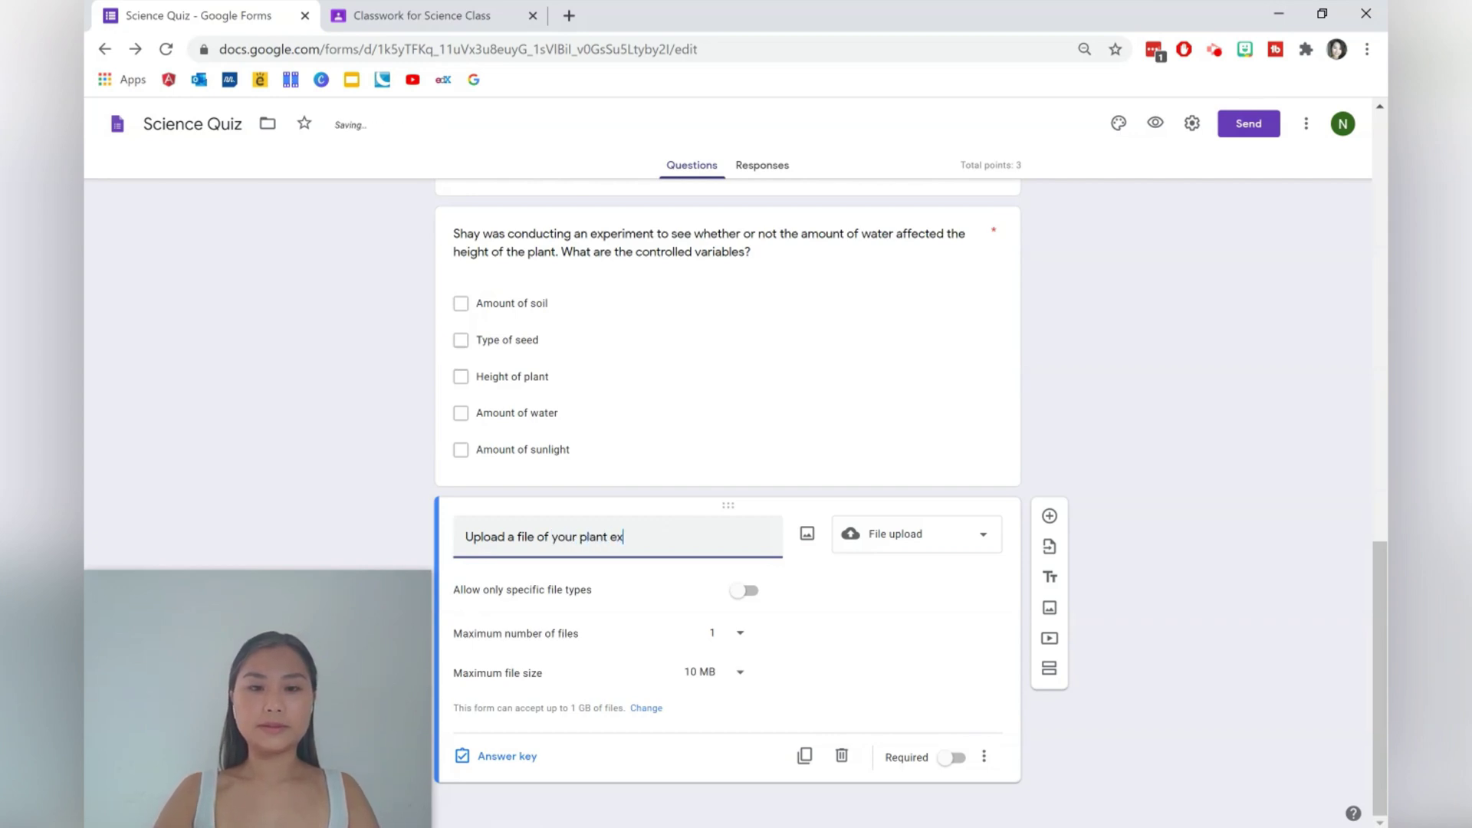
type("periment.")
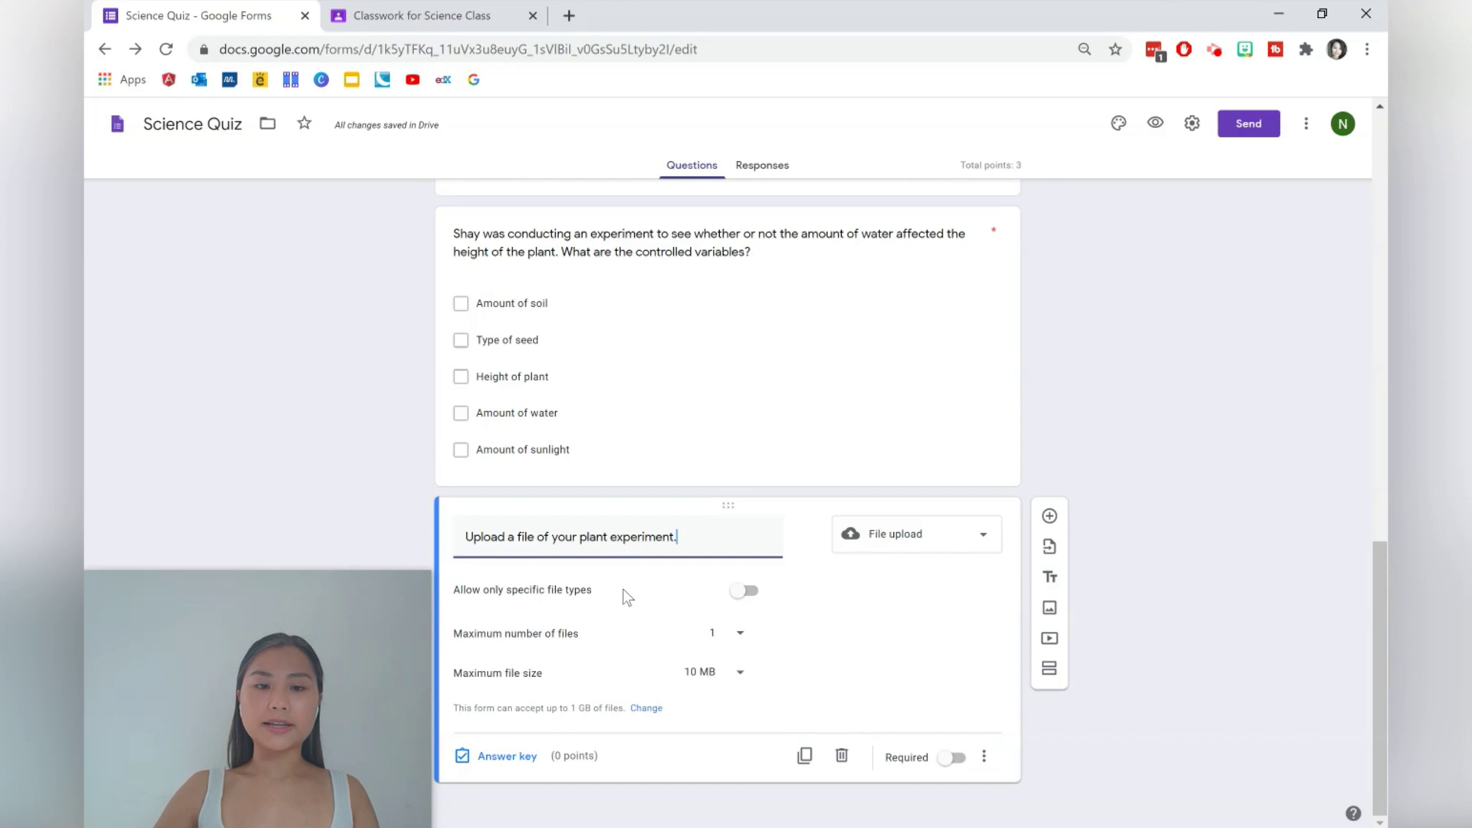
Step: Restrict the upload question to PDF and Image files, keeping the 10 MB maximum size
left_click(743, 591)
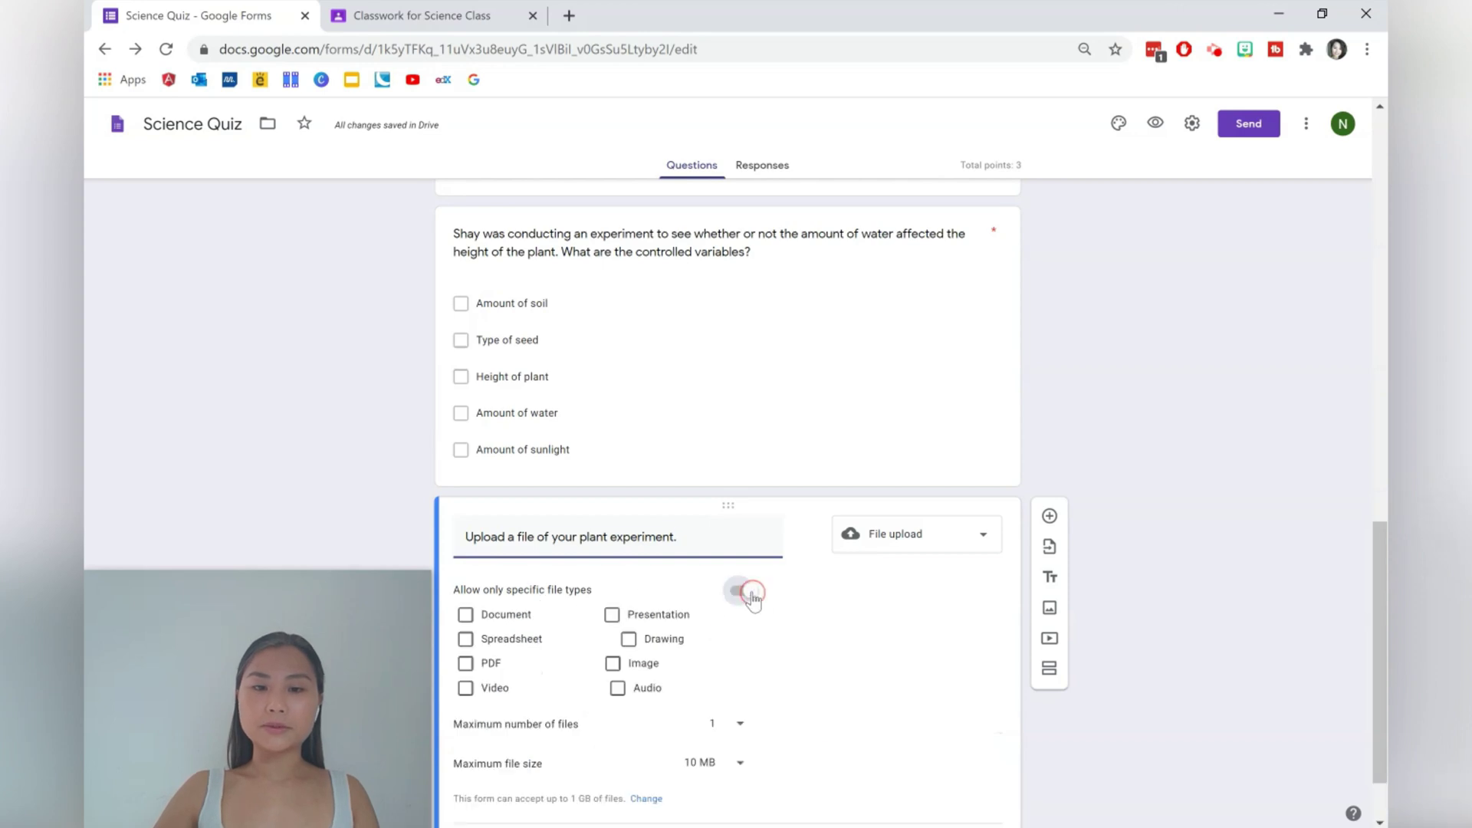
left_click(653, 664)
left_click(491, 664)
scroll(790, 694, "down", 1)
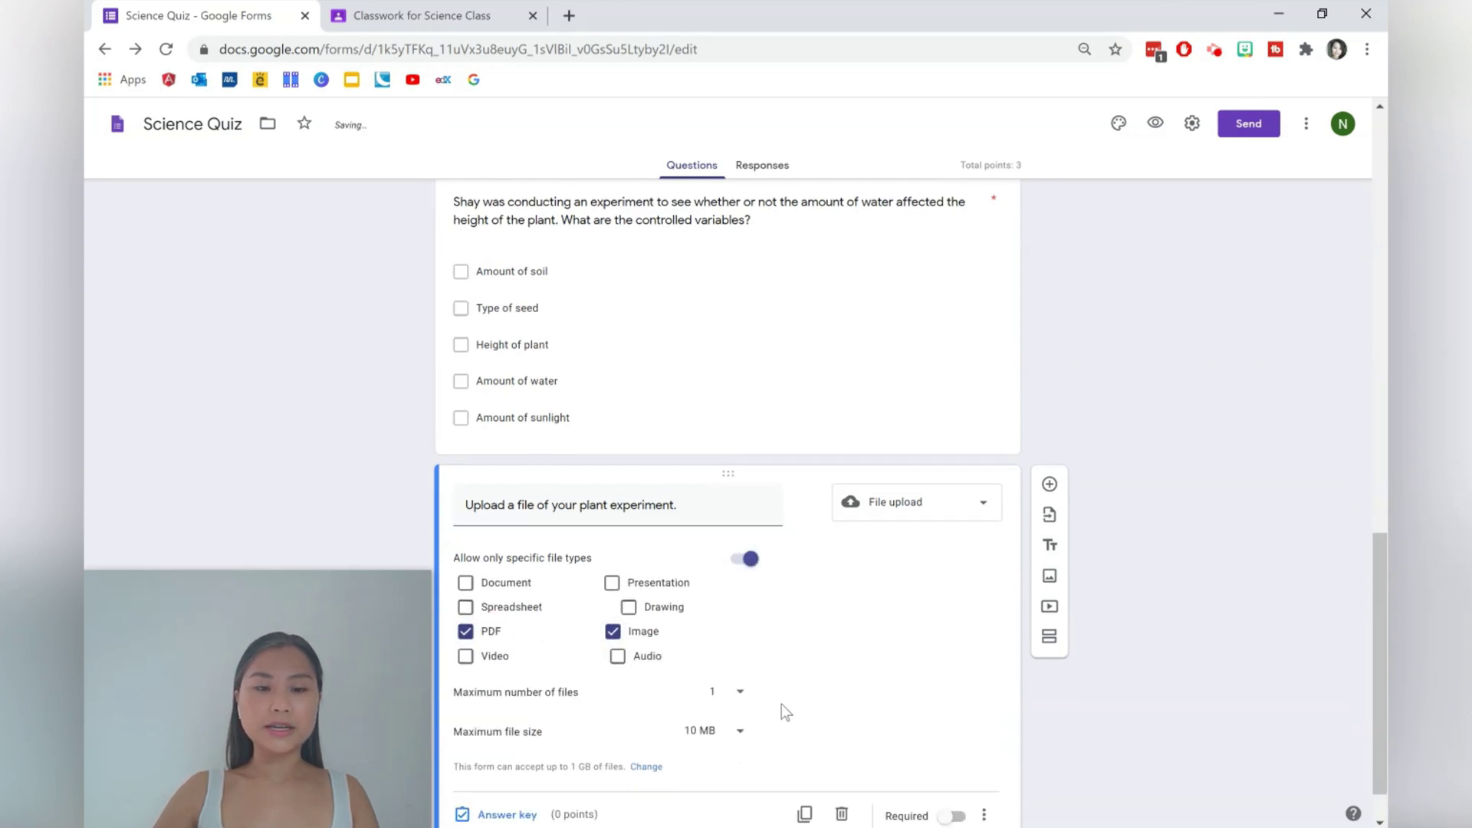
scroll(781, 703, "down", 1)
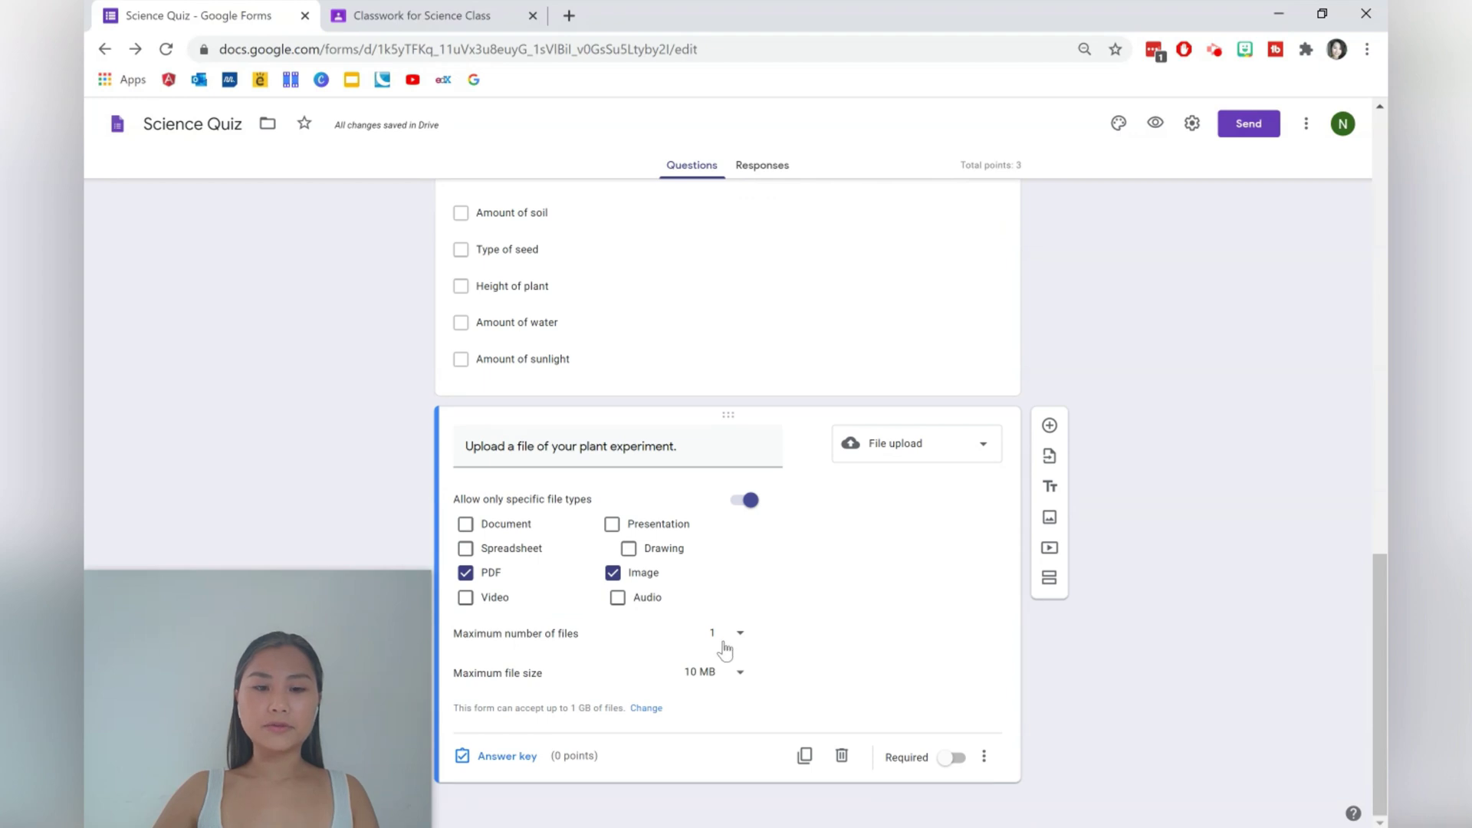
left_click(720, 674)
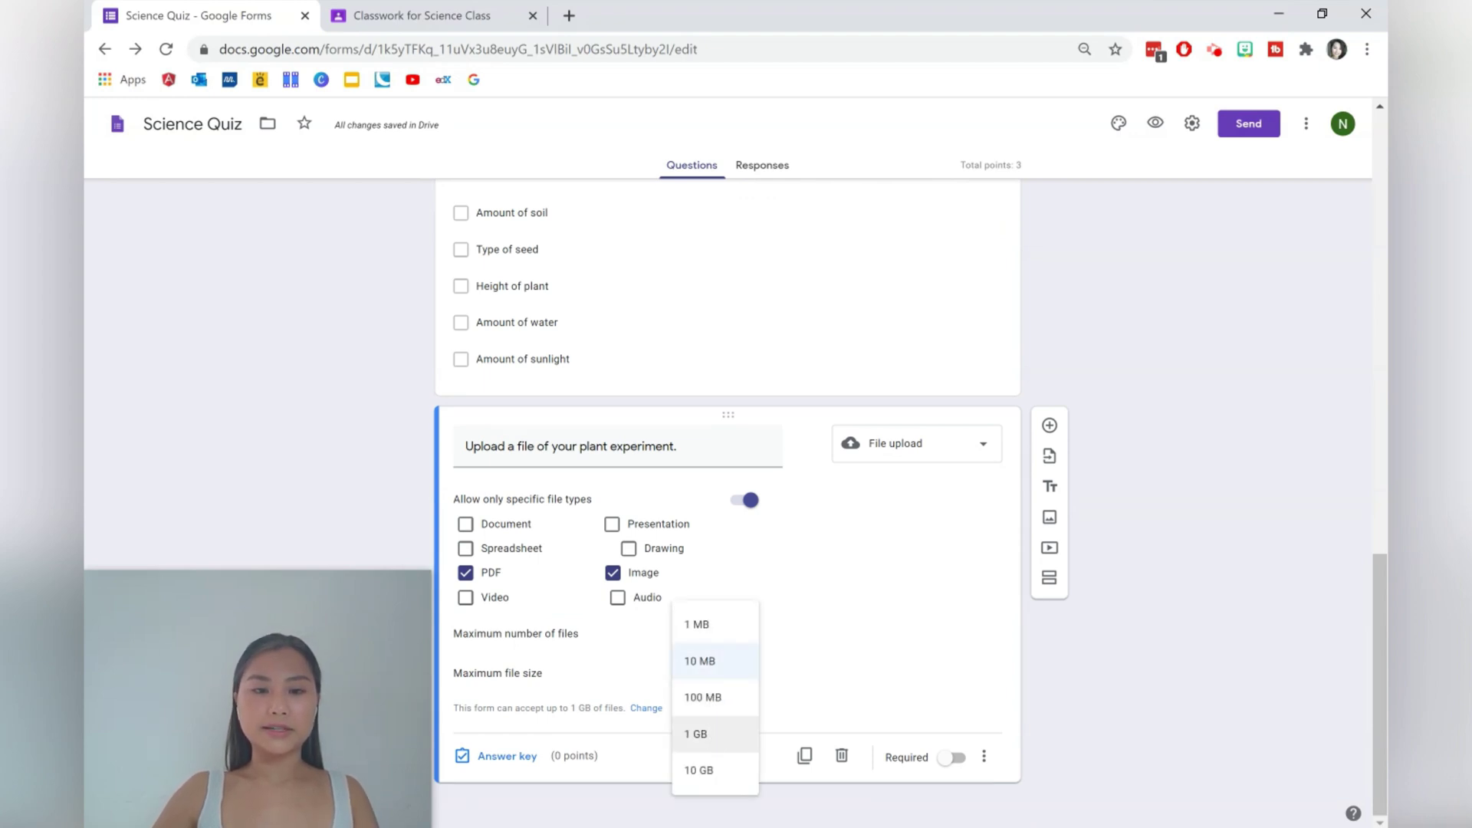
left_click(830, 678)
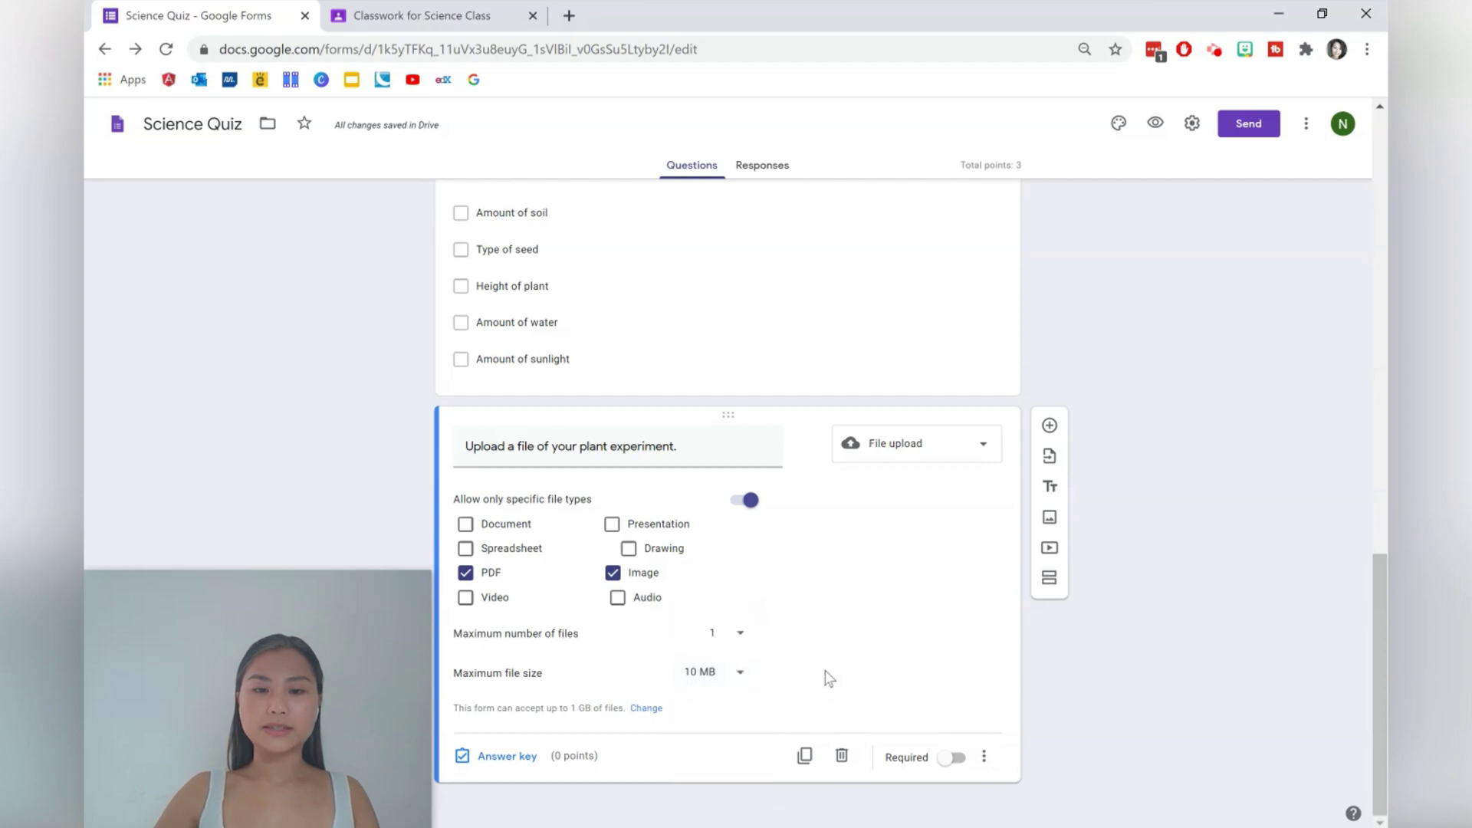
Step: Make the upload question required and worth 1 point, then preview the quiz
left_click(955, 759)
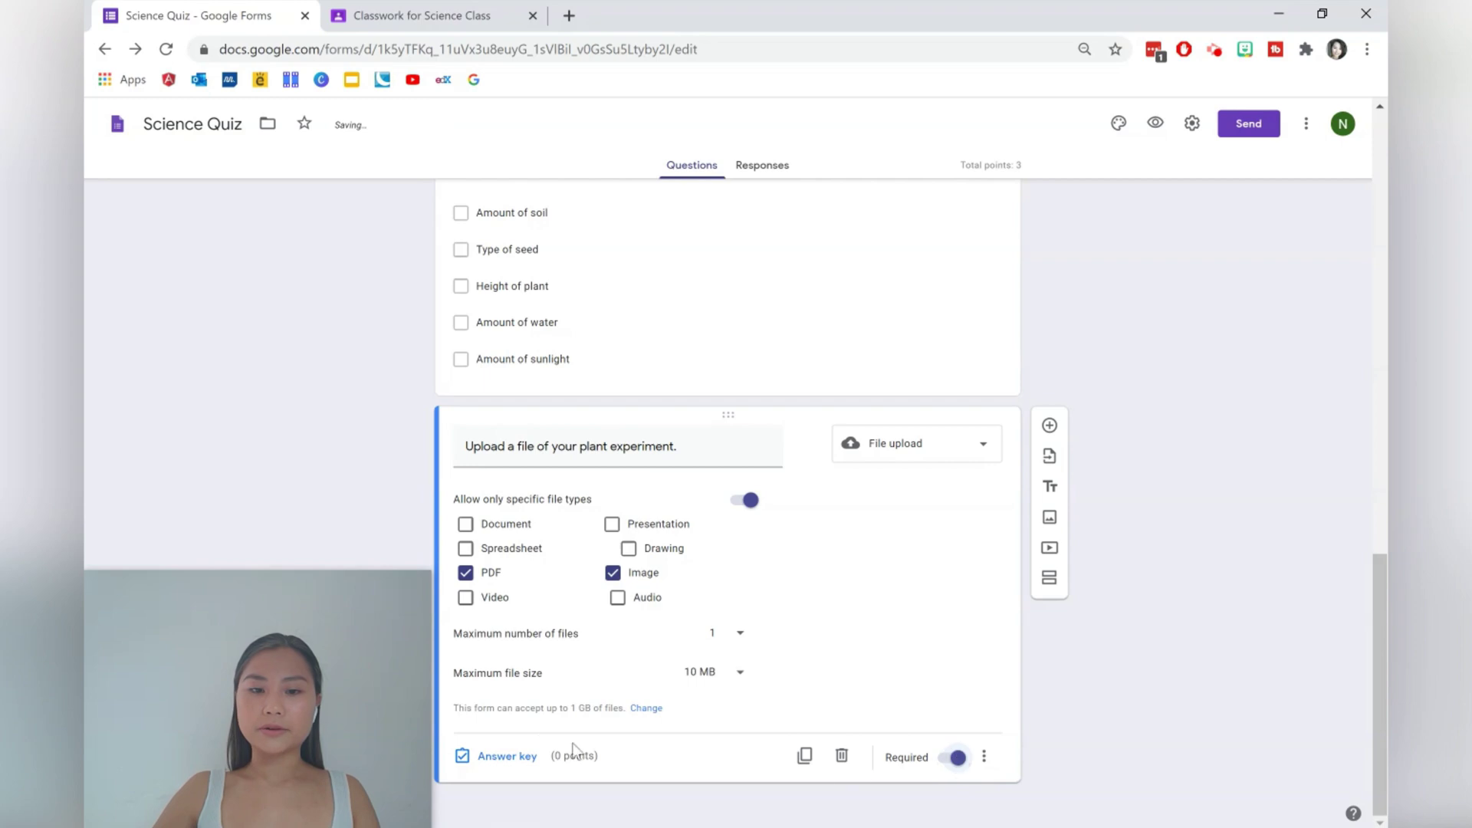
left_click(502, 757)
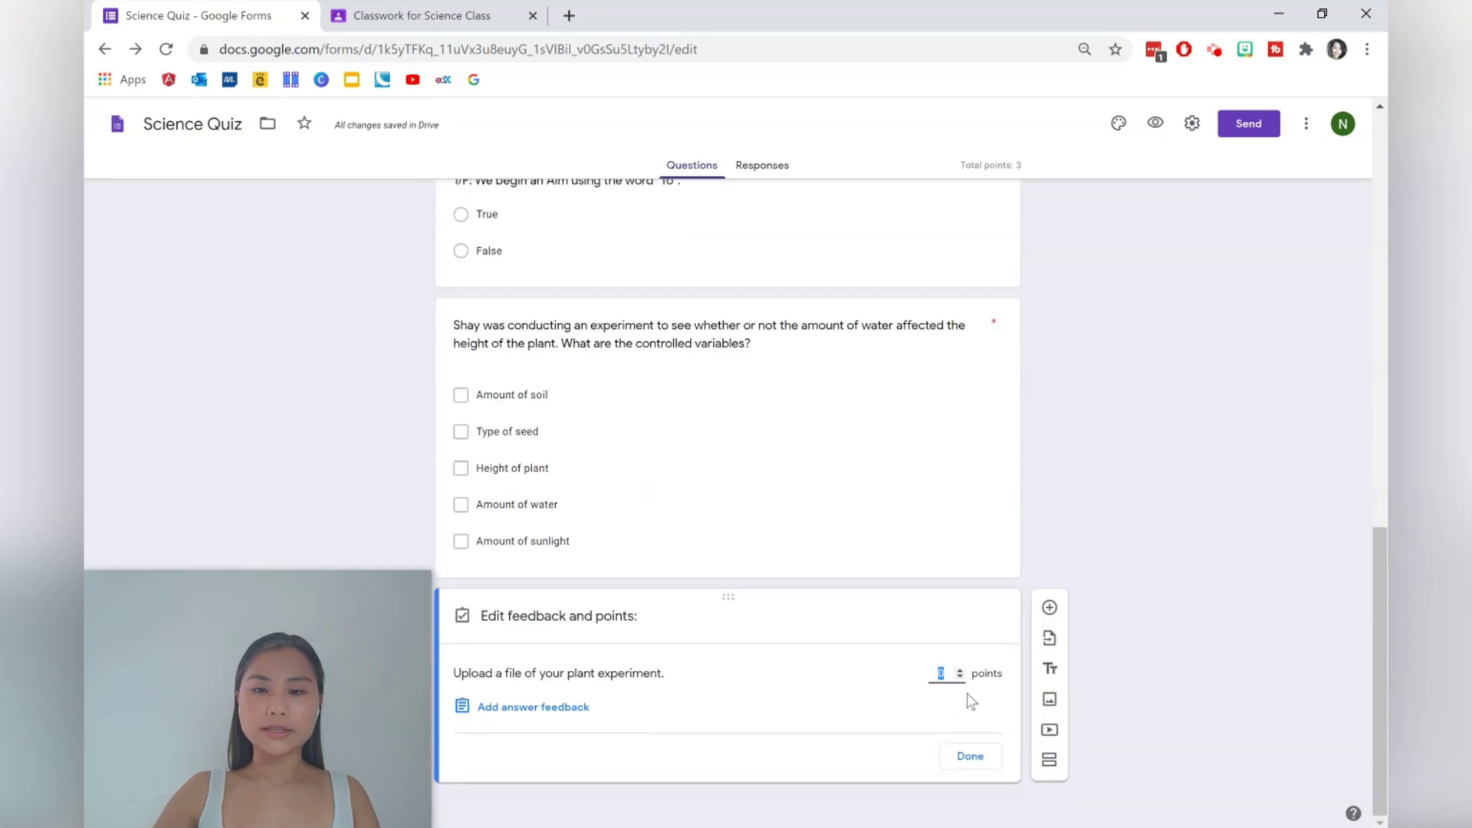
left_click(956, 670)
left_click(985, 754)
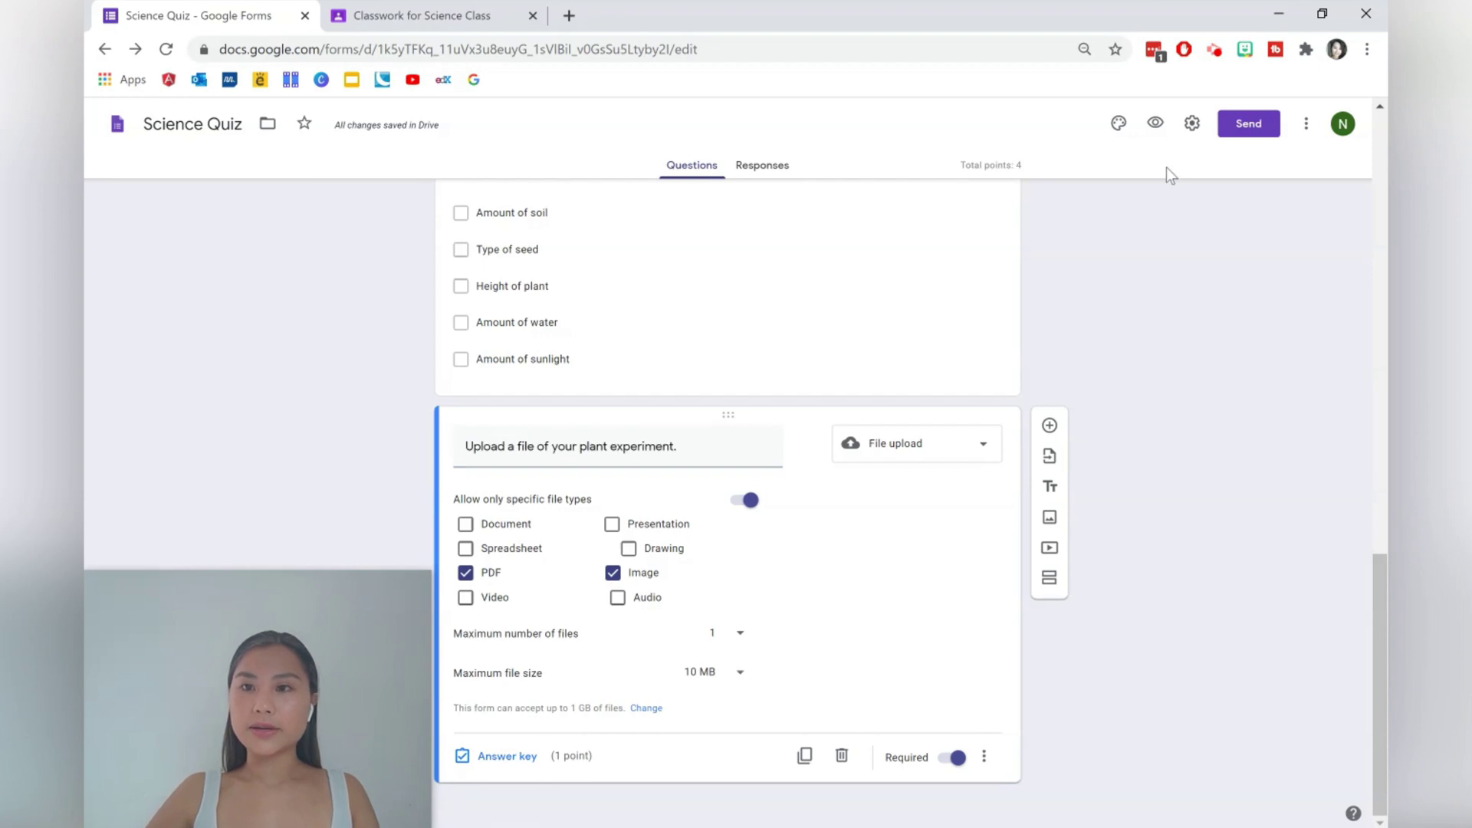
left_click(1156, 124)
right_click(1160, 134)
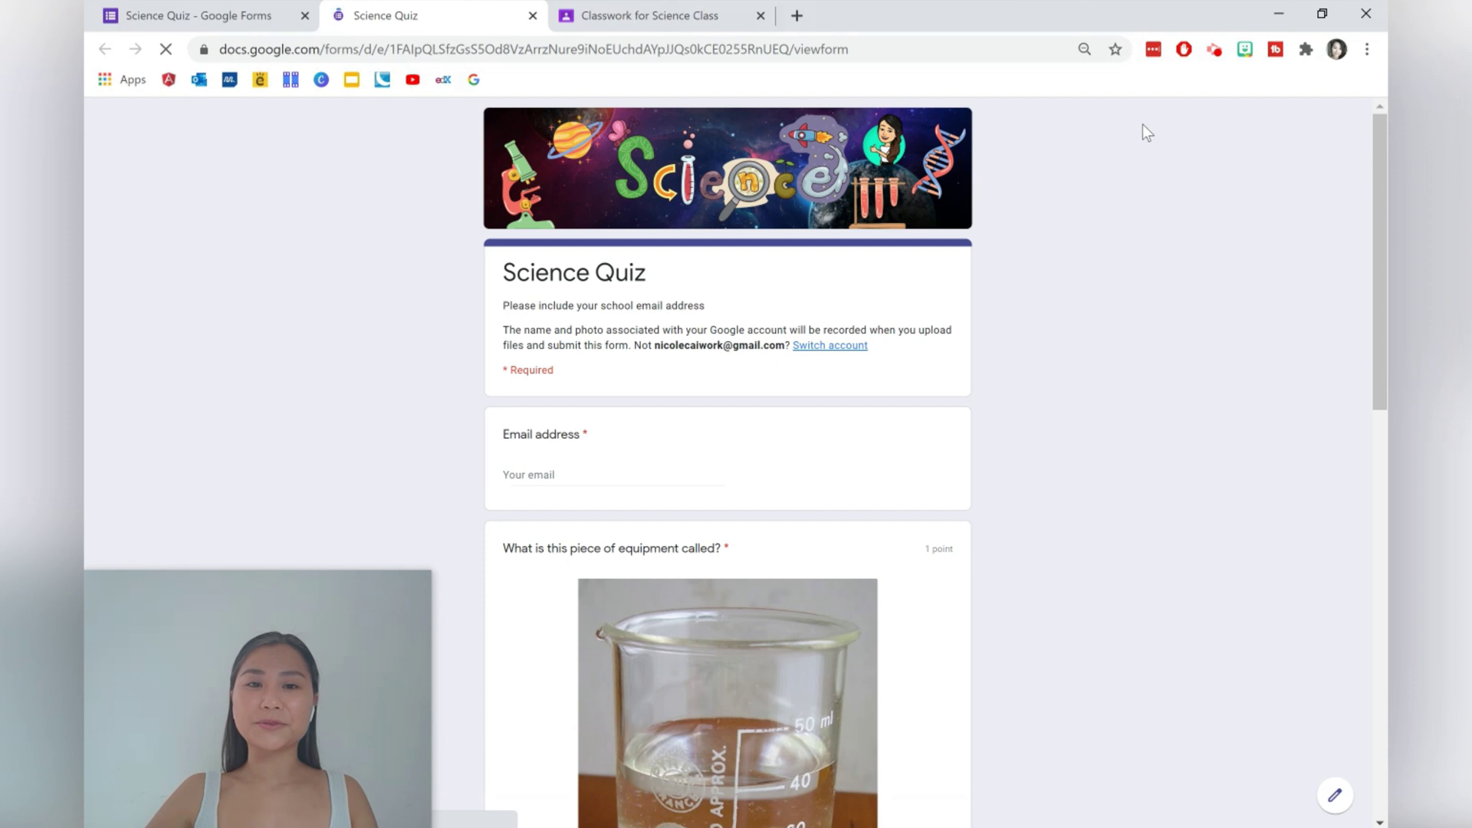
Step: In the preview, tick Type of seed, Height of plant, Amount of water, then a fourth option
scroll(1097, 268, "down", 5)
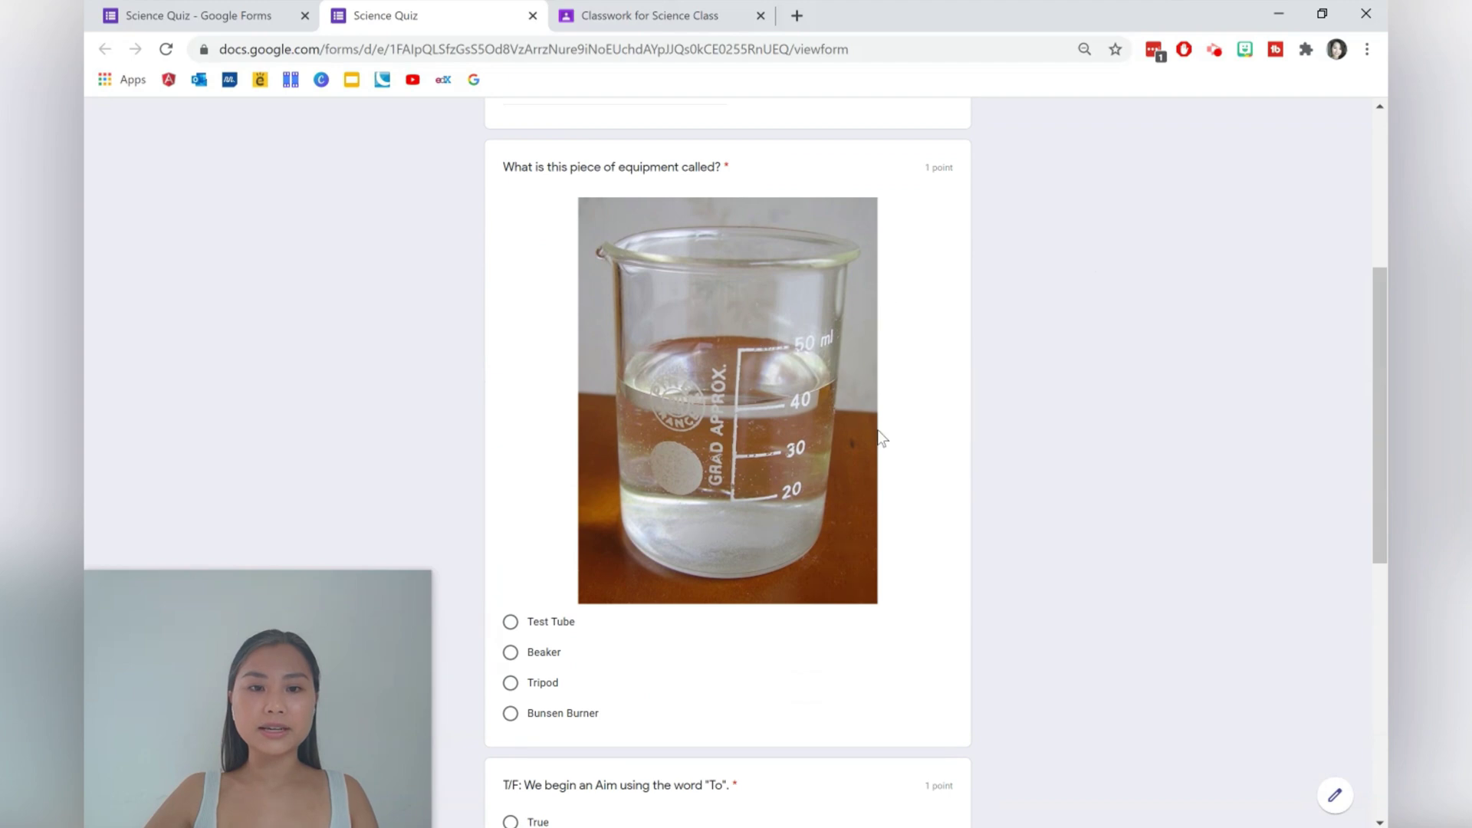
scroll(771, 563, "down", 1)
scroll(565, 615, "down", 2)
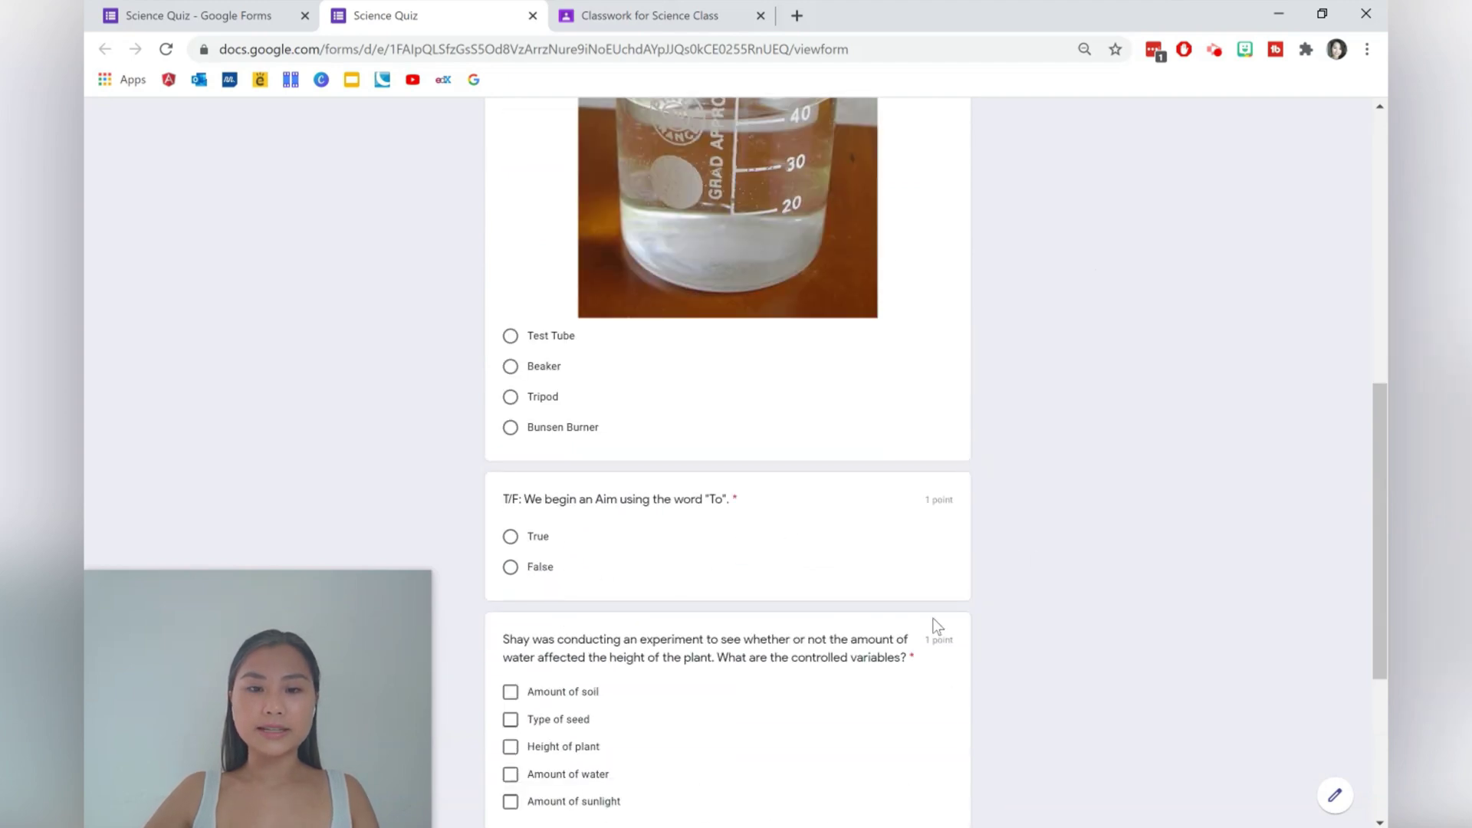
scroll(936, 627, "down", 2)
scroll(654, 532, "down", 1)
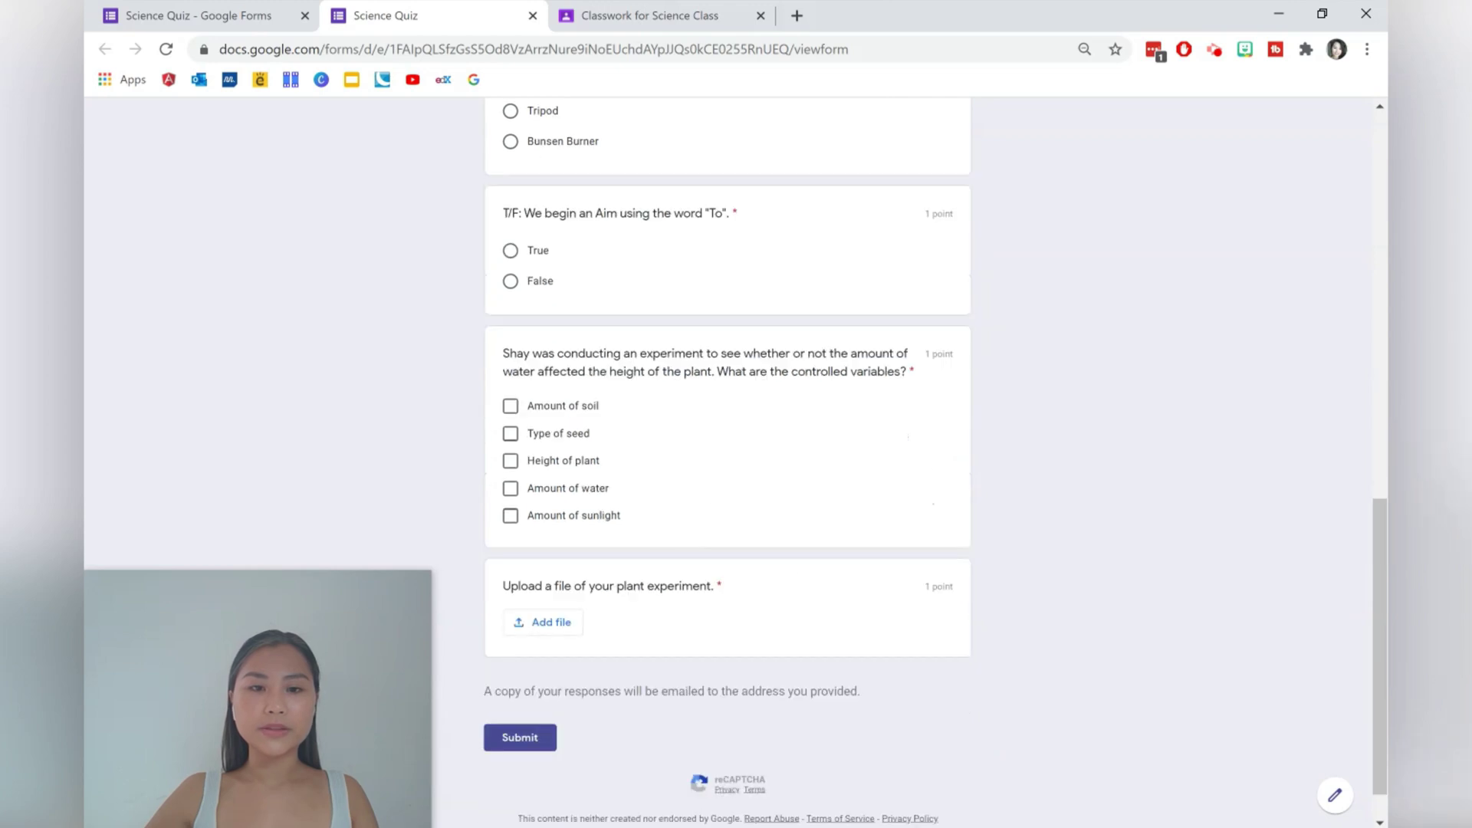
left_click(553, 433)
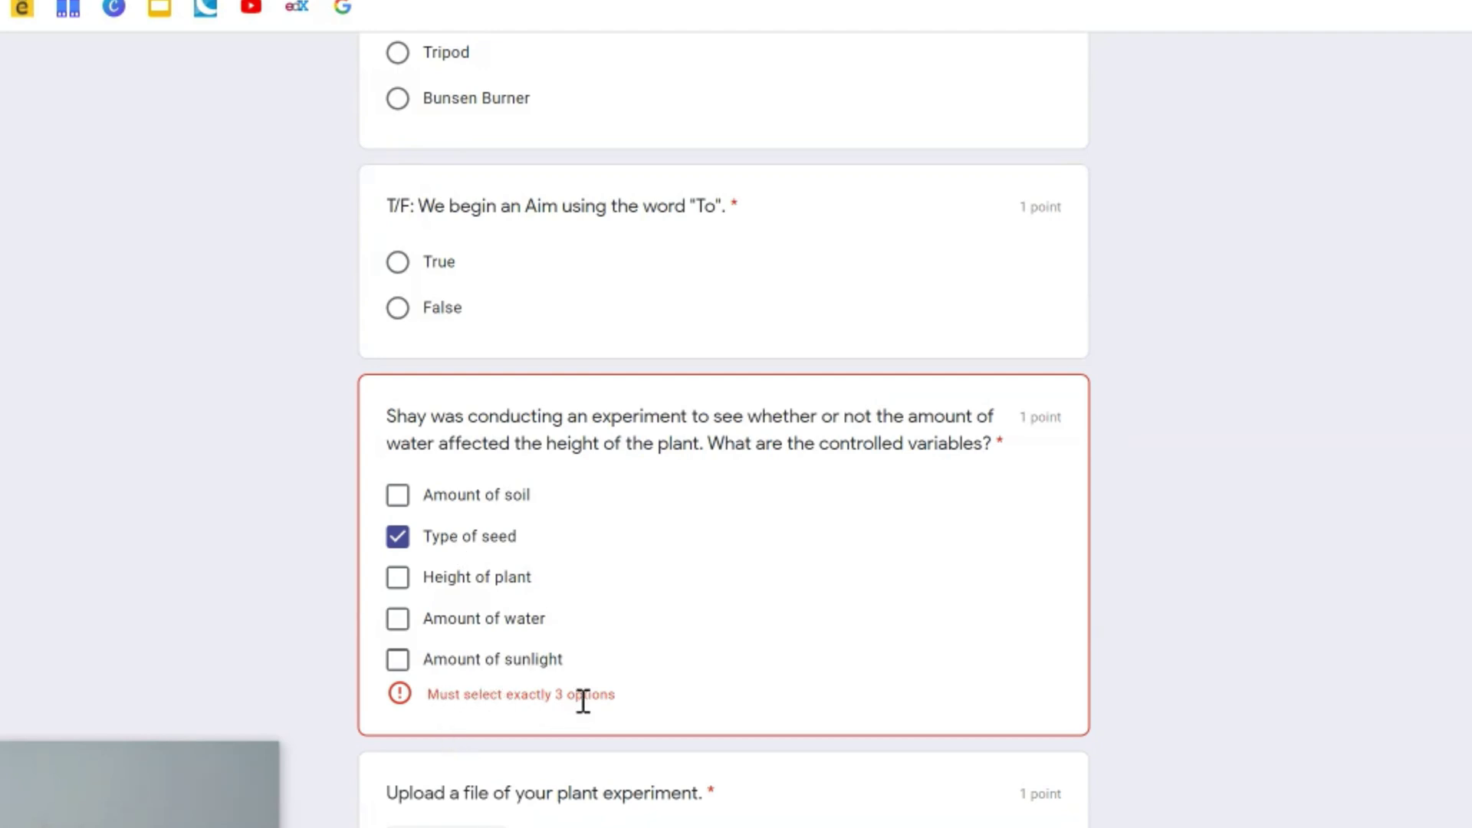
left_click(507, 580)
left_click(498, 626)
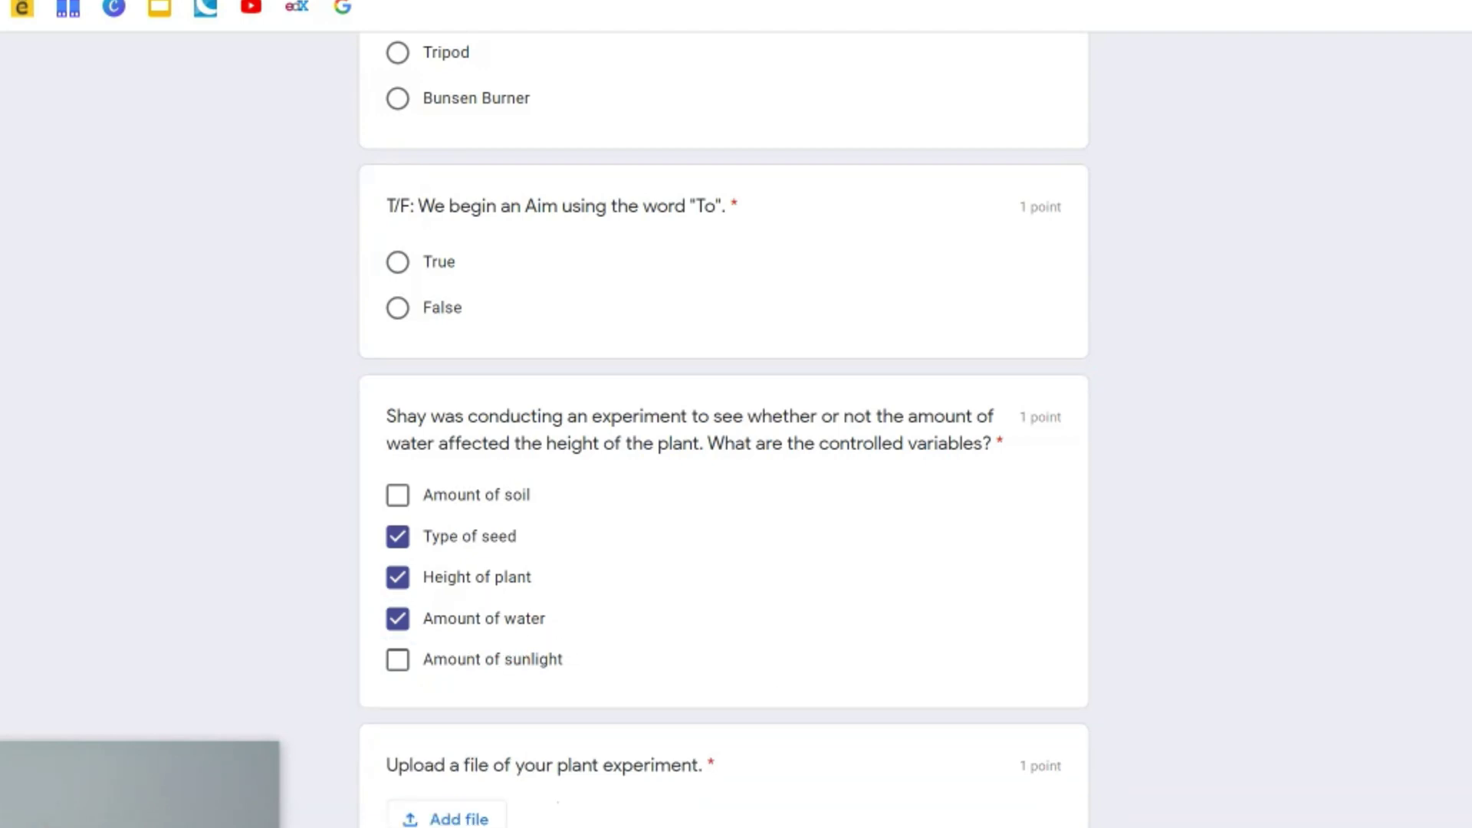
left_click(565, 667)
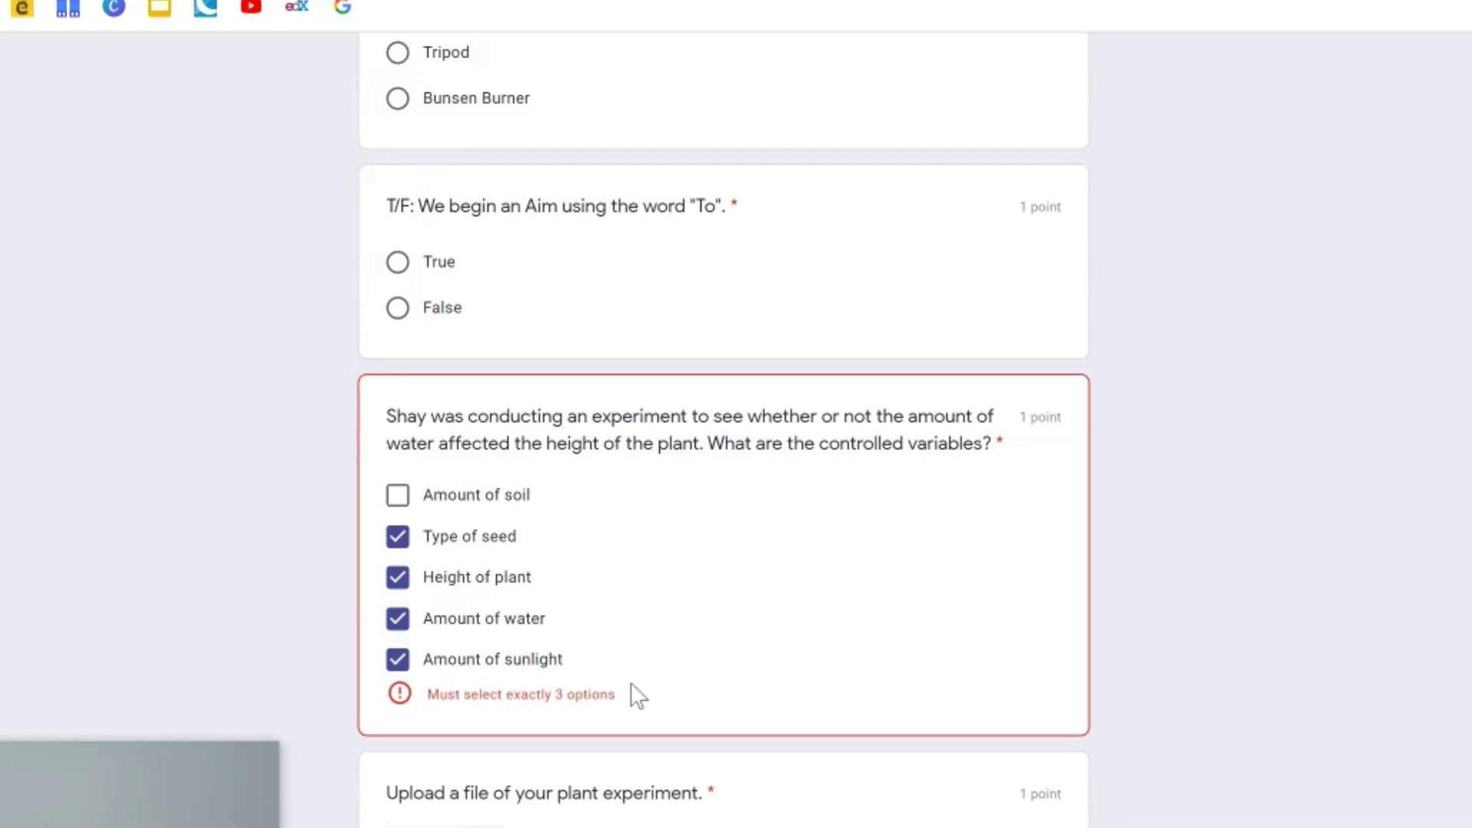
Step: Untick all four choices and return to the Science Quiz editor
left_click(536, 661)
left_click(507, 618)
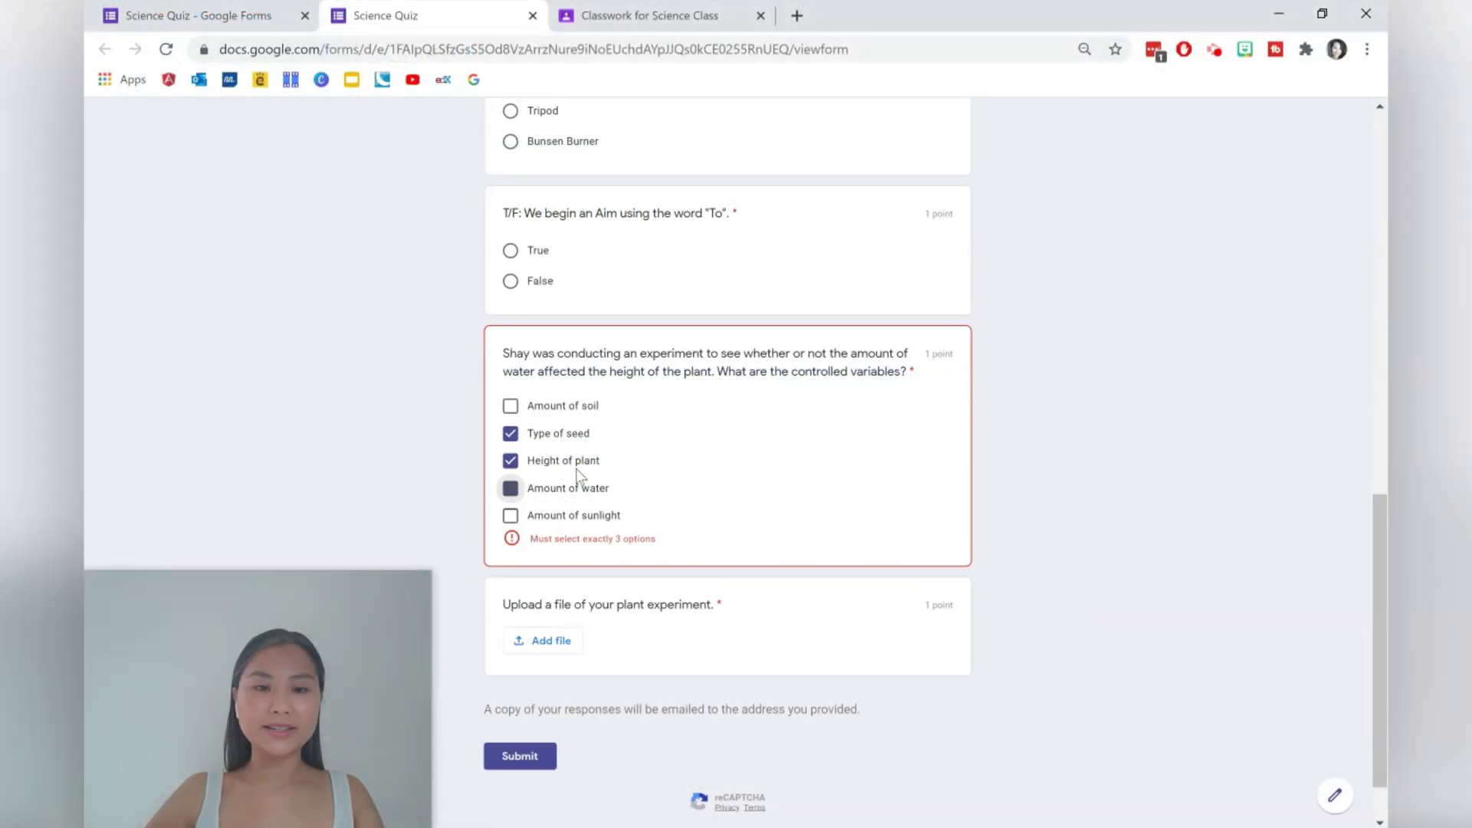
left_click(510, 460)
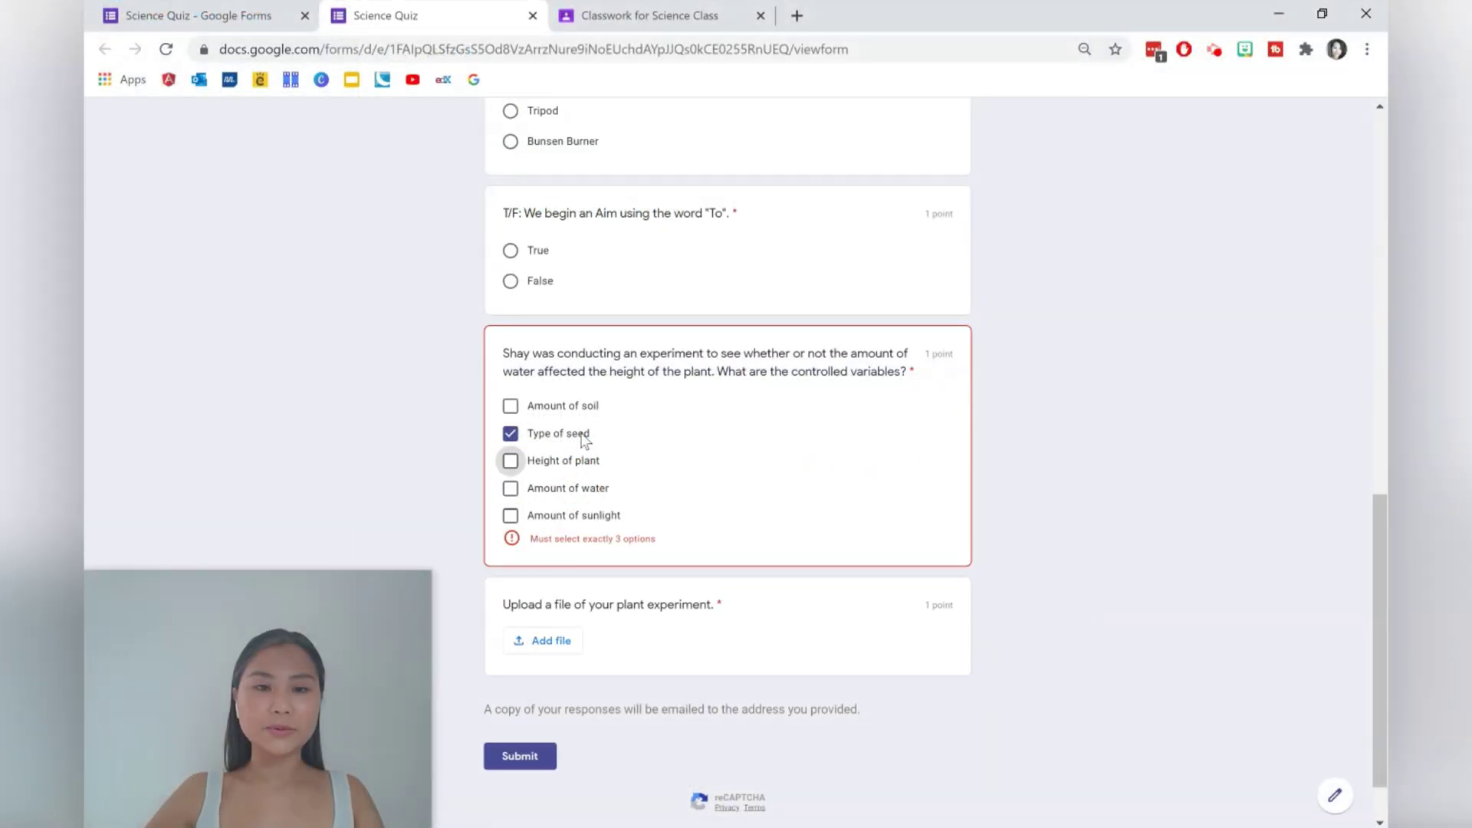
left_click(510, 434)
left_click(292, 10)
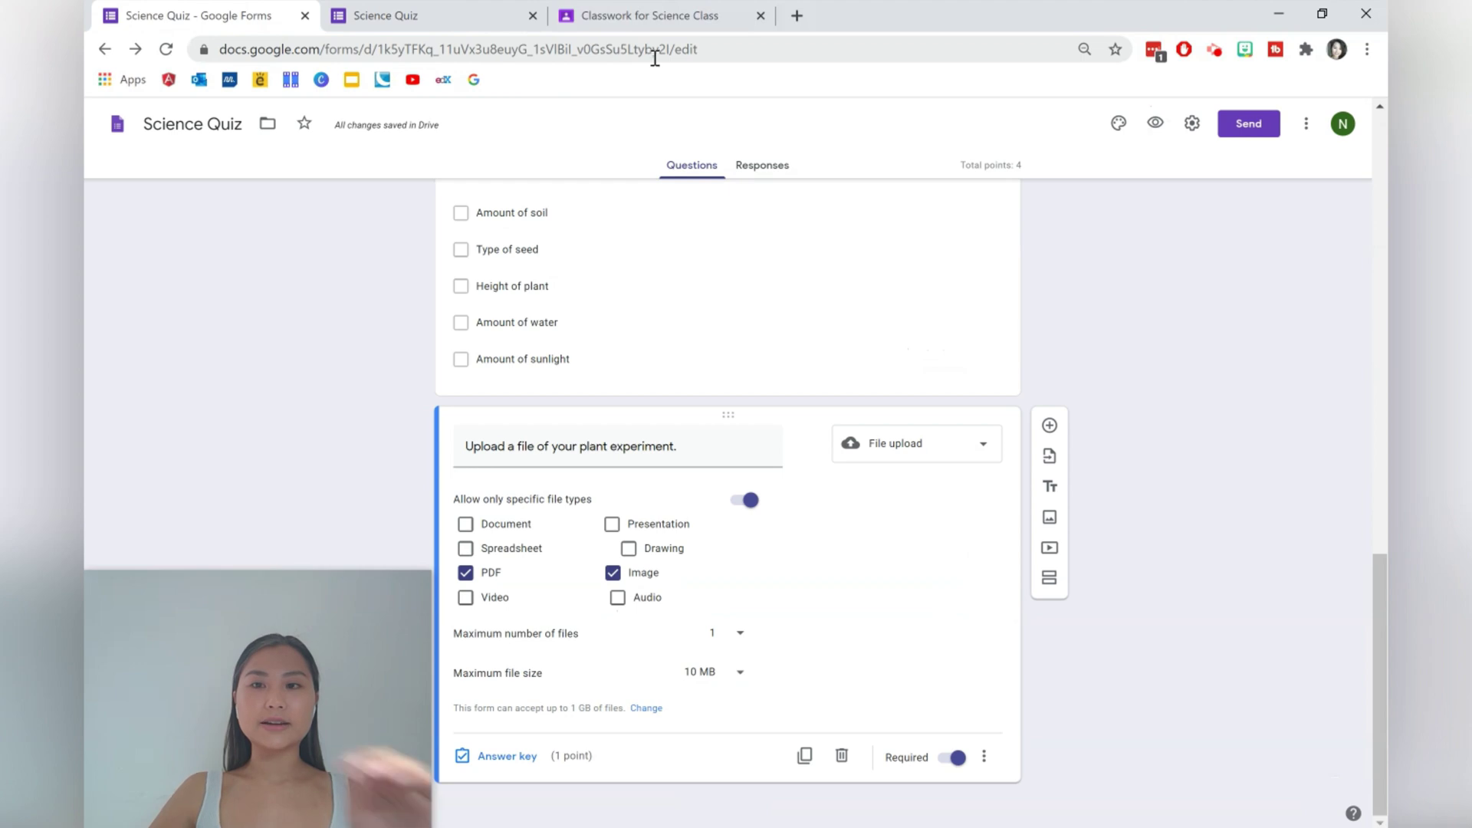
Step: Copy the form's shortened share link and close the send window
left_click(1250, 124)
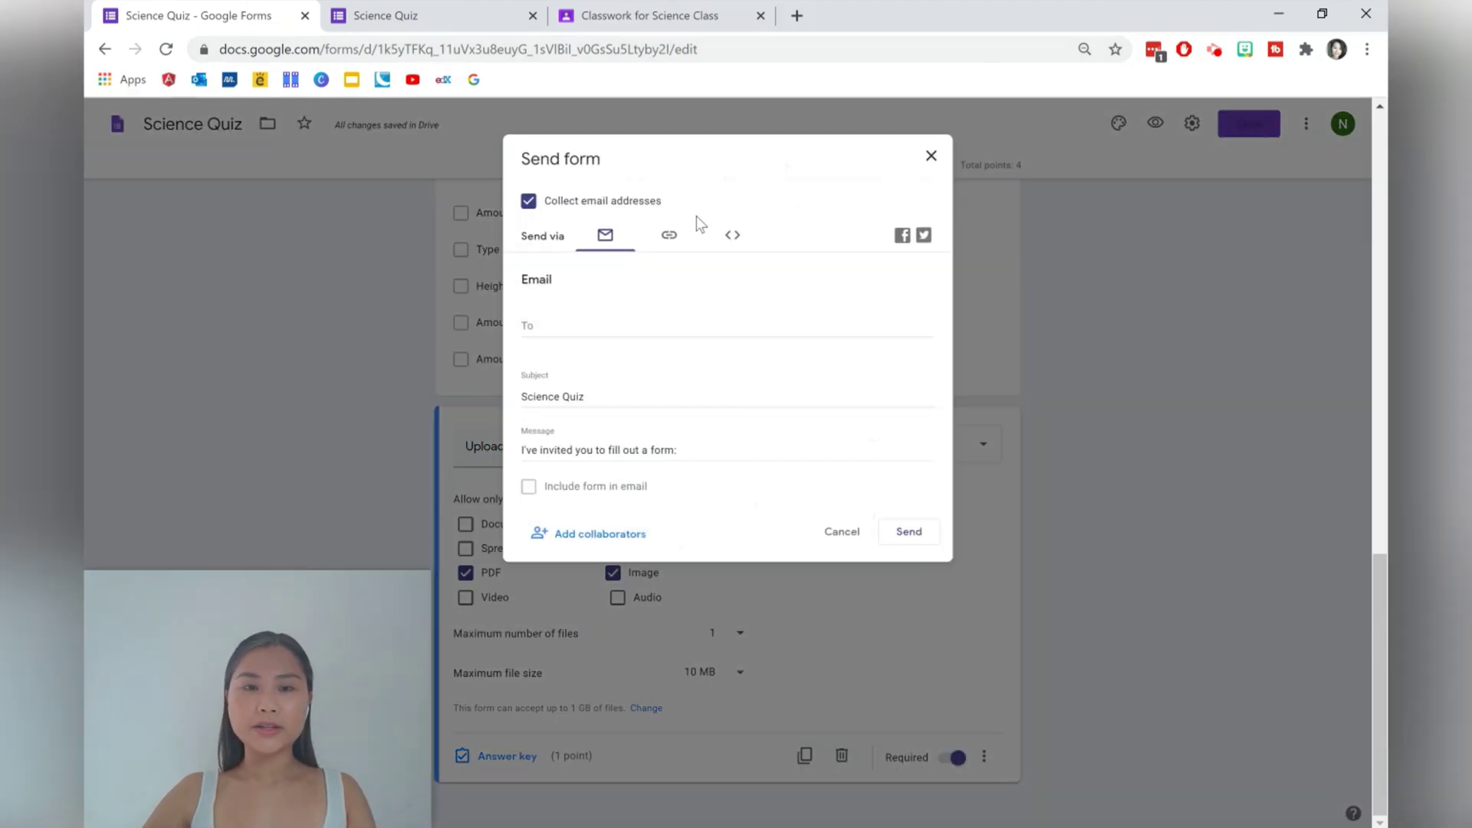
left_click(669, 237)
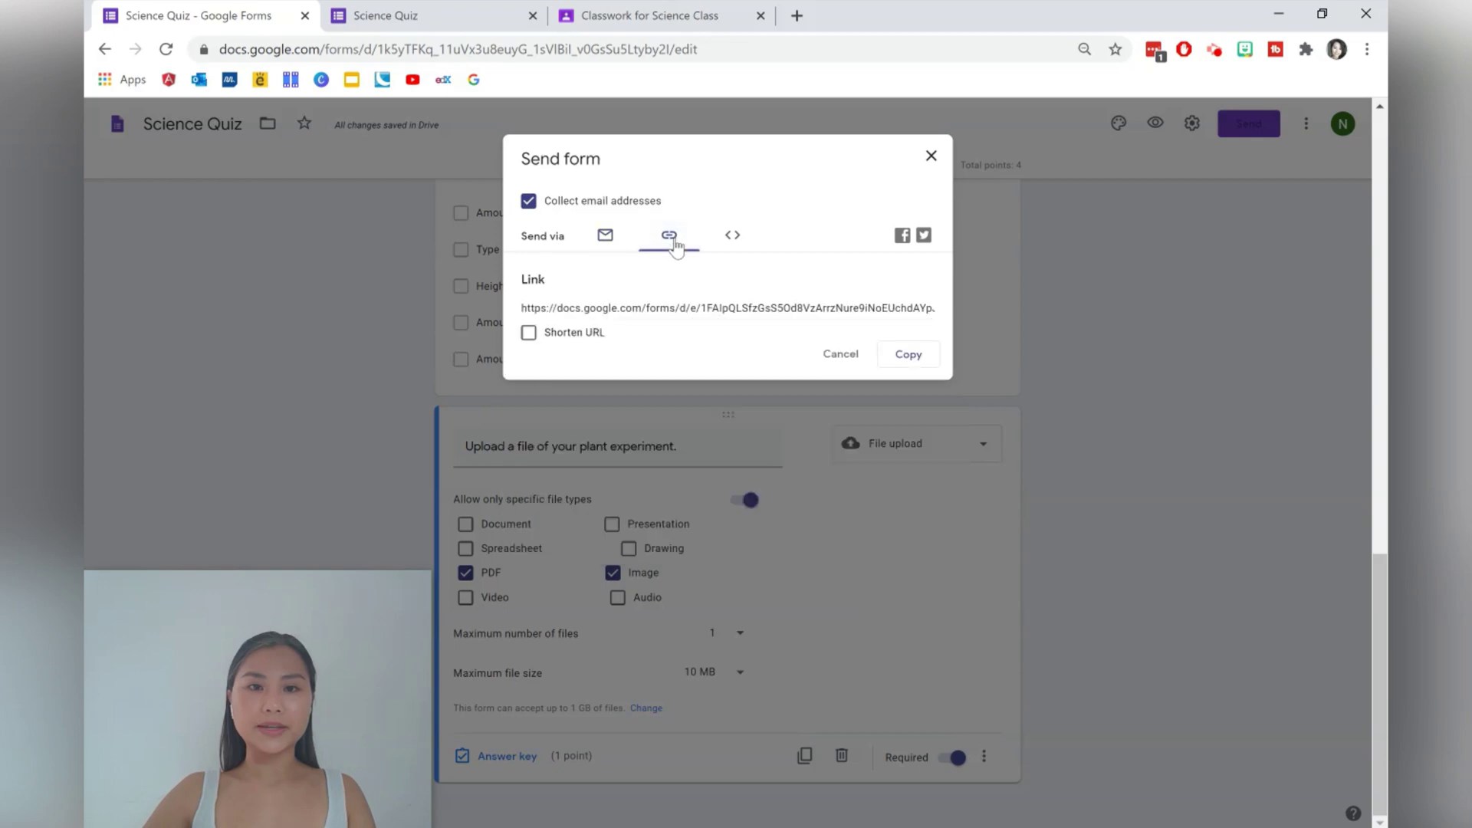
left_click(583, 337)
right_click(618, 302)
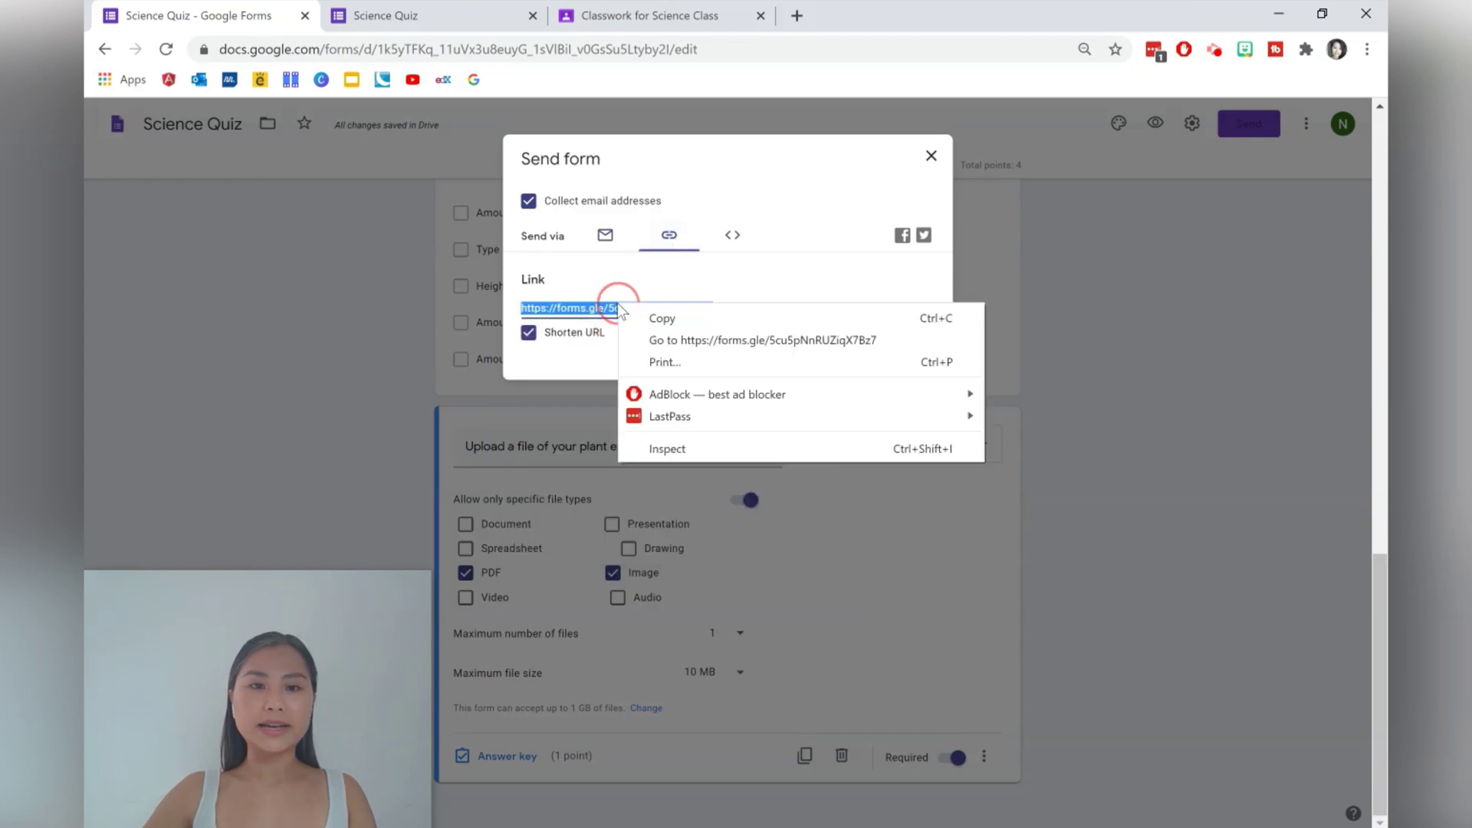
left_click(661, 316)
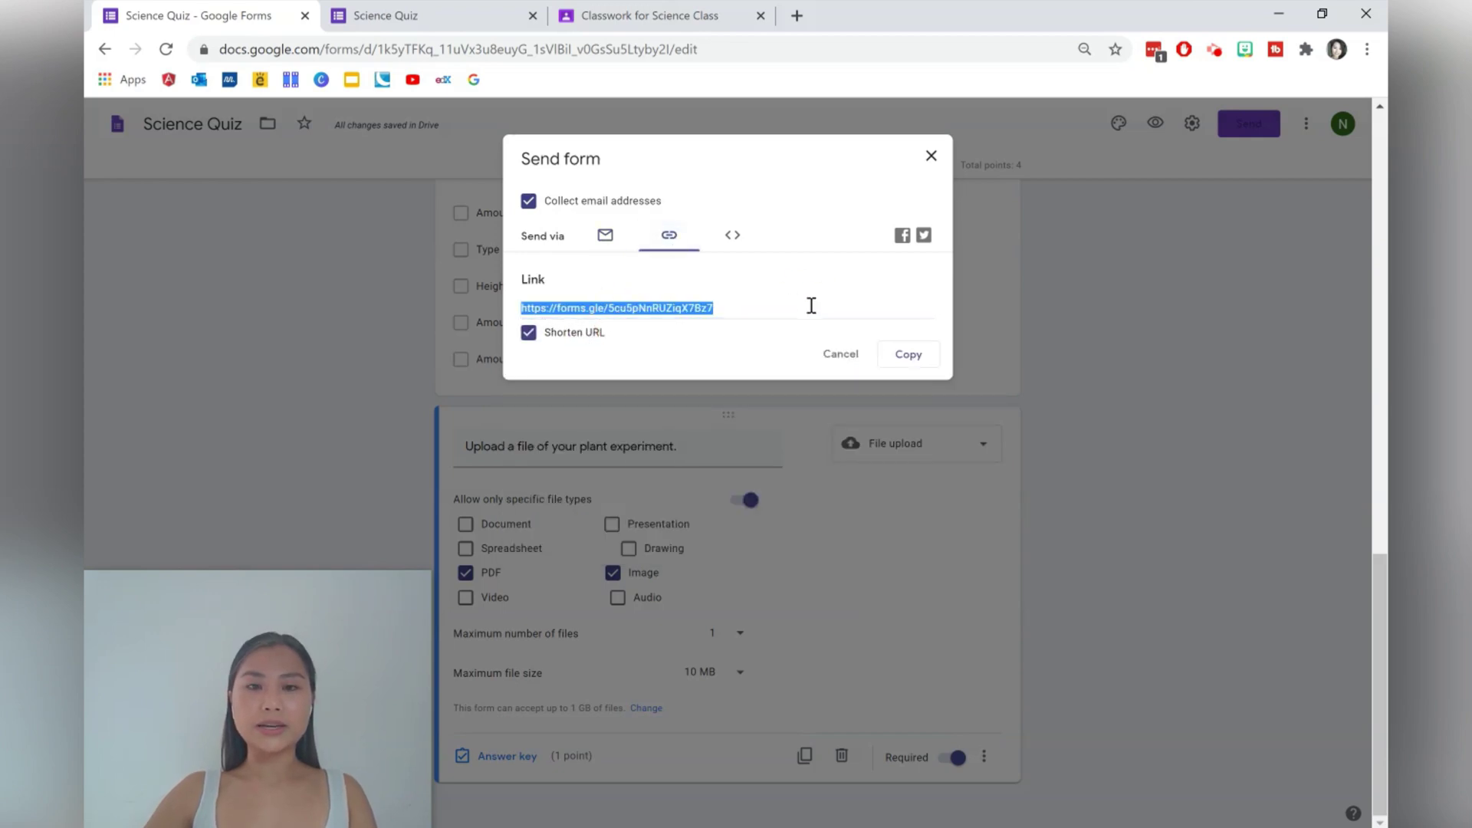
left_click(854, 354)
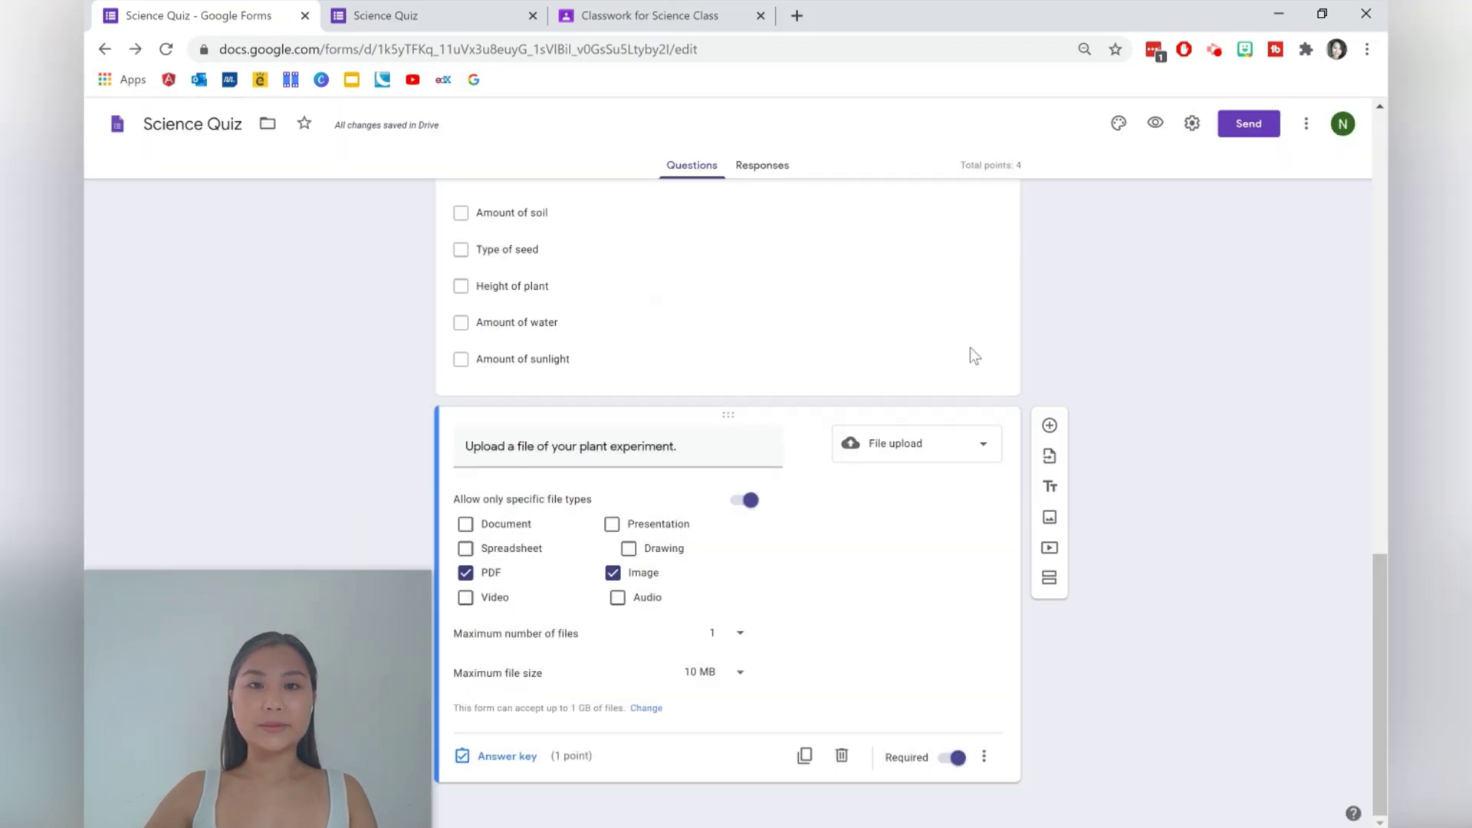
left_click(683, 16)
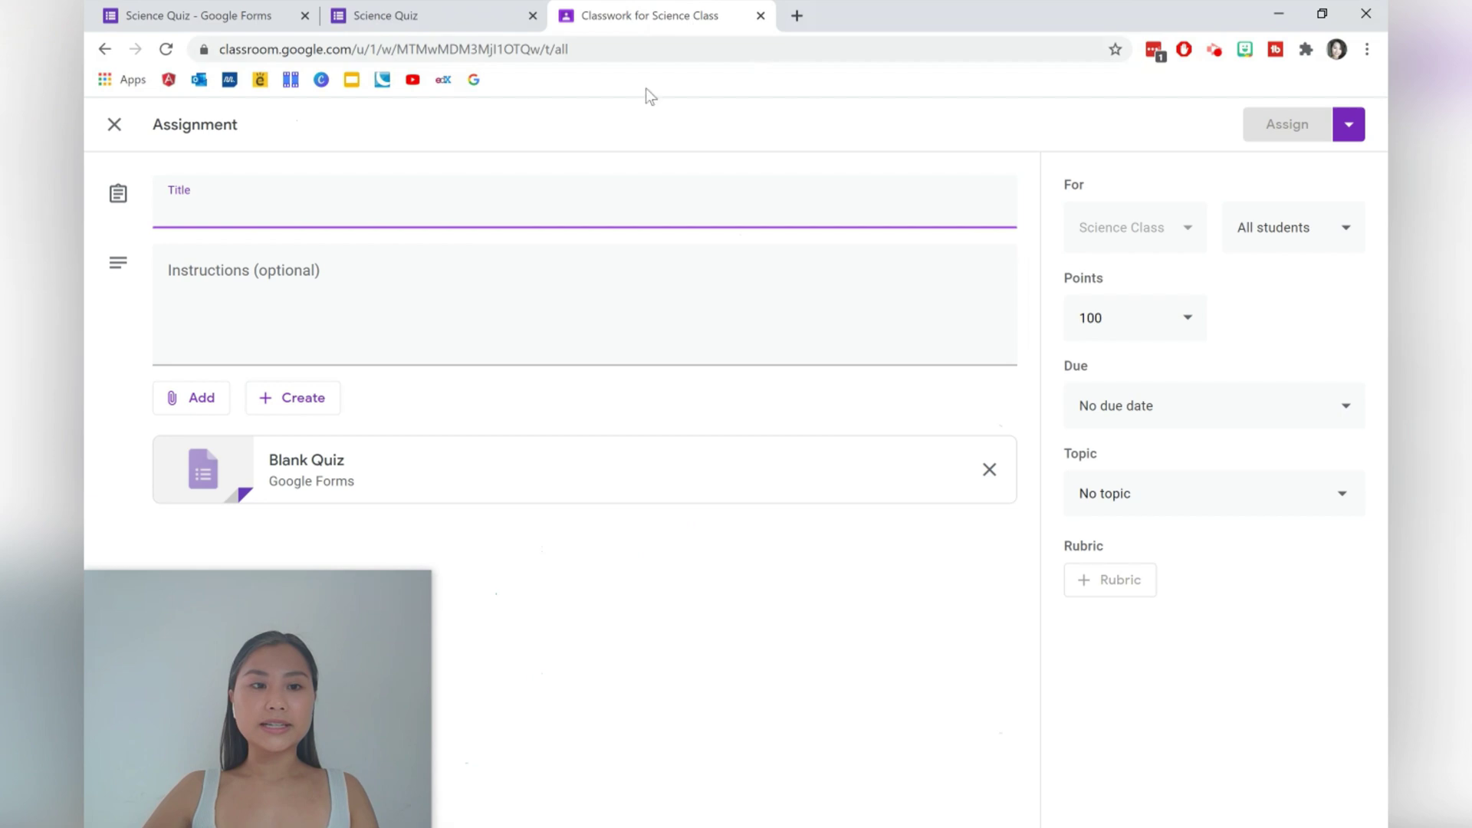
Step: Attach the Science Quiz form from Google Drive and remove the Blank Quiz attachment
left_click(211, 402)
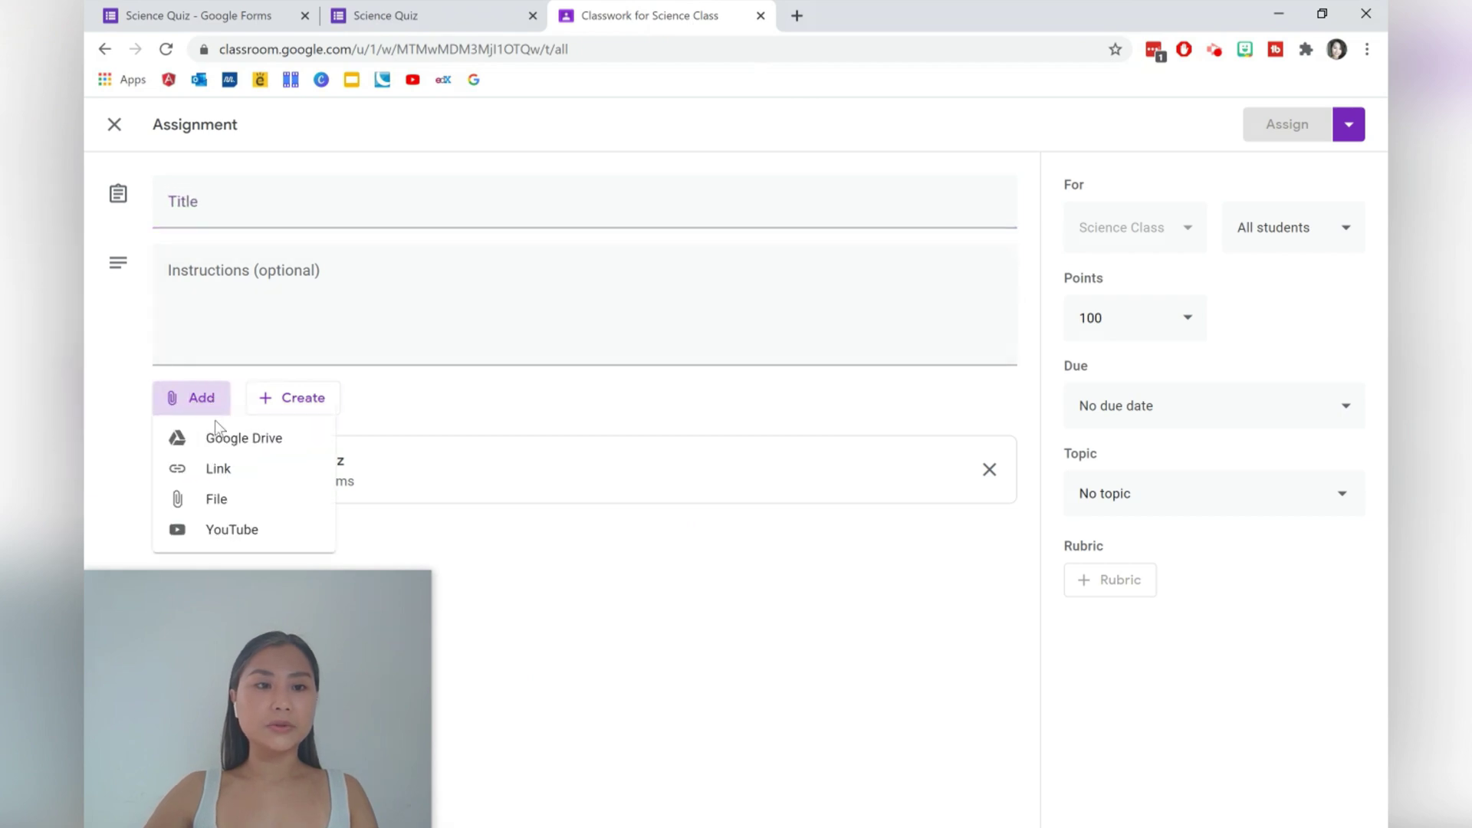
left_click(218, 438)
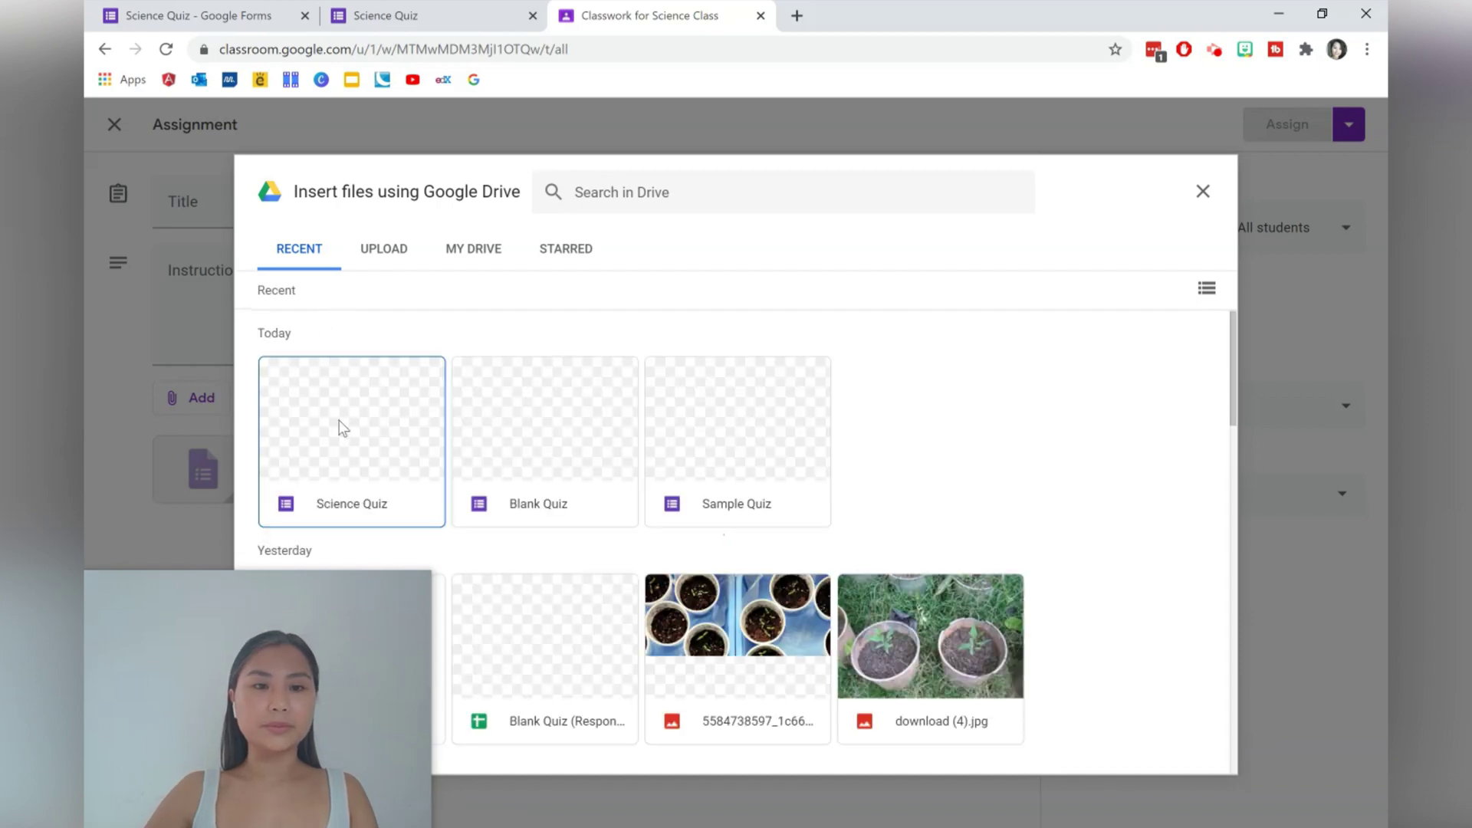
left_click(343, 428)
left_click(1190, 762)
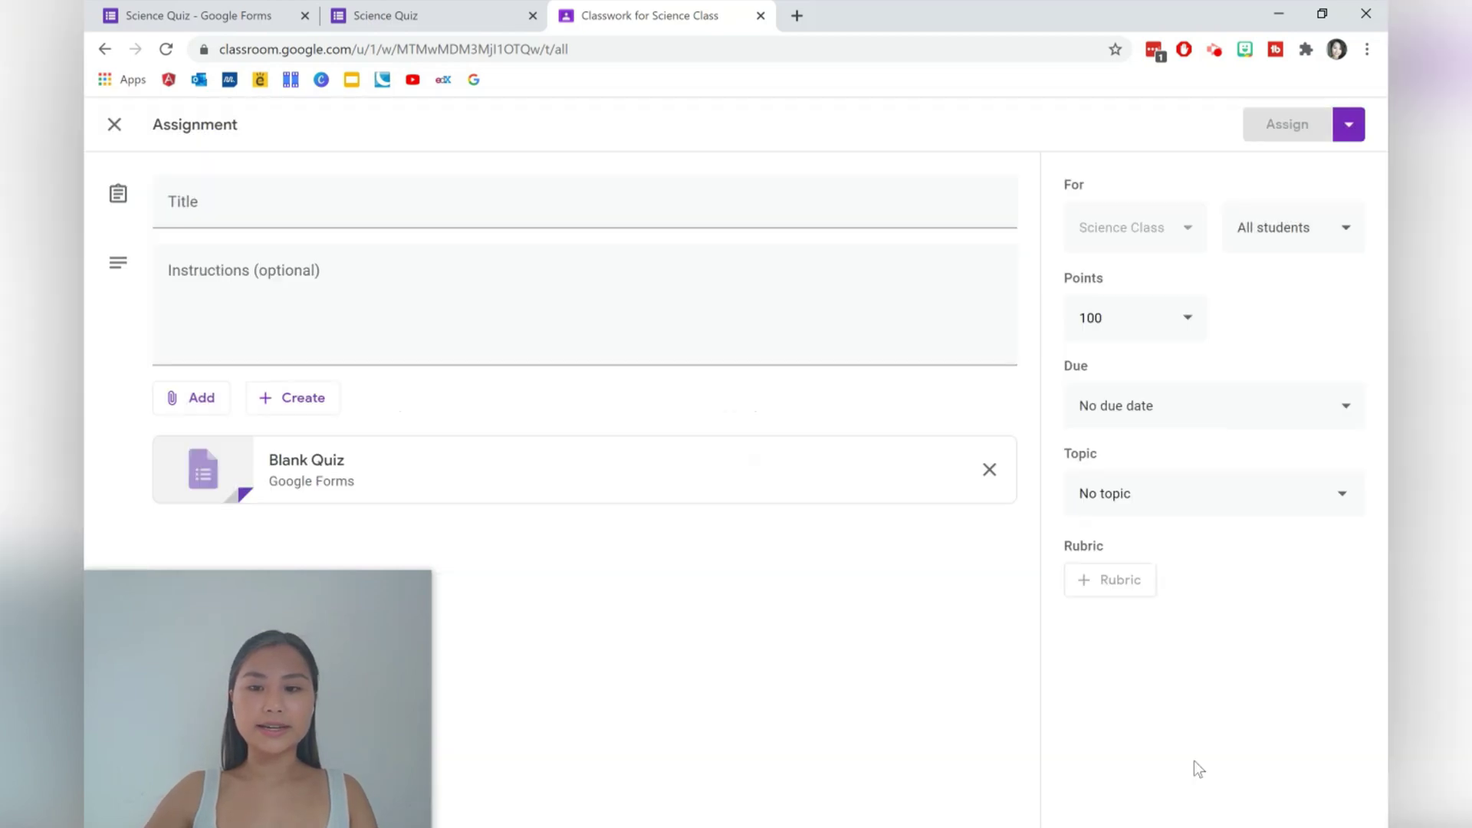
left_click(989, 469)
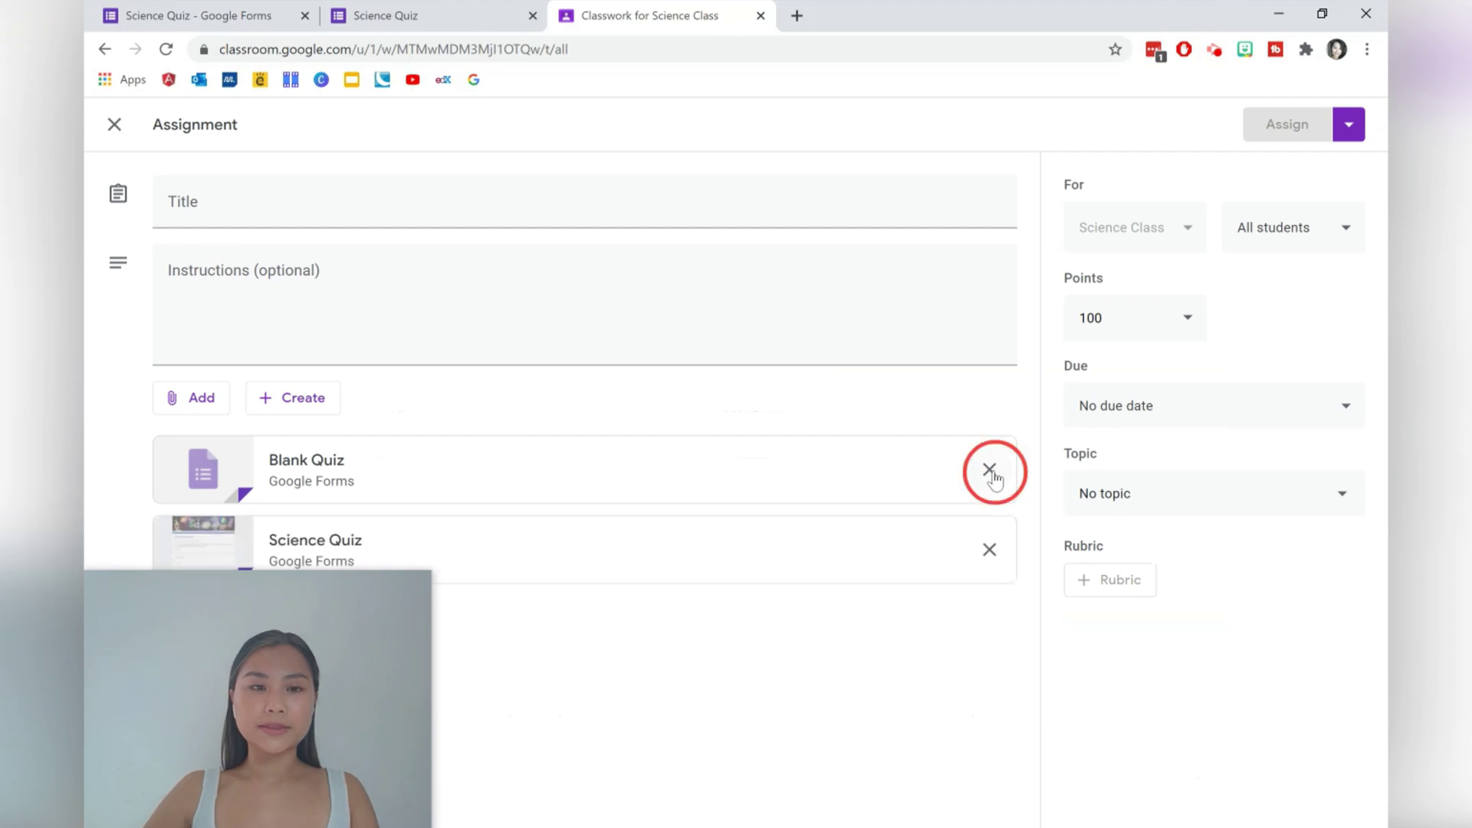
Step: Title the assignment 'Science Quiz' and assign it to Science Class
left_click(801, 212)
type("Science Quiz")
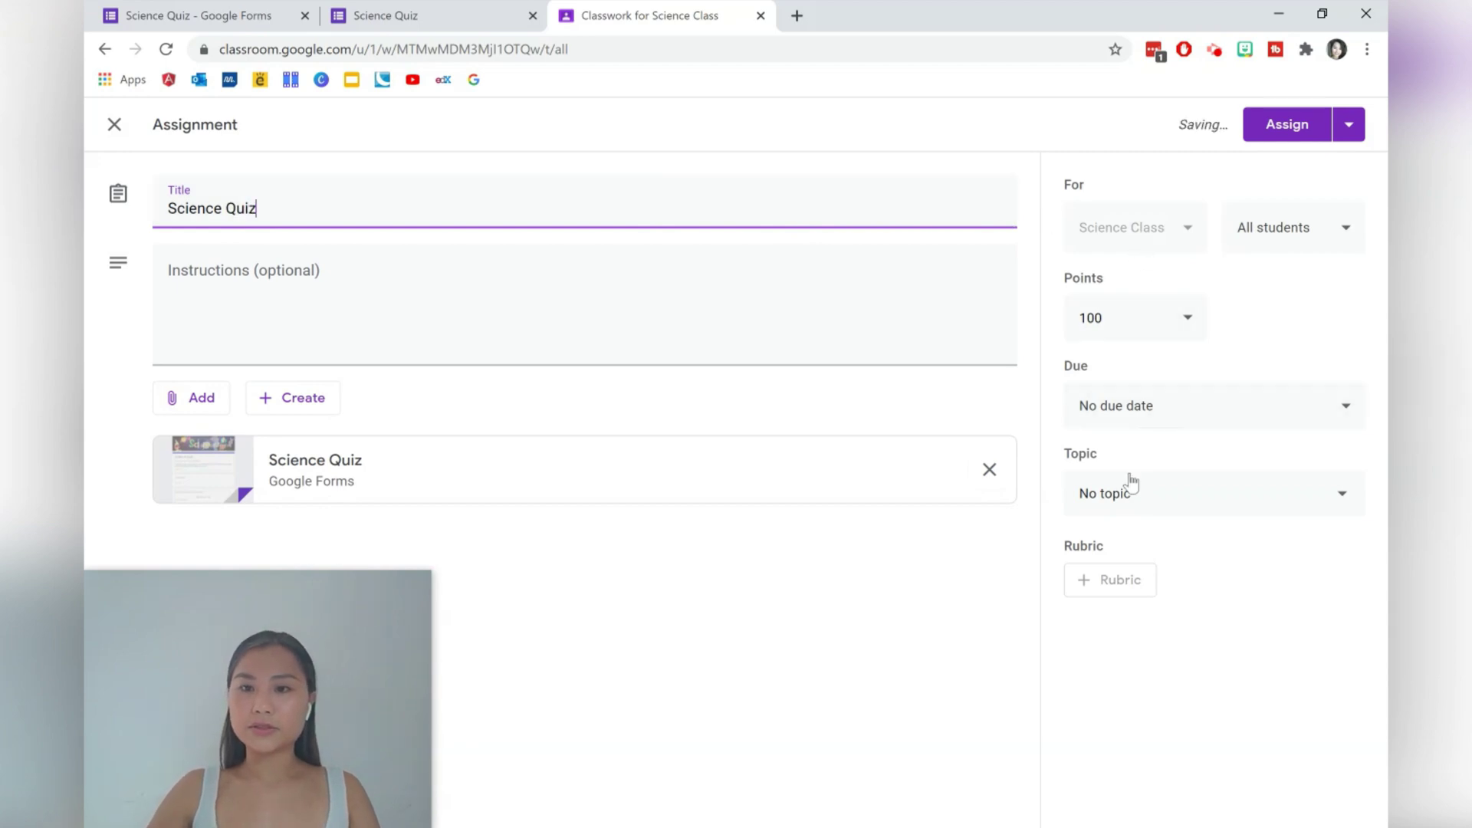
left_click(1283, 122)
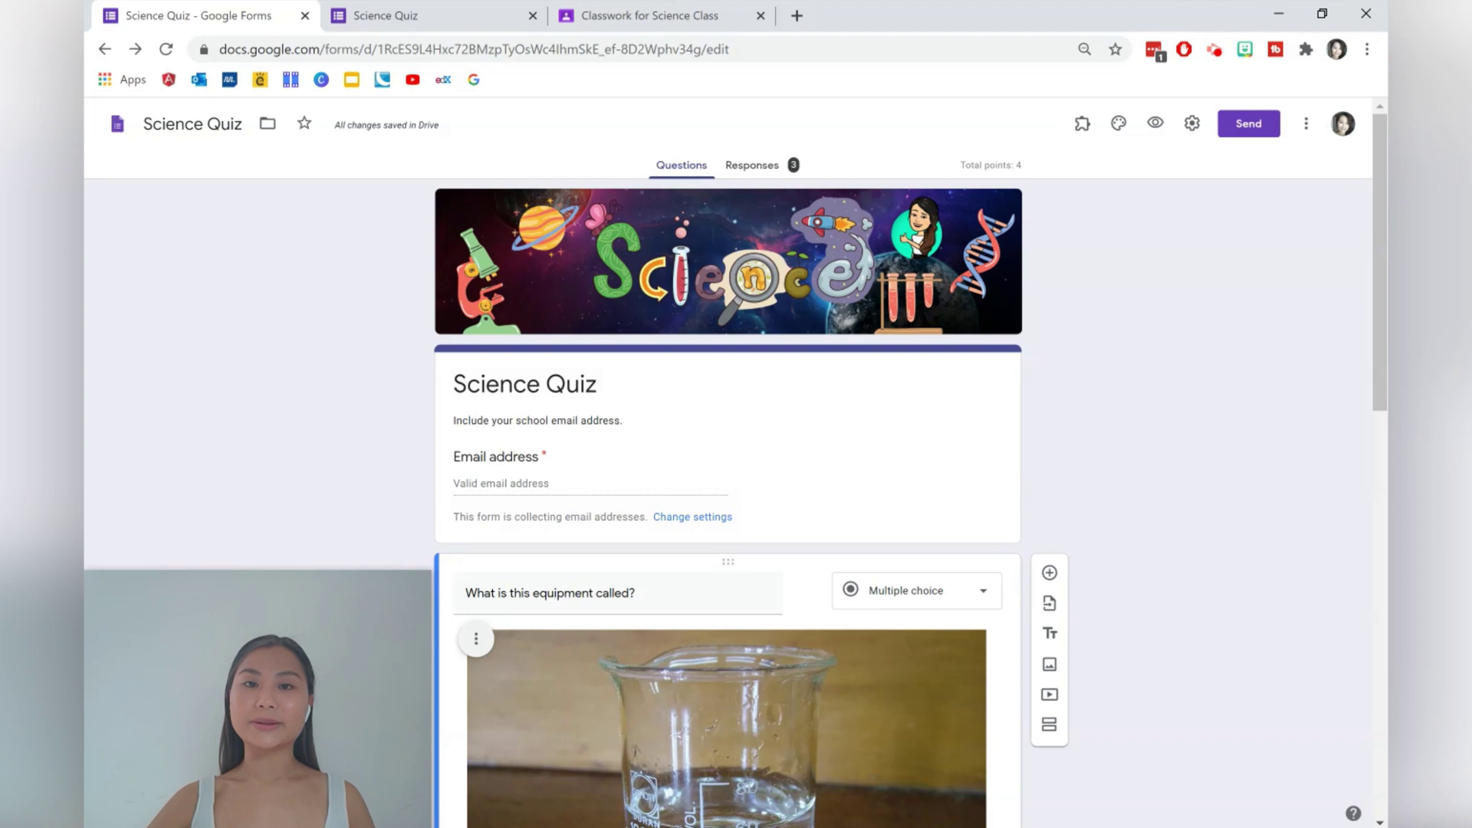
Step: Browse the quiz responses by question until reaching the picture-upload question, 4 of 4
left_click(775, 163)
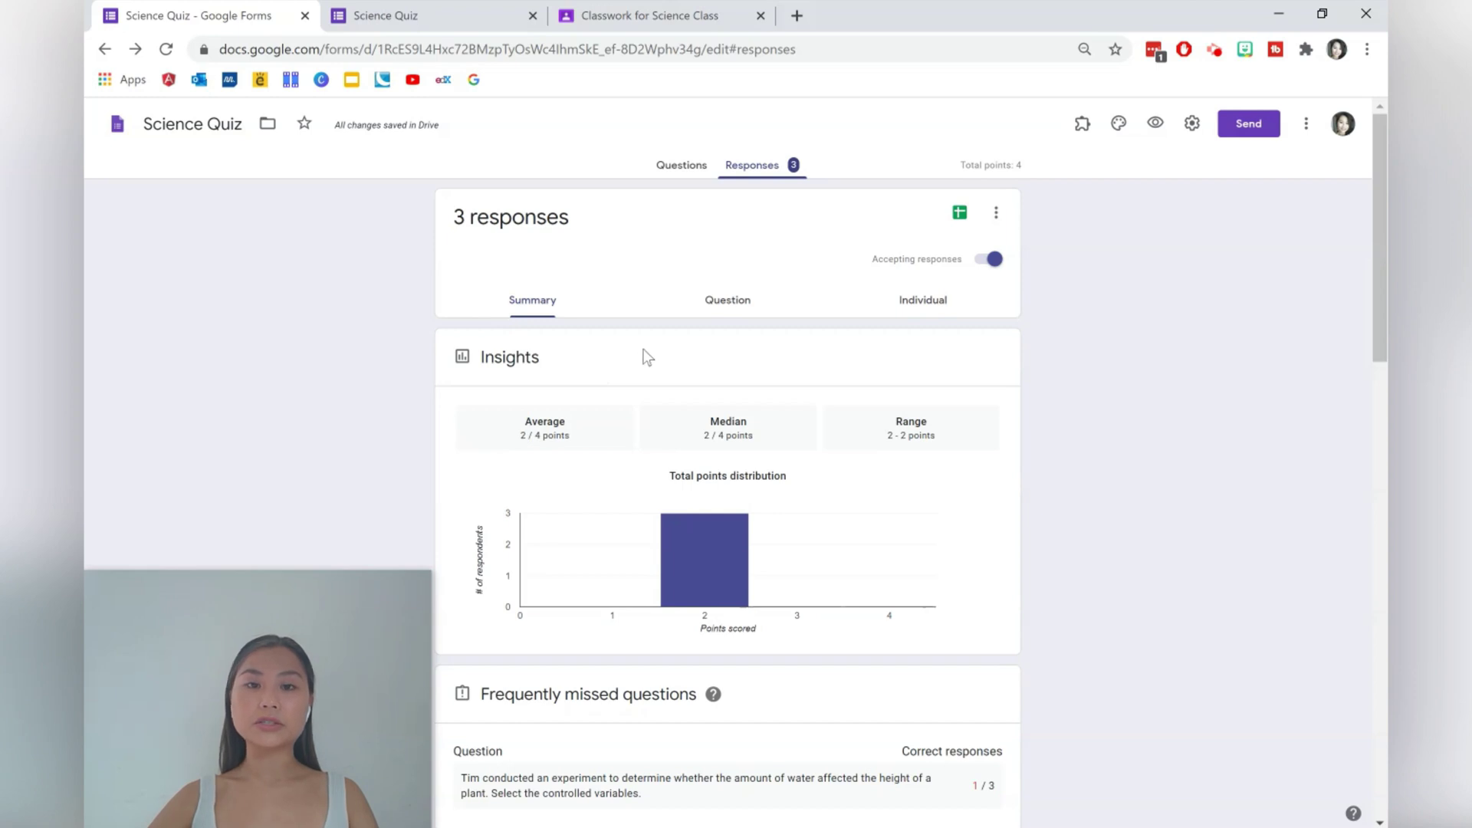
left_click(722, 322)
left_click(605, 394)
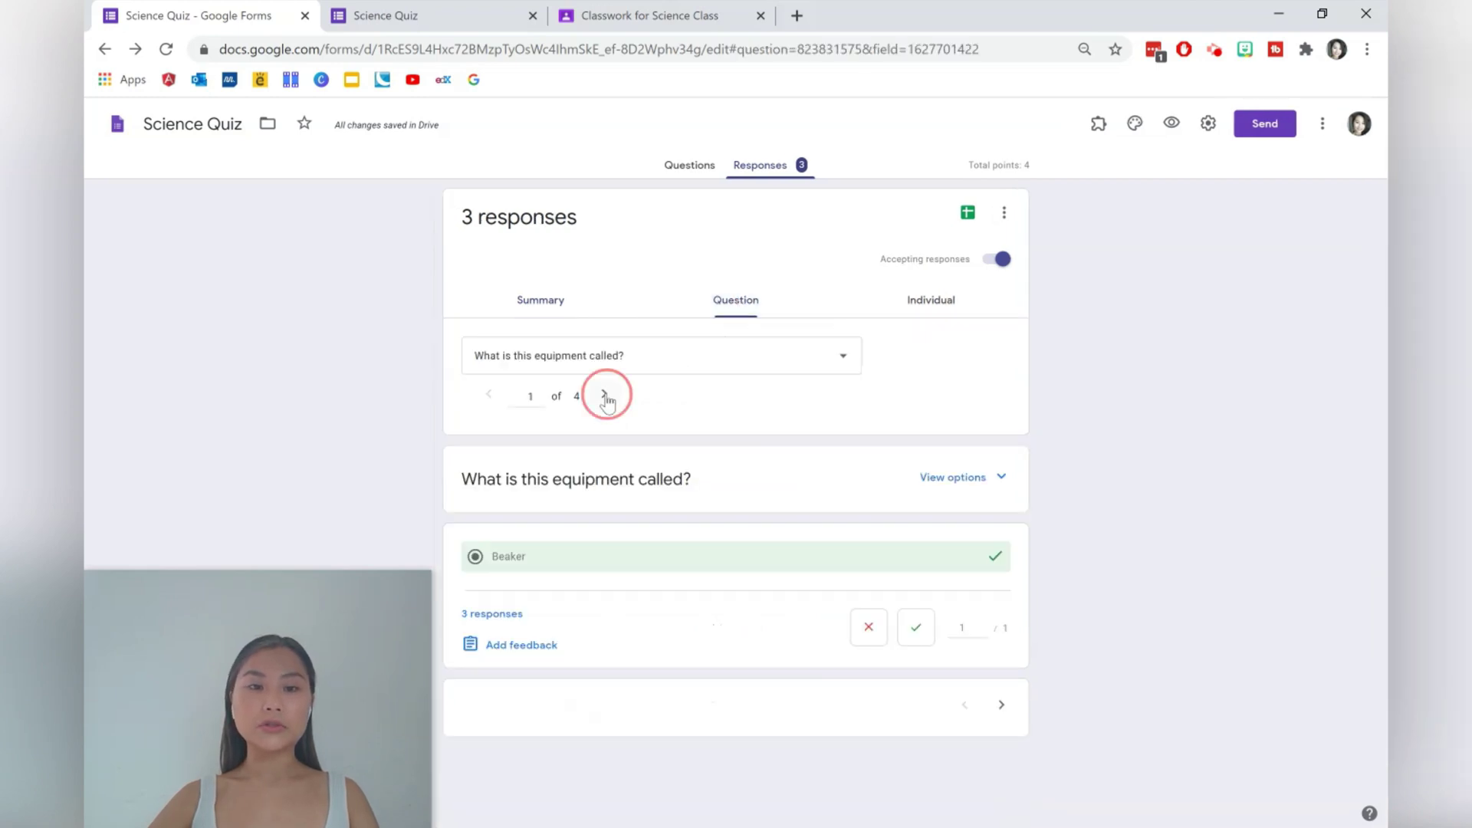
left_click(597, 394)
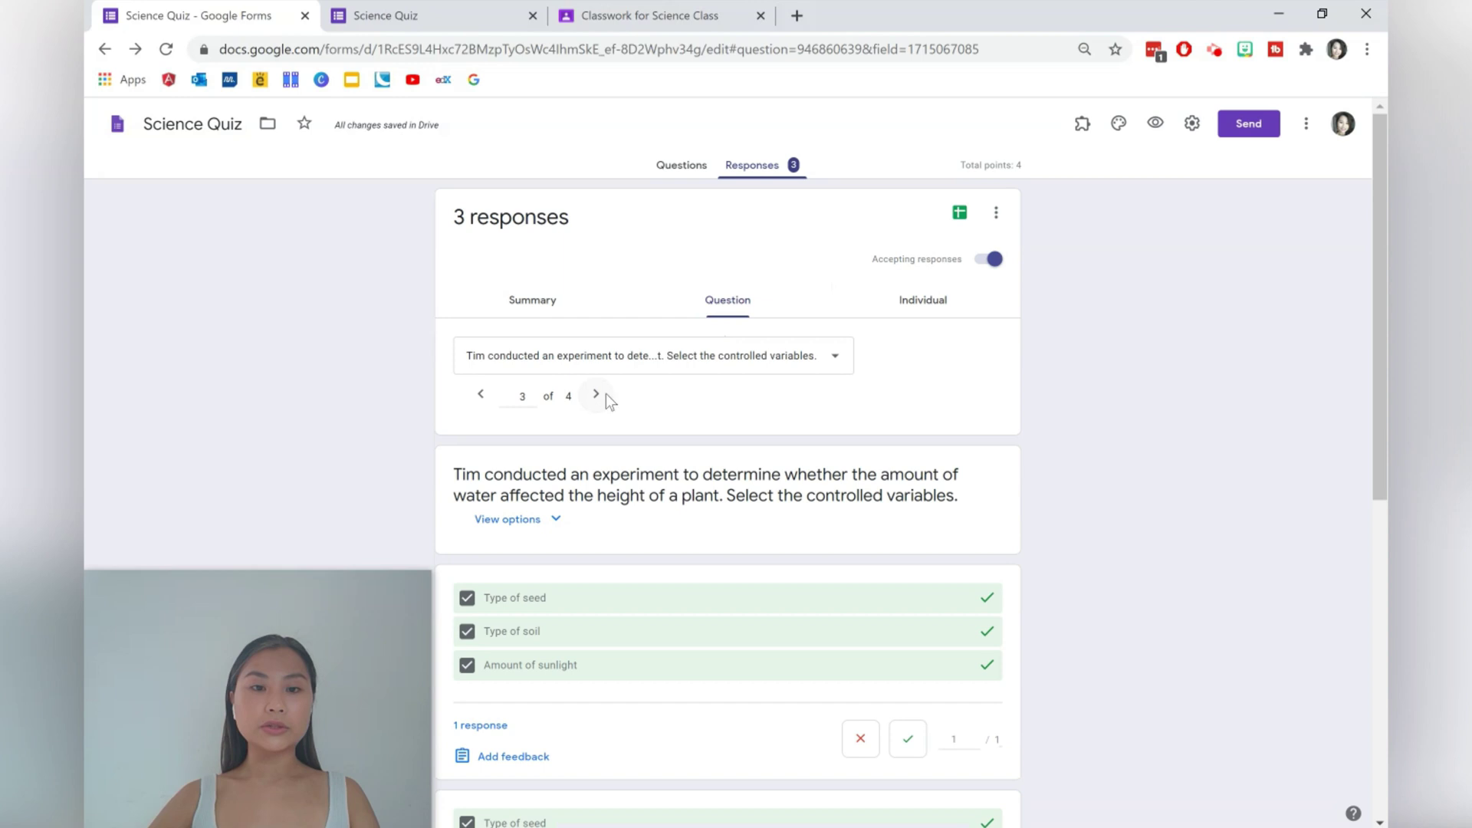
left_click(606, 396)
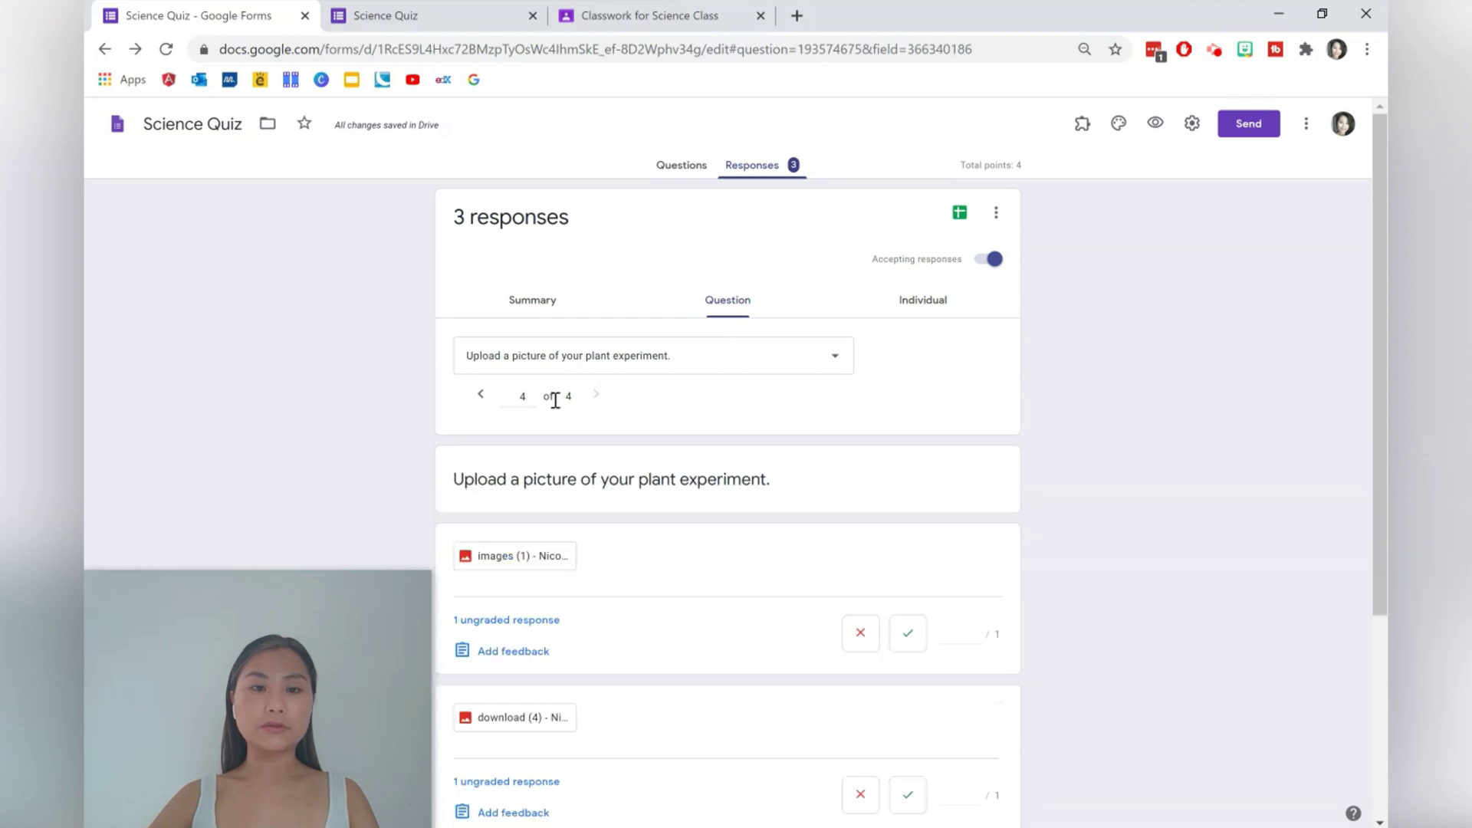
scroll(713, 420, "down", 4)
Step: Check the first uploaded plant photo, score the uploads 1 and 0 points, save, and return to Summary
left_click(540, 278)
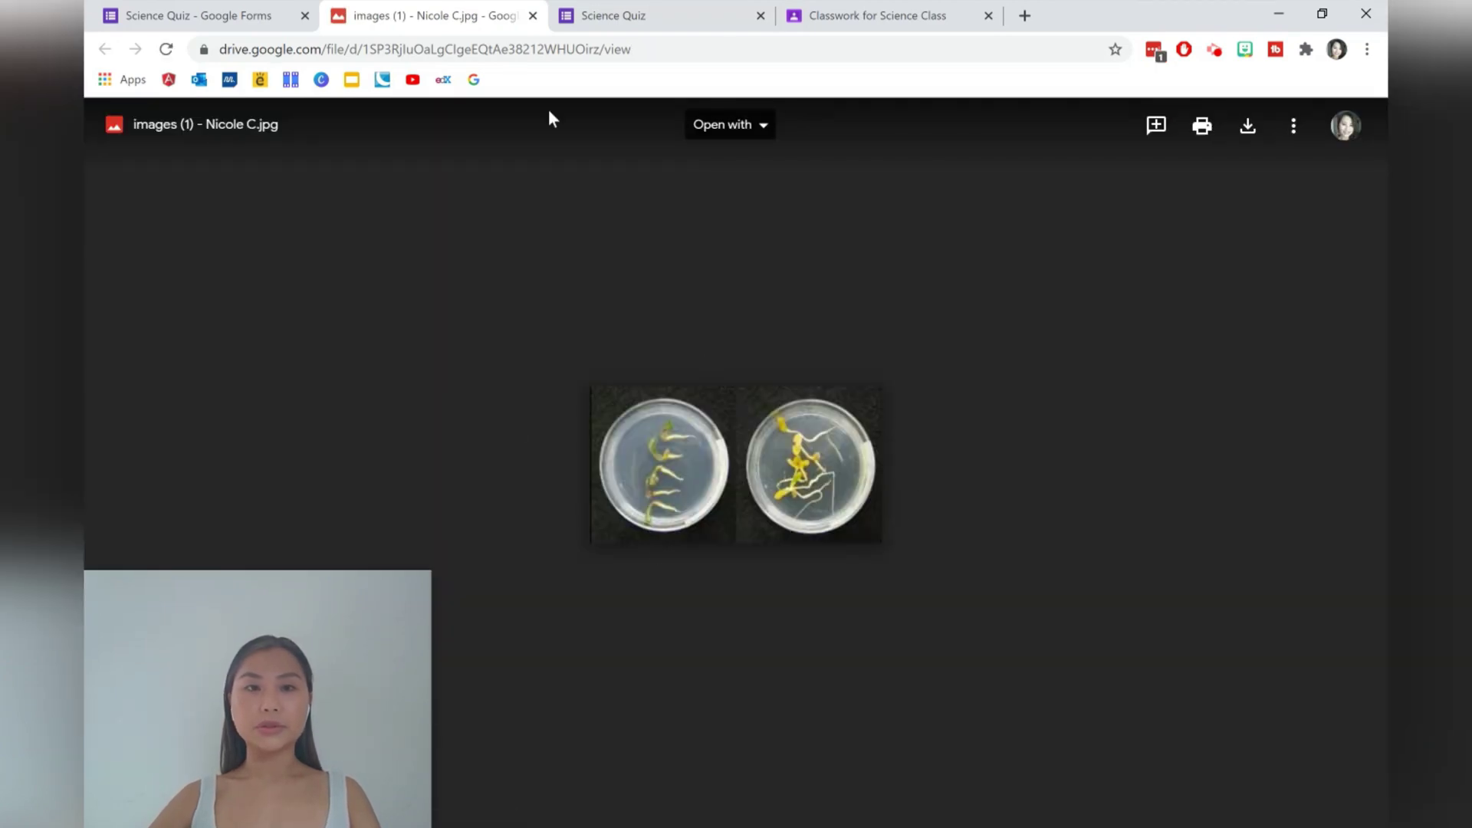
left_click(533, 15)
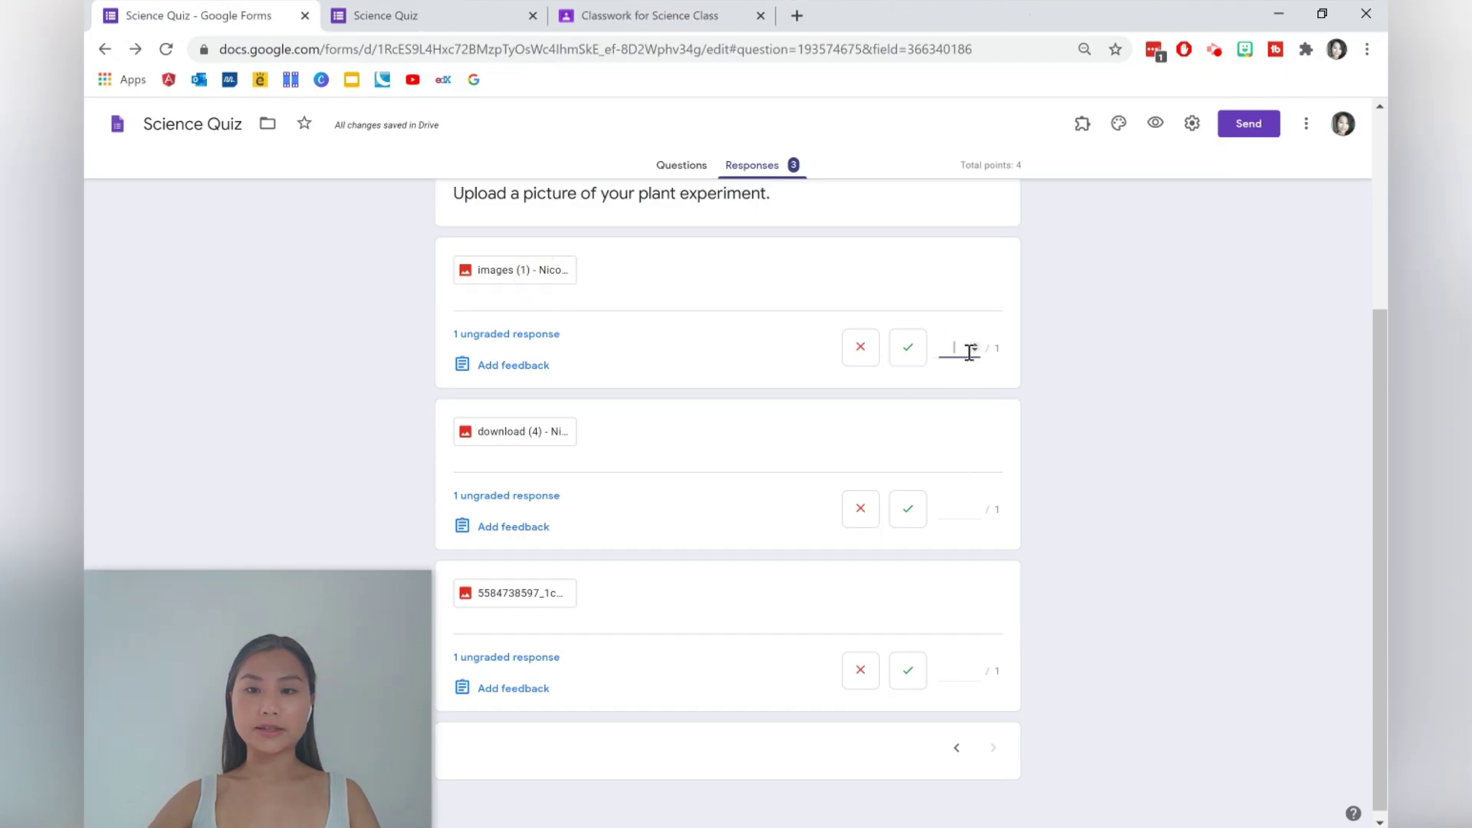
type("1")
left_click(966, 515)
type("0")
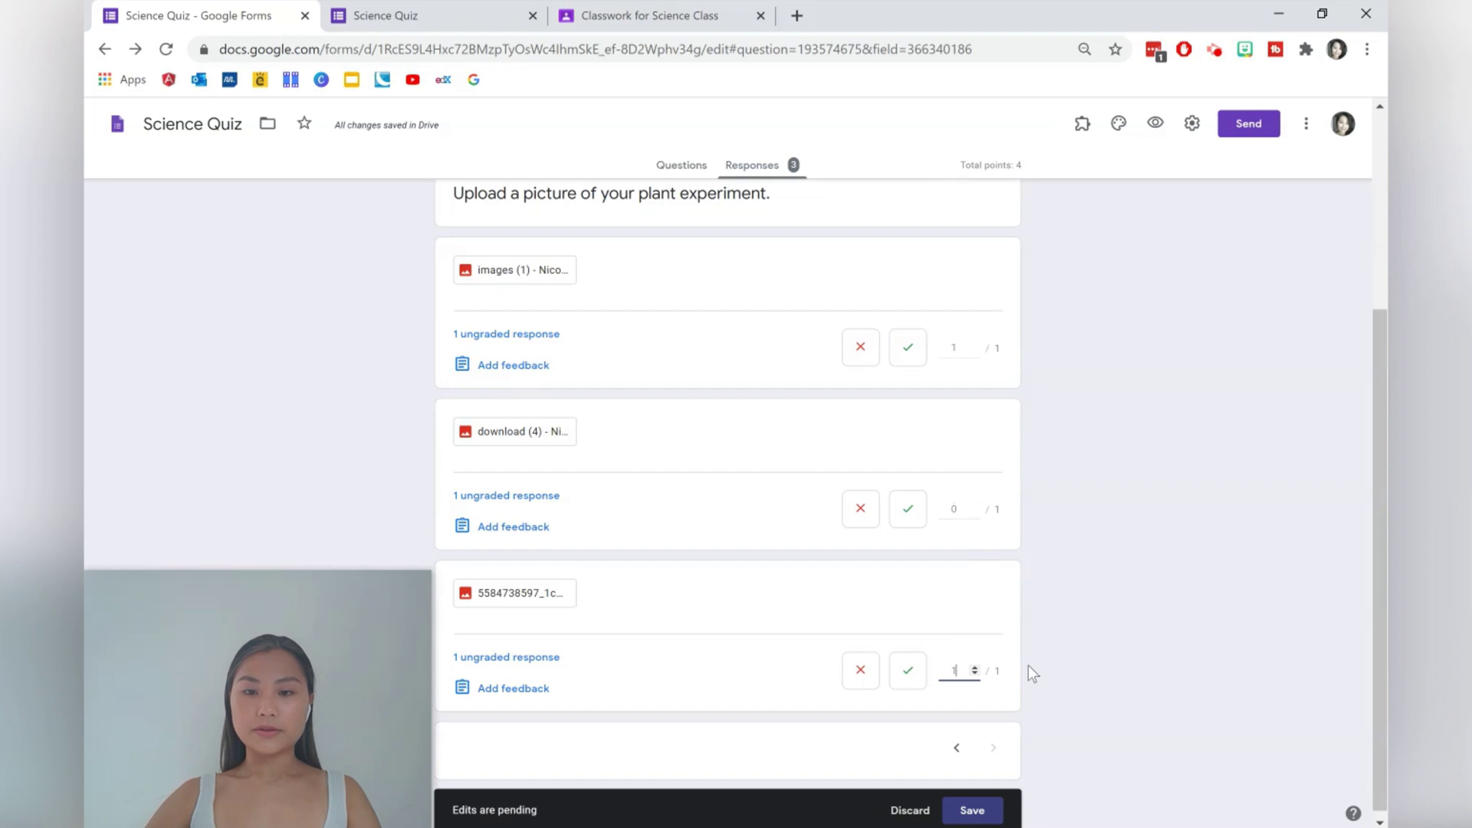
left_click(972, 810)
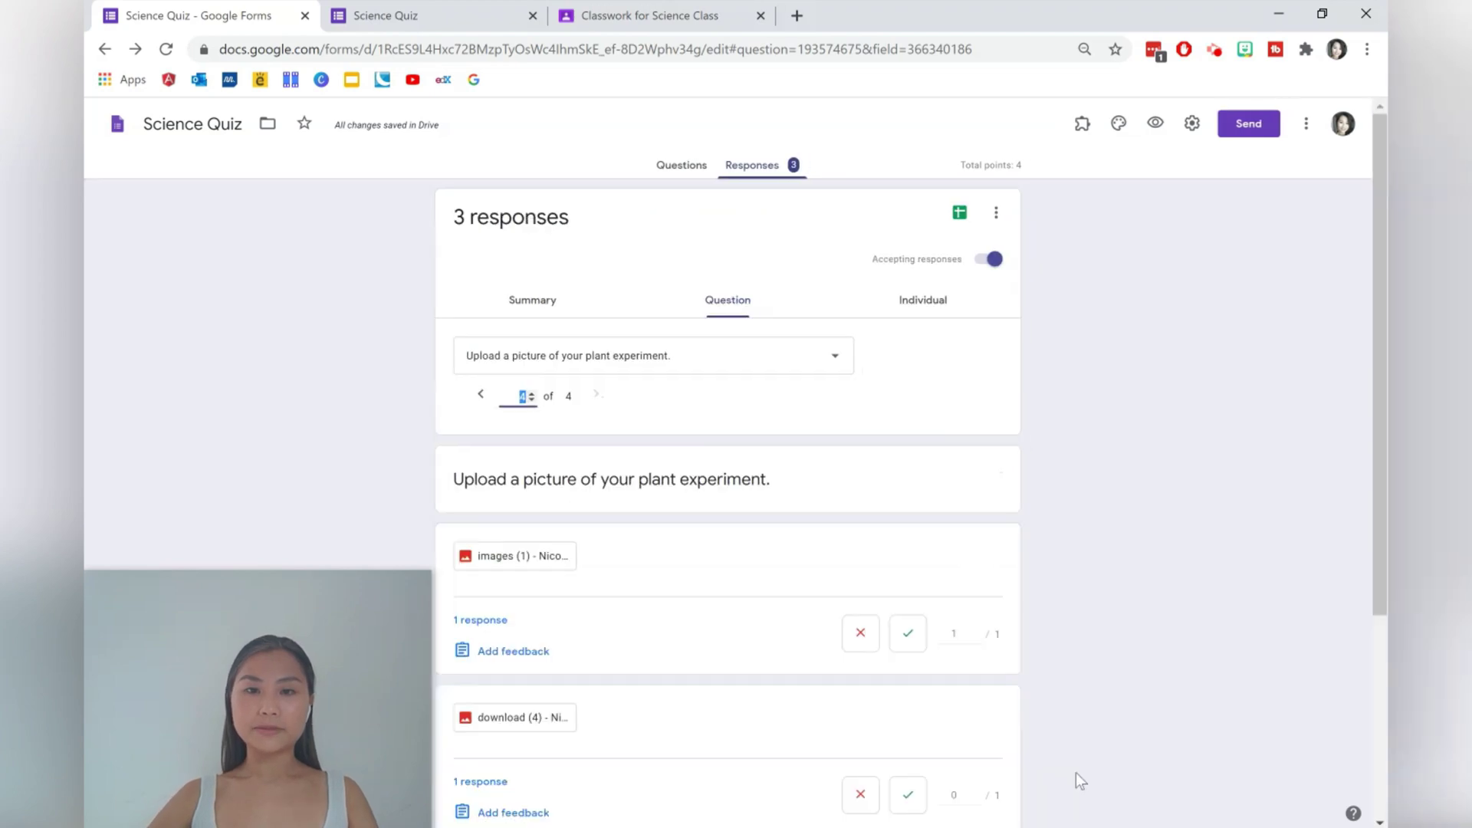
left_click(551, 303)
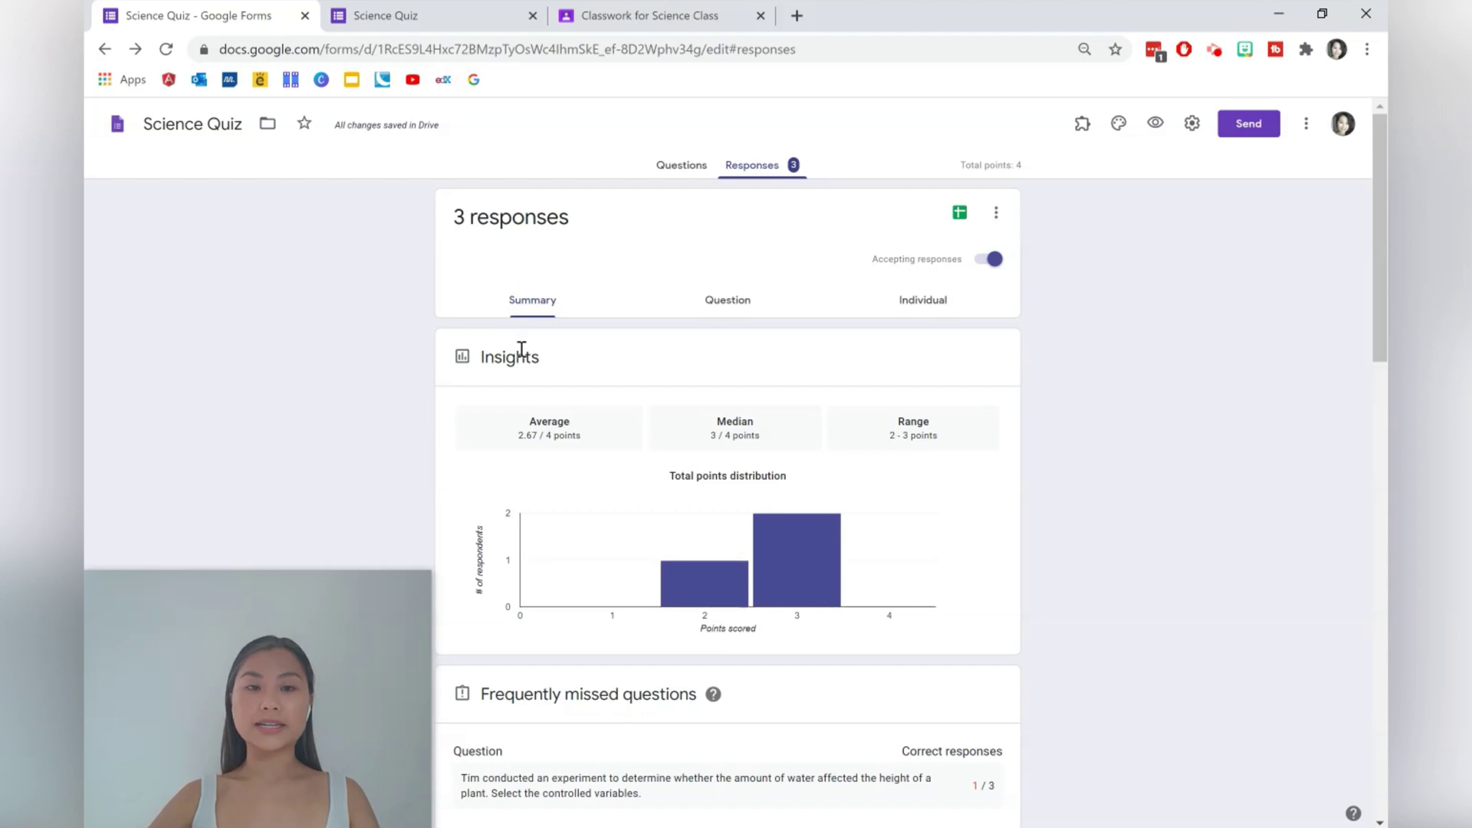
scroll(1107, 388, "down", 2)
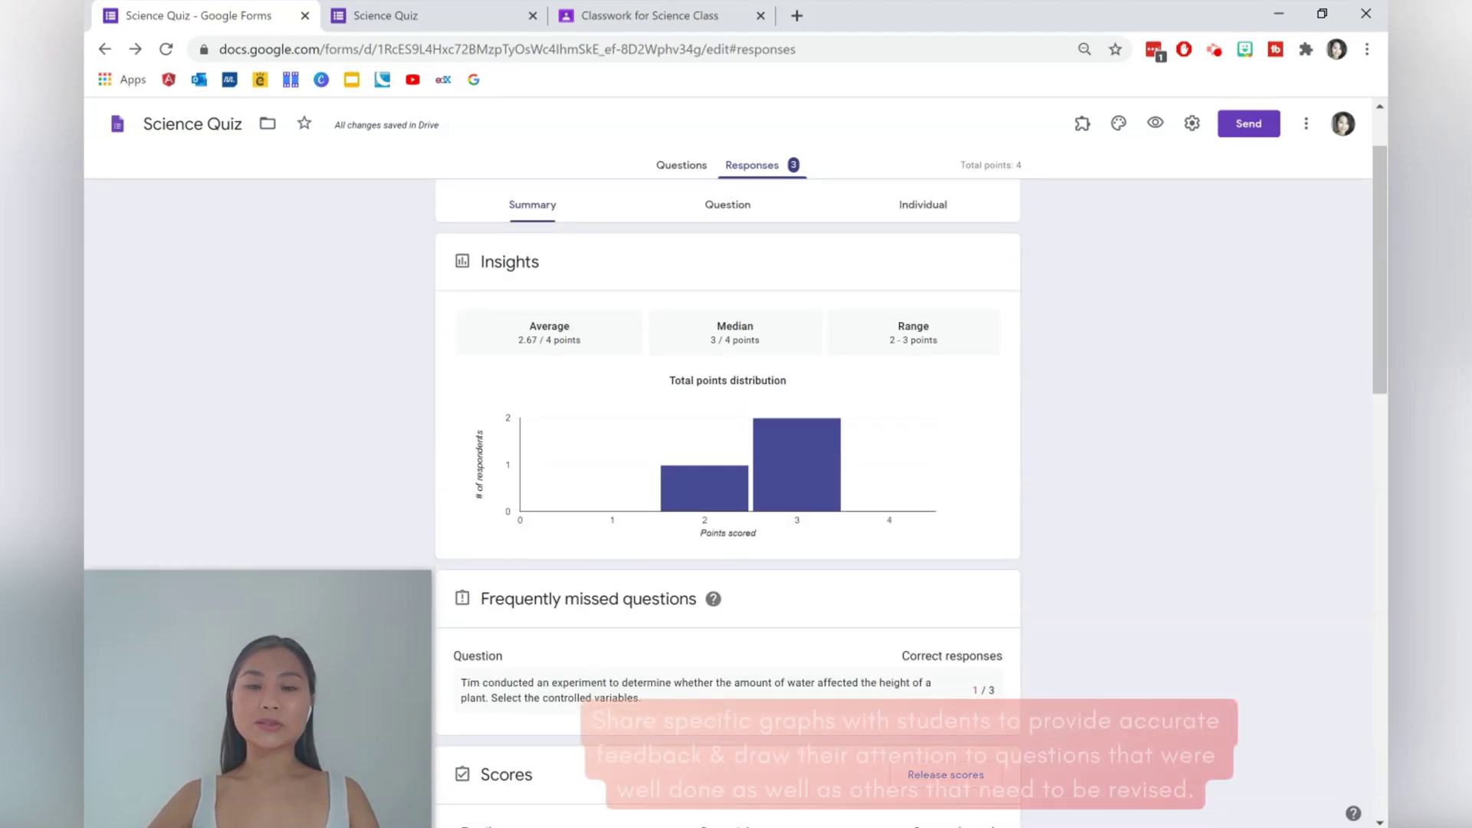
scroll(728, 502, "down", 6)
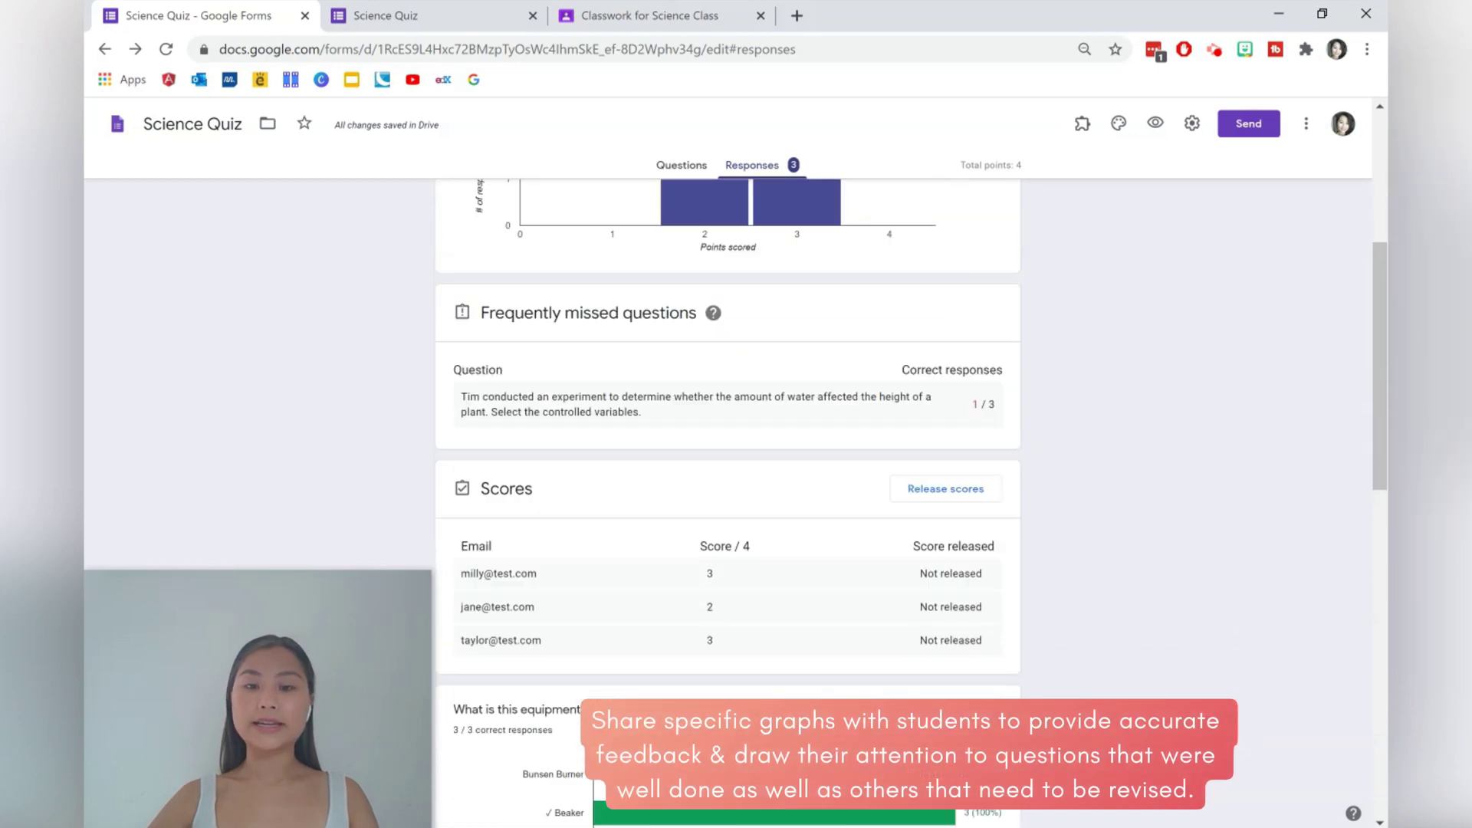
scroll(727, 502, "down", 4)
scroll(602, 518, "down", 4)
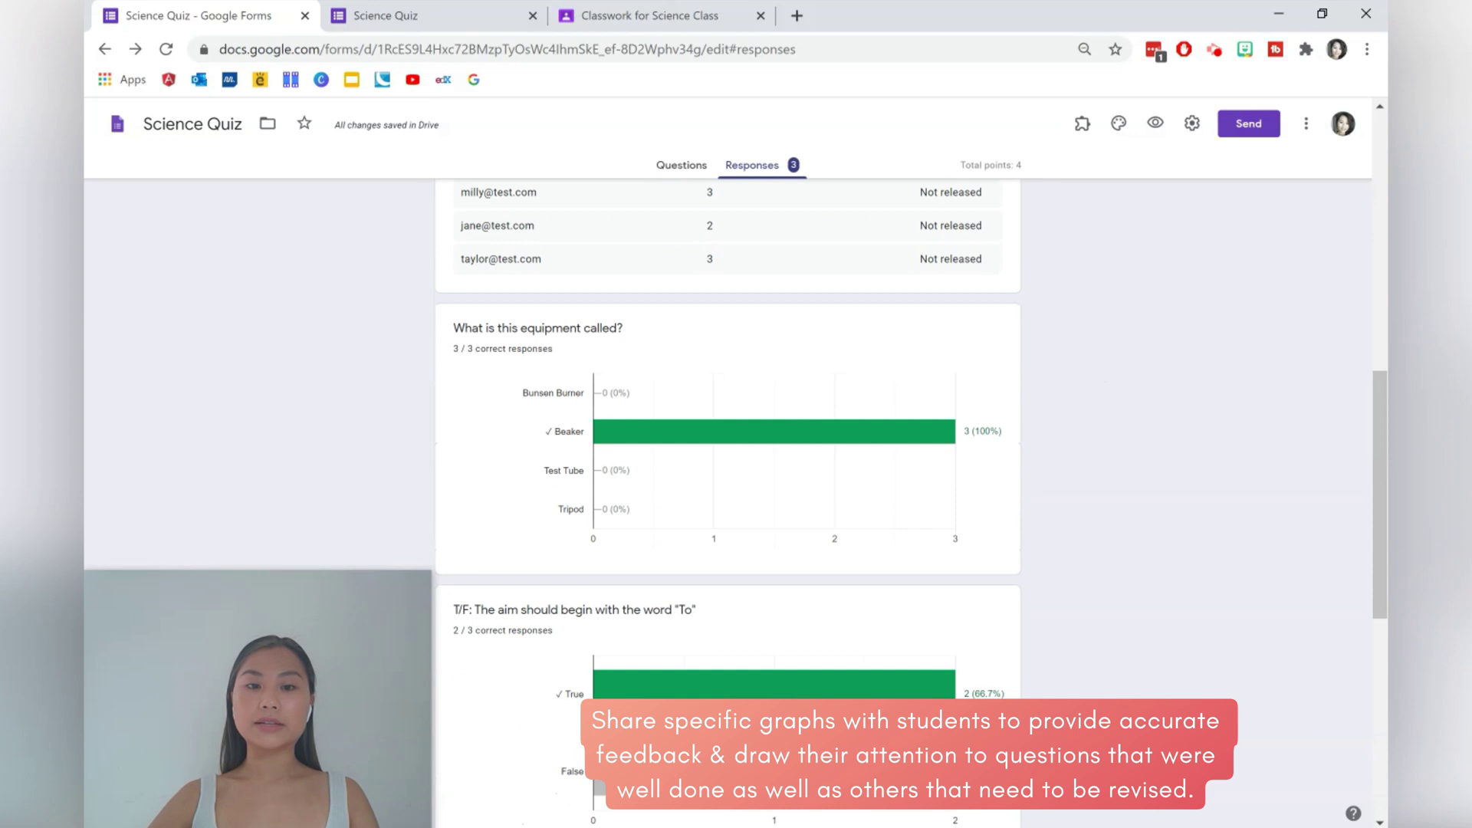
scroll(1000, 516, "down", 6)
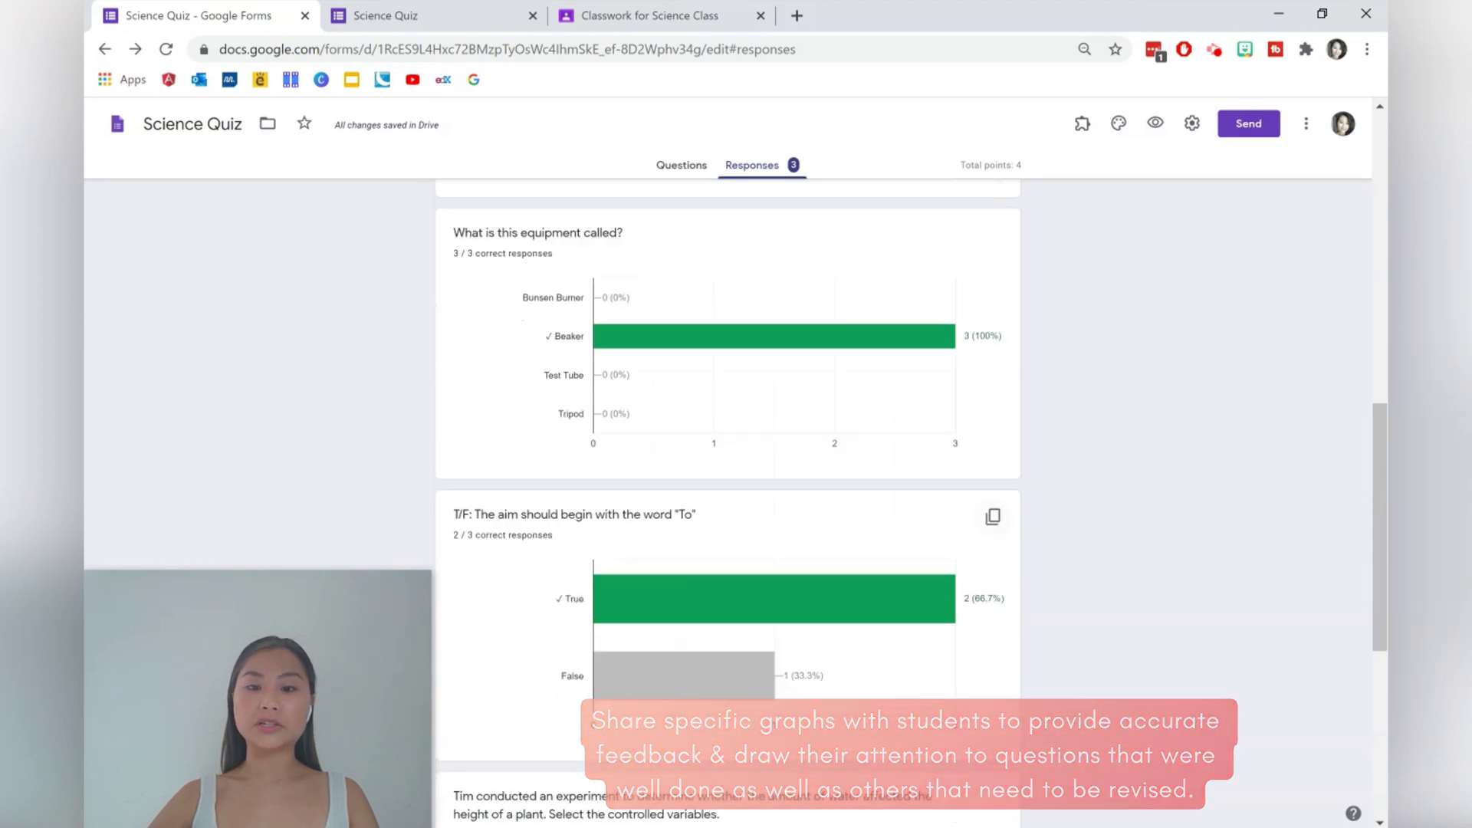
scroll(1235, 575, "down", 4)
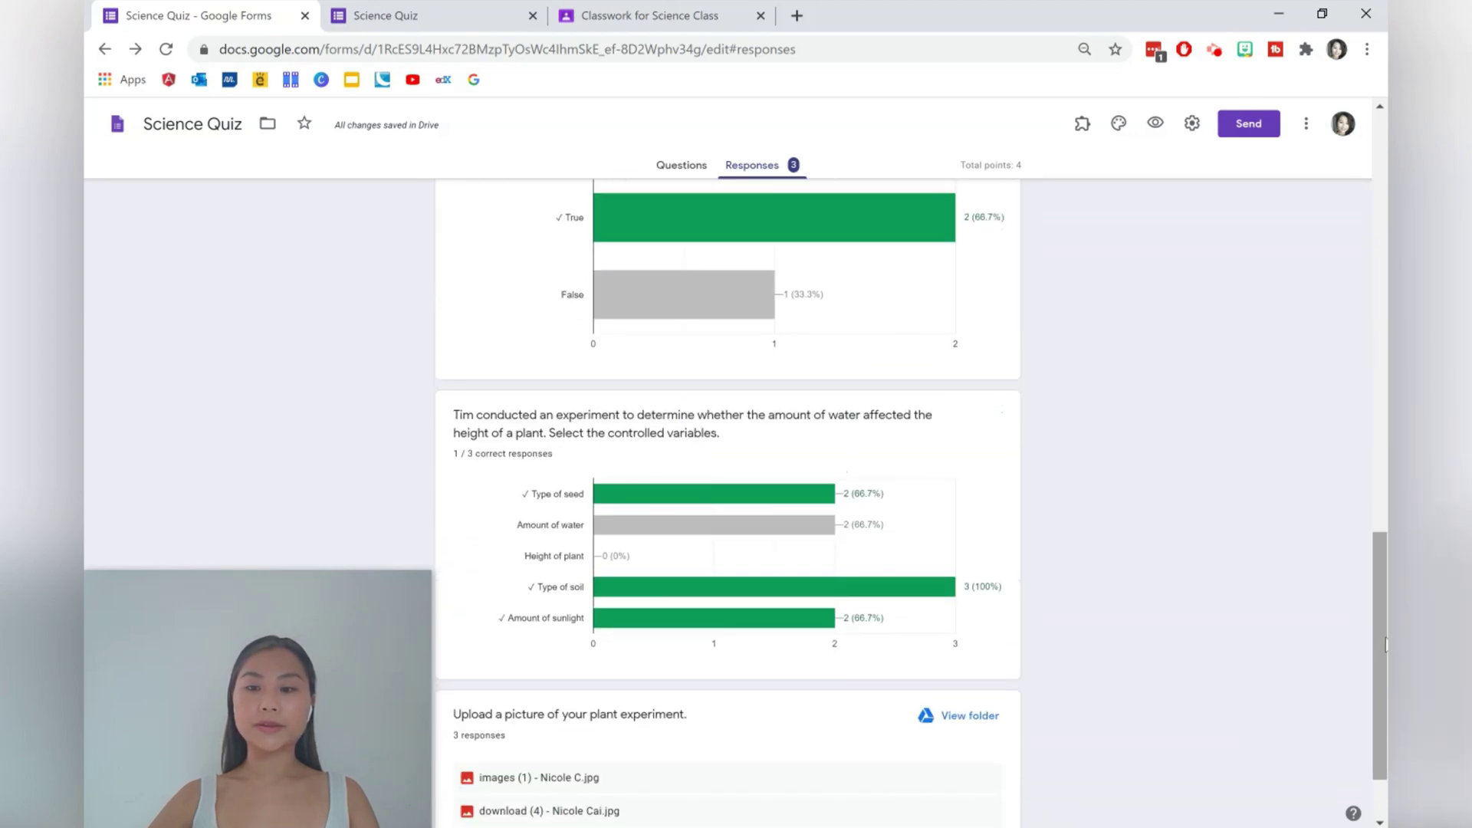
scroll(1380, 636, "up", 15)
Step: Review the first student's individual response scoring 3 of 4, then open the linked responses spreadsheet
left_click(923, 300)
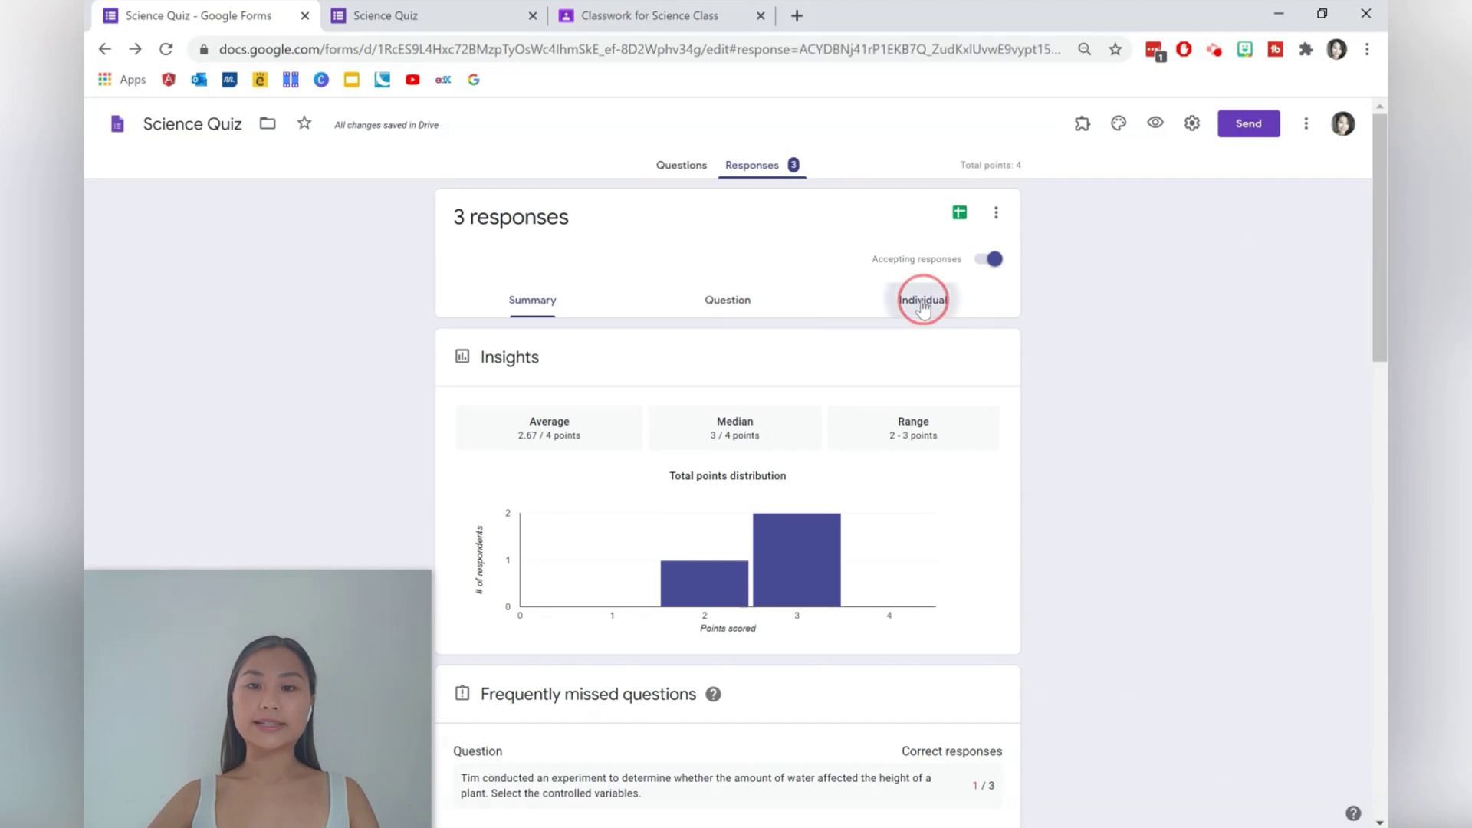
scroll(1117, 376, "down", 5)
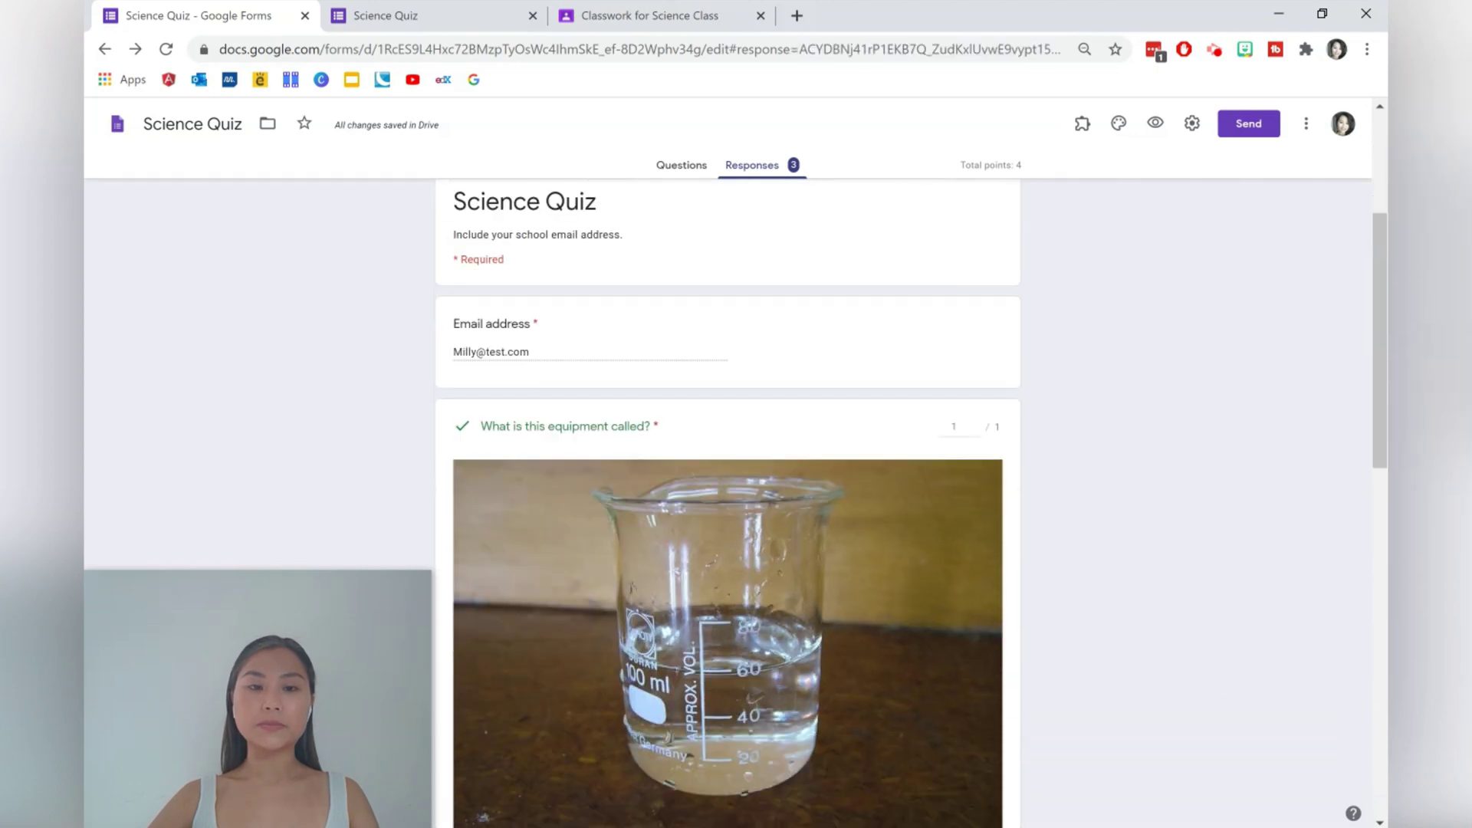
scroll(1034, 350, "down", 4)
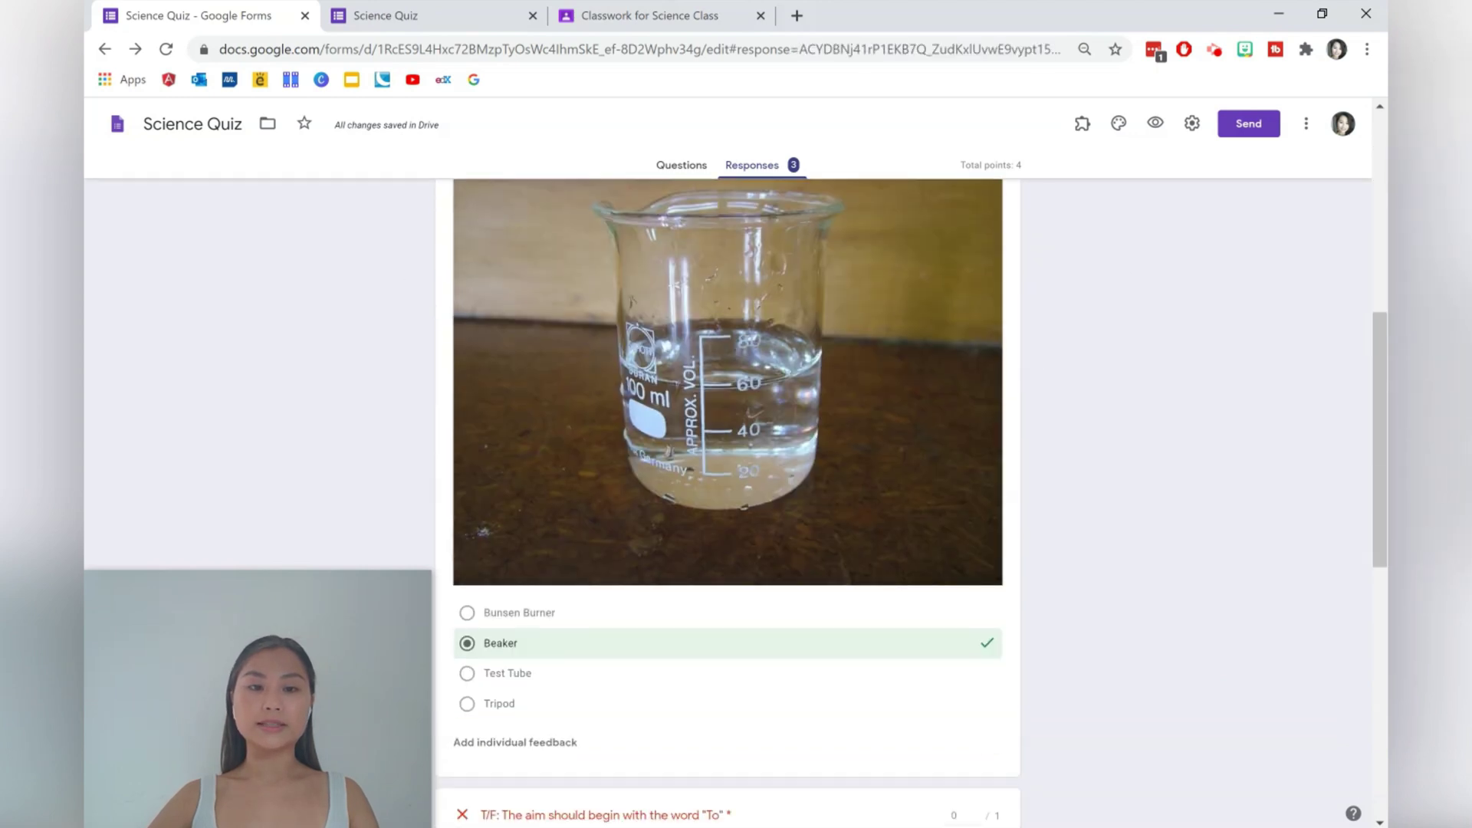
scroll(923, 613, "down", 4)
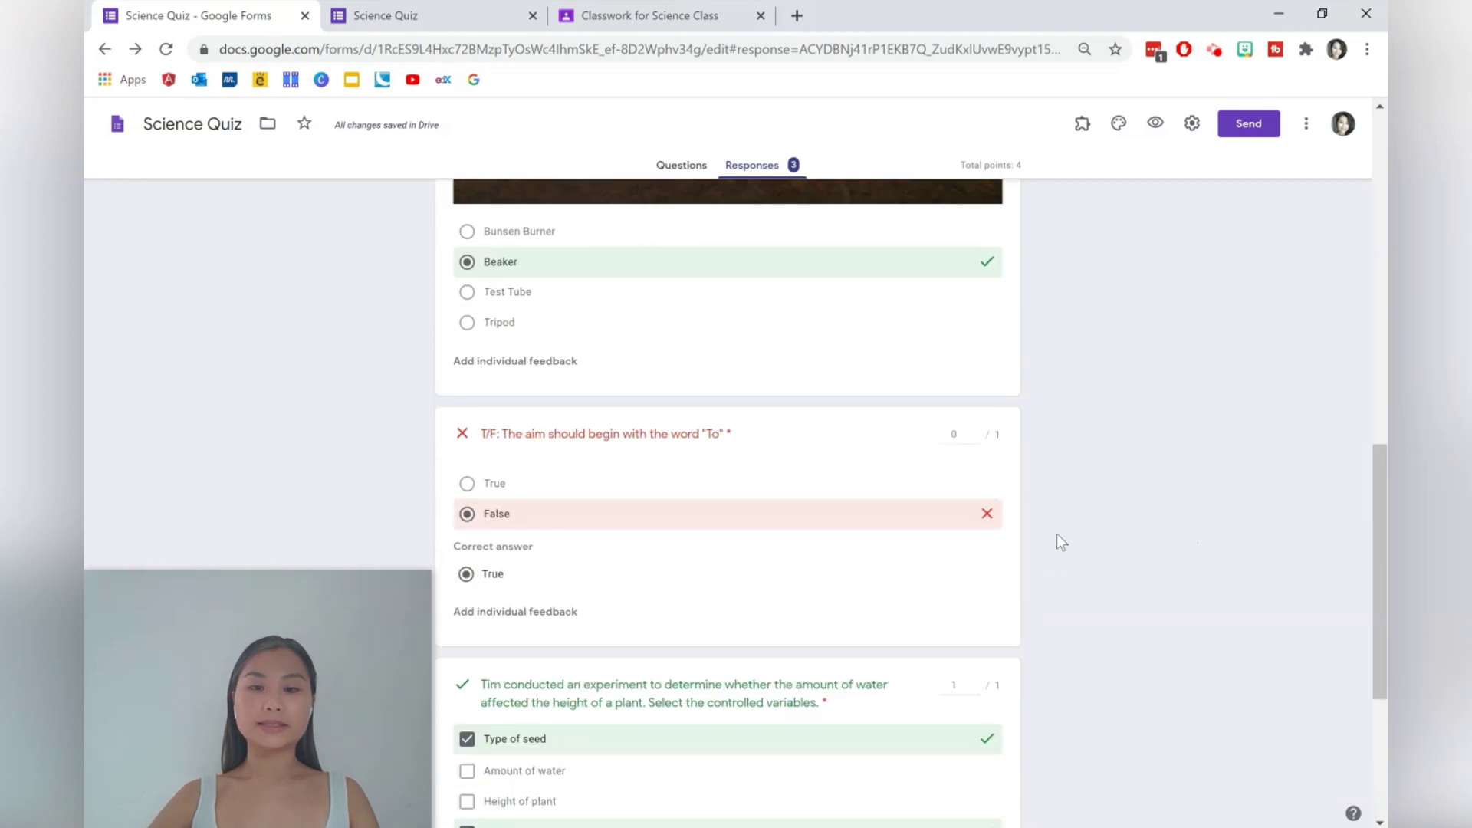
scroll(1057, 534, "down", 3)
scroll(1046, 551, "up", 15)
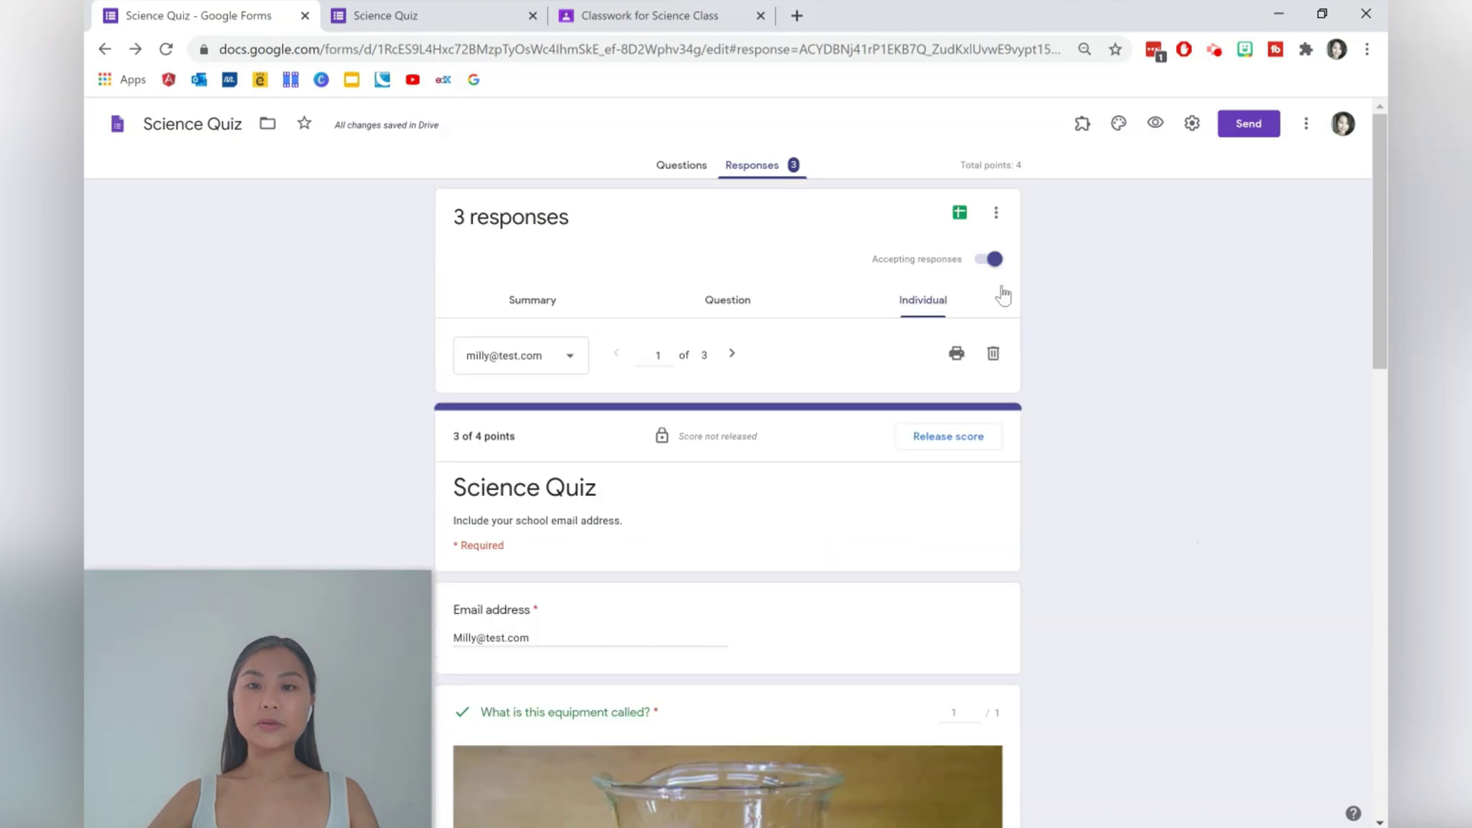
left_click(959, 212)
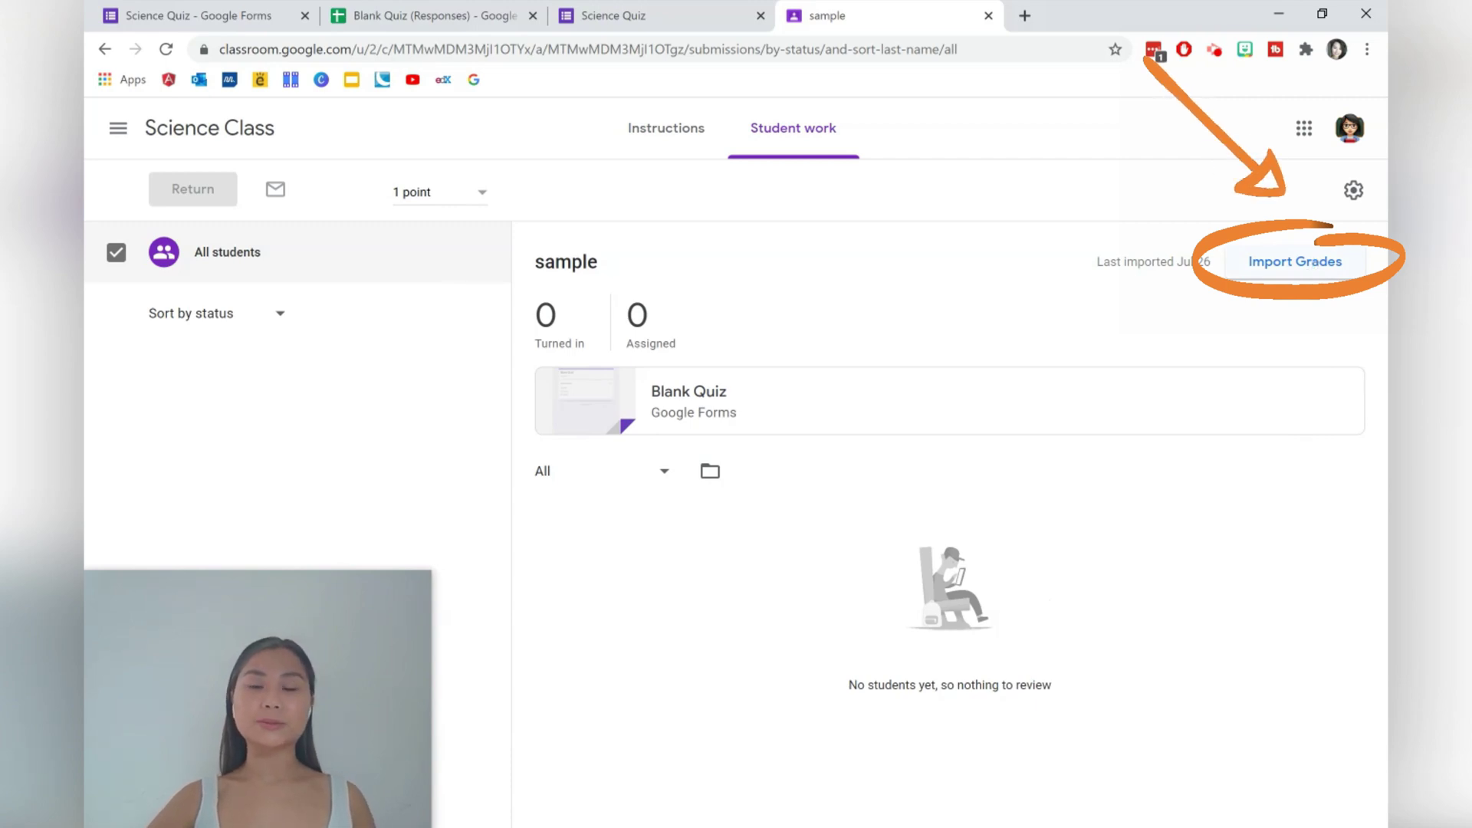
Step: Import the quiz grades into Classroom and switch back to the Science Quiz editor
left_click(1314, 269)
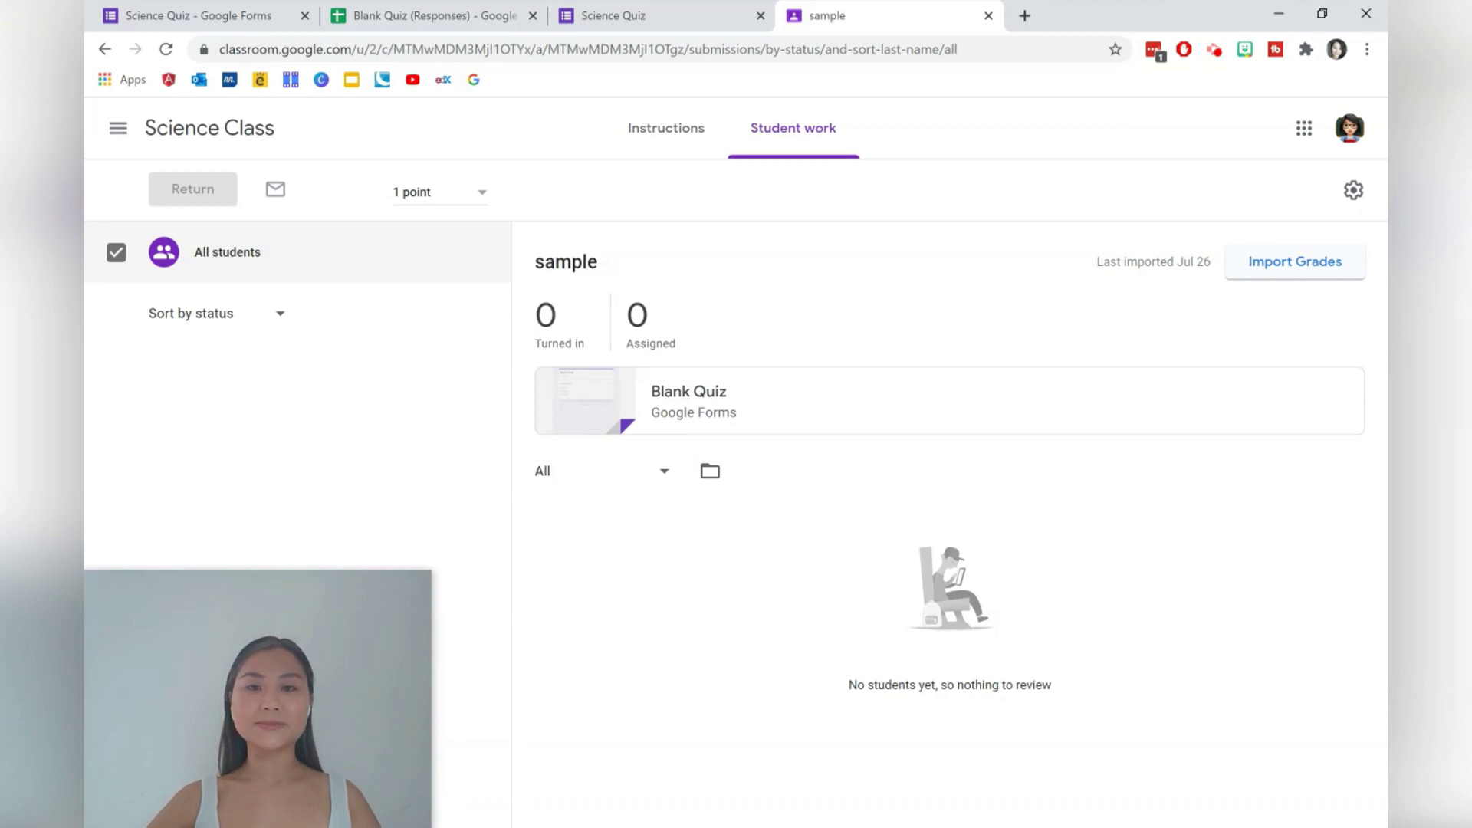
key("ctrl+1")
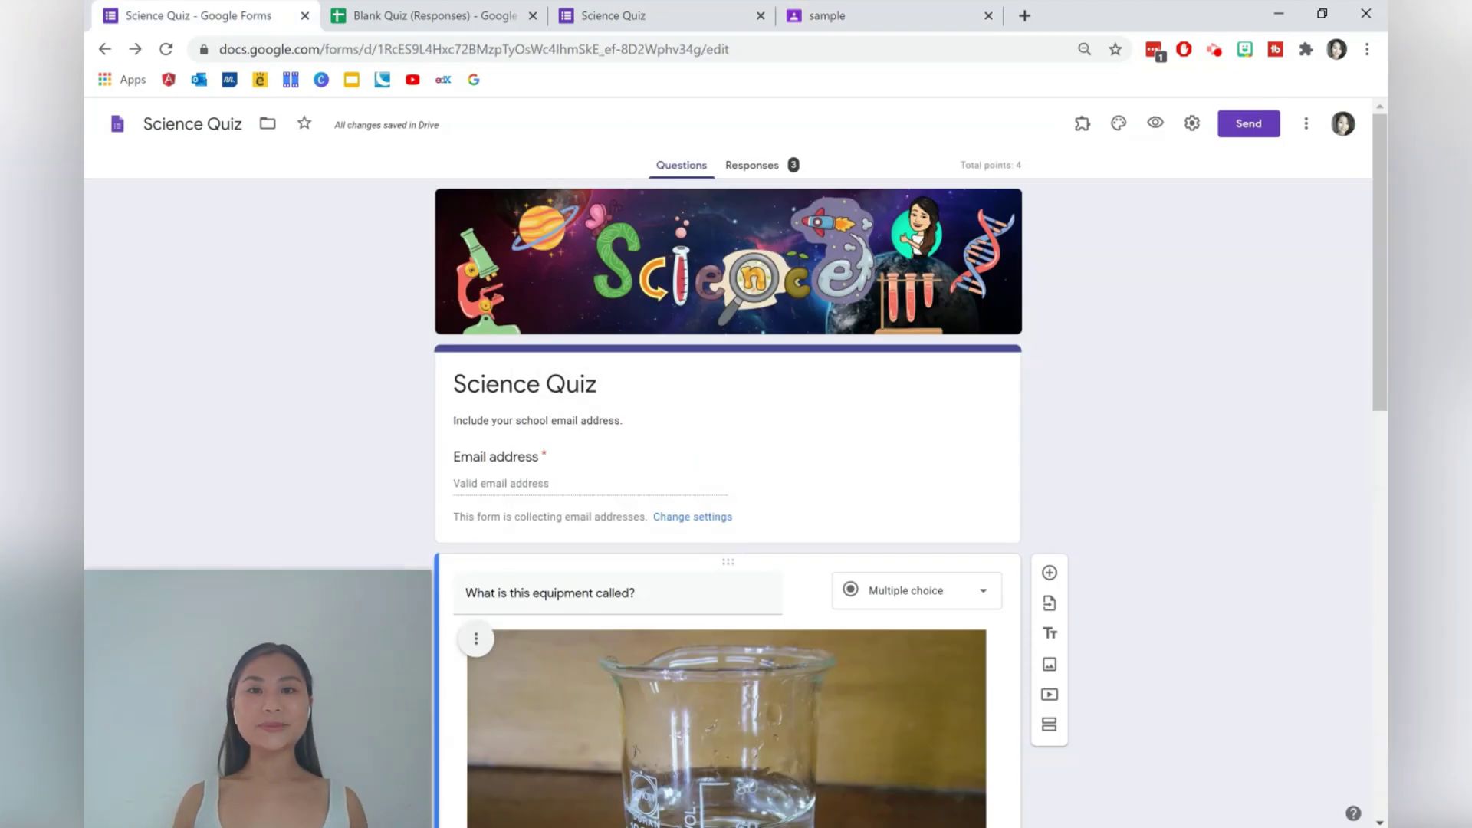